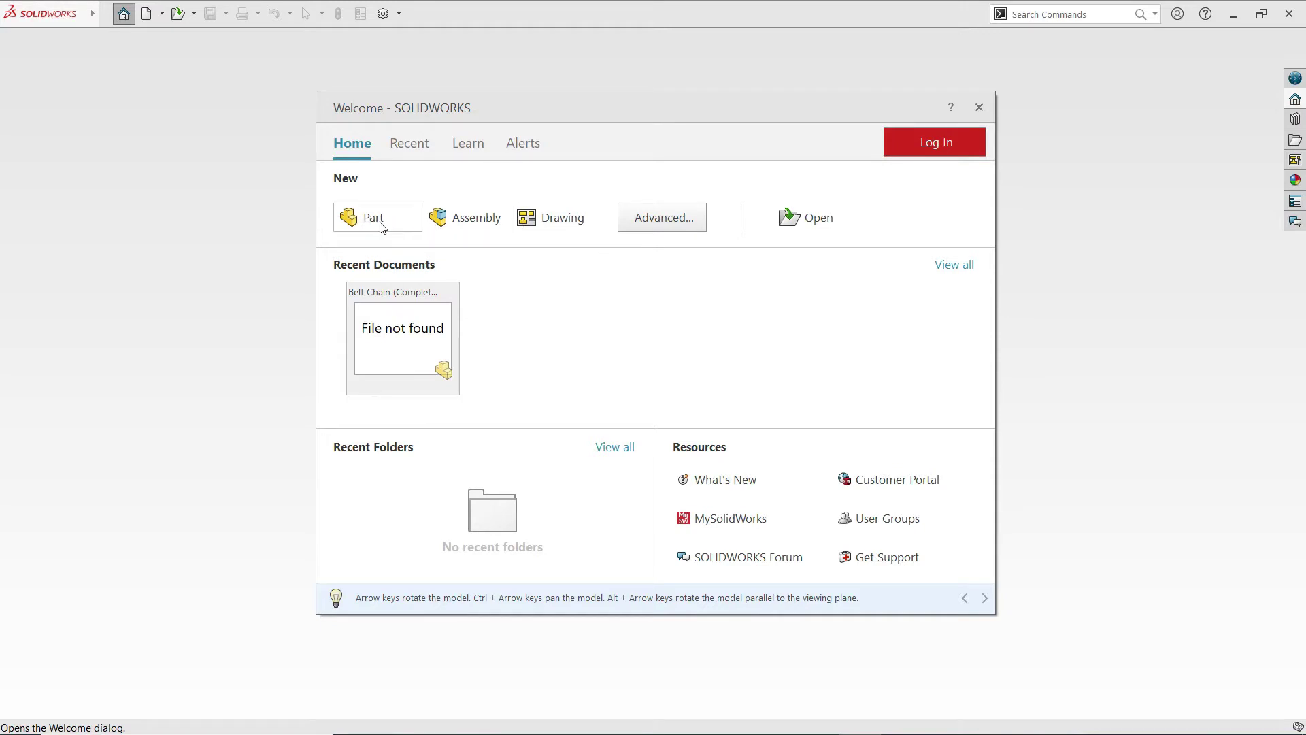
# - Examine the part, assembly and drawing document types and their advanced templates for a new document, without creating one
pyautogui.click(980, 109)
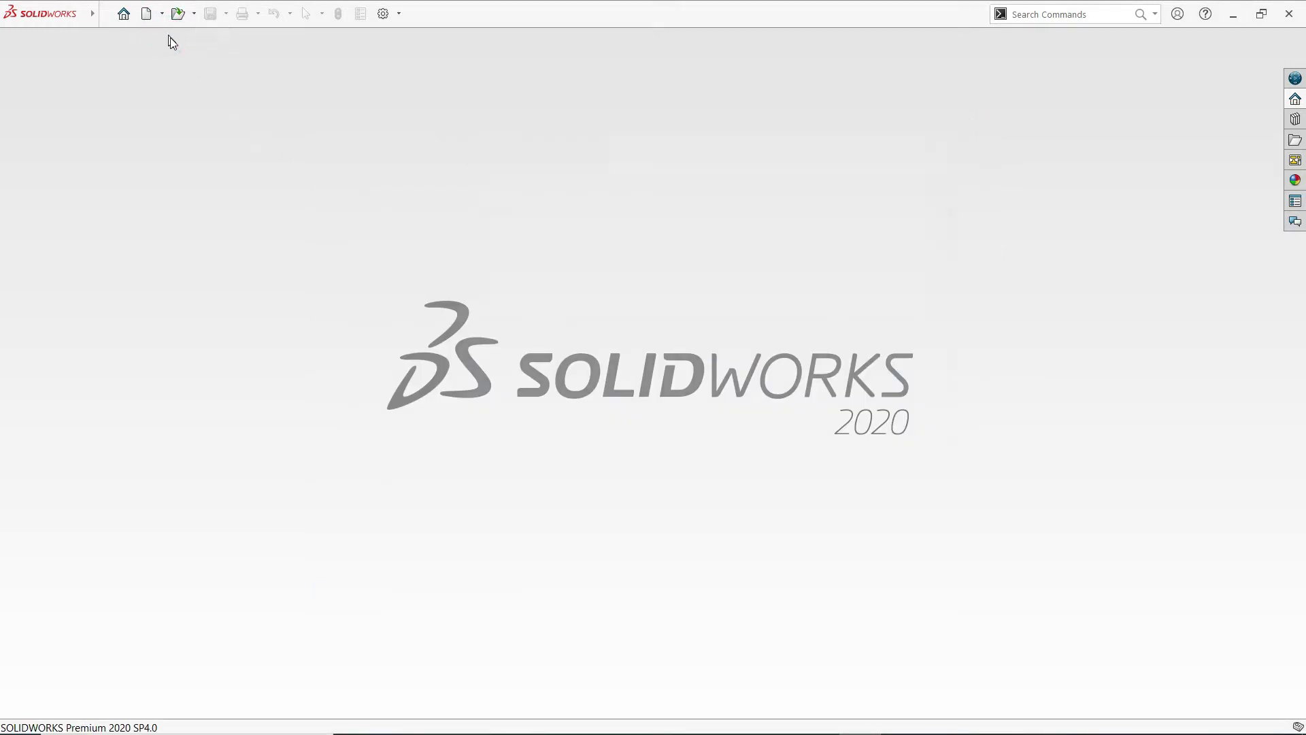
pyautogui.moveTo(570, 136)
pyautogui.mouseDown()
pyautogui.moveTo(562, 173)
pyautogui.moveTo(492, 170)
pyautogui.moveTo(563, 160)
pyautogui.mouseUp()
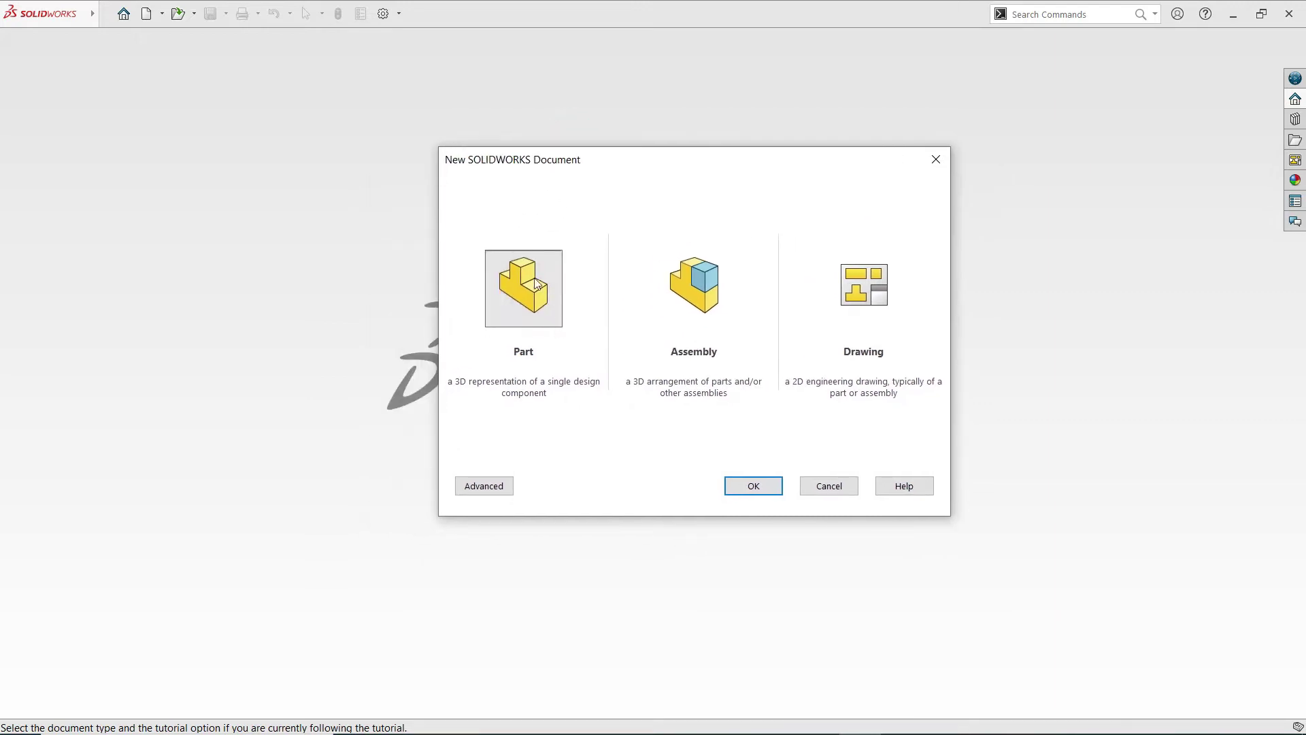
pyautogui.click(712, 284)
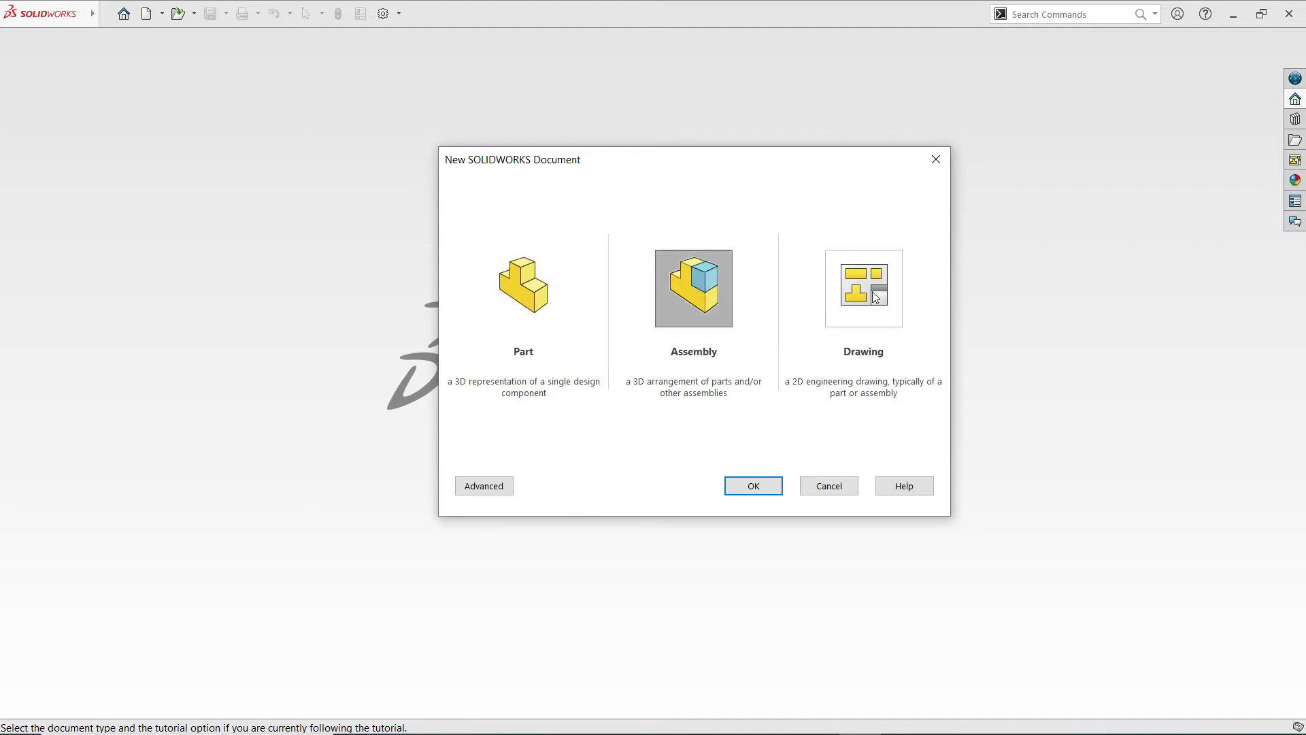
pyautogui.click(873, 297)
pyautogui.click(518, 301)
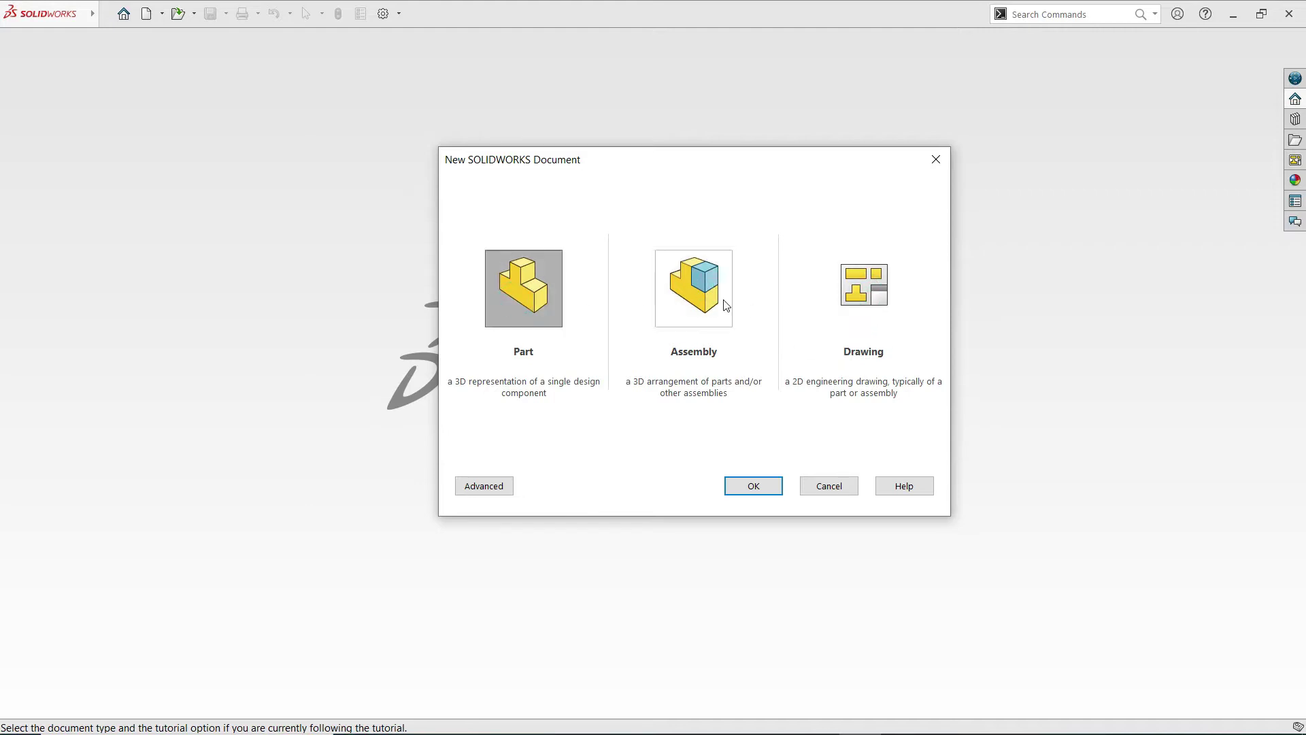
pyautogui.click(486, 493)
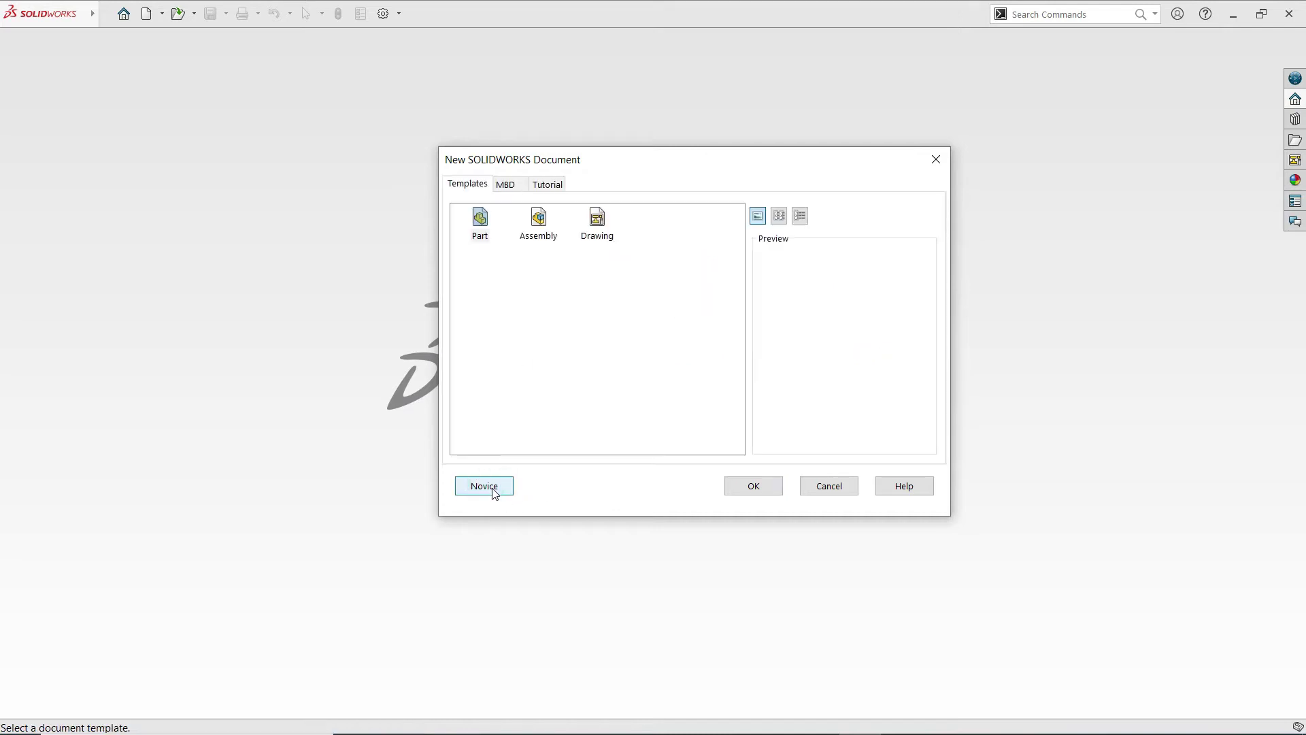
pyautogui.click(480, 223)
pyautogui.click(538, 221)
pyautogui.click(597, 223)
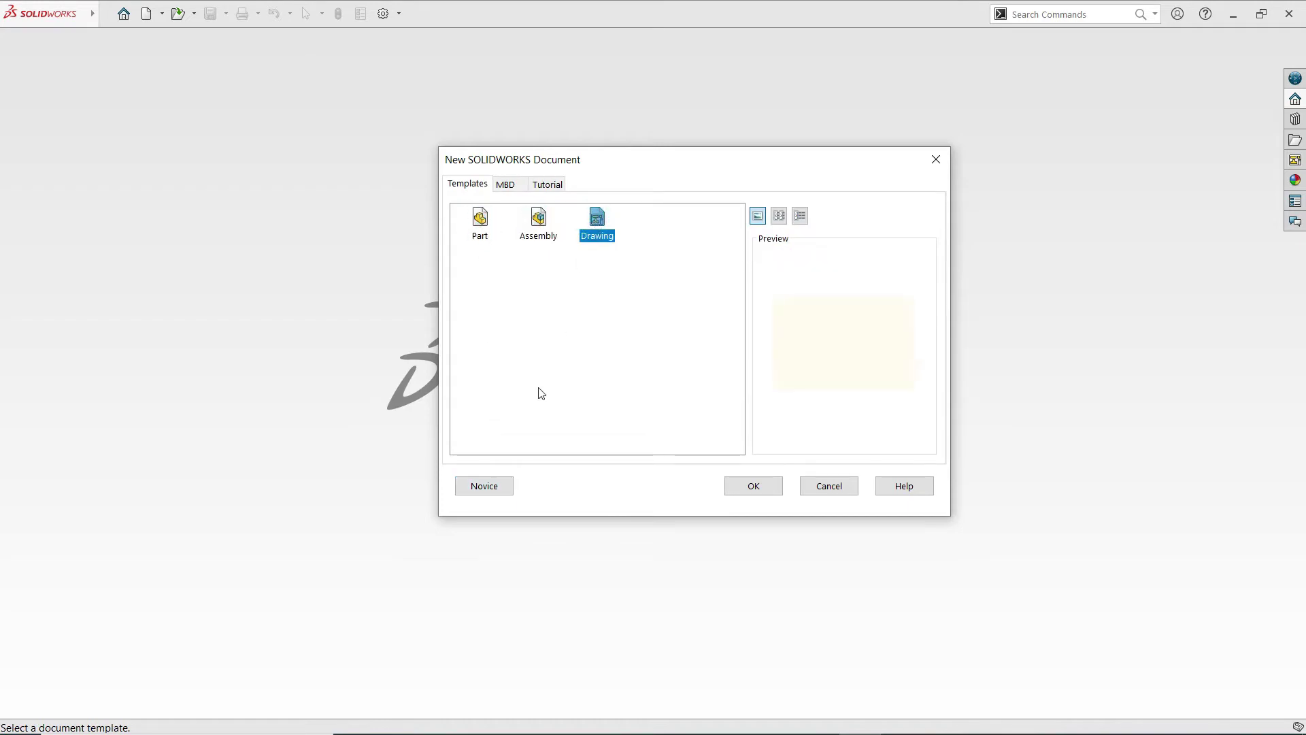
pyautogui.click(481, 221)
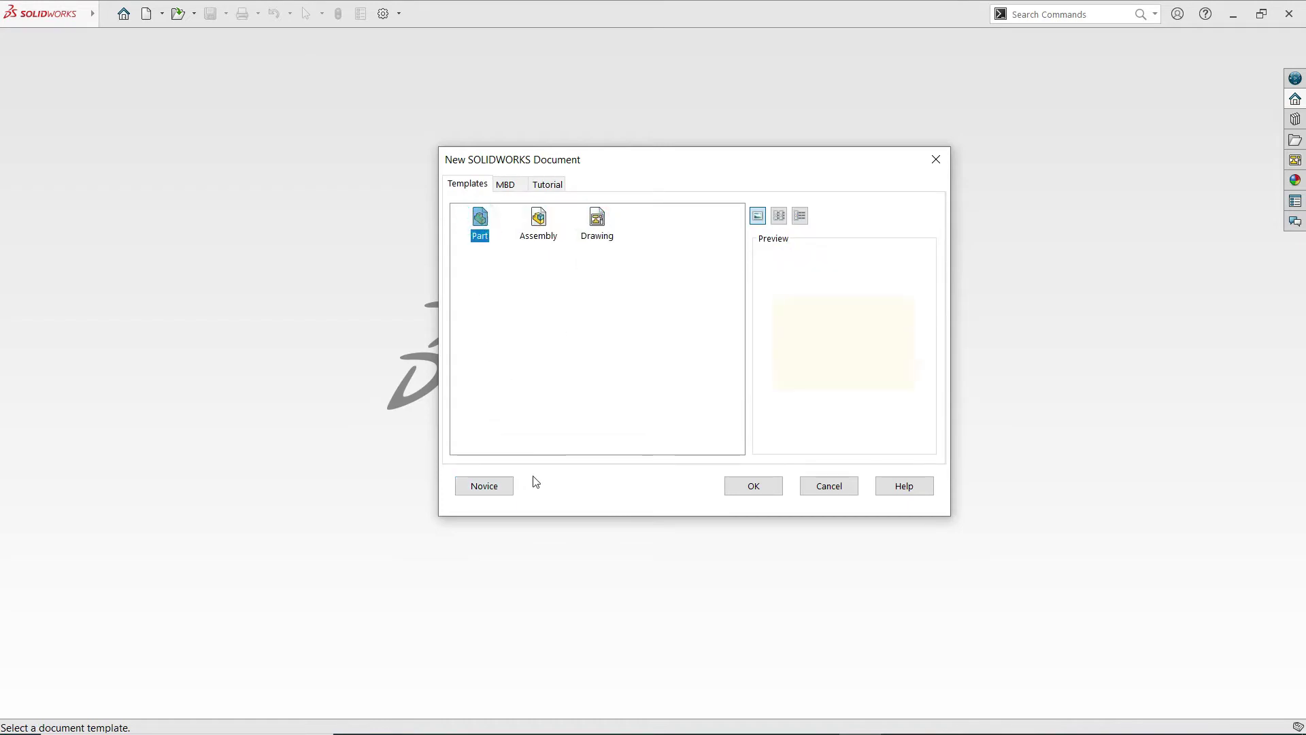
pyautogui.click(484, 486)
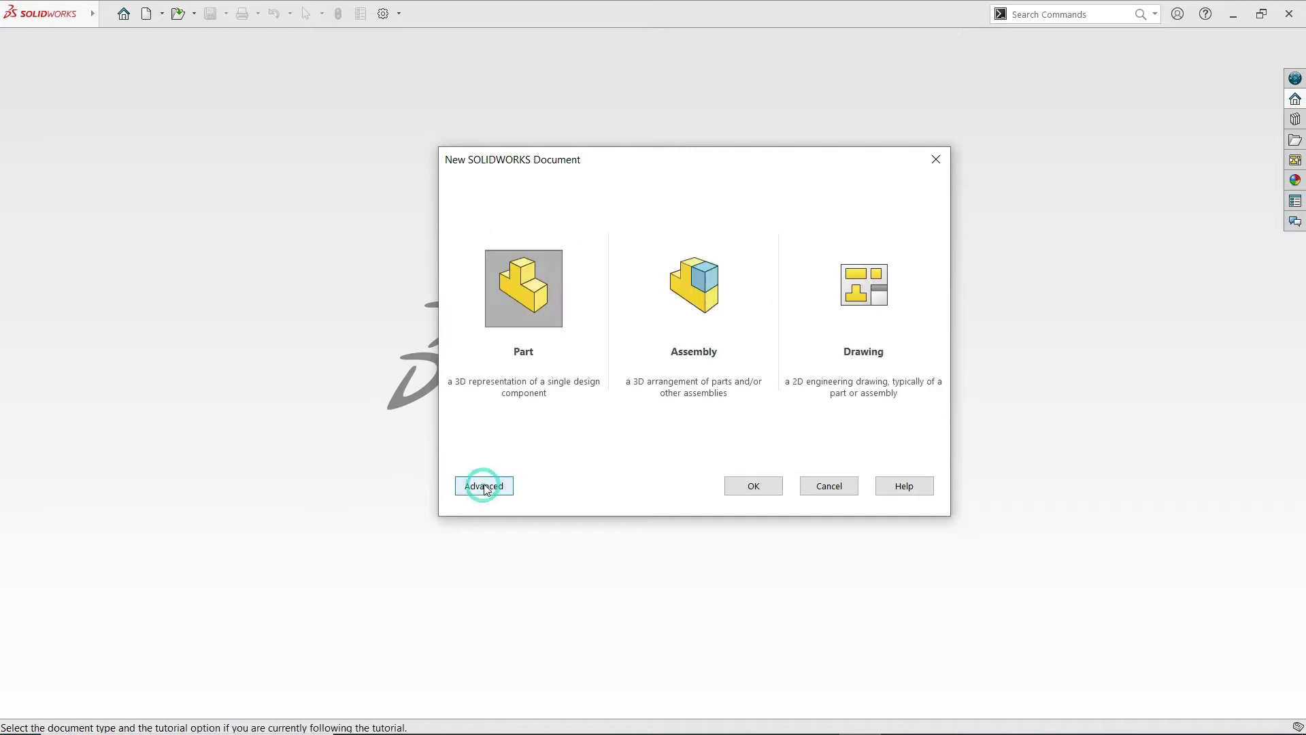
pyautogui.click(530, 288)
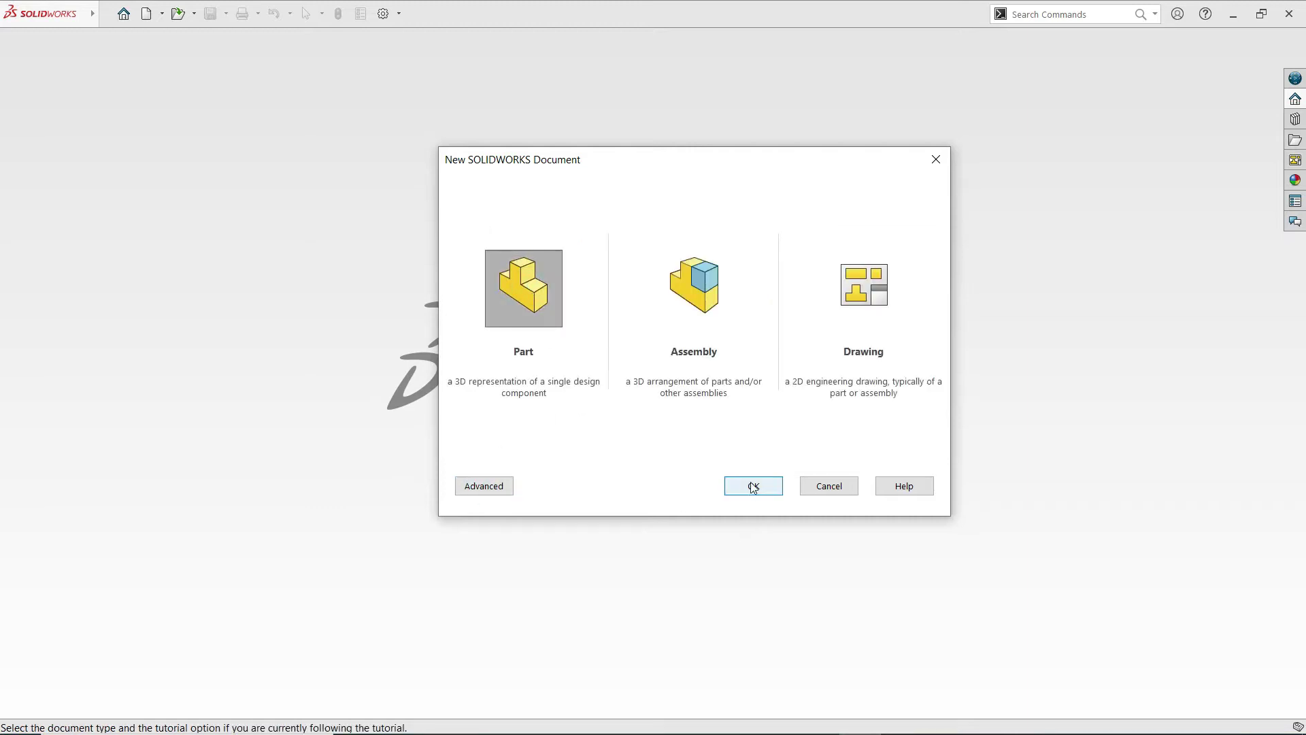
pyautogui.click(833, 487)
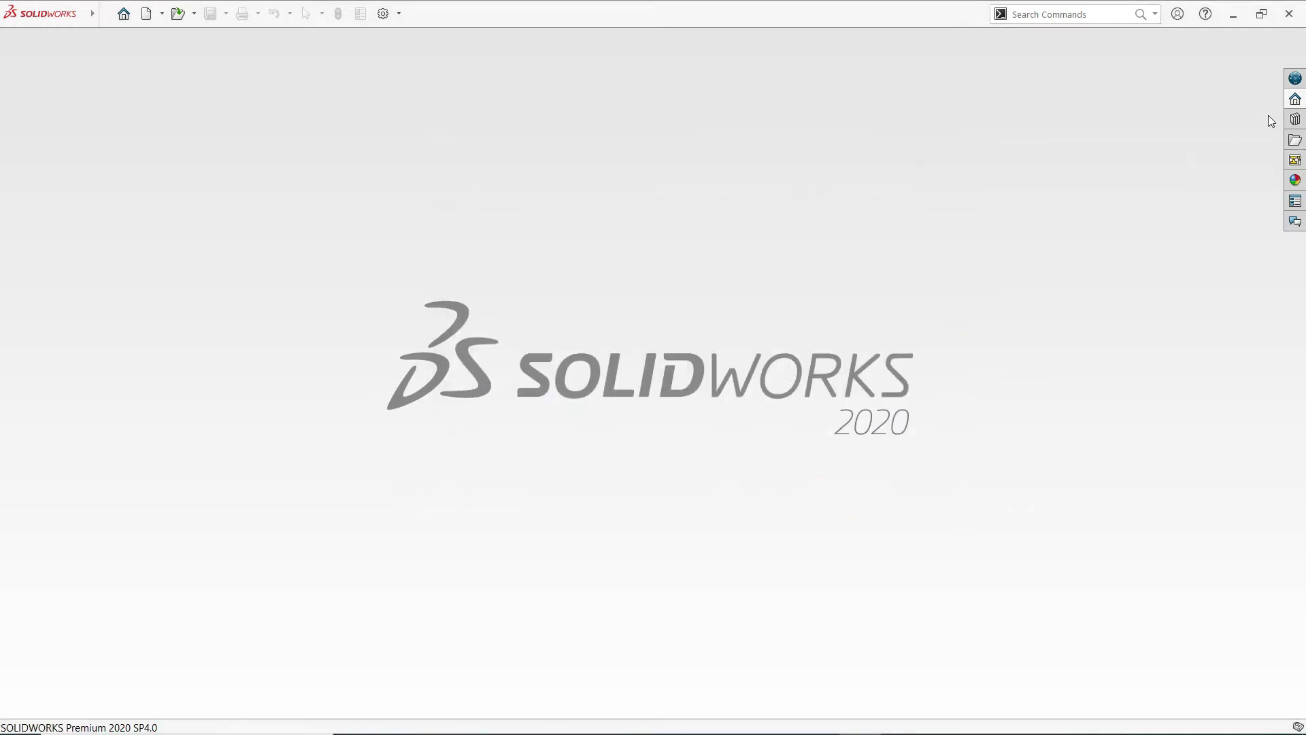
# - Create a new part document from the Welcome dialog
pyautogui.click(1296, 99)
pyautogui.click(1062, 78)
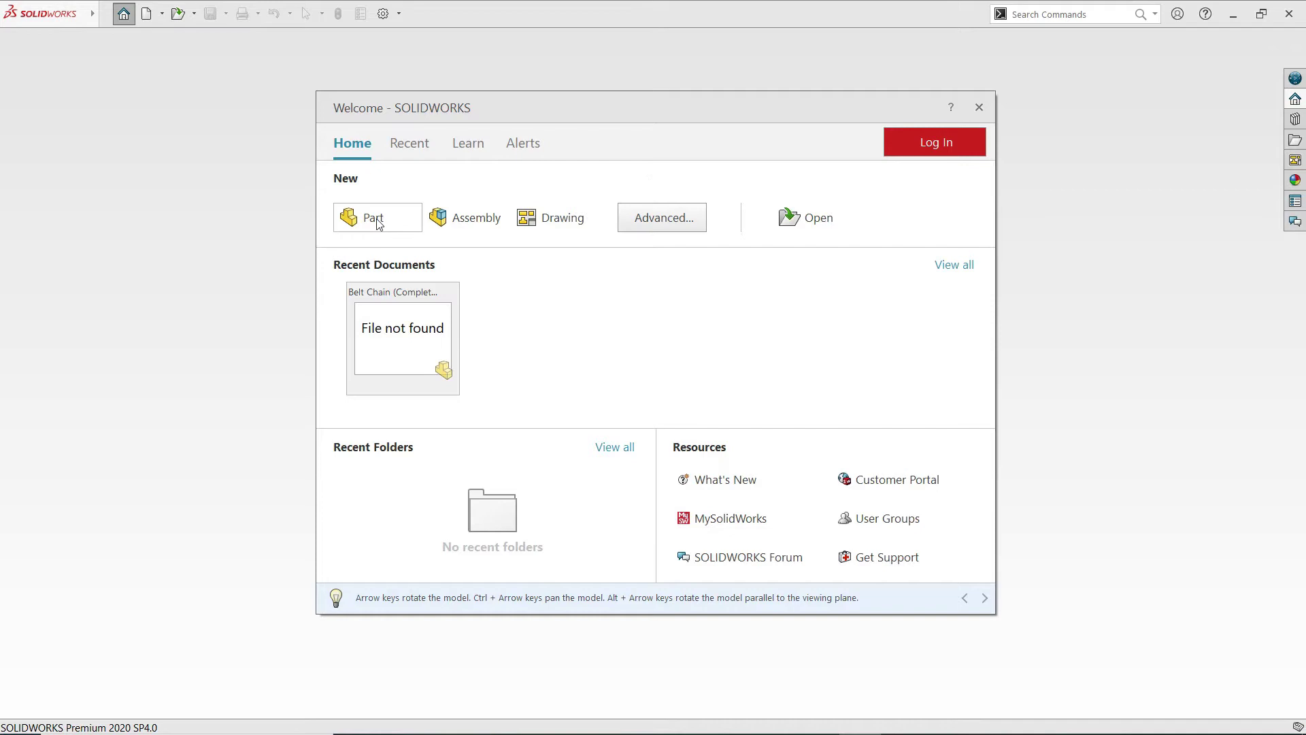
pyautogui.click(379, 222)
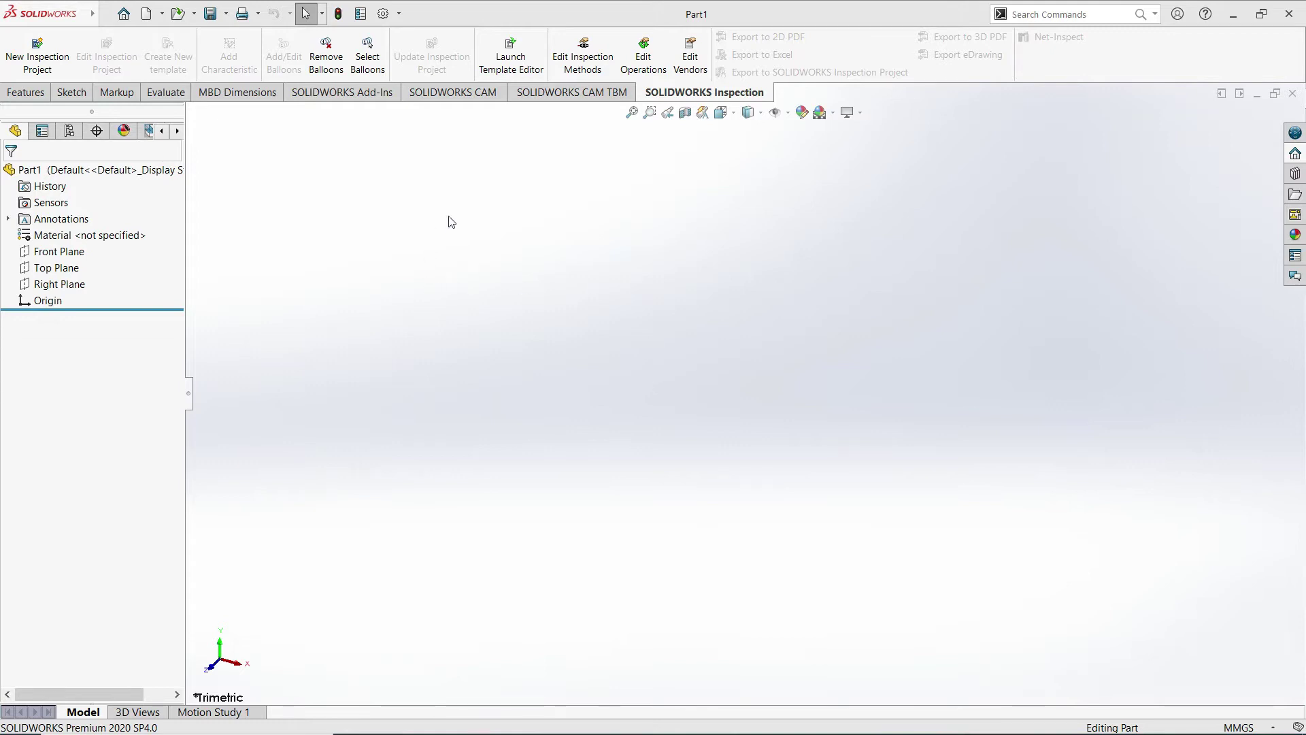
# - Look through the Features, Sketch, Markup, Evaluate, SOLIDWORKS CAM, CAM TBM and Inspection tool sets in the CommandManager
pyautogui.click(28, 95)
pyautogui.click(72, 93)
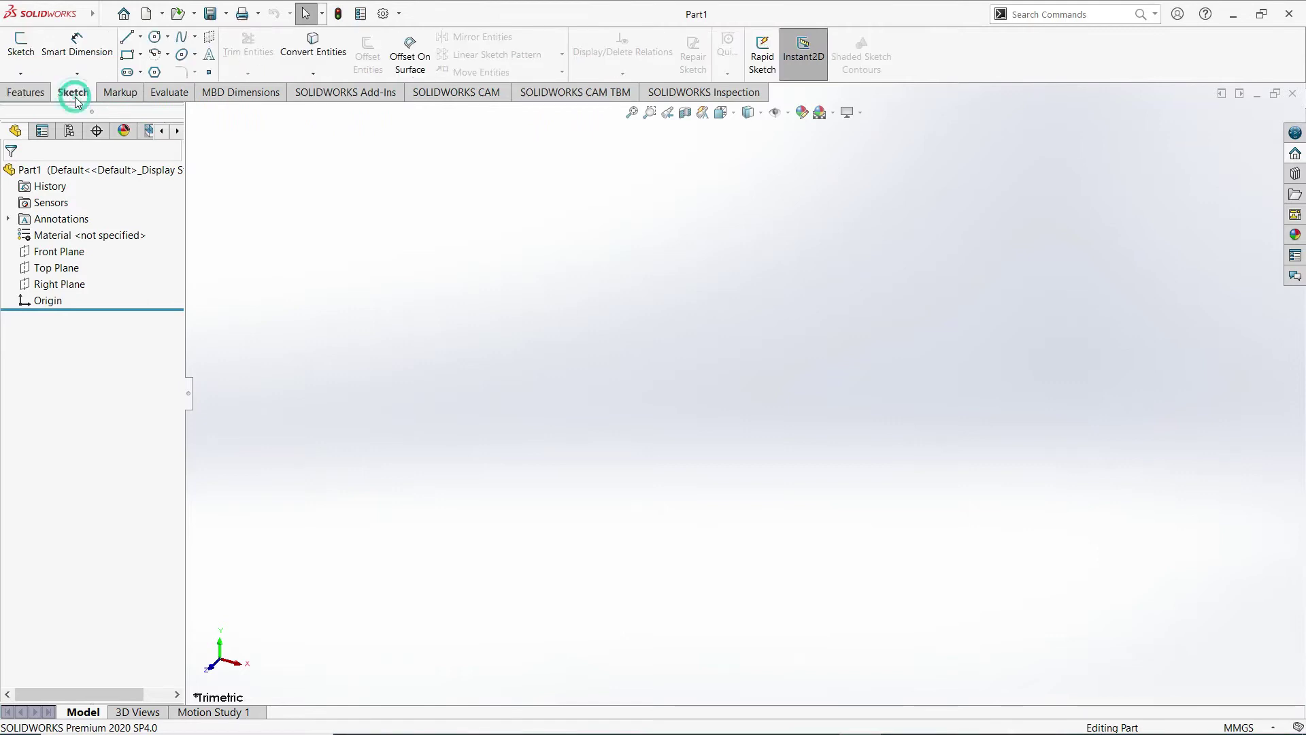
pyautogui.click(114, 96)
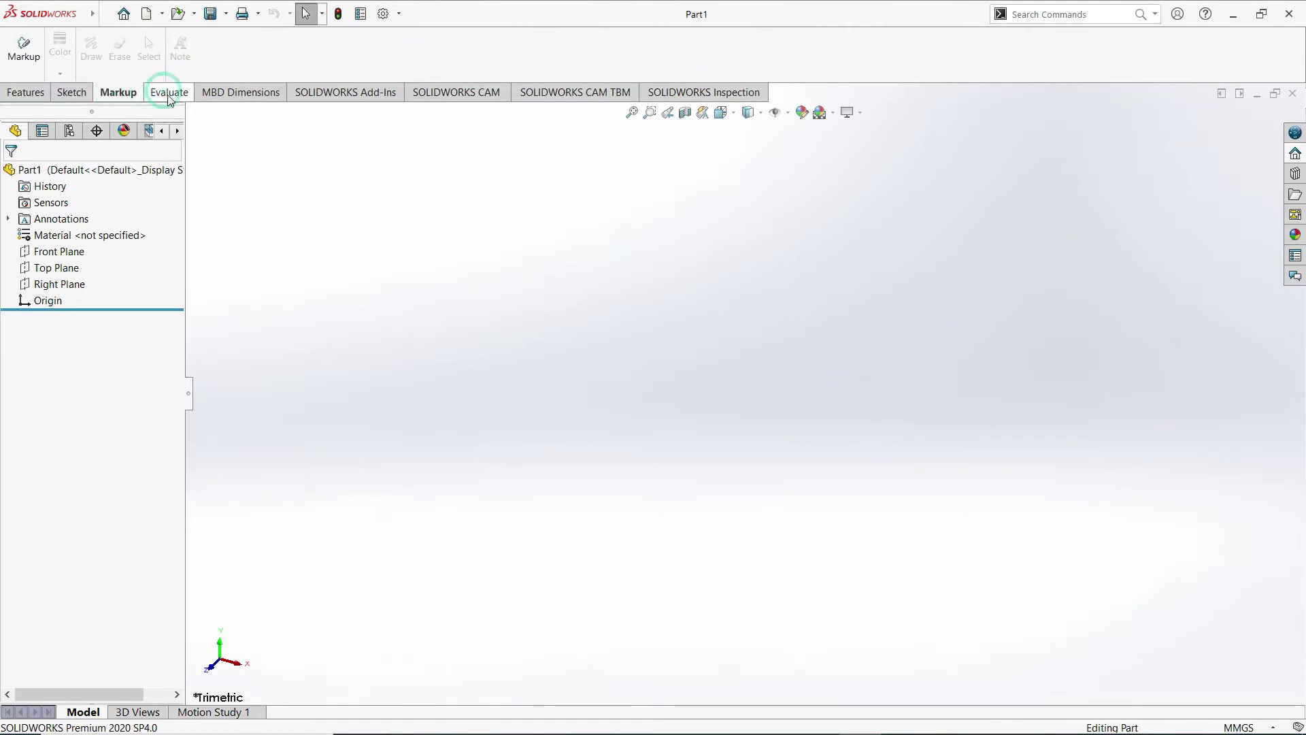
pyautogui.click(165, 96)
pyautogui.click(127, 95)
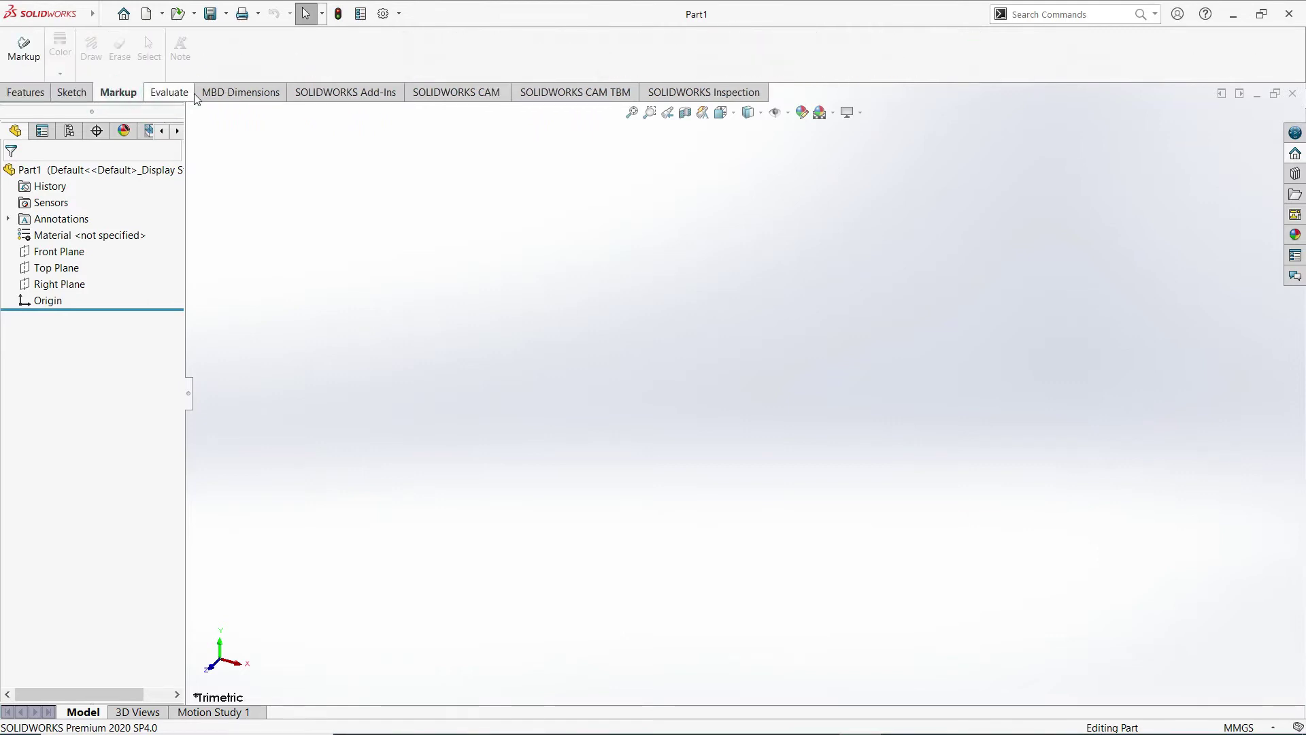
pyautogui.click(460, 100)
pyautogui.click(544, 97)
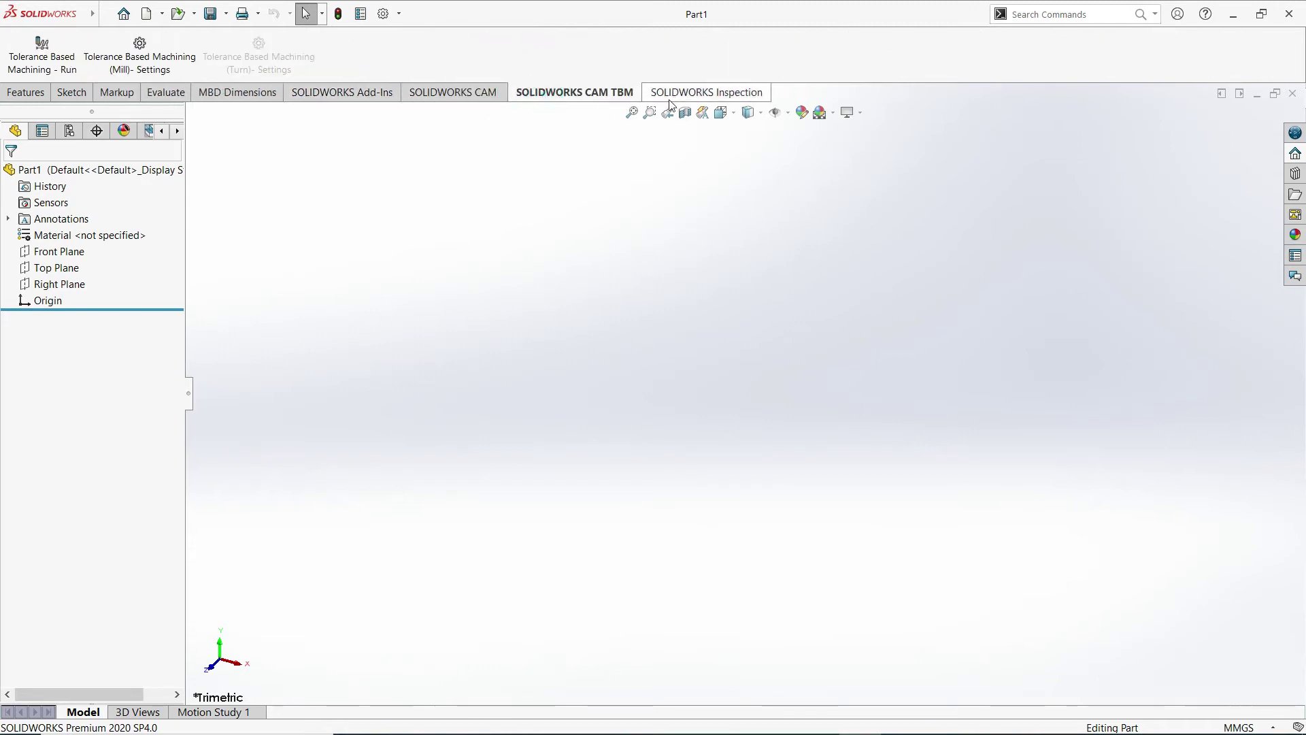
pyautogui.click(682, 95)
# - Hide the Markup tab from the CommandManager
pyautogui.rightClick(682, 95)
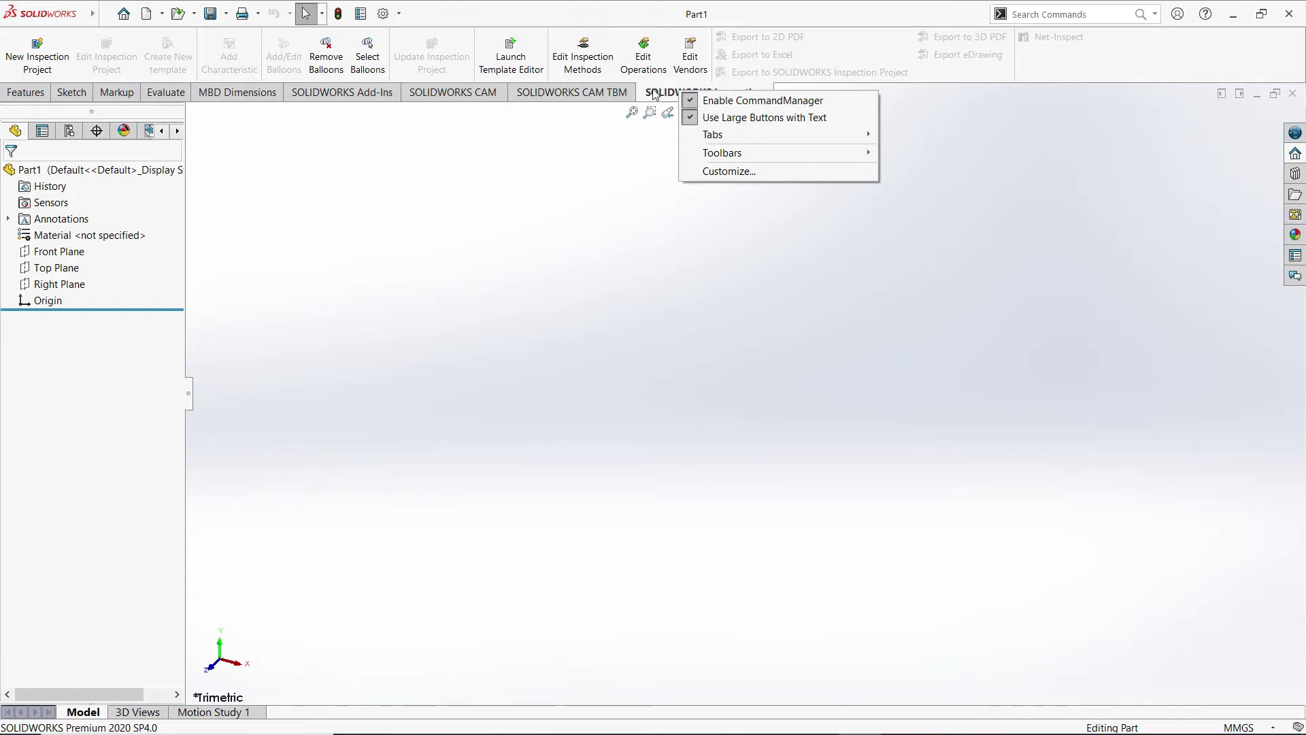
pyautogui.moveTo(708, 143)
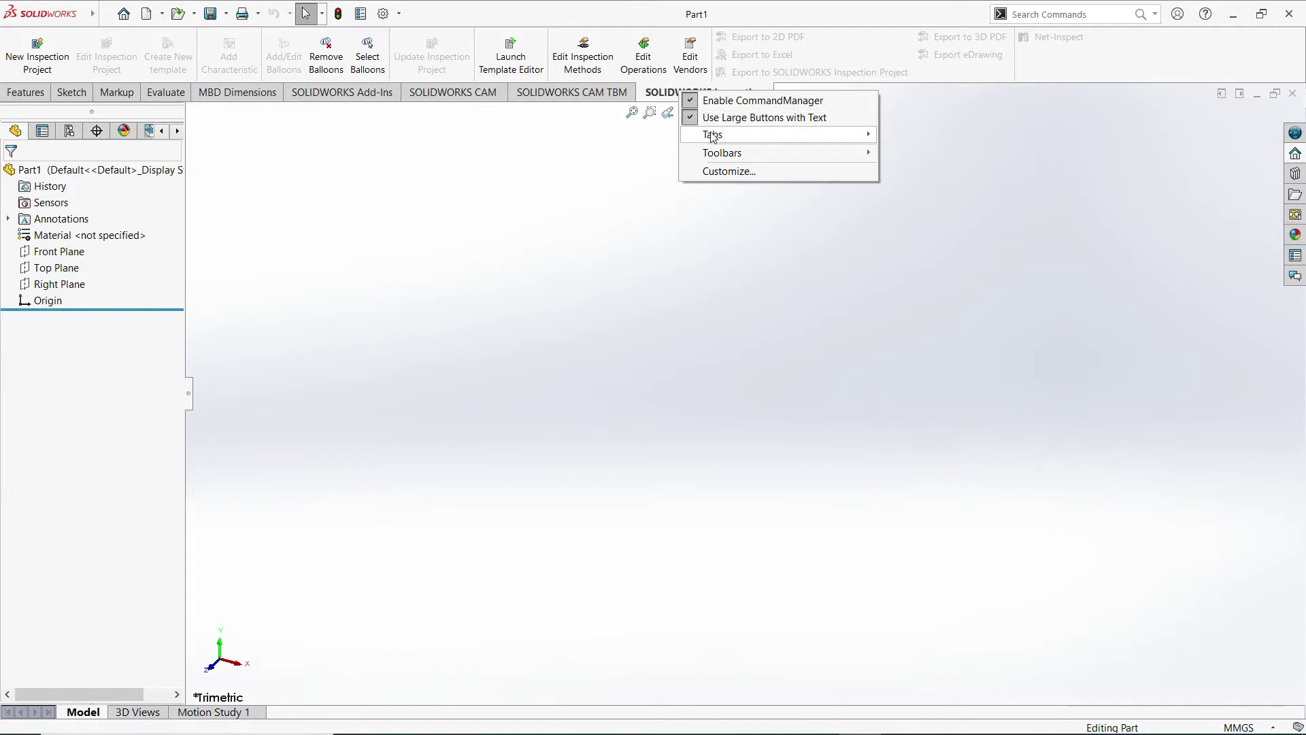
pyautogui.click(627, 175)
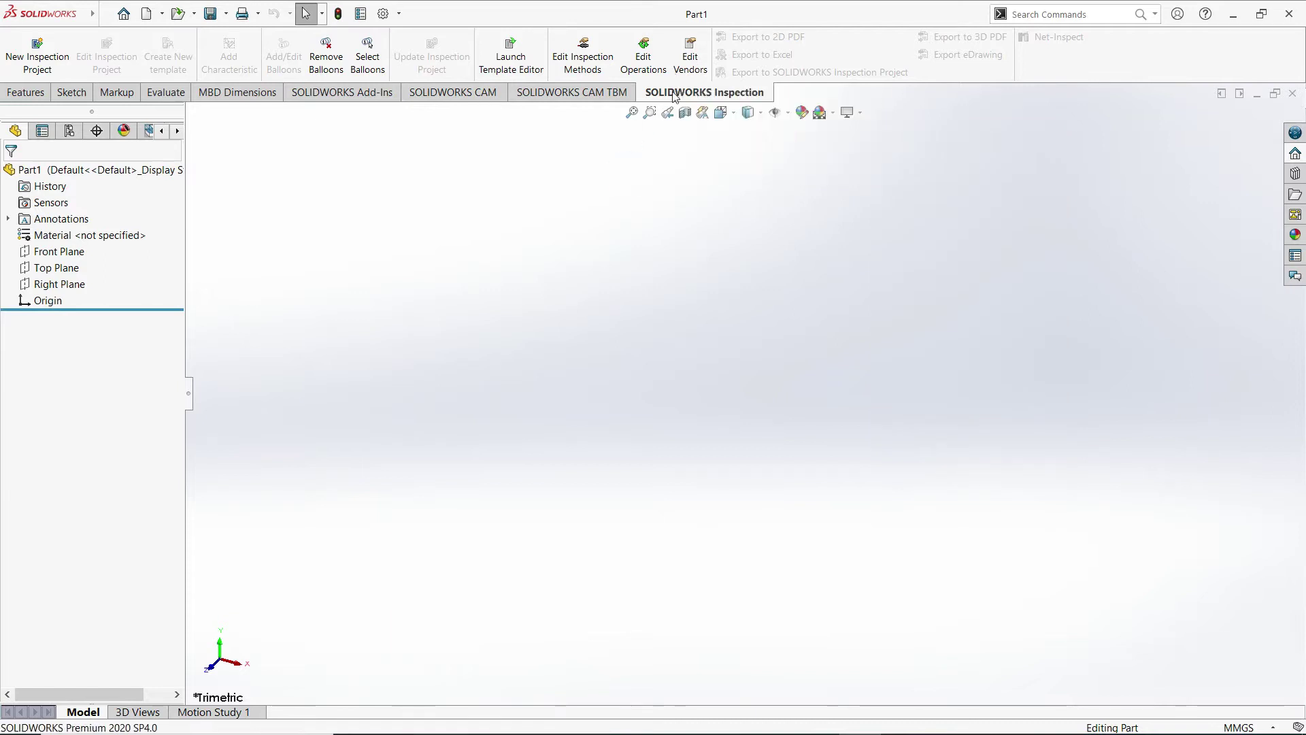
pyautogui.rightClick(675, 96)
pyautogui.moveTo(708, 136)
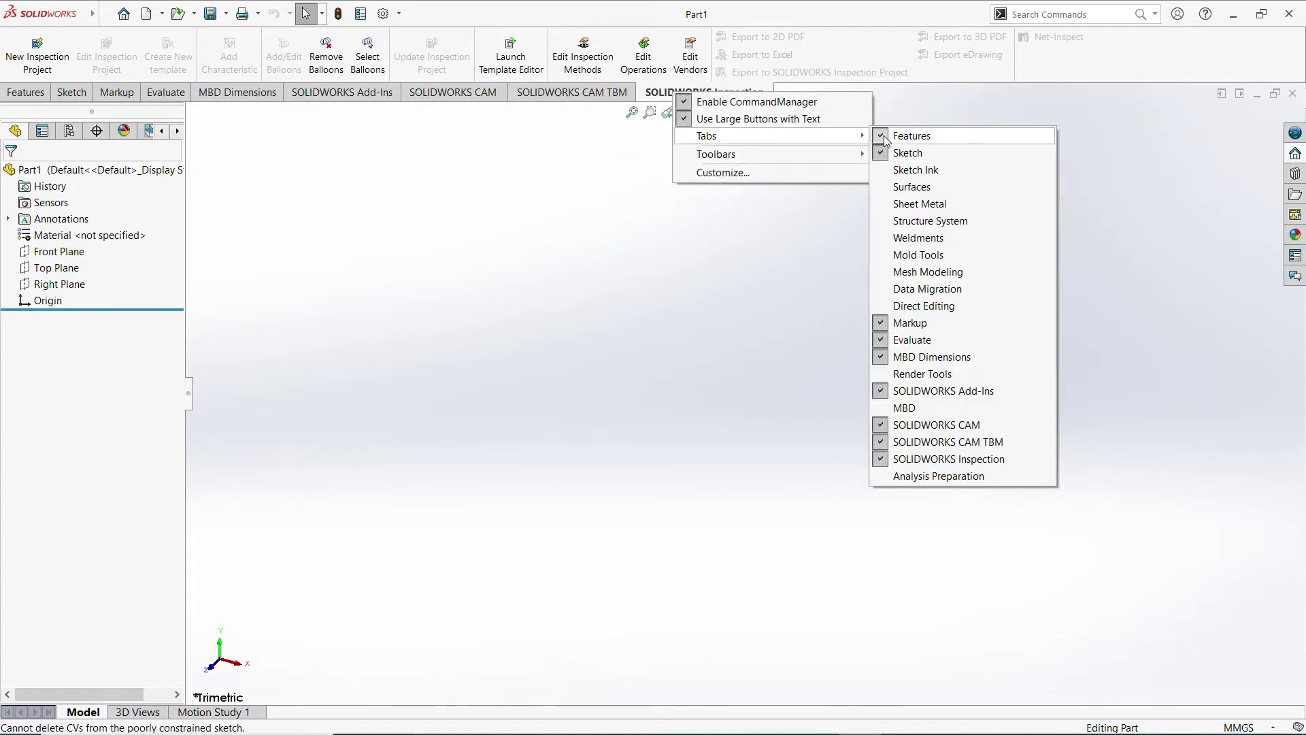
pyautogui.click(883, 324)
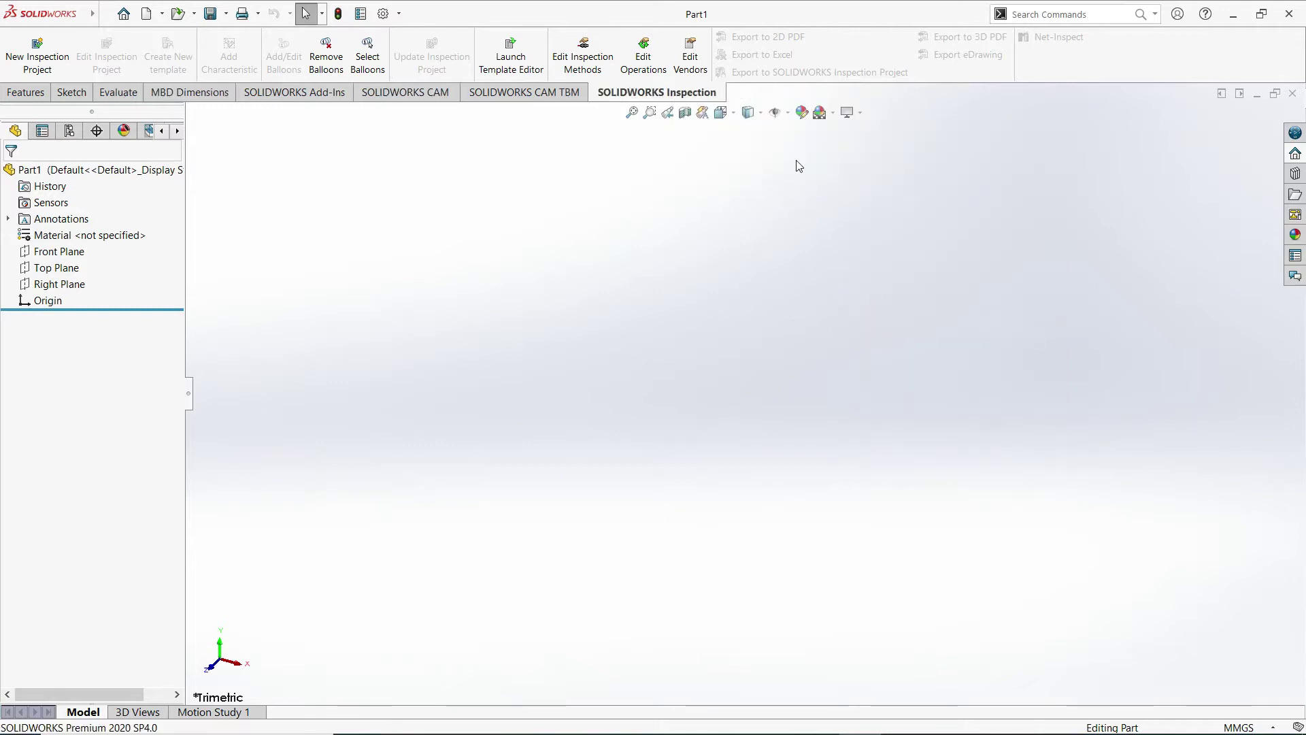
# - Hide the SOLIDWORKS CAM and SOLIDWORKS CAM TBM tabs from the CommandManager
pyautogui.rightClick(676, 93)
pyautogui.moveTo(721, 132)
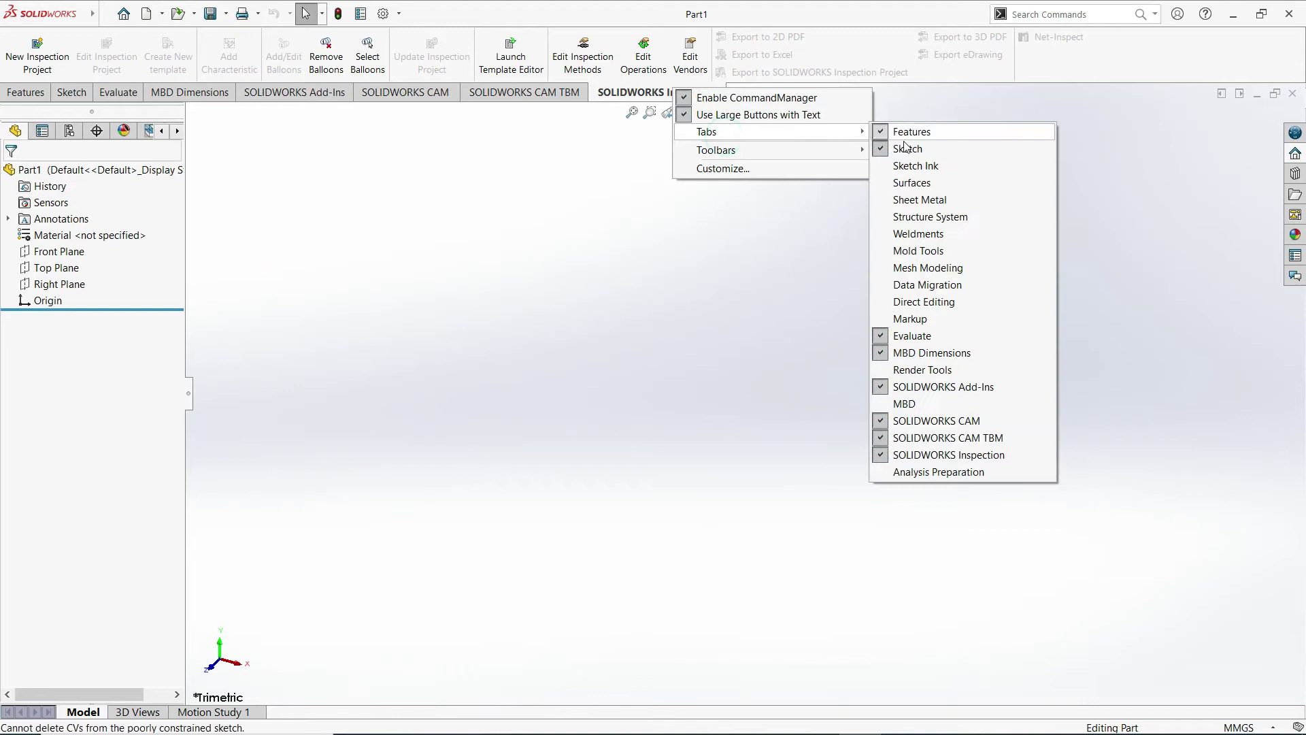
pyautogui.click(883, 422)
pyautogui.rightClick(580, 96)
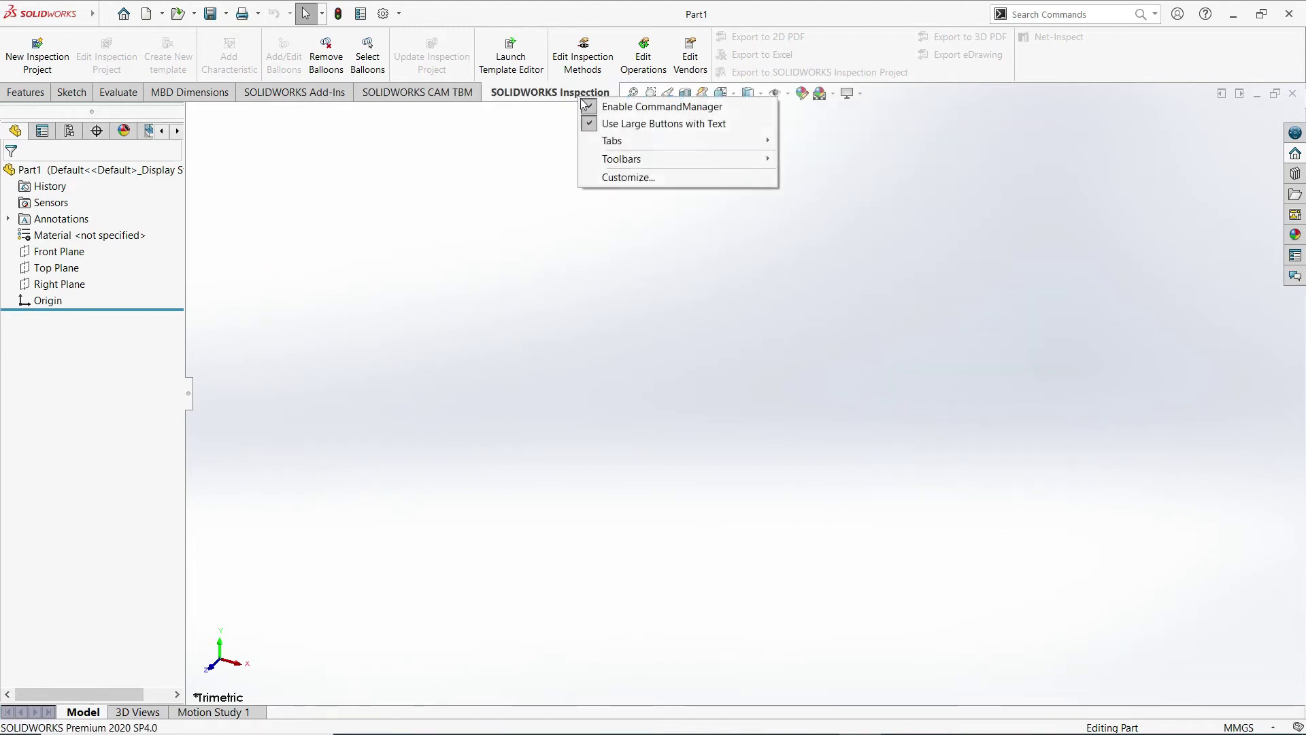
pyautogui.moveTo(610, 144)
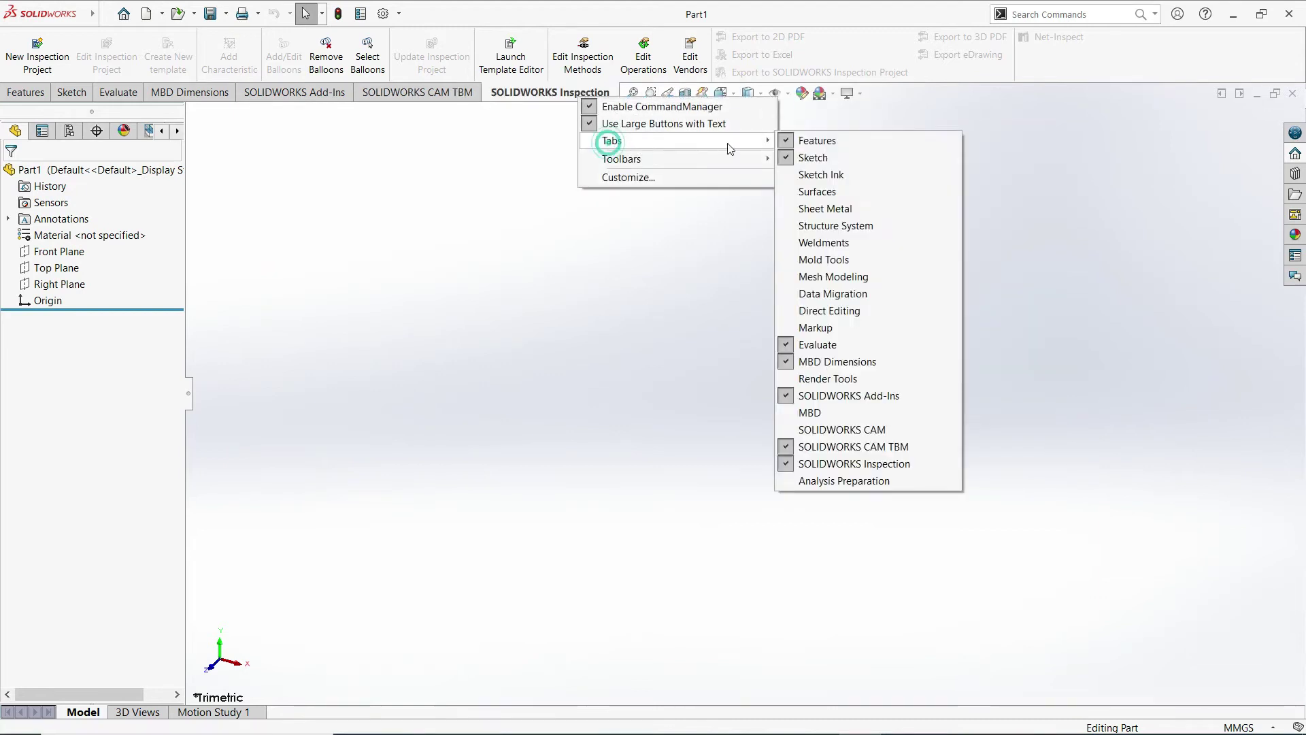
pyautogui.click(784, 449)
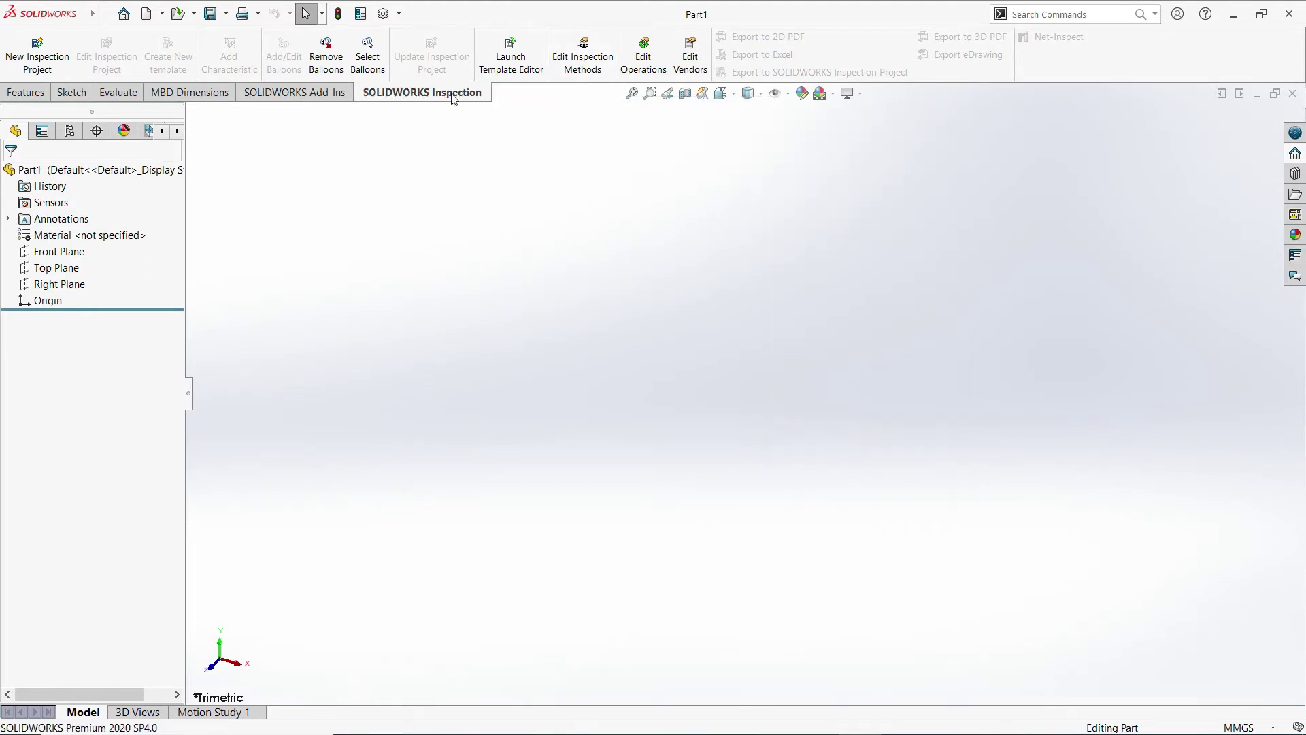
# - Hide the SOLIDWORKS Inspection and MBD Dimensions tabs from the CommandManager
pyautogui.rightClick(454, 99)
pyautogui.moveTo(490, 138)
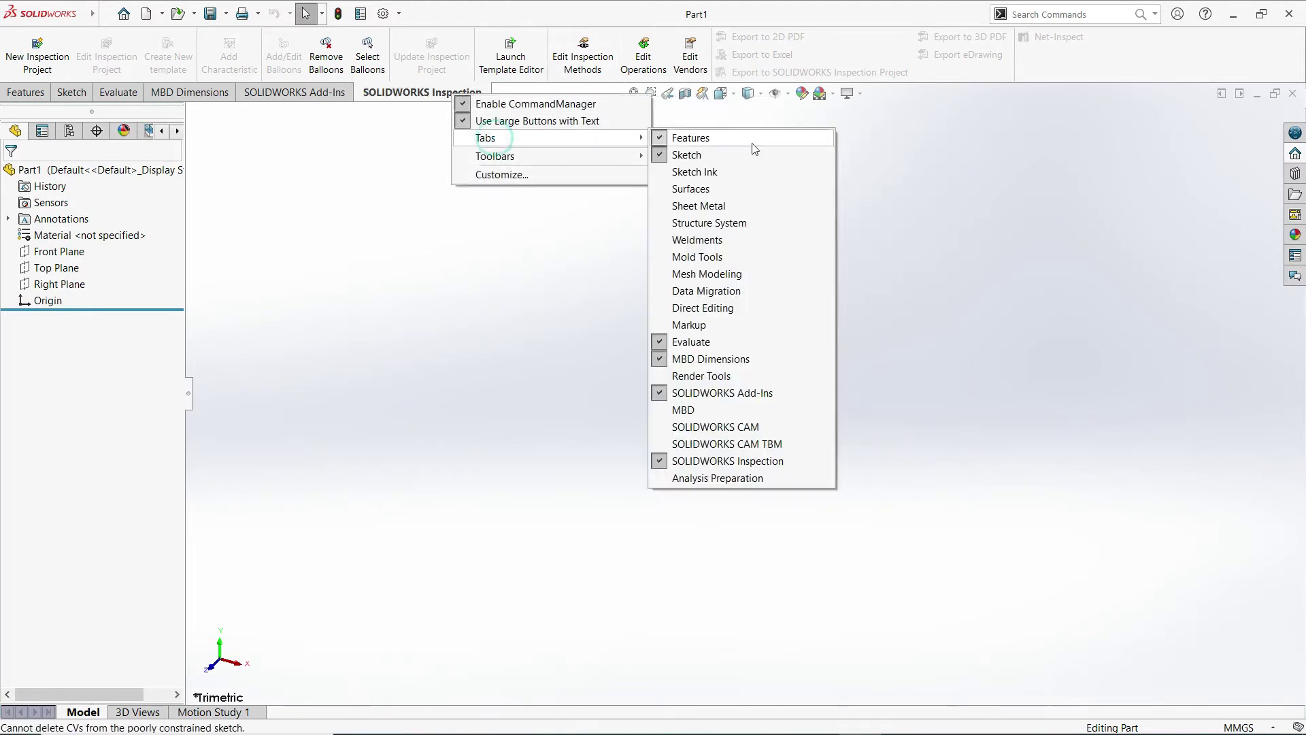
pyautogui.click(688, 461)
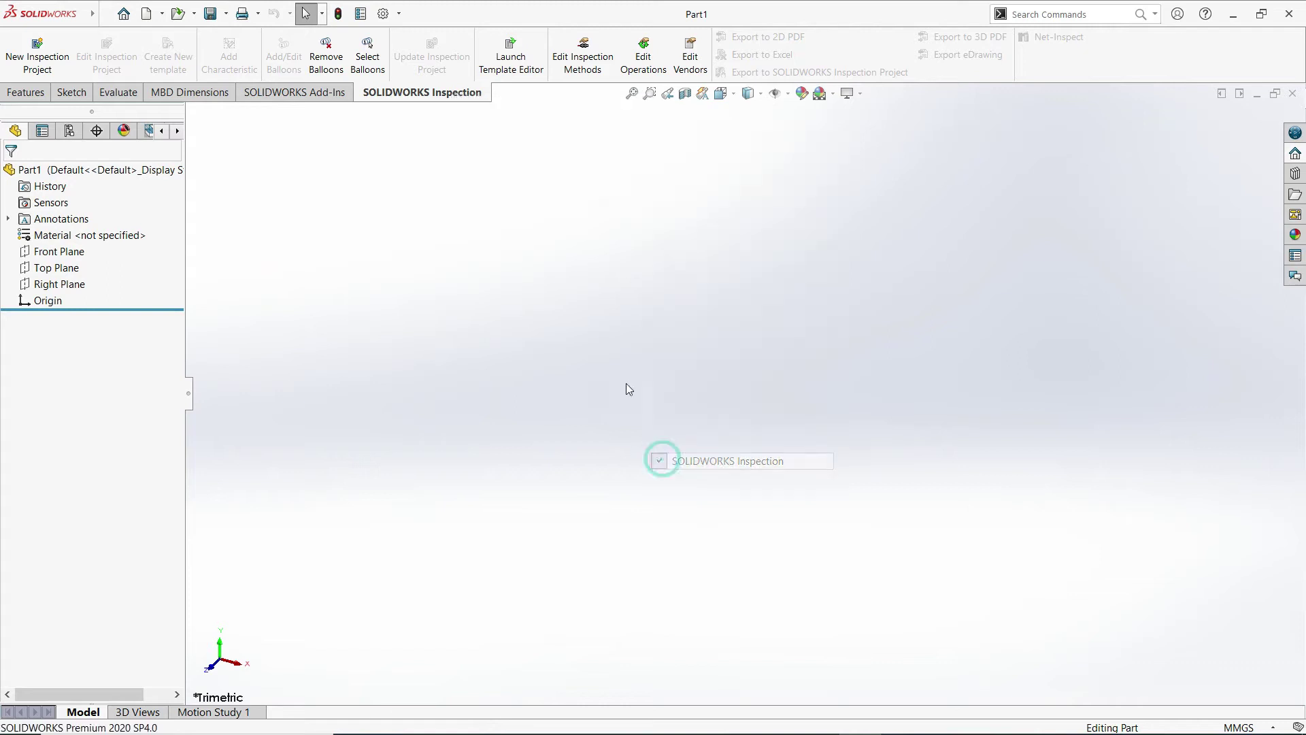
pyautogui.rightClick(311, 97)
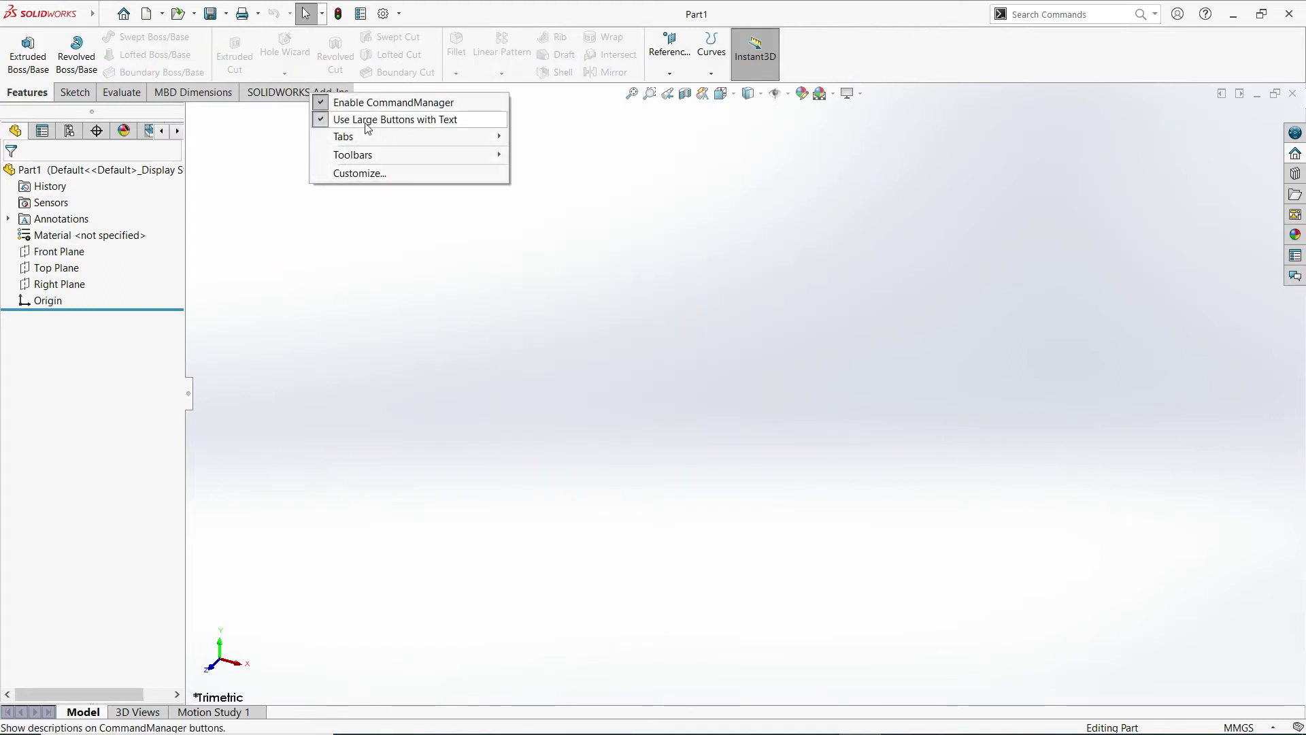
pyautogui.moveTo(359, 137)
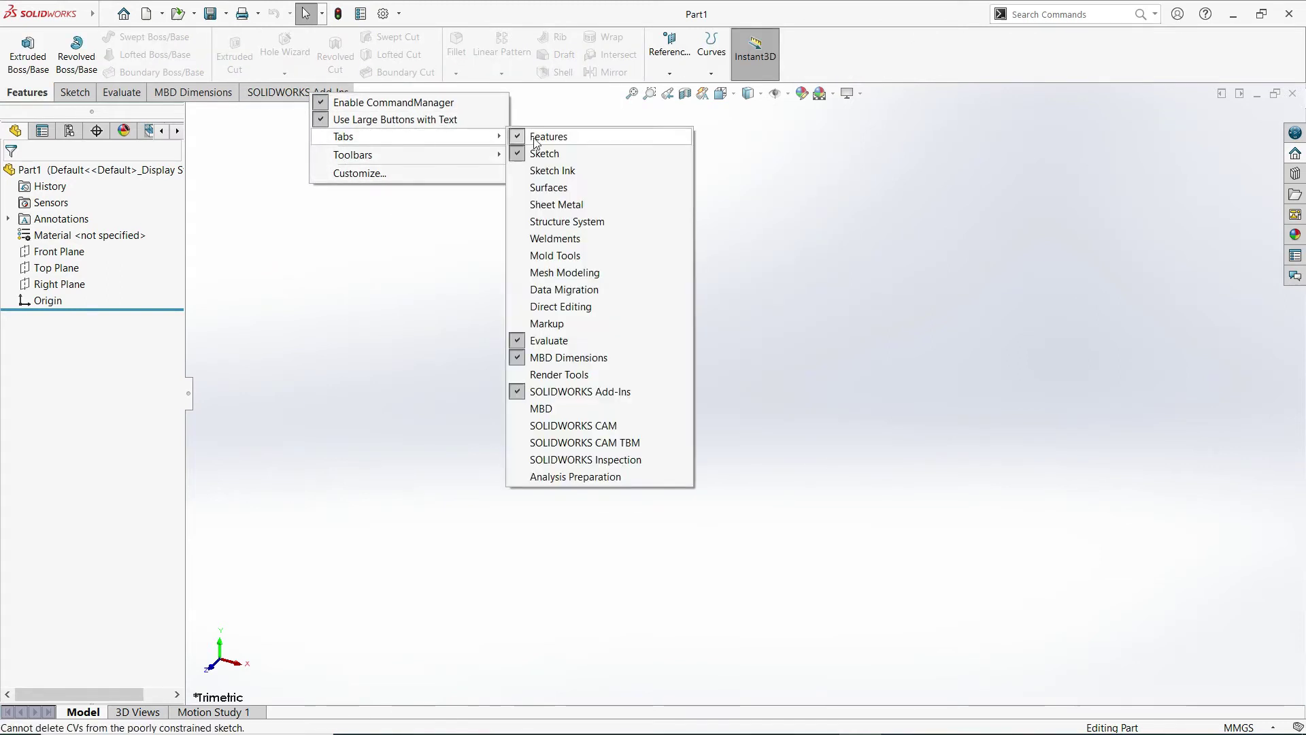
pyautogui.click(557, 362)
# - Add the Sheet Metal tab to the CommandManager and display its tools
pyautogui.rightClick(207, 95)
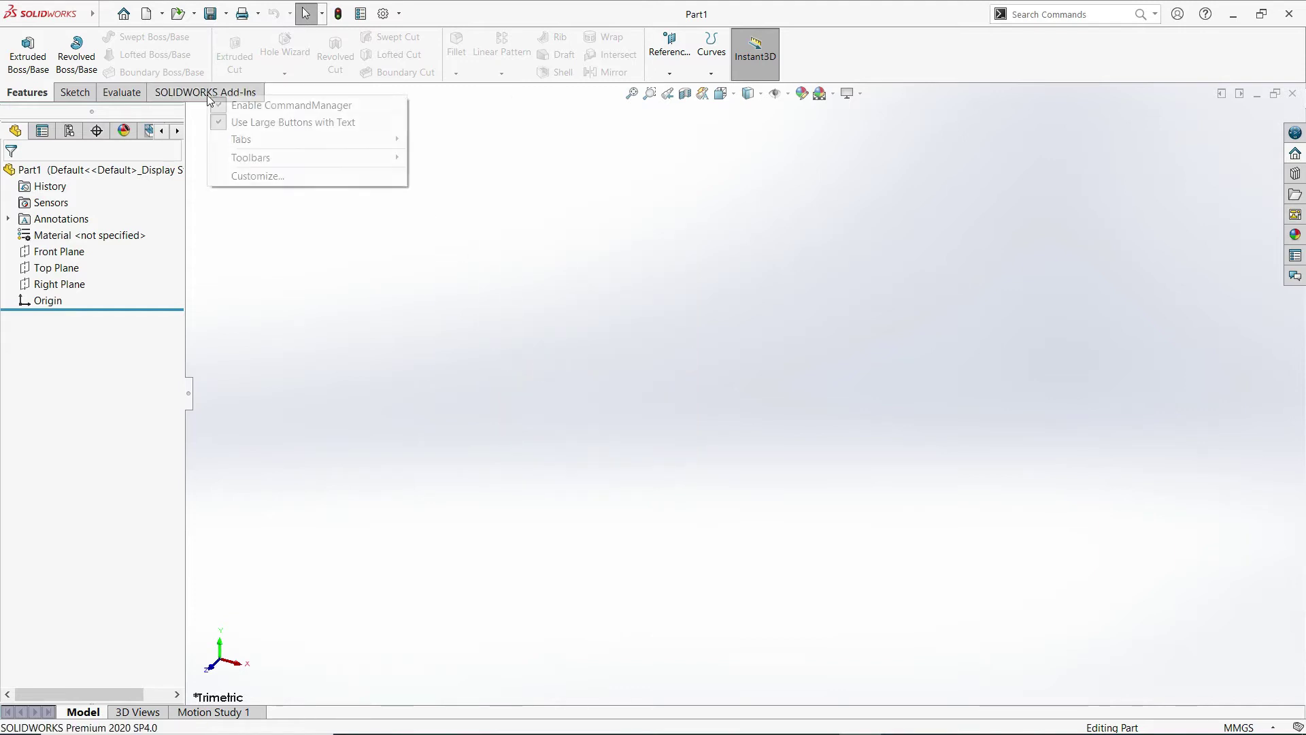
pyautogui.click(278, 138)
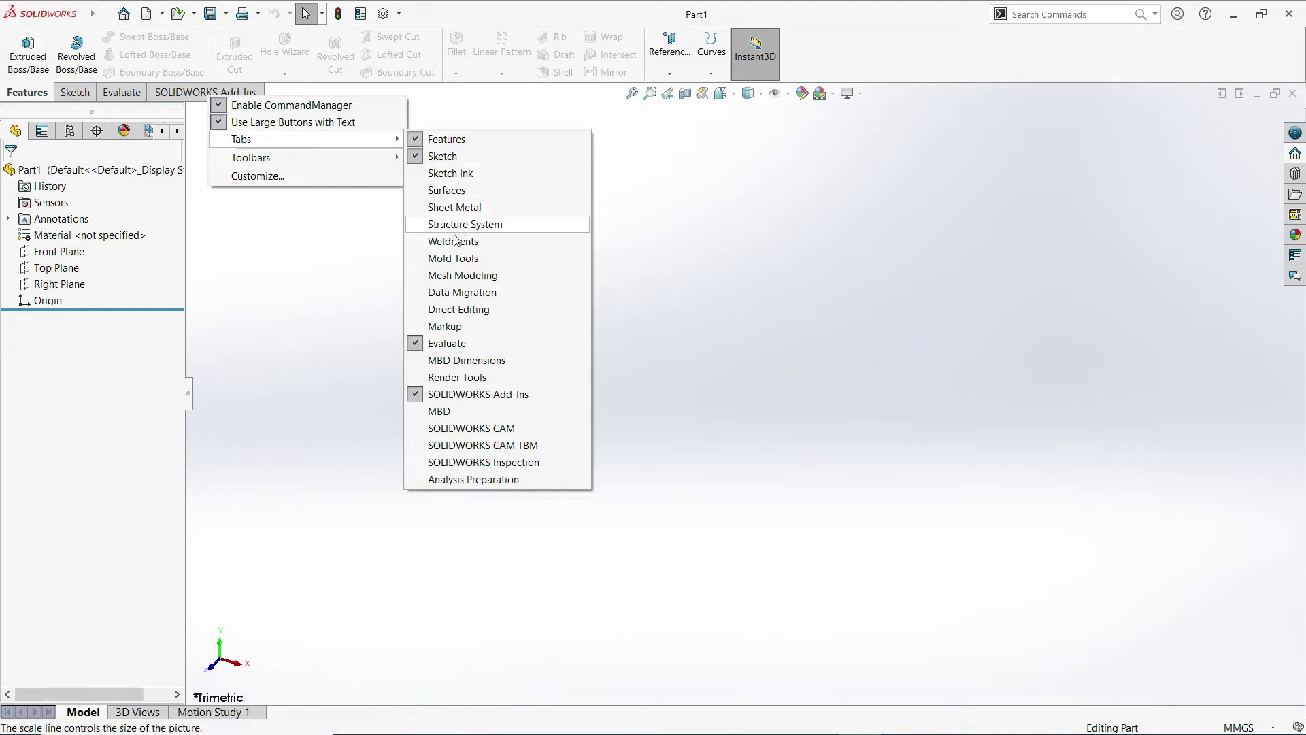
pyautogui.click(453, 213)
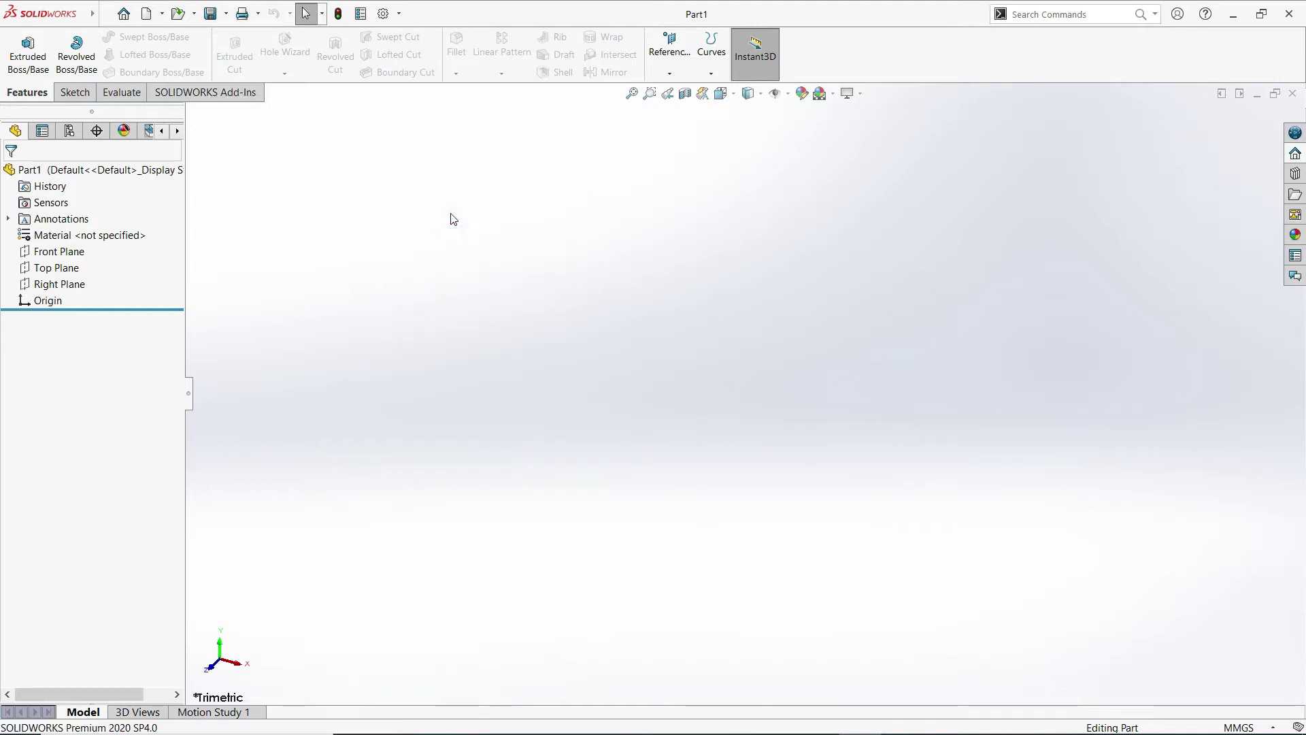
pyautogui.click(130, 94)
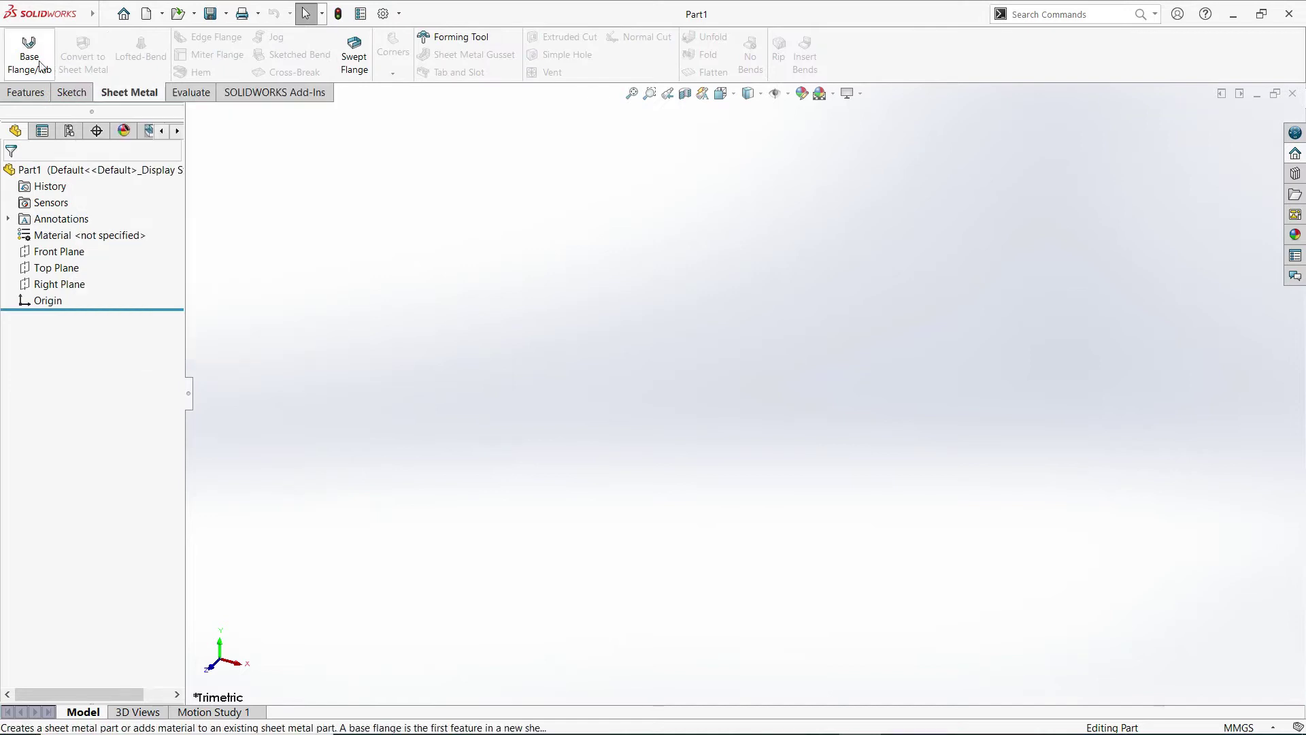
pyautogui.click(193, 15)
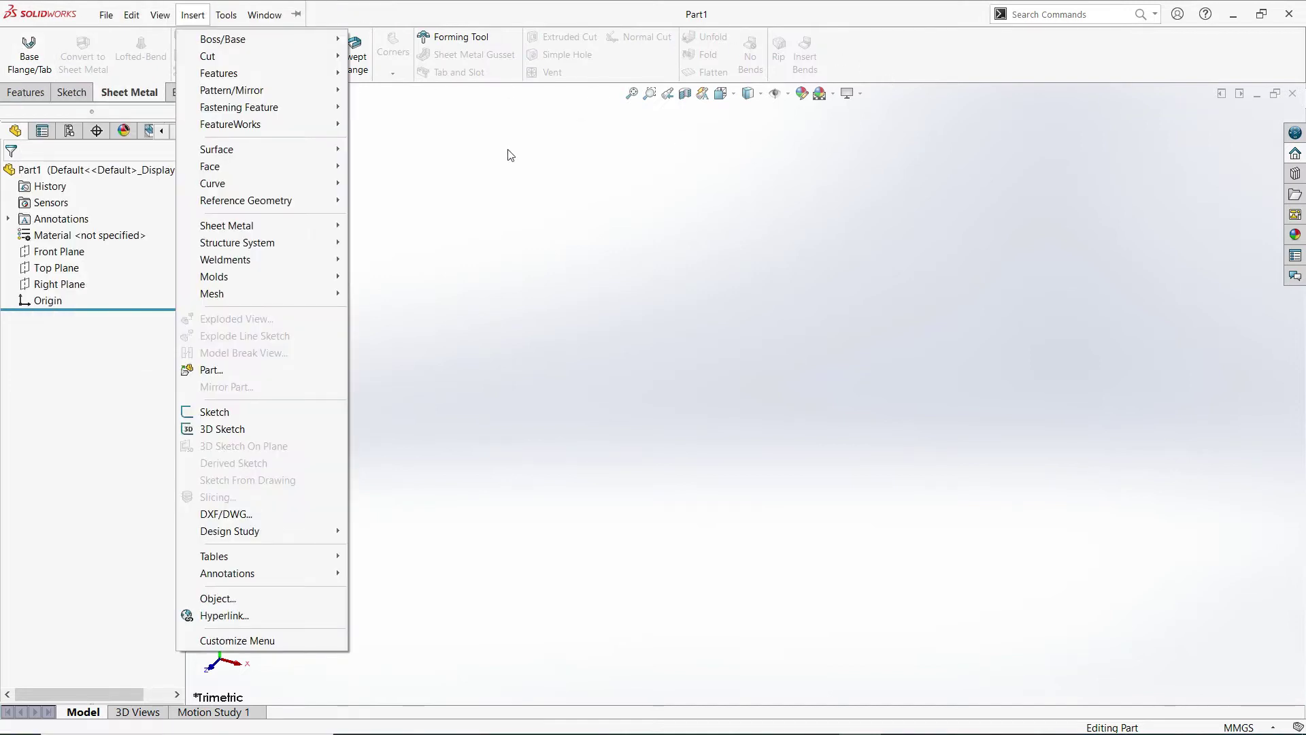
pyautogui.click(507, 174)
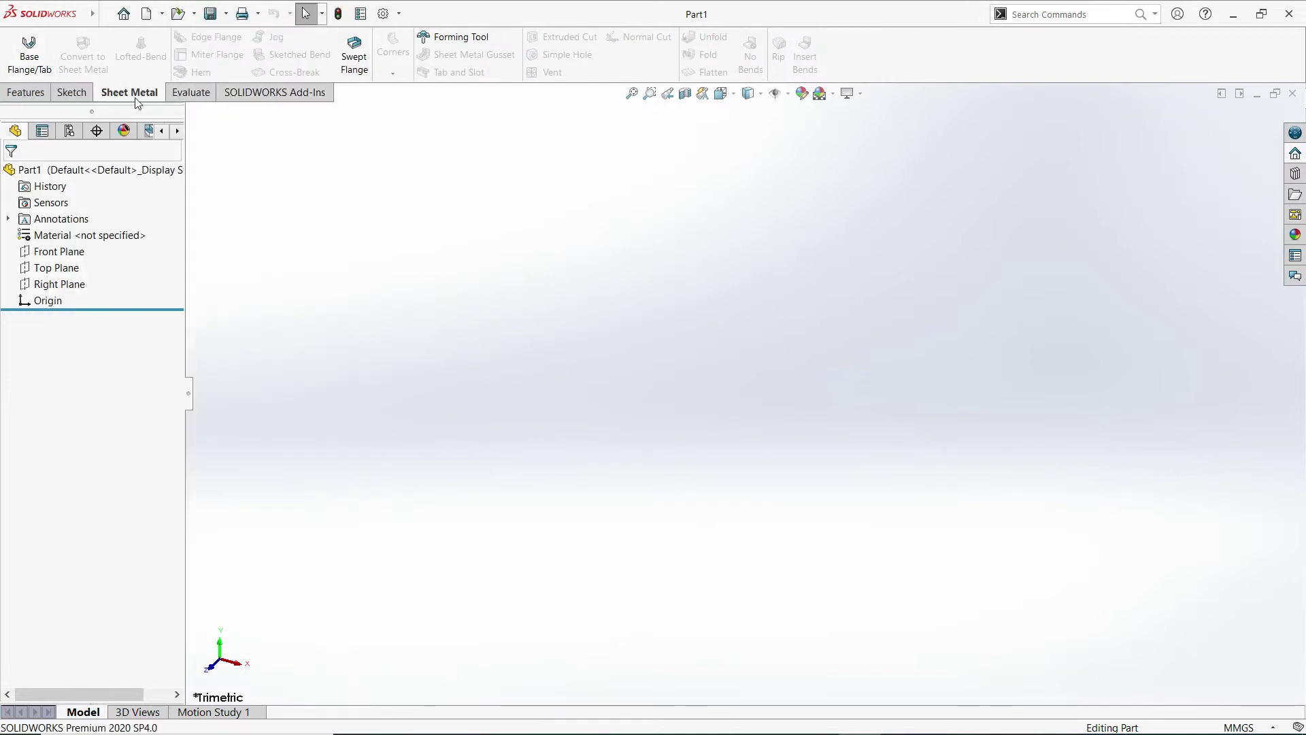
# - Add the Weldments tab to the CommandManager and display its tools, comparing them with the Sheet Metal tools
pyautogui.rightClick(271, 102)
pyautogui.moveTo(320, 143)
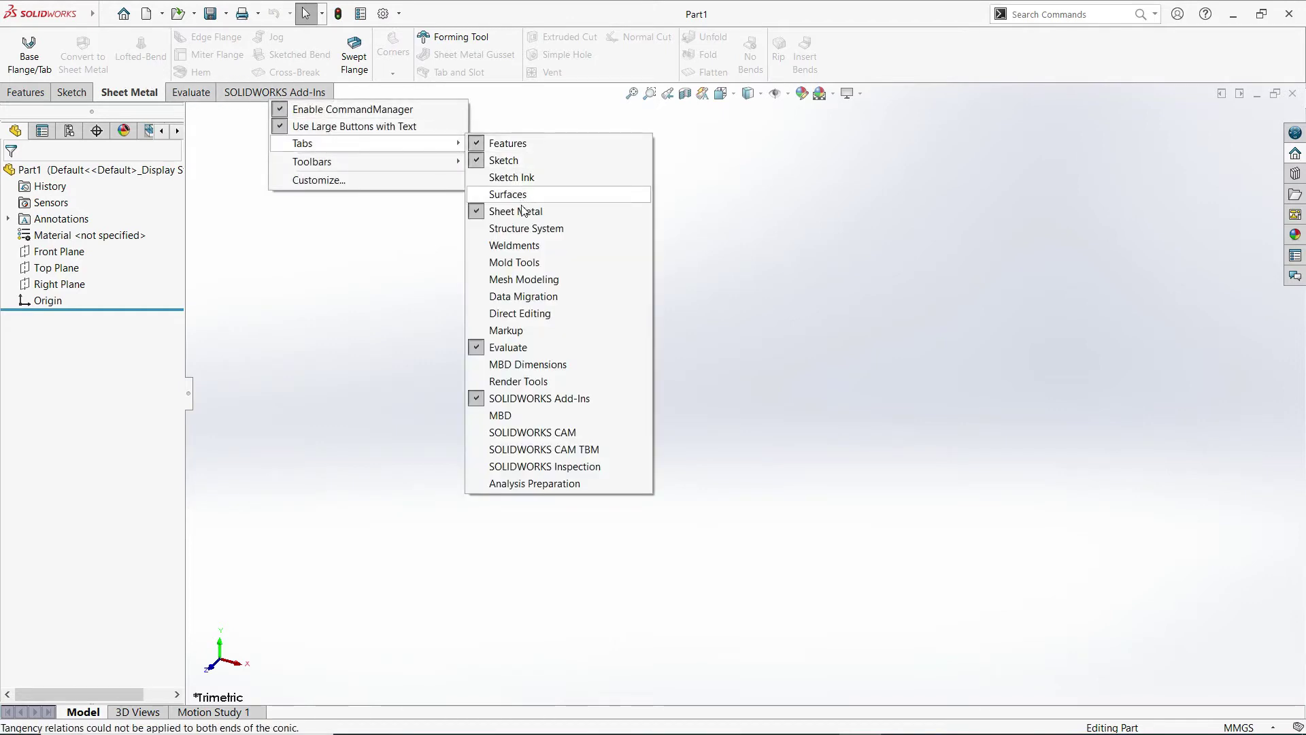
pyautogui.click(512, 246)
pyautogui.click(199, 95)
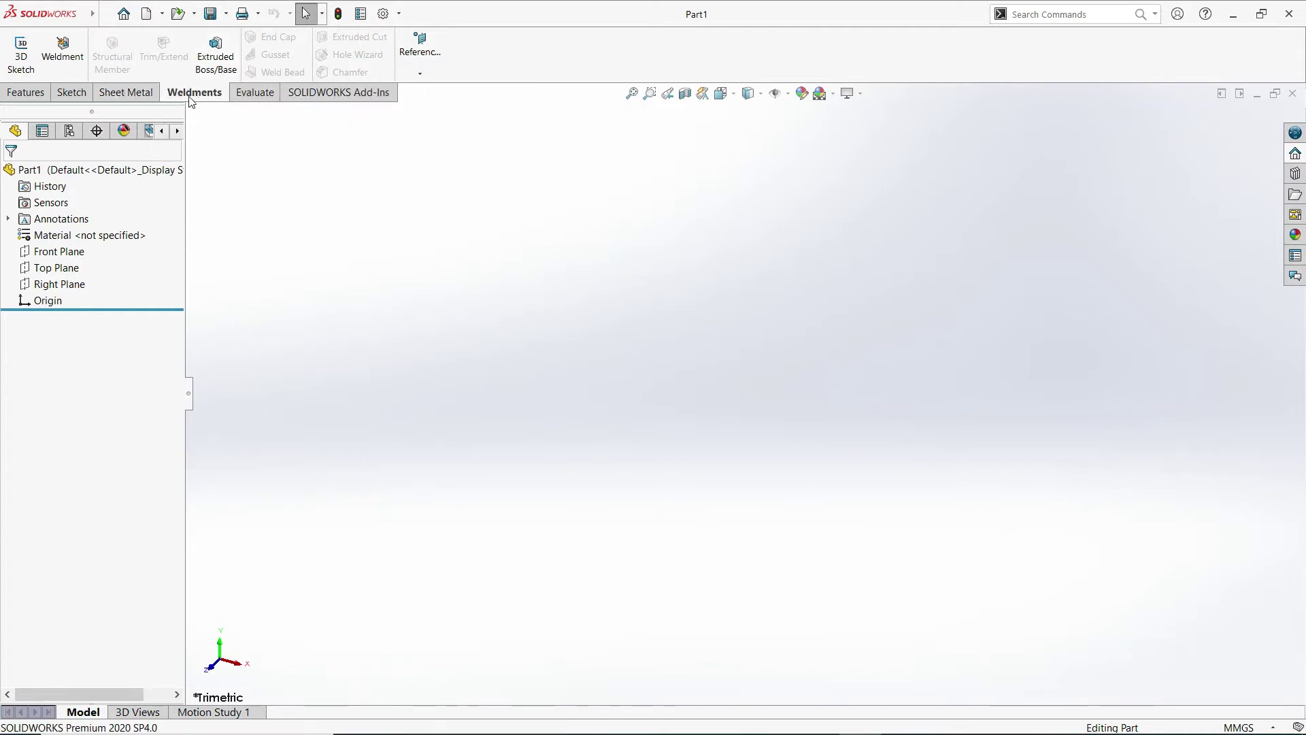
pyautogui.click(139, 95)
pyautogui.click(195, 96)
# - Hide the SOLIDWORKS Add-Ins tab from the CommandManager and display the Features tools after viewing the Sketch tools
pyautogui.rightClick(251, 97)
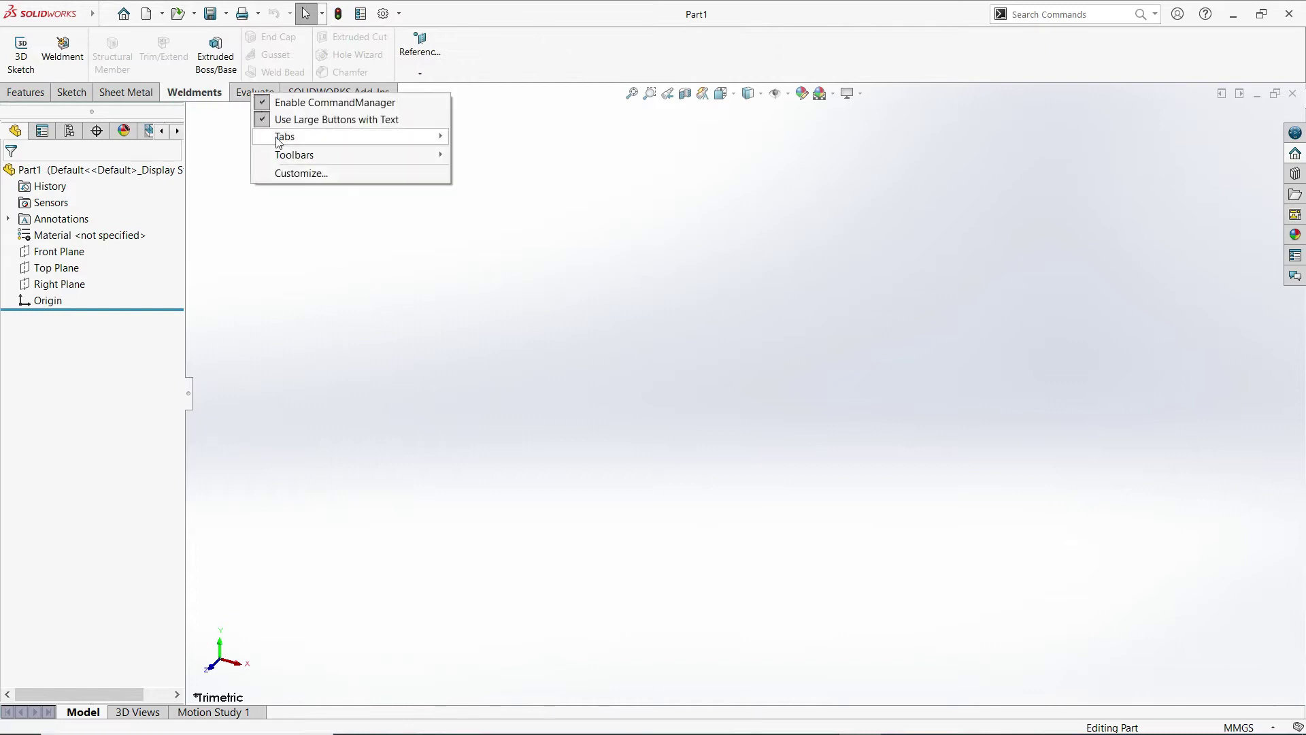
pyautogui.moveTo(399, 137)
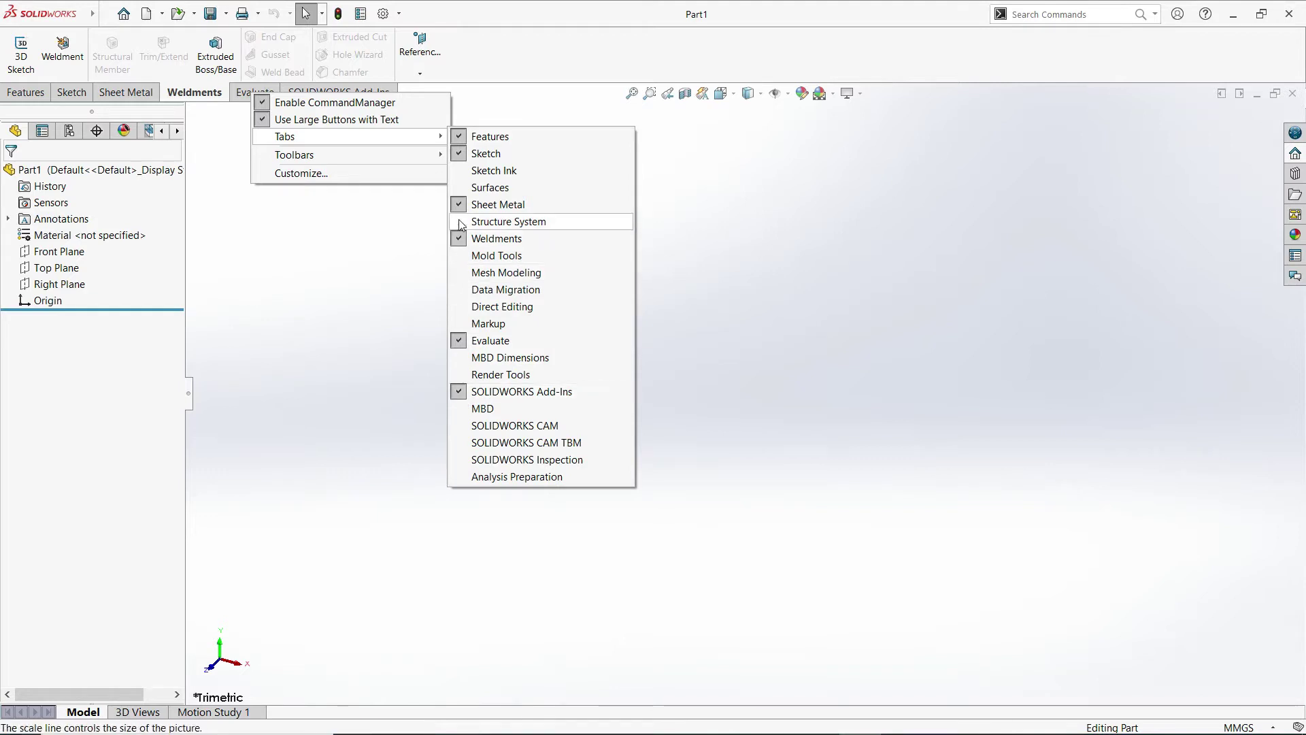
pyautogui.click(459, 395)
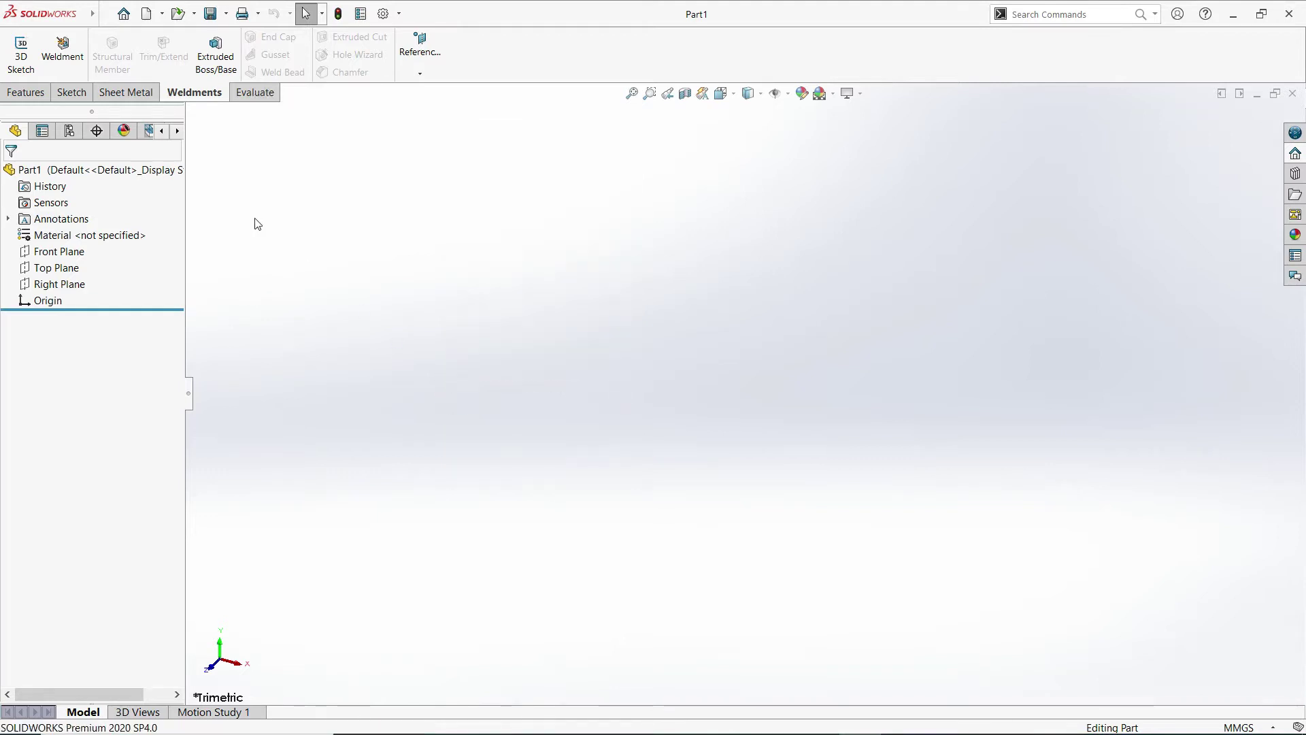
pyautogui.click(30, 94)
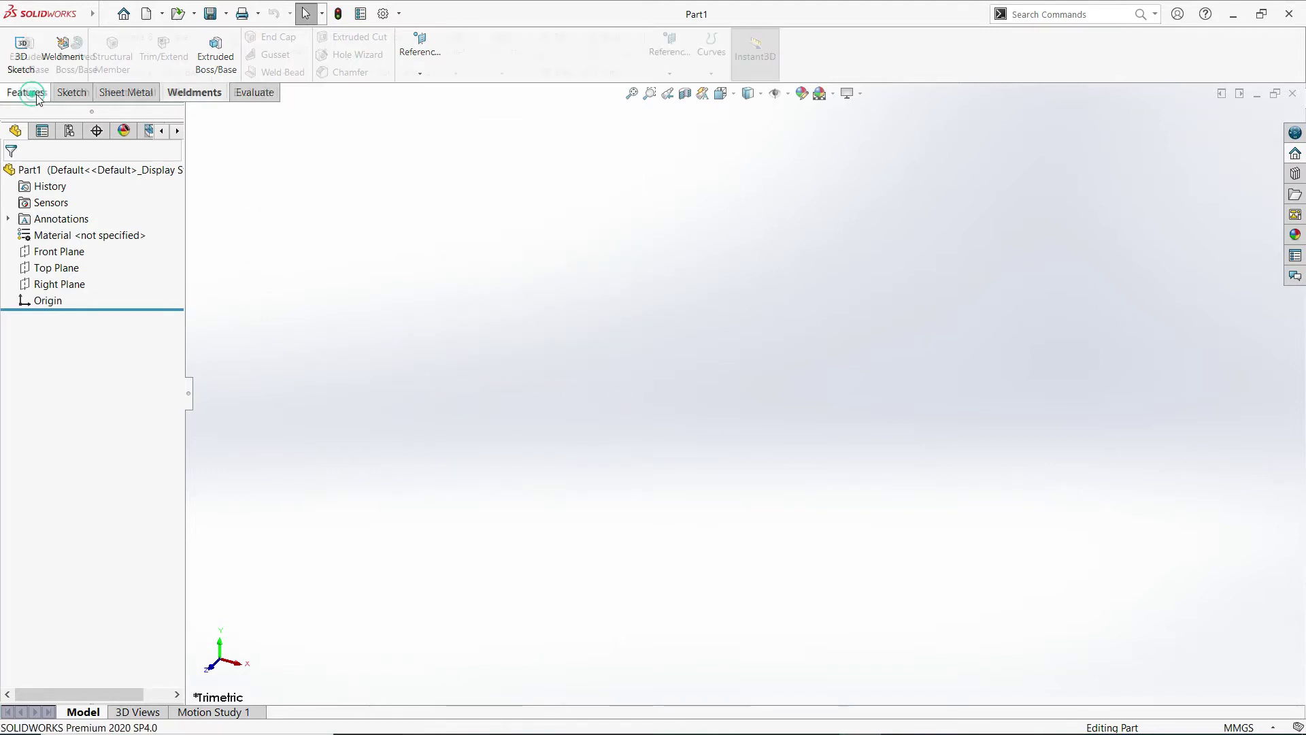
pyautogui.click(72, 95)
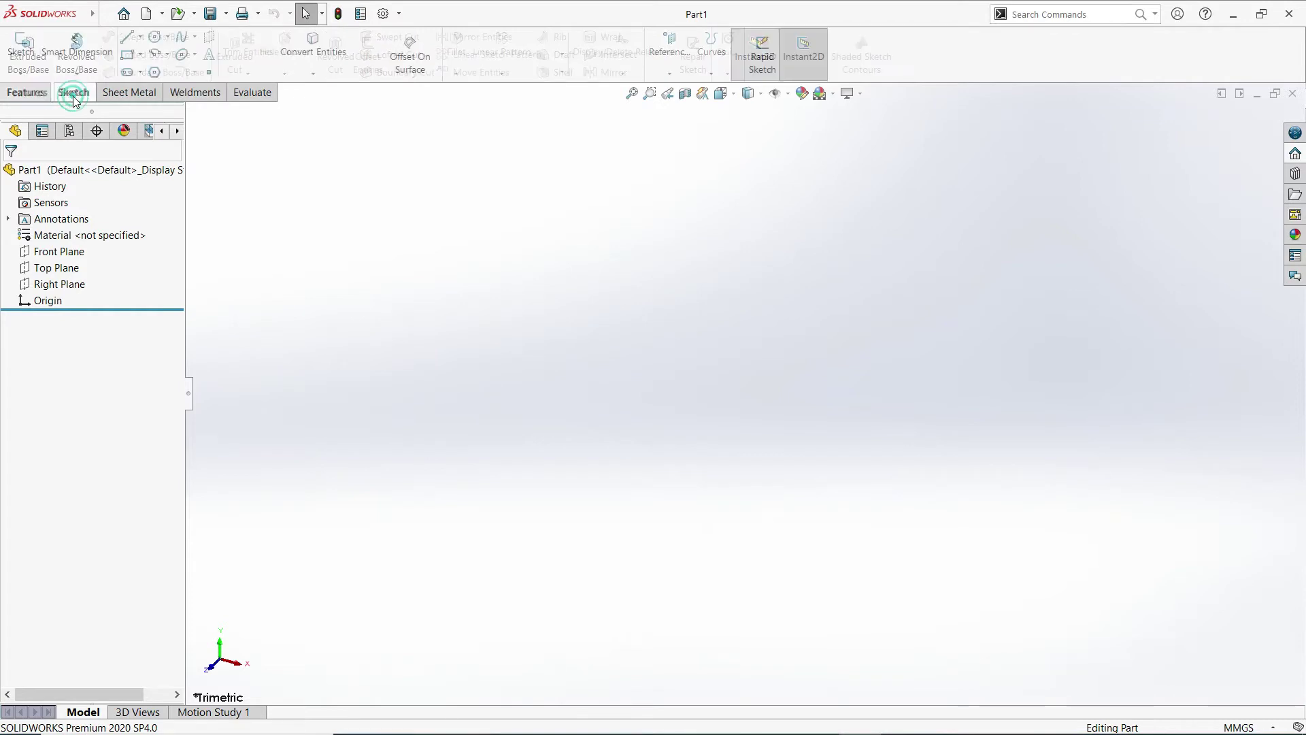
pyautogui.click(34, 99)
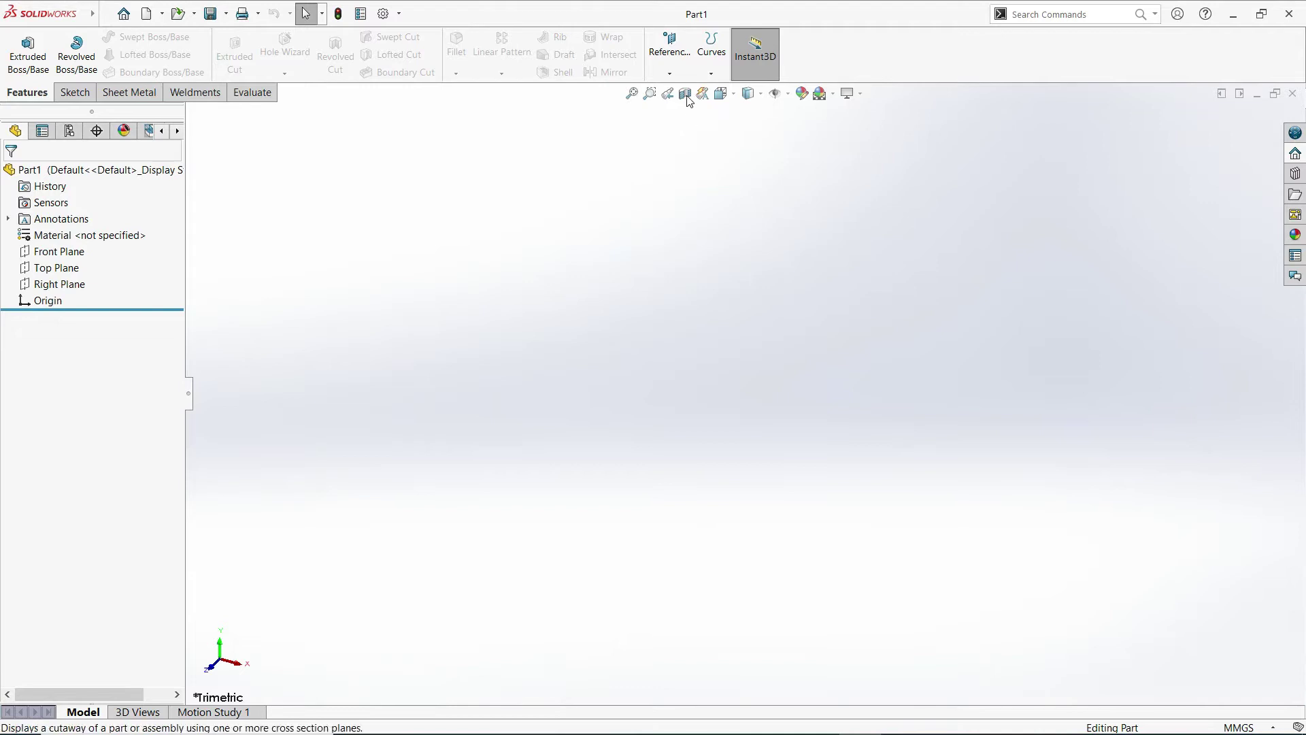
# - Examine the view orientation, item visibility and display style options for the graphics area
pyautogui.click(732, 96)
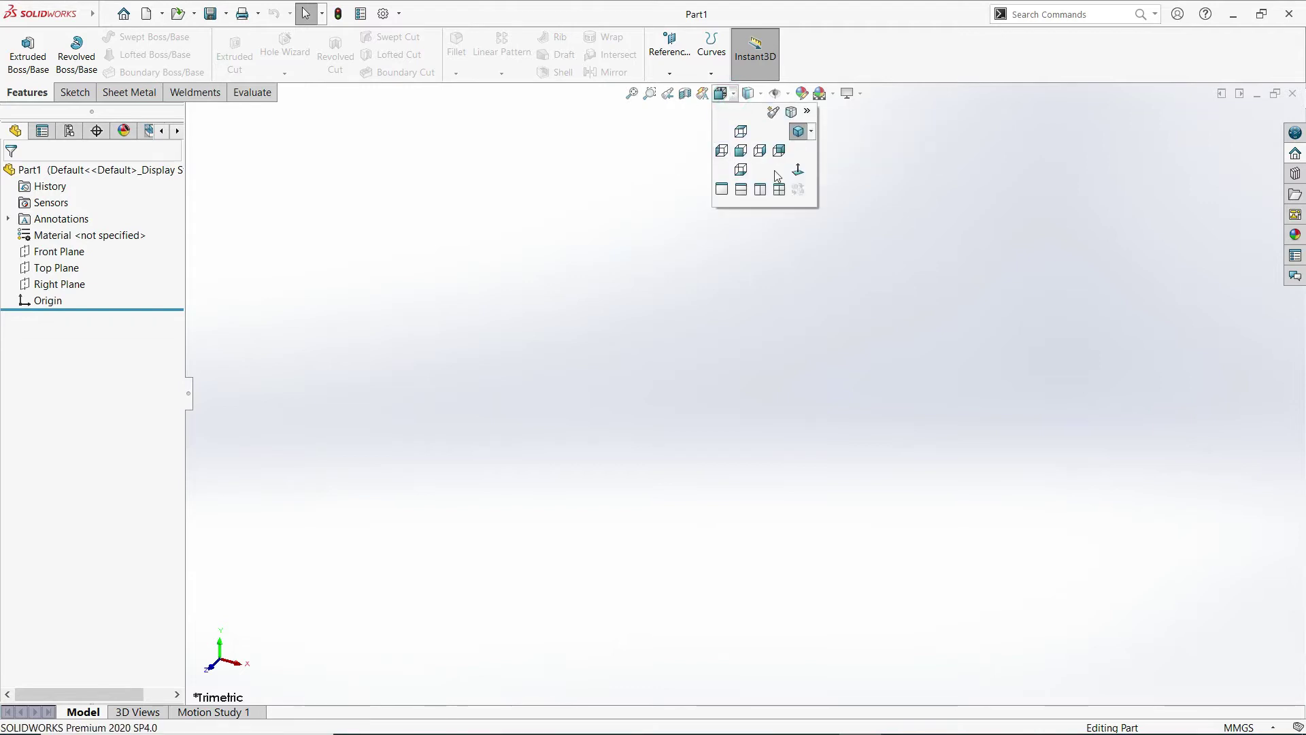
pyautogui.click(787, 96)
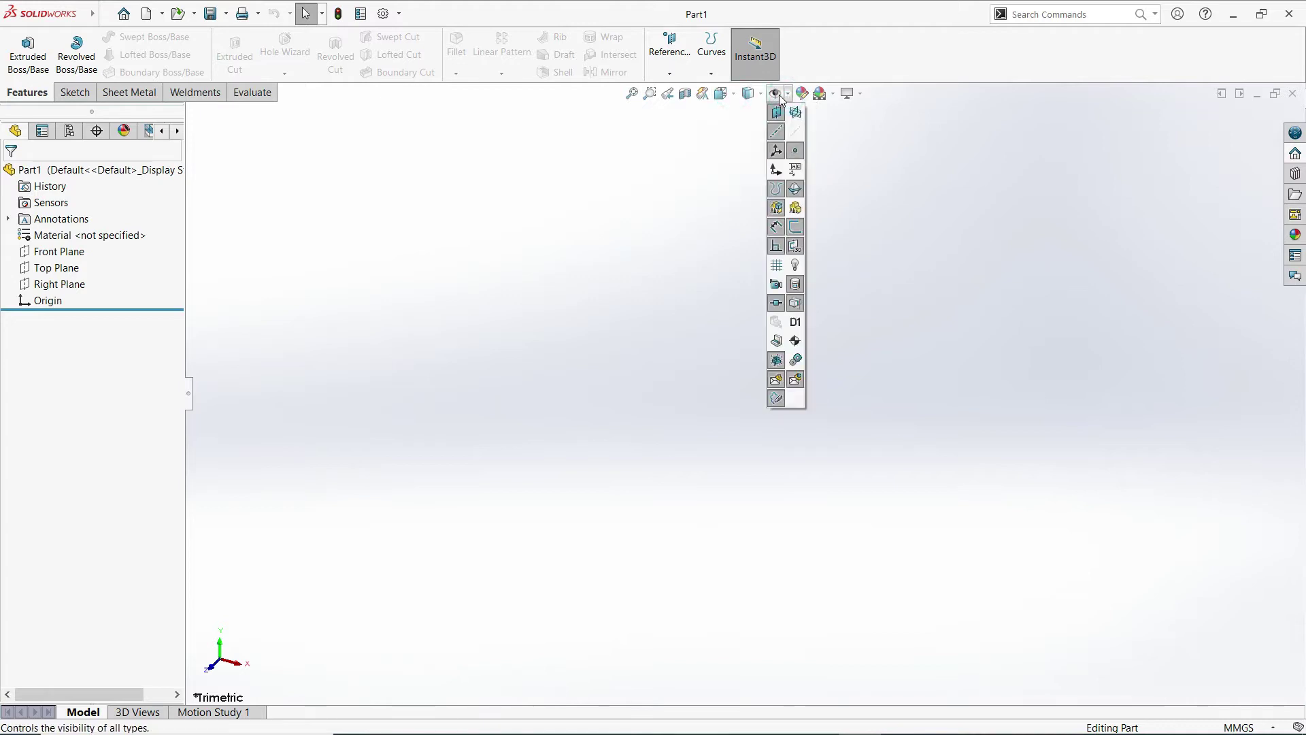
pyautogui.click(789, 96)
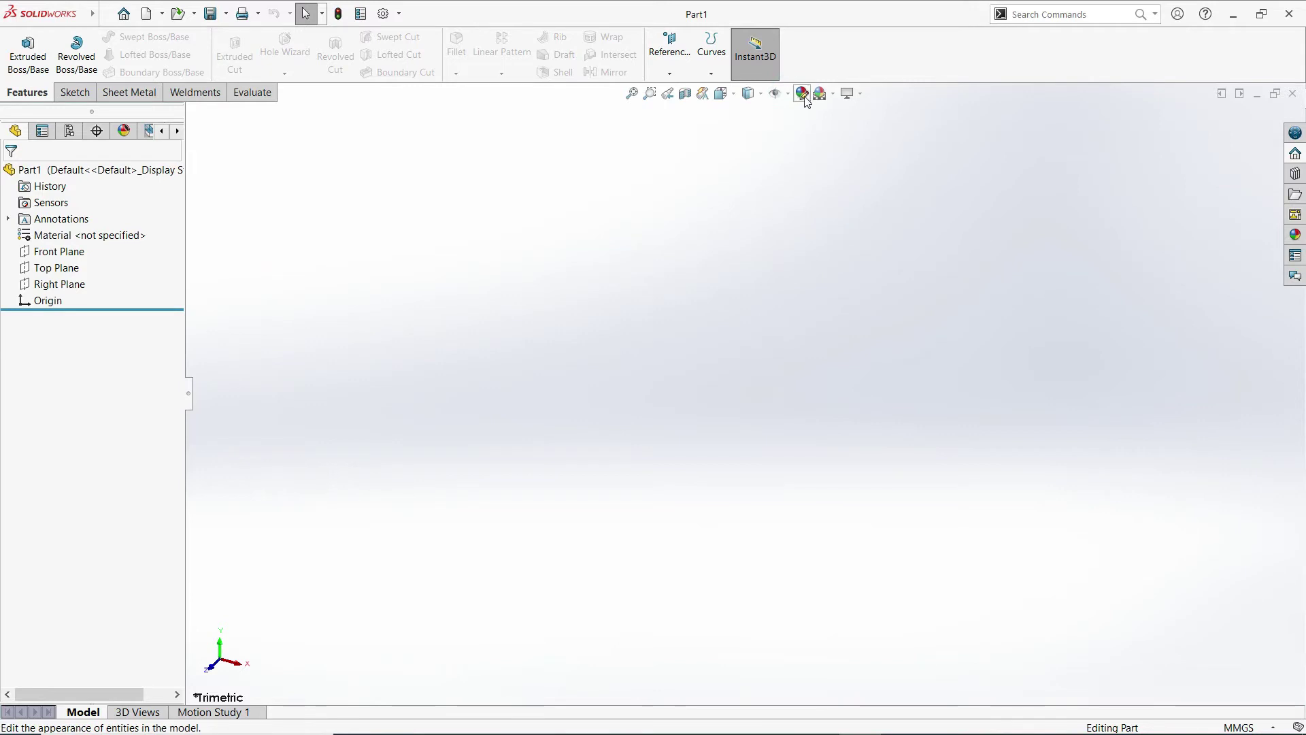
pyautogui.click(763, 97)
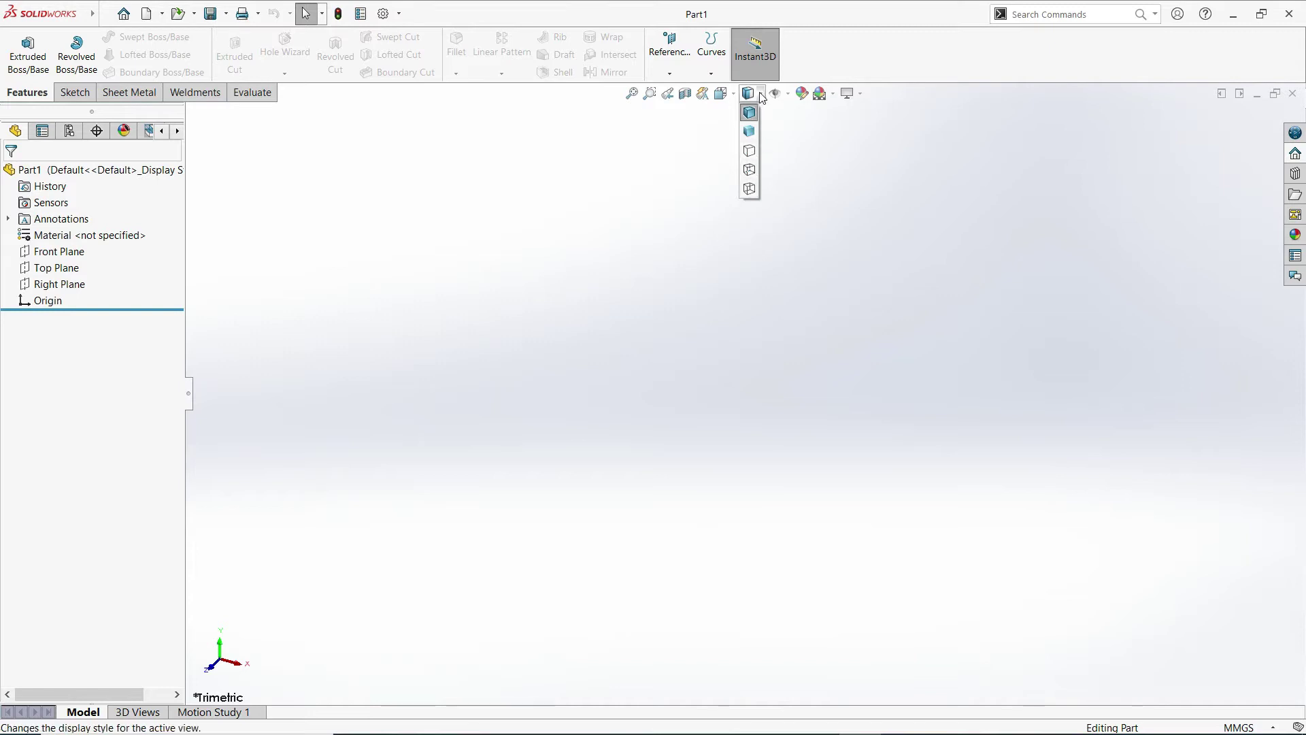
pyautogui.click(755, 132)
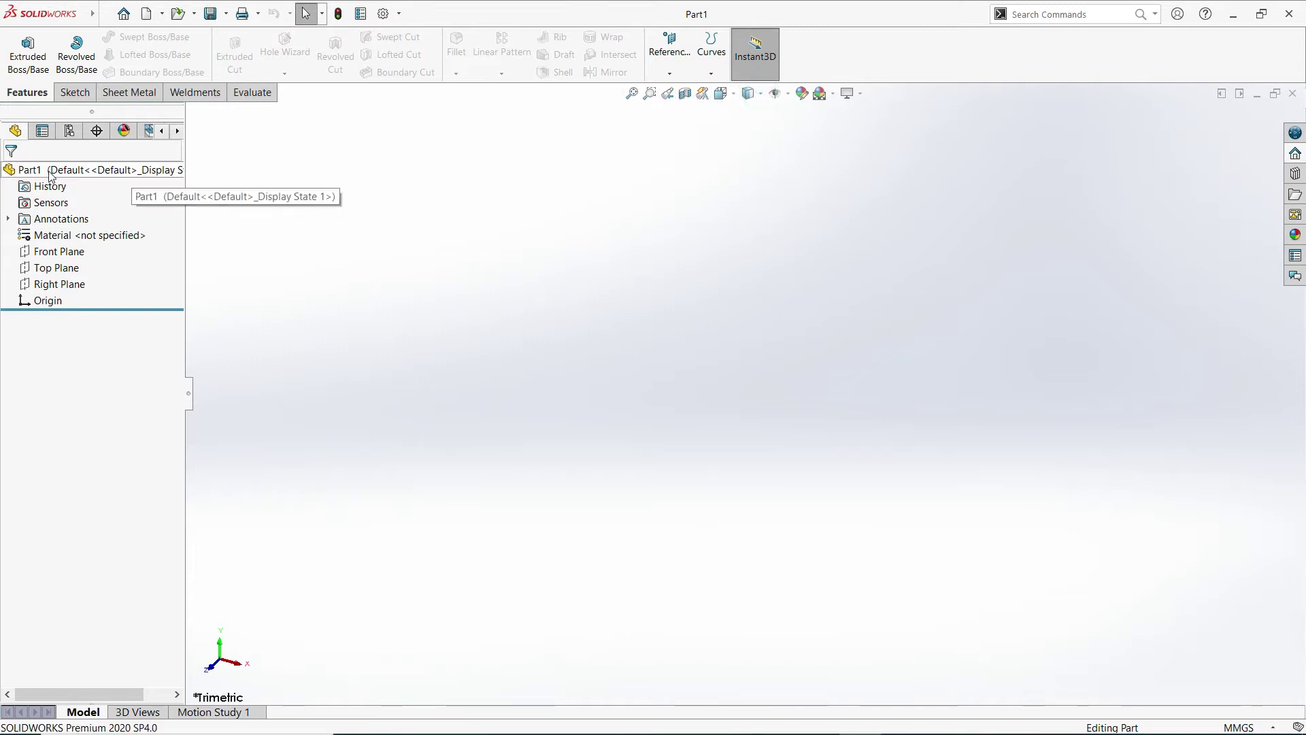
pyautogui.press('space')
pyautogui.click(167, 125)
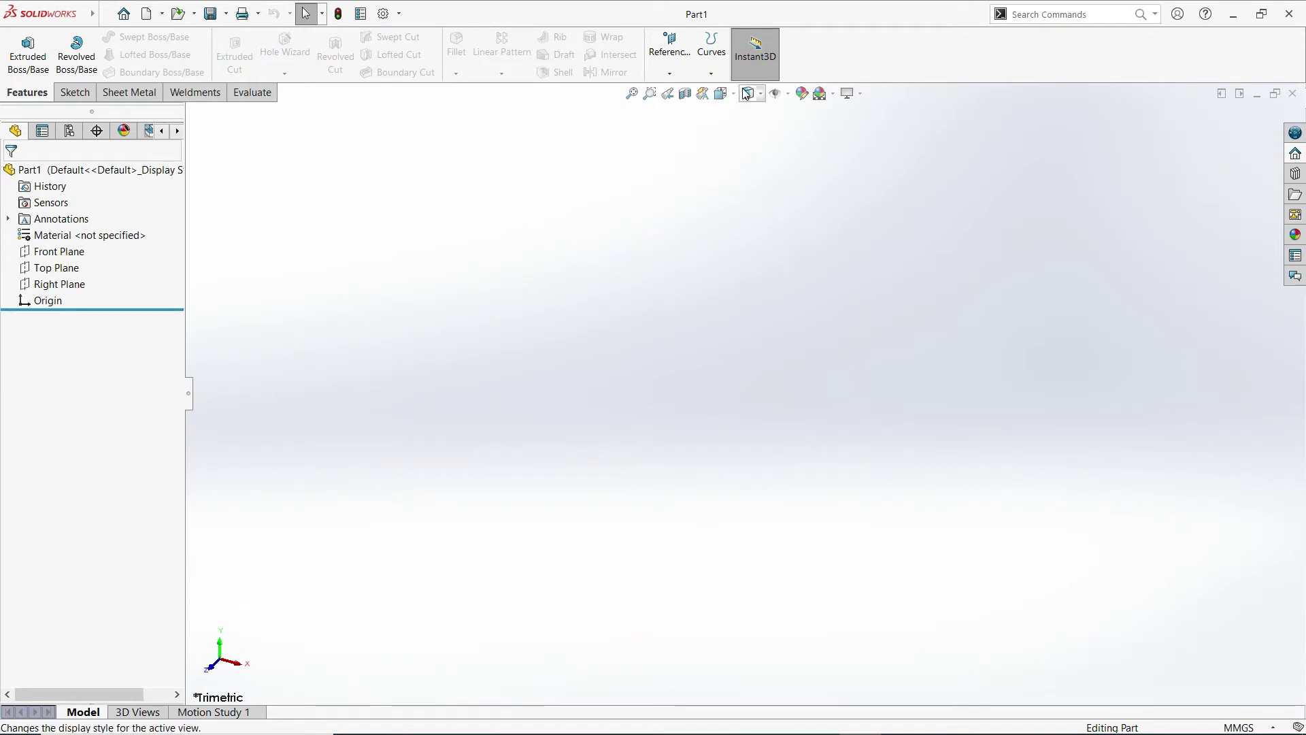
# - Switch the graphics area to the Isometric view orientation
pyautogui.click(721, 93)
pyautogui.click(813, 134)
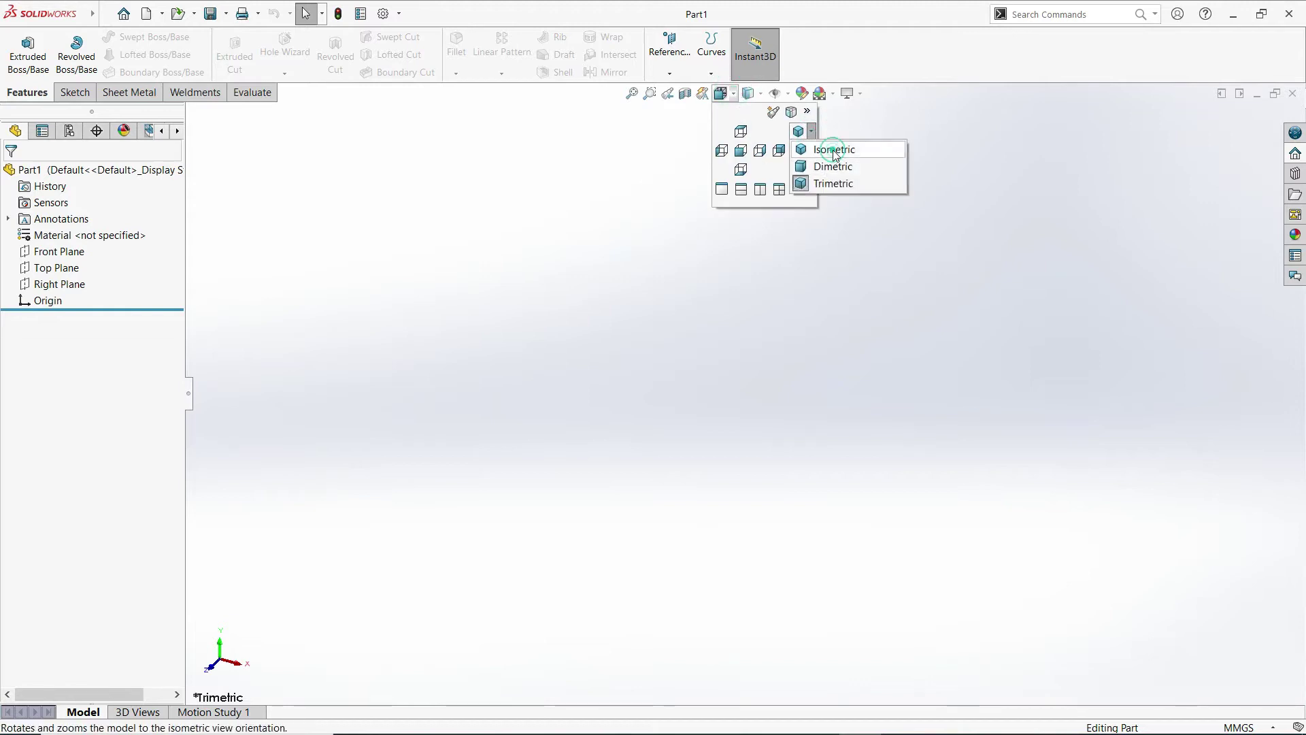
pyautogui.click(836, 151)
pyautogui.click(760, 98)
# - Switch the graphics area to the Dimetric view orientation
pyautogui.click(721, 93)
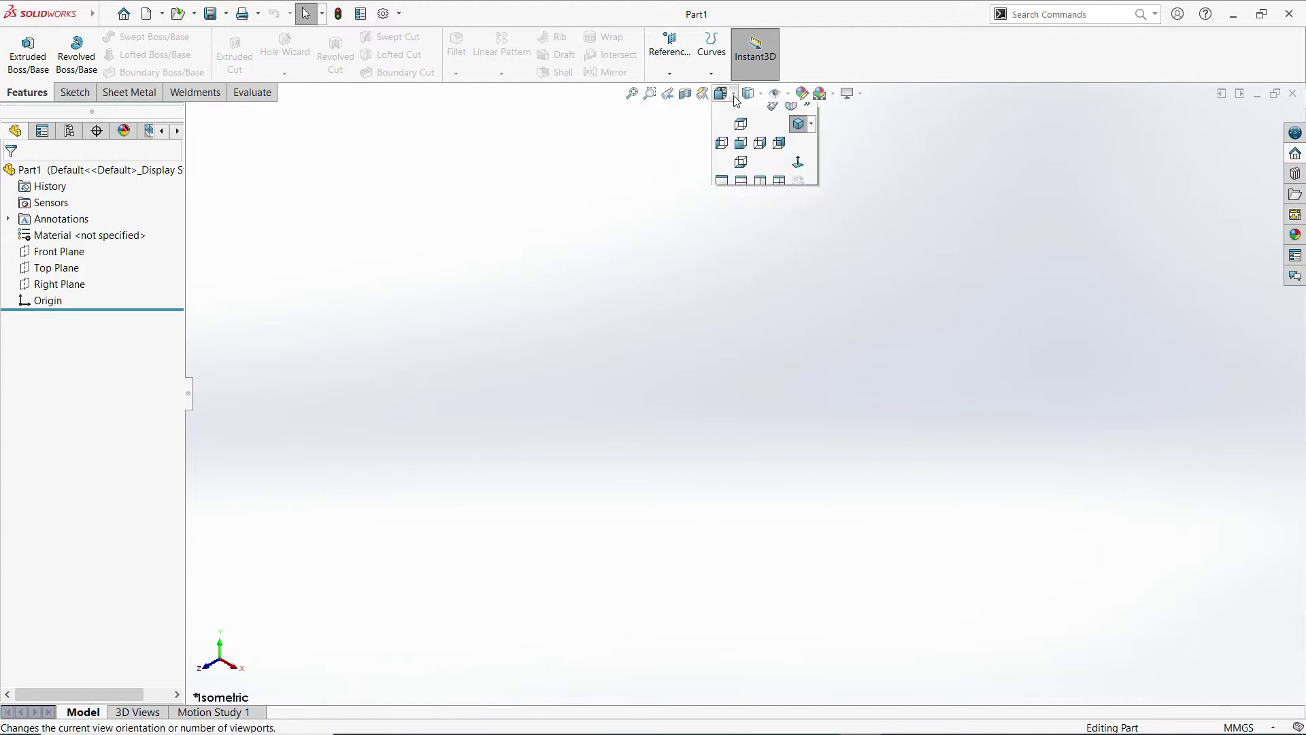
pyautogui.click(811, 132)
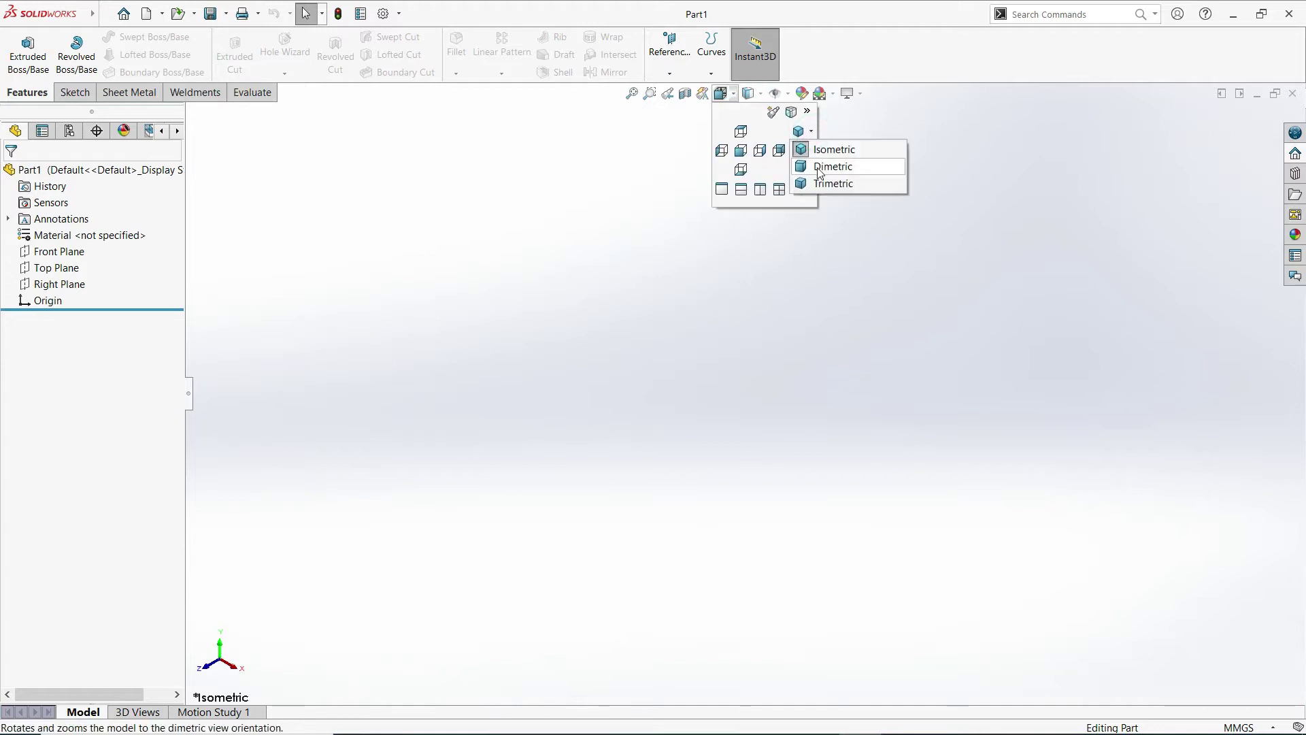
pyautogui.click(820, 168)
# - Set the graphics area to the Trimetric view orientation
pyautogui.click(727, 95)
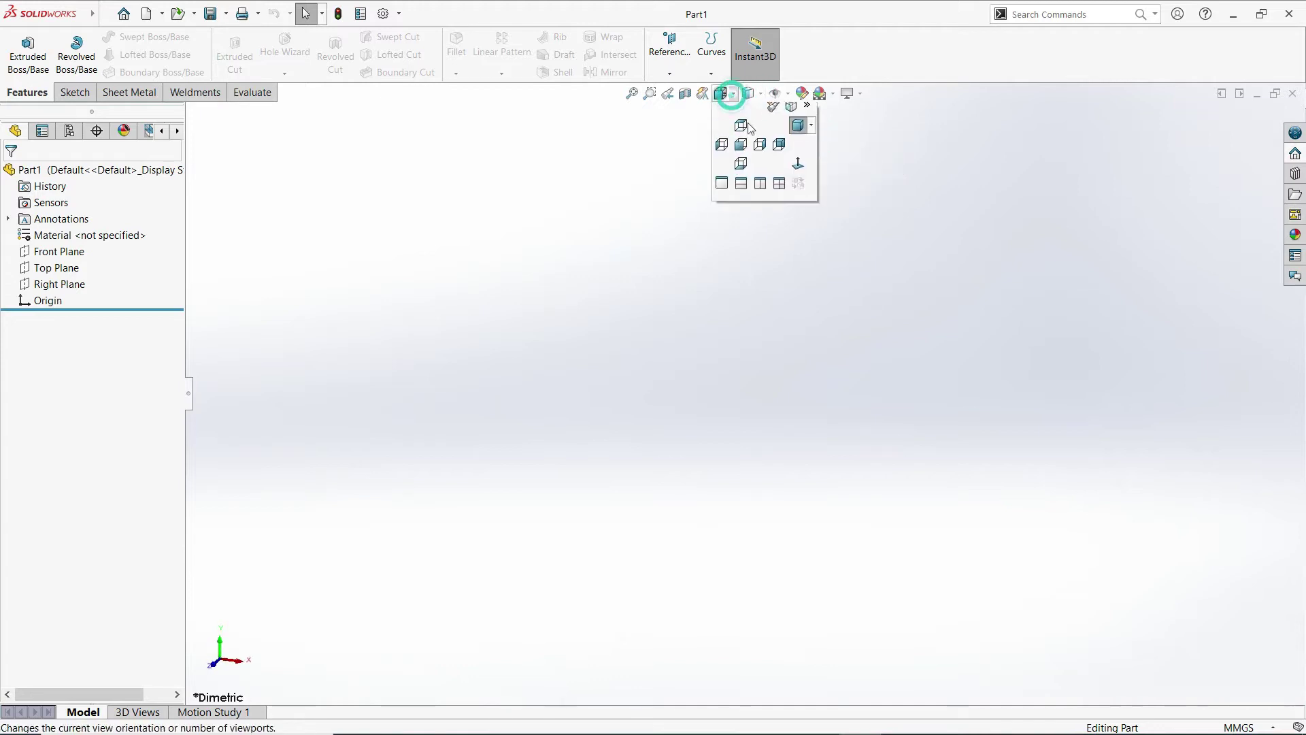
pyautogui.click(811, 131)
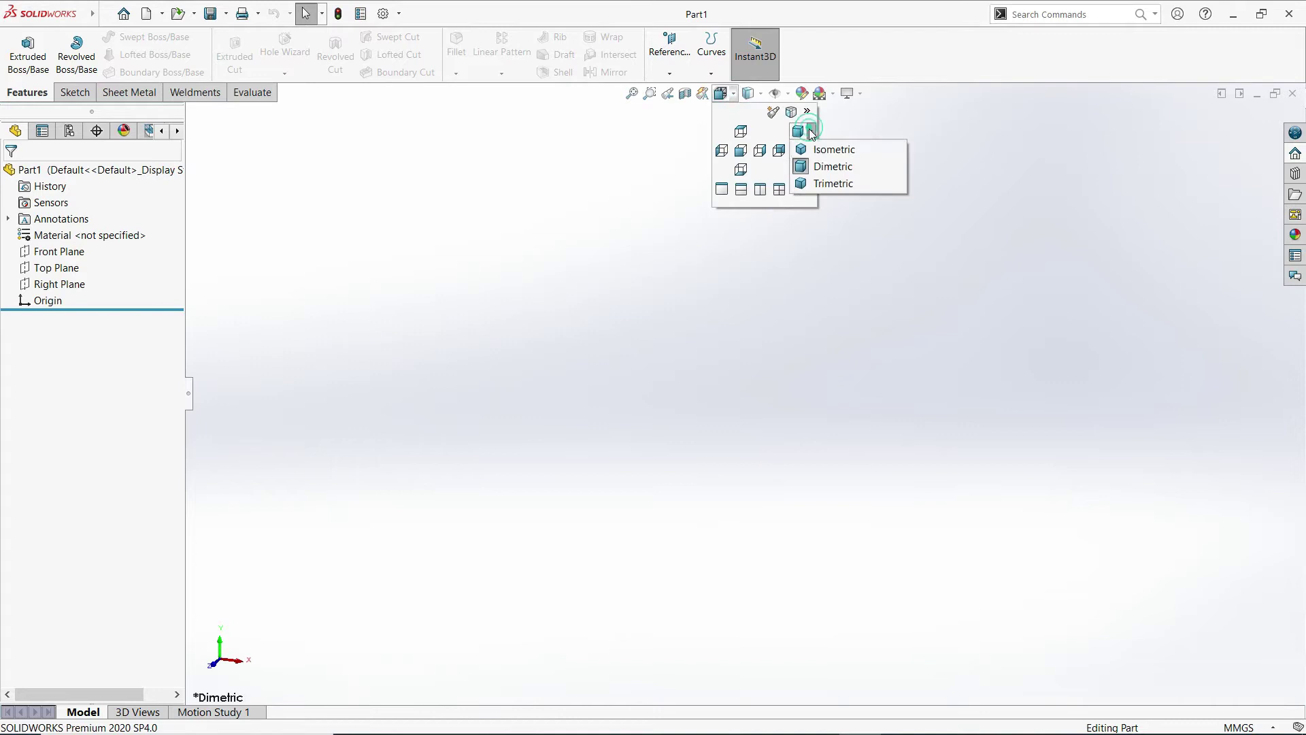
pyautogui.click(824, 187)
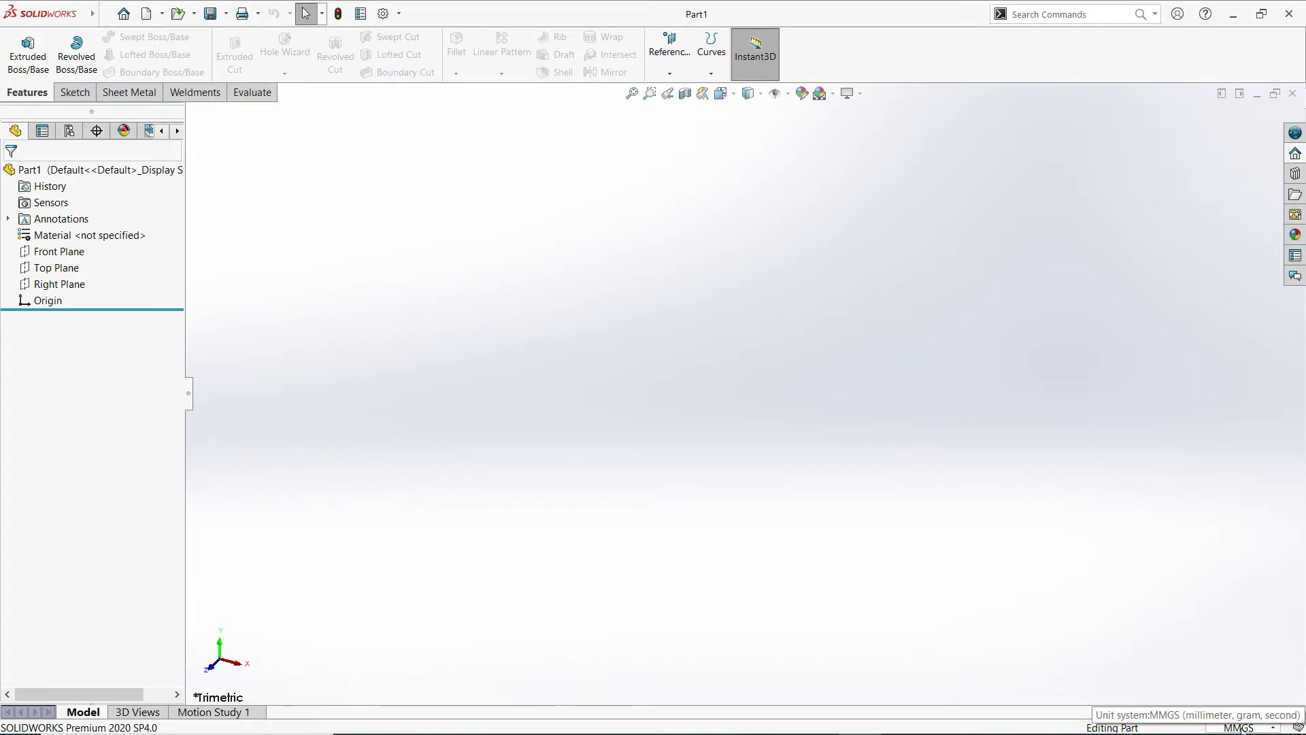
# - Switch the part's unit system to IPS (inch, pound, second) and return it to MMGS (millimeter, gram, second)
pyautogui.click(1273, 728)
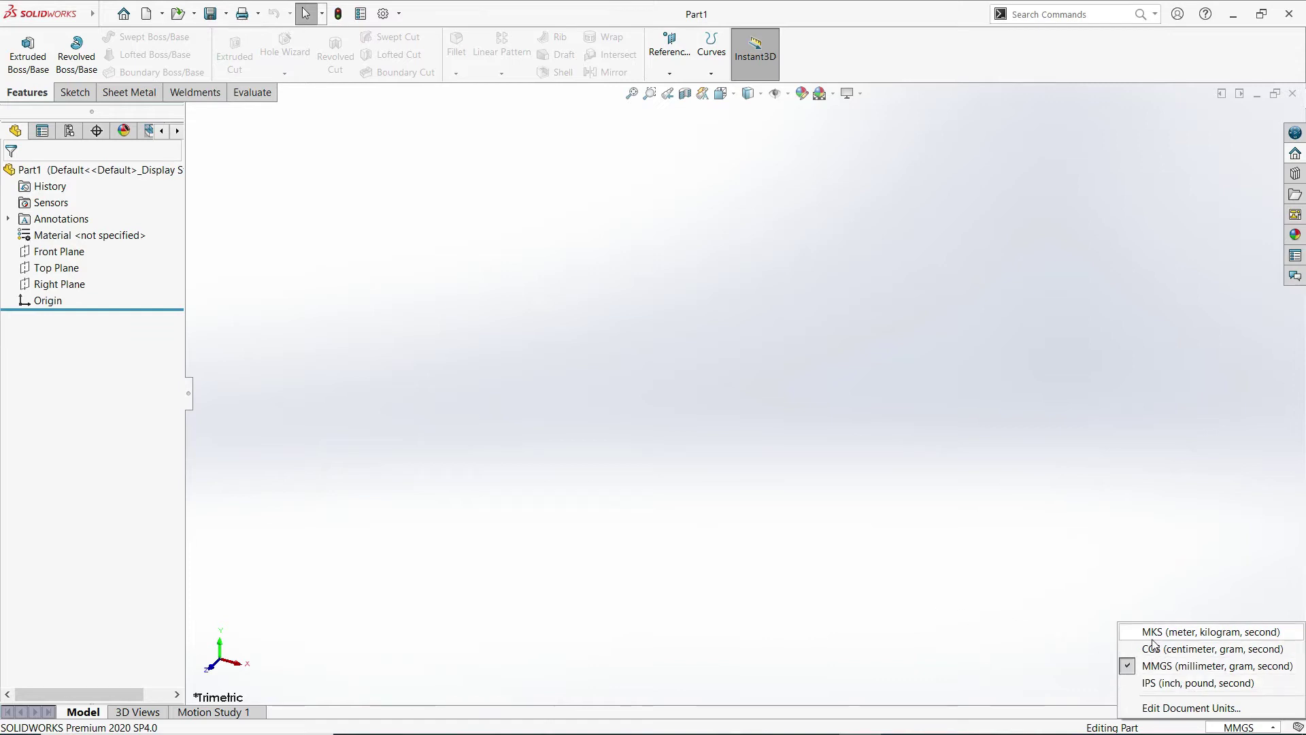
pyautogui.click(1198, 682)
pyautogui.click(1245, 727)
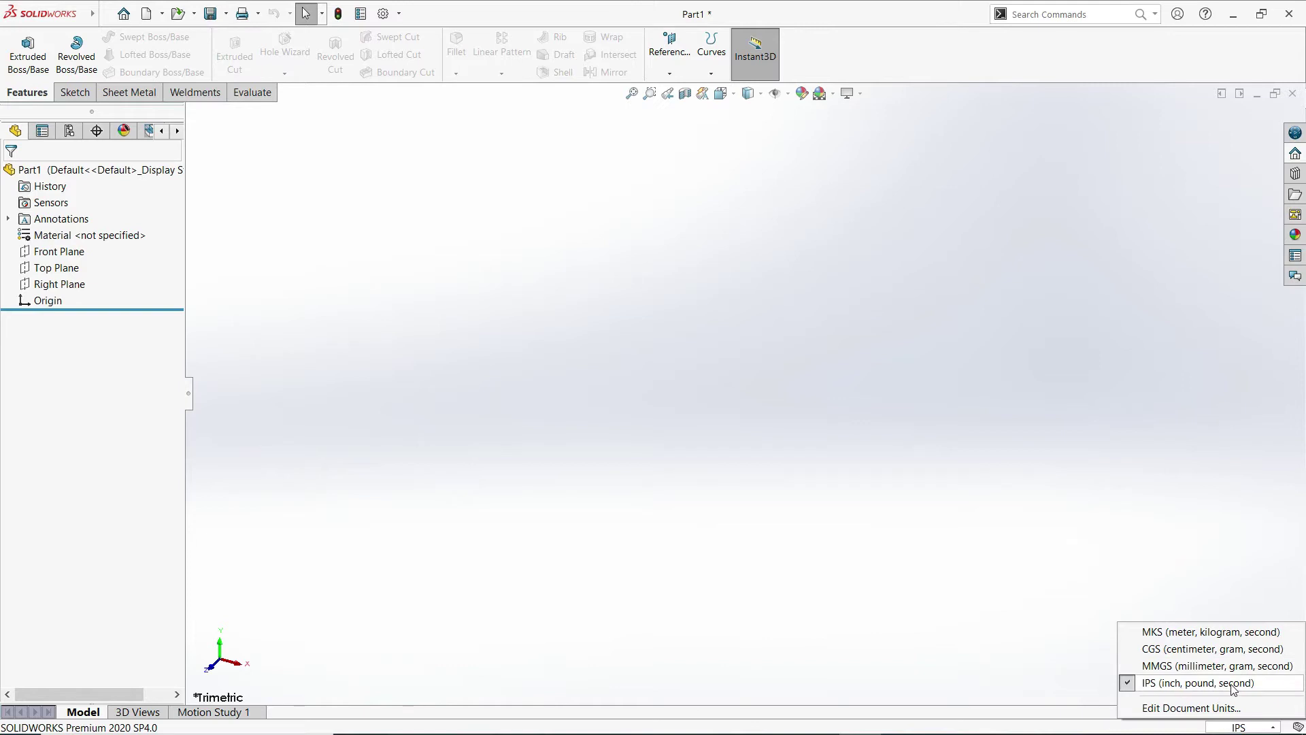
pyautogui.click(1131, 668)
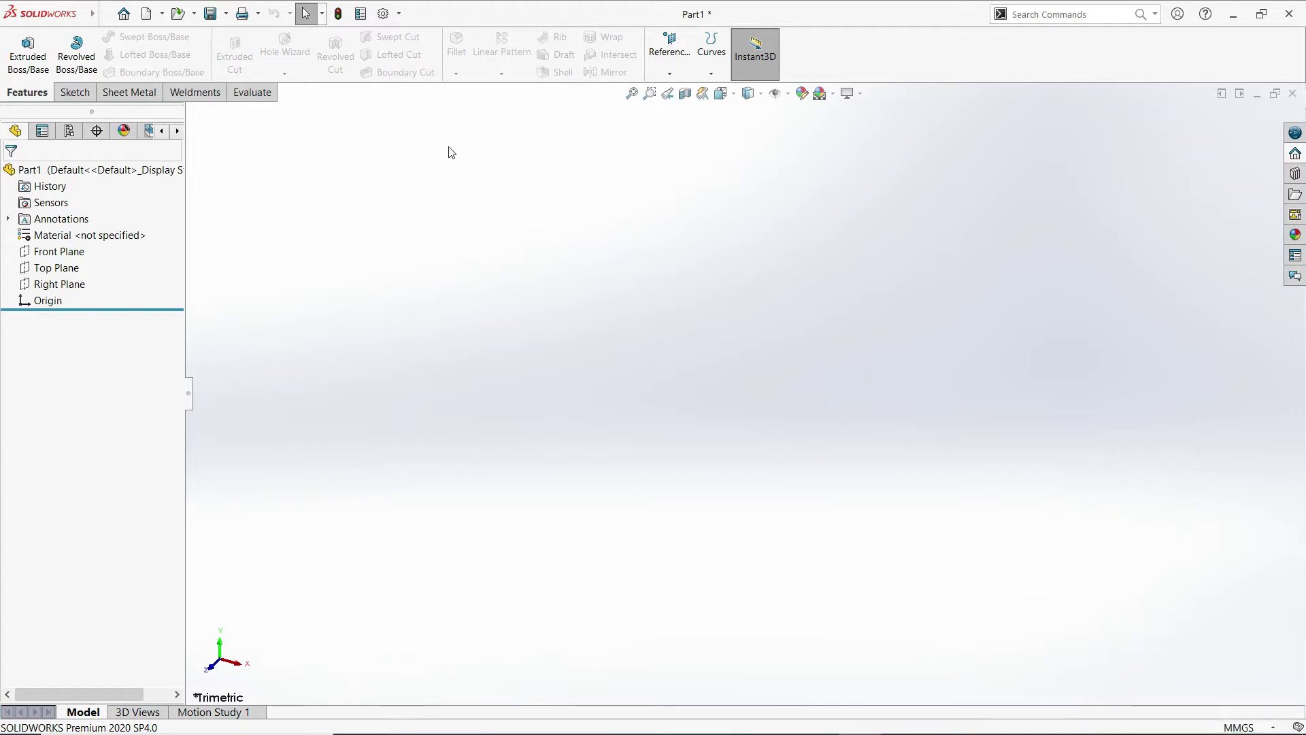
# - Try the MKS, CGS and Custom unit systems in the document's Units properties and reselect MMGS (millimeter, gram, second)
pyautogui.click(385, 14)
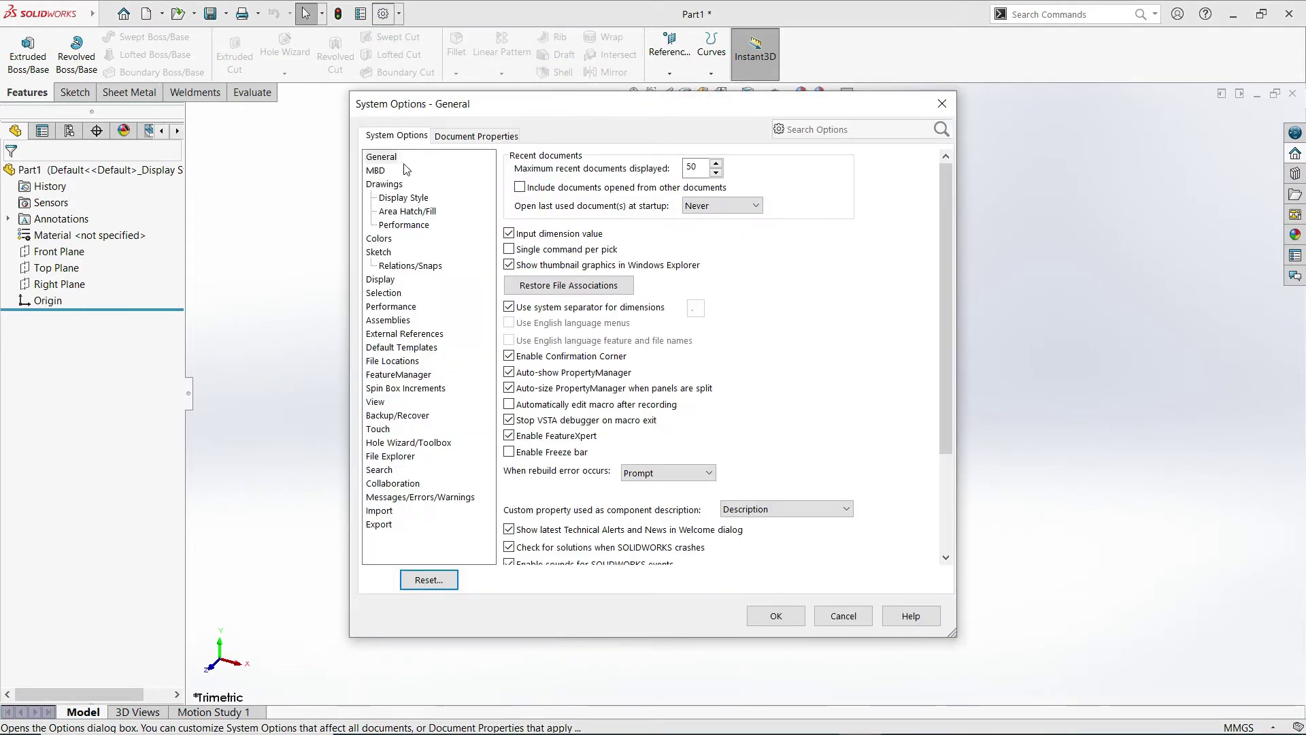
pyautogui.click(469, 136)
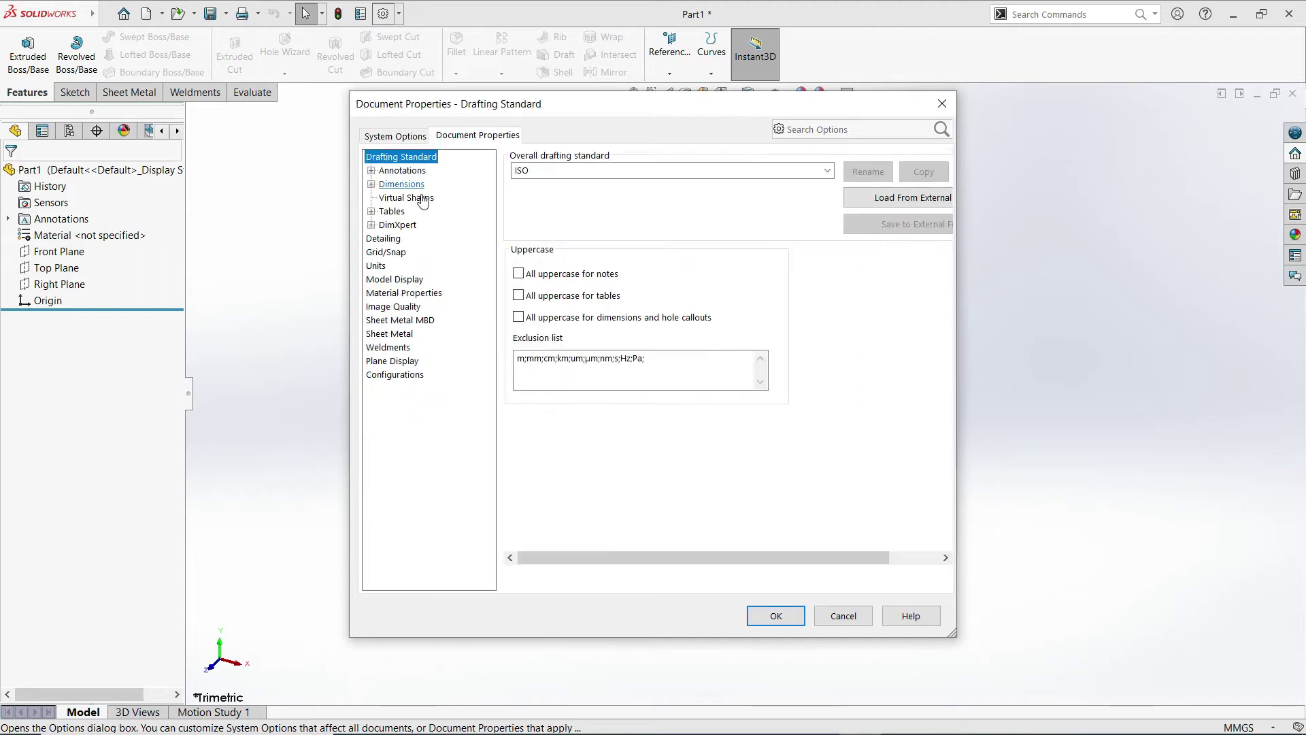
pyautogui.click(375, 269)
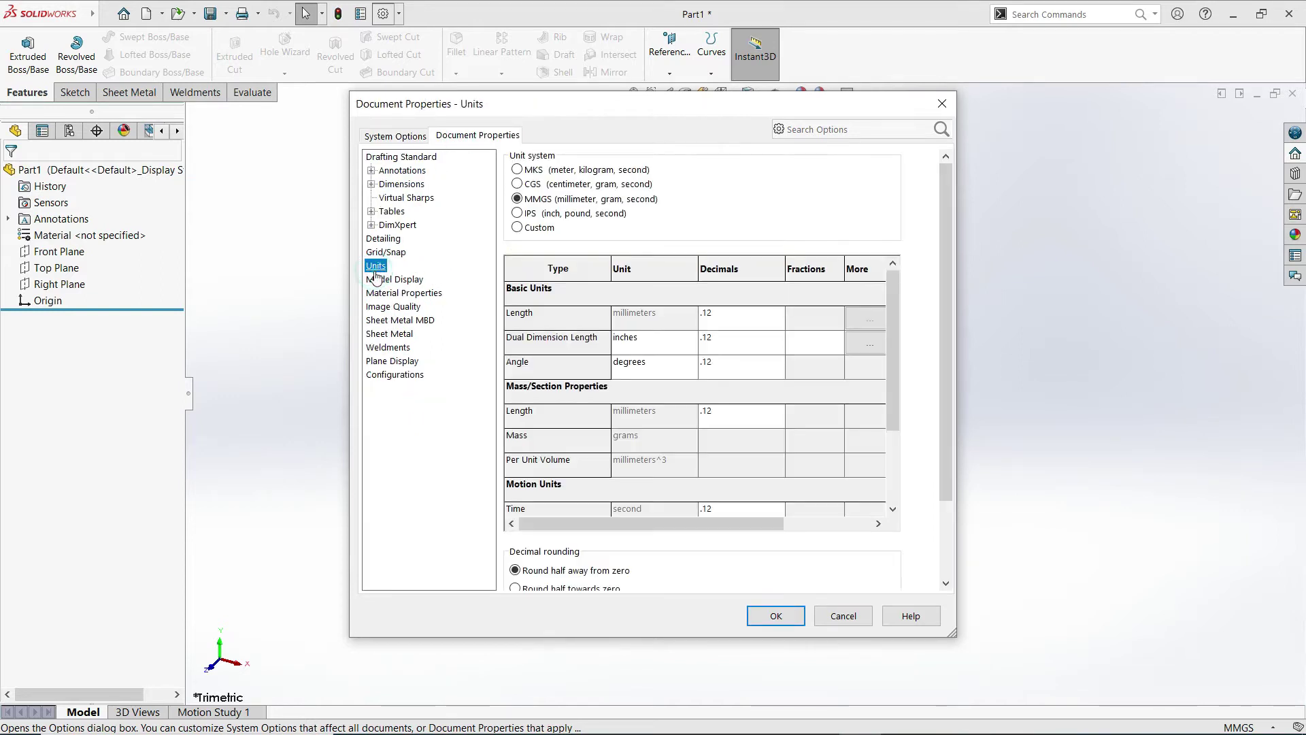
pyautogui.click(525, 172)
pyautogui.click(520, 185)
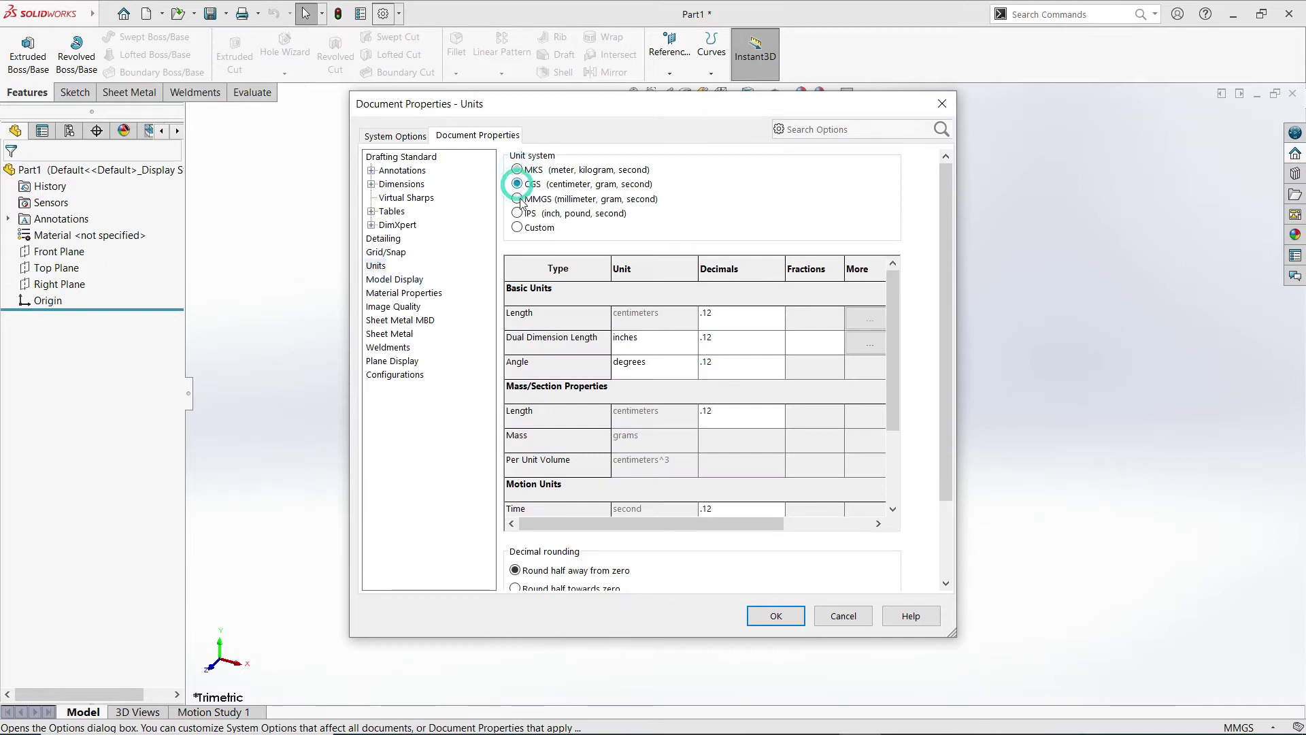
pyautogui.click(518, 199)
pyautogui.click(517, 227)
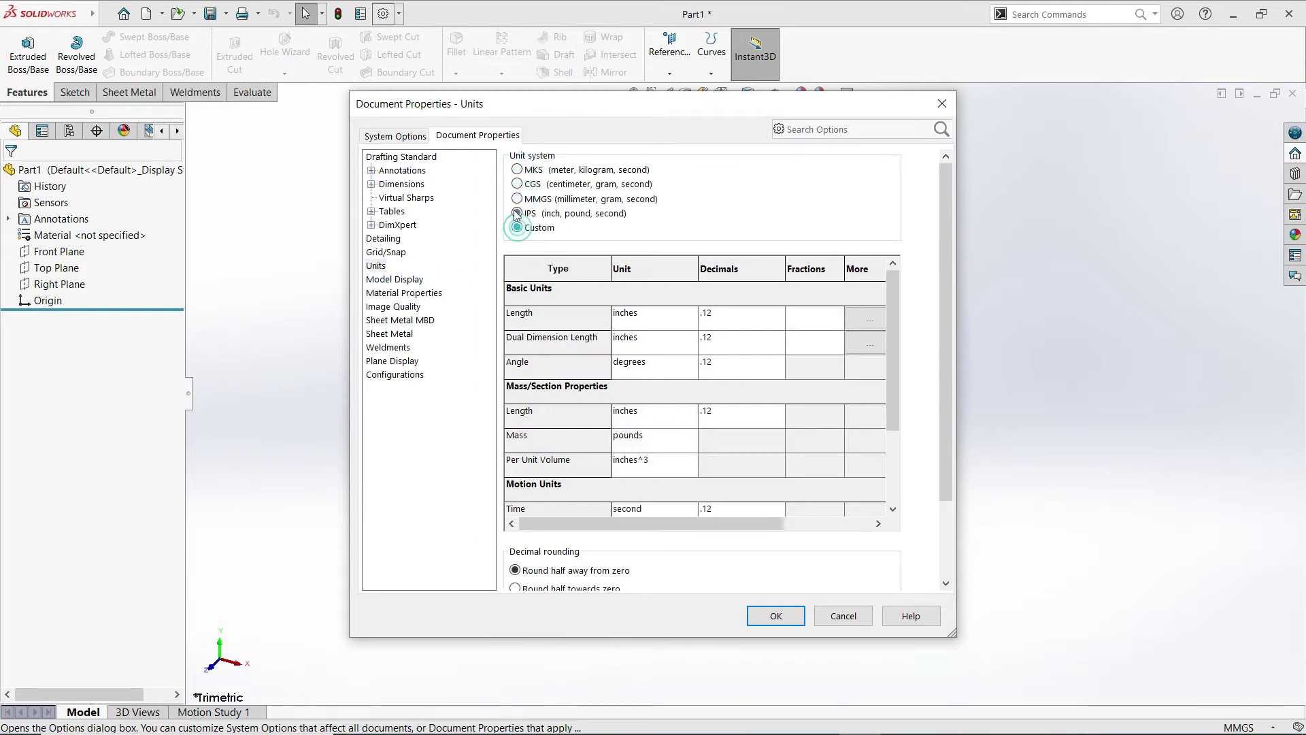
pyautogui.click(517, 199)
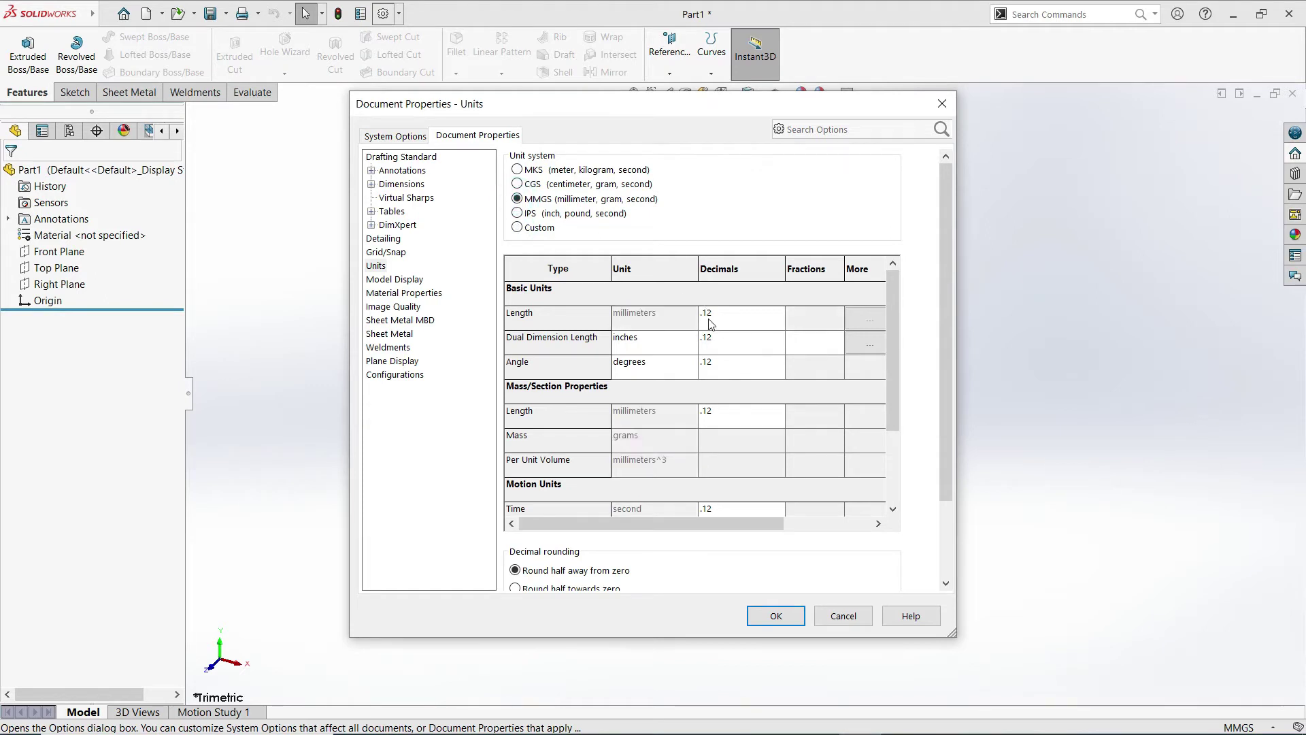
# - Examine the decimal precision choices for Length and the other Units settings, and close the document properties without saving
pyautogui.click(778, 313)
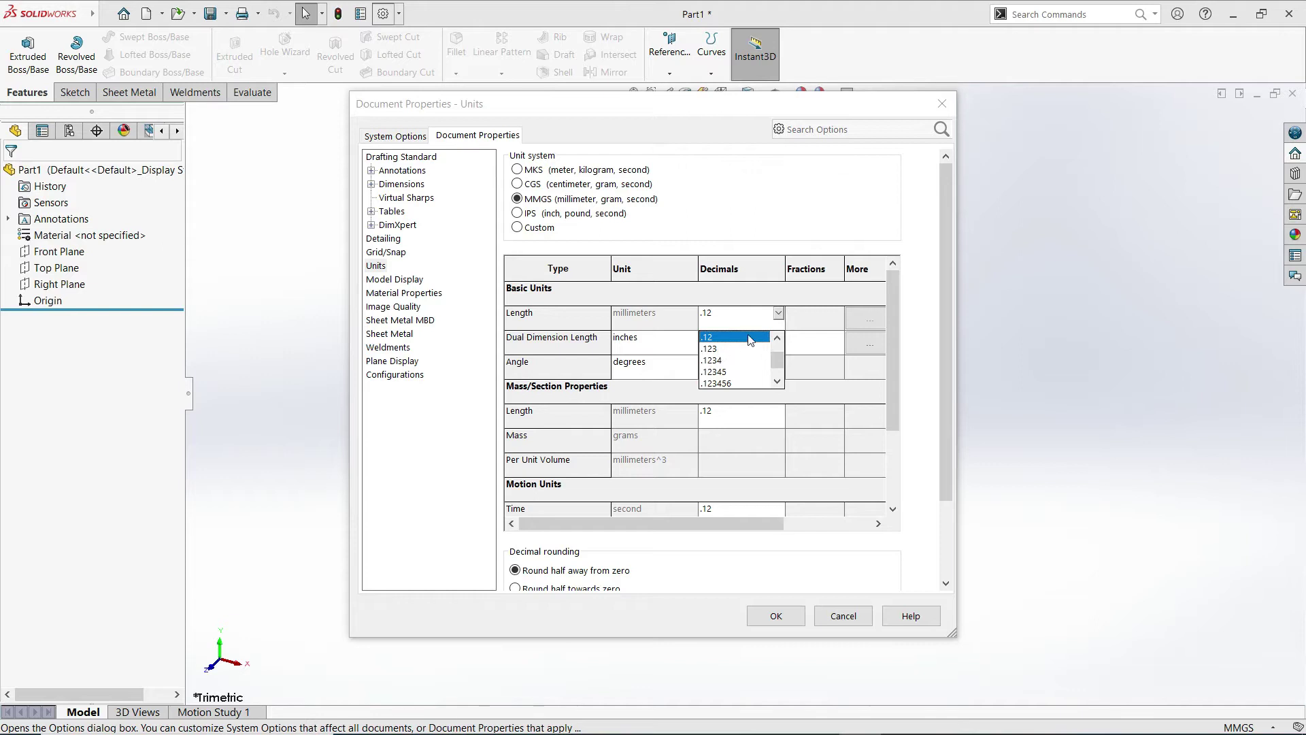
pyautogui.click(779, 314)
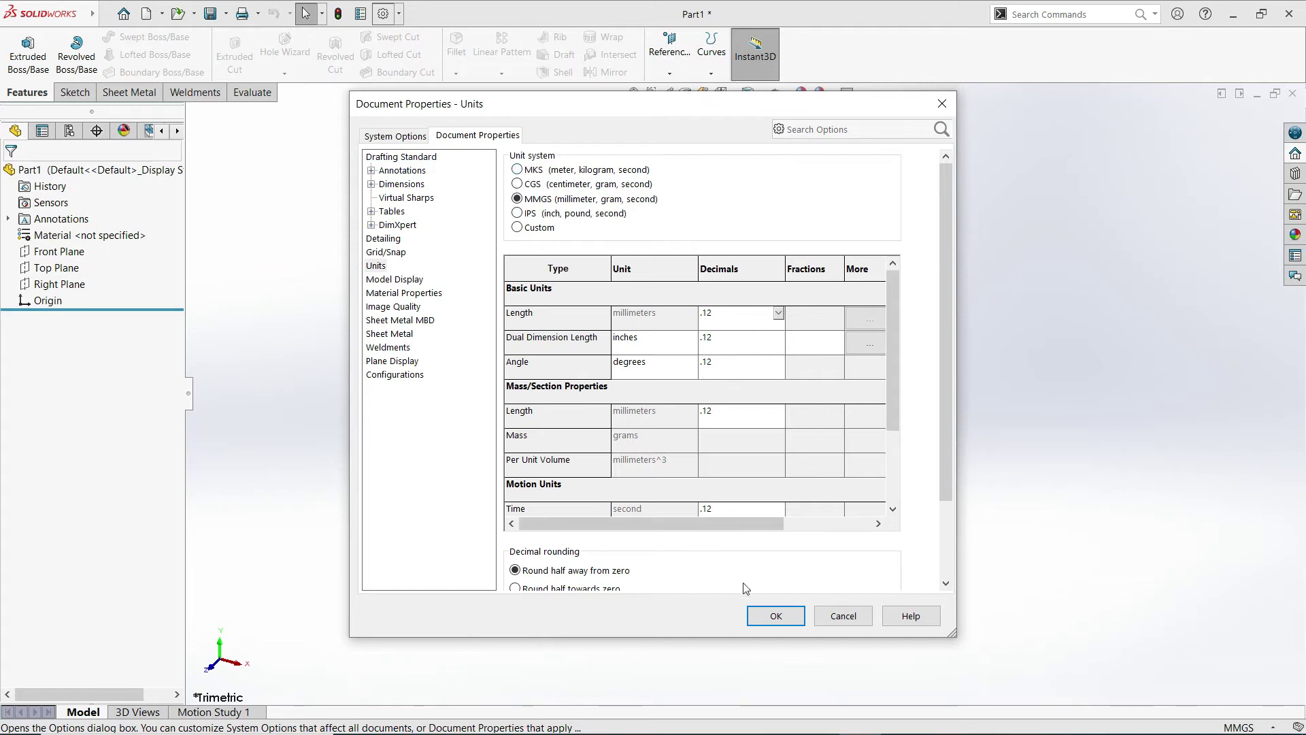
pyautogui.scroll(-2, 631, 315)
pyautogui.scroll(2, 633, 315)
pyautogui.scroll(-2, 596, 415)
pyautogui.scroll(2, 715, 400)
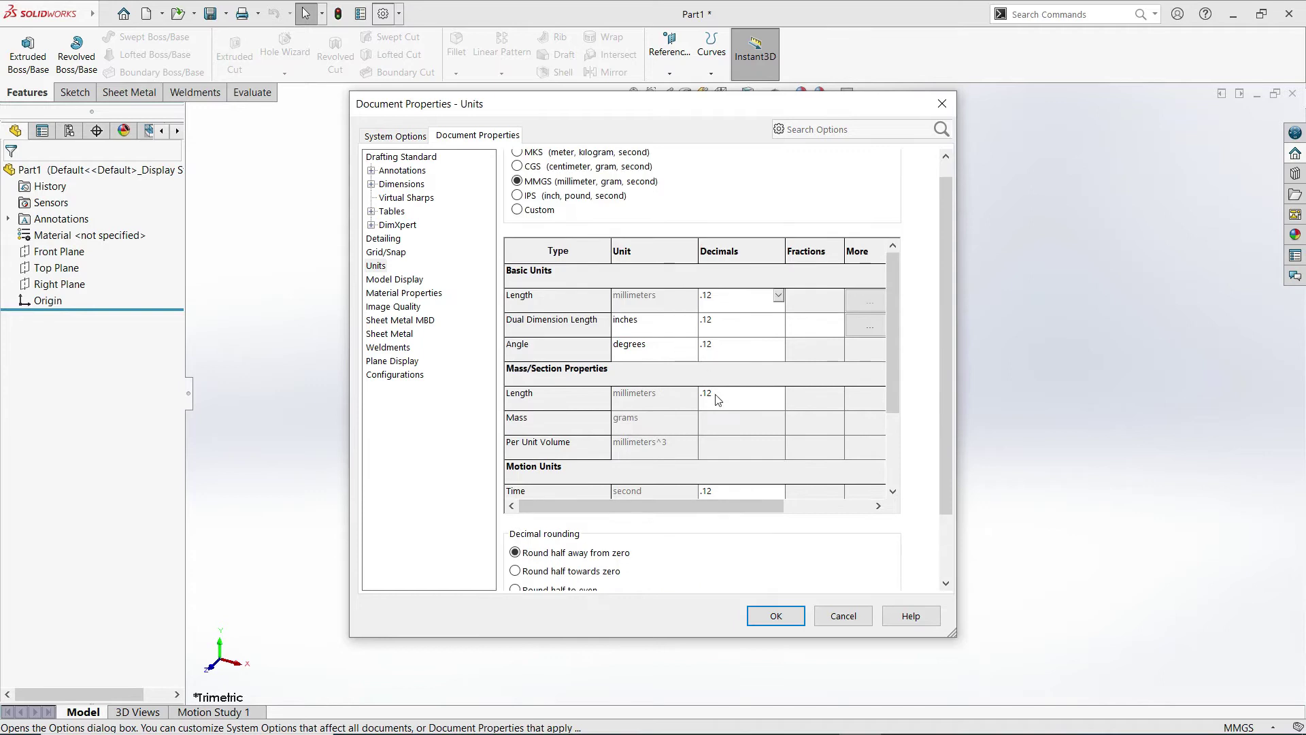
pyautogui.click(843, 616)
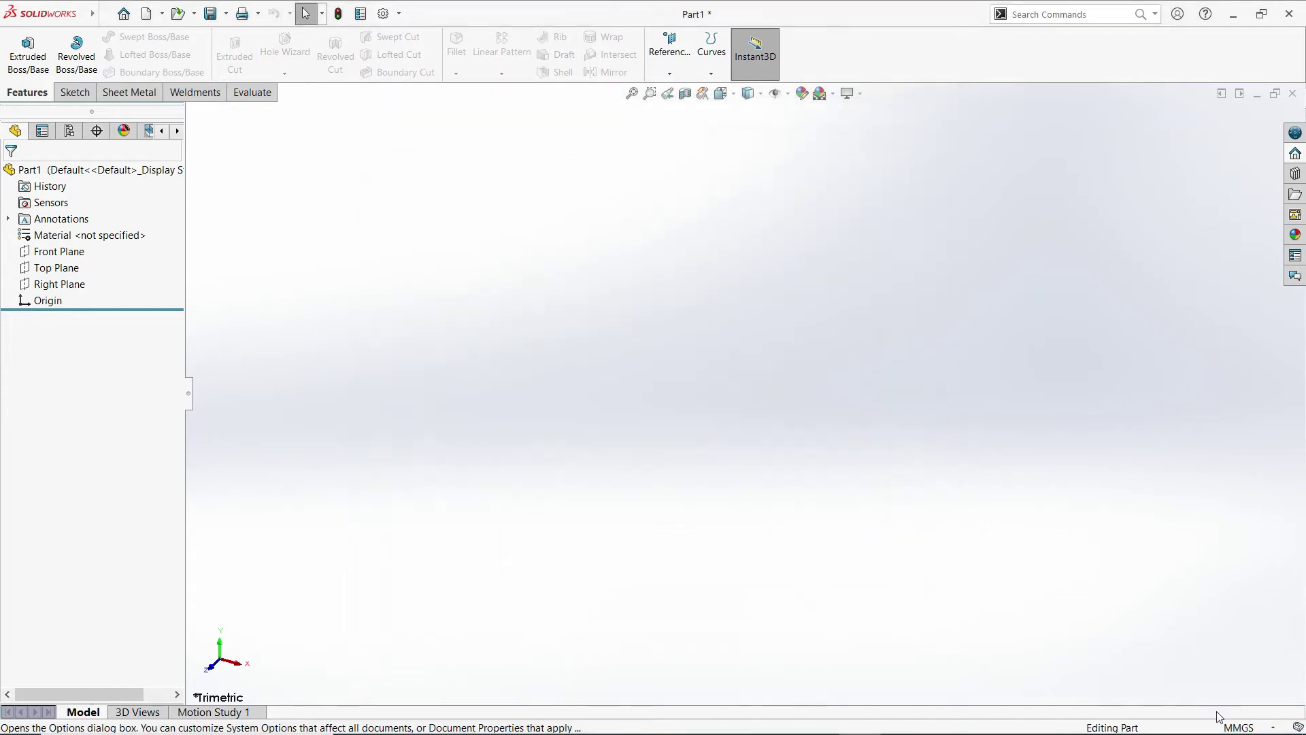
# - Select MMGS (millimeter, gram, second) as the part's unit system
pyautogui.click(1240, 727)
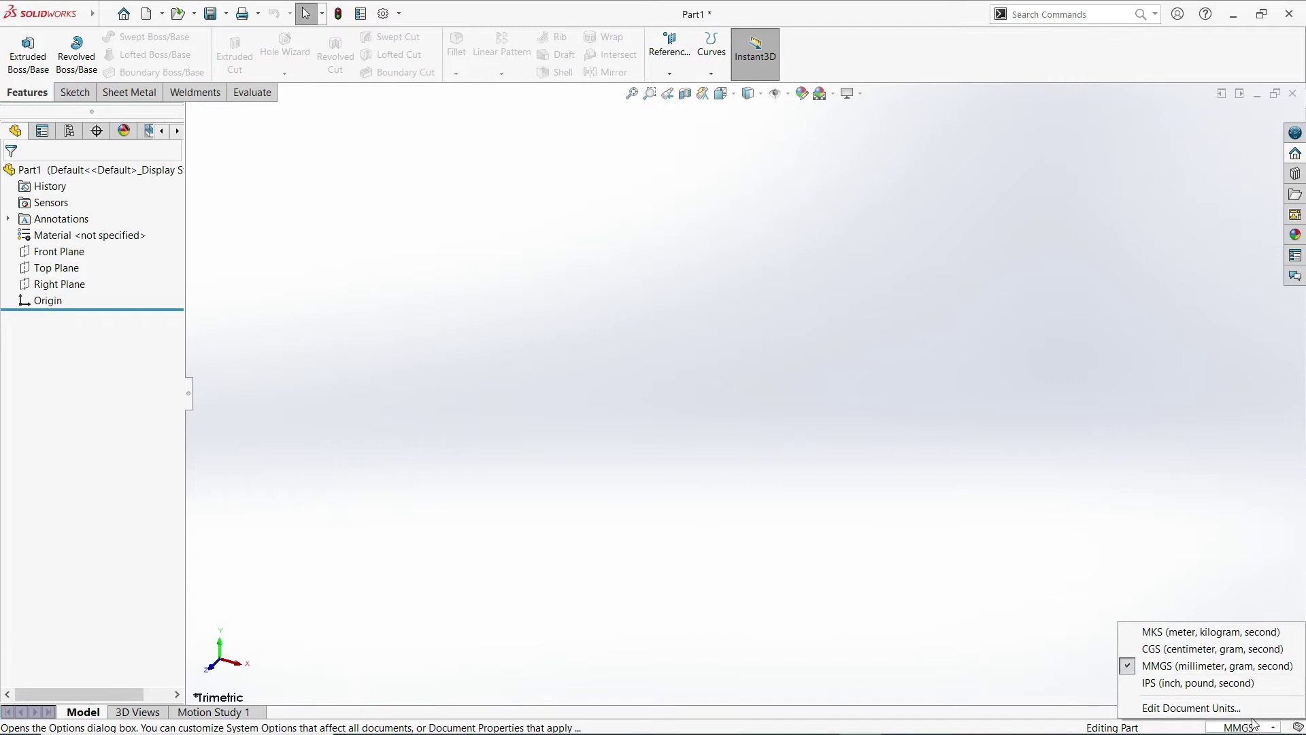
pyautogui.click(1162, 668)
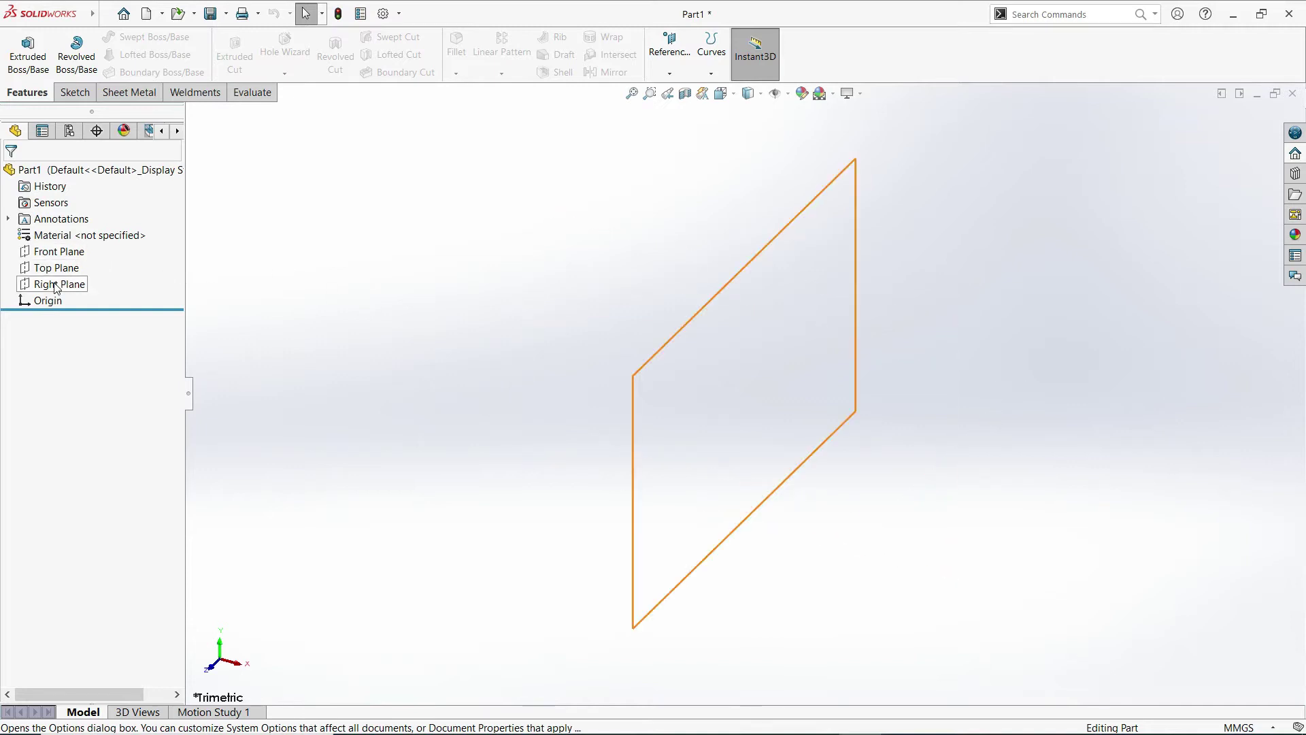
# - Show the Front, Top and Right planes in the graphics area
pyautogui.rightClick(60, 252)
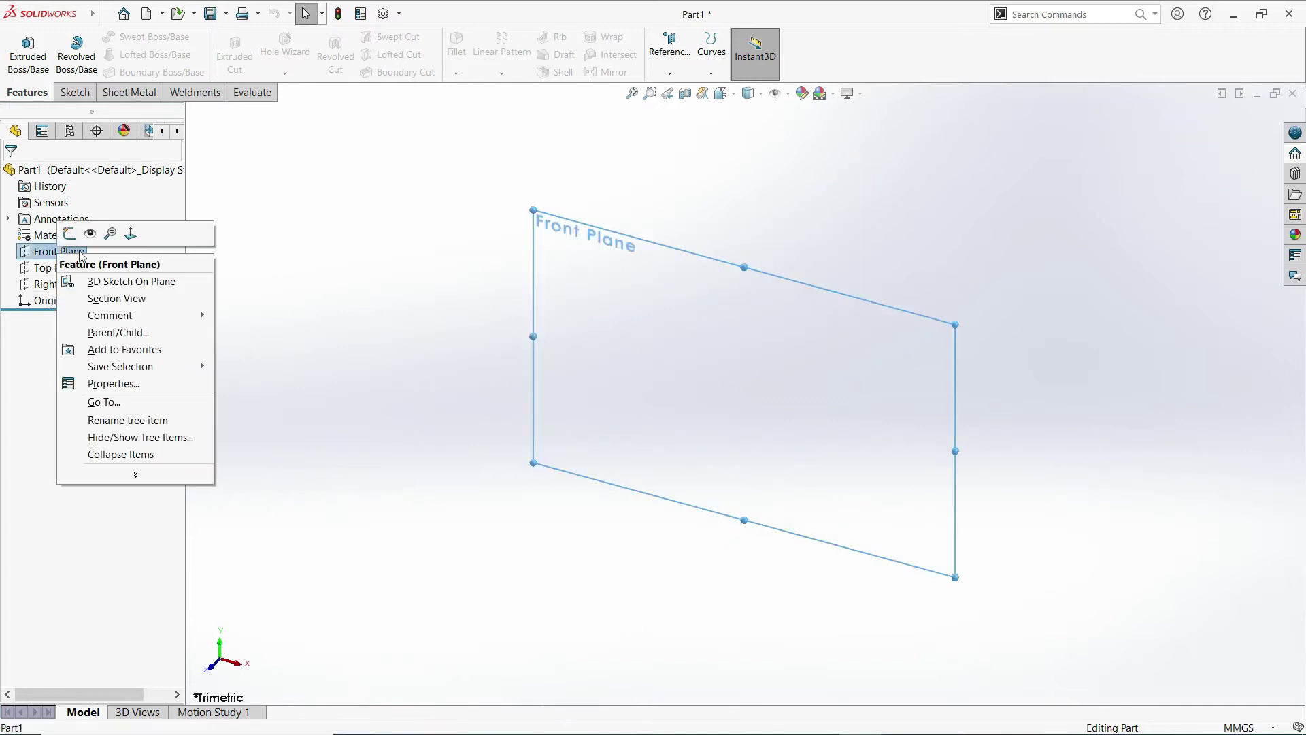
pyautogui.click(91, 235)
pyautogui.rightClick(59, 267)
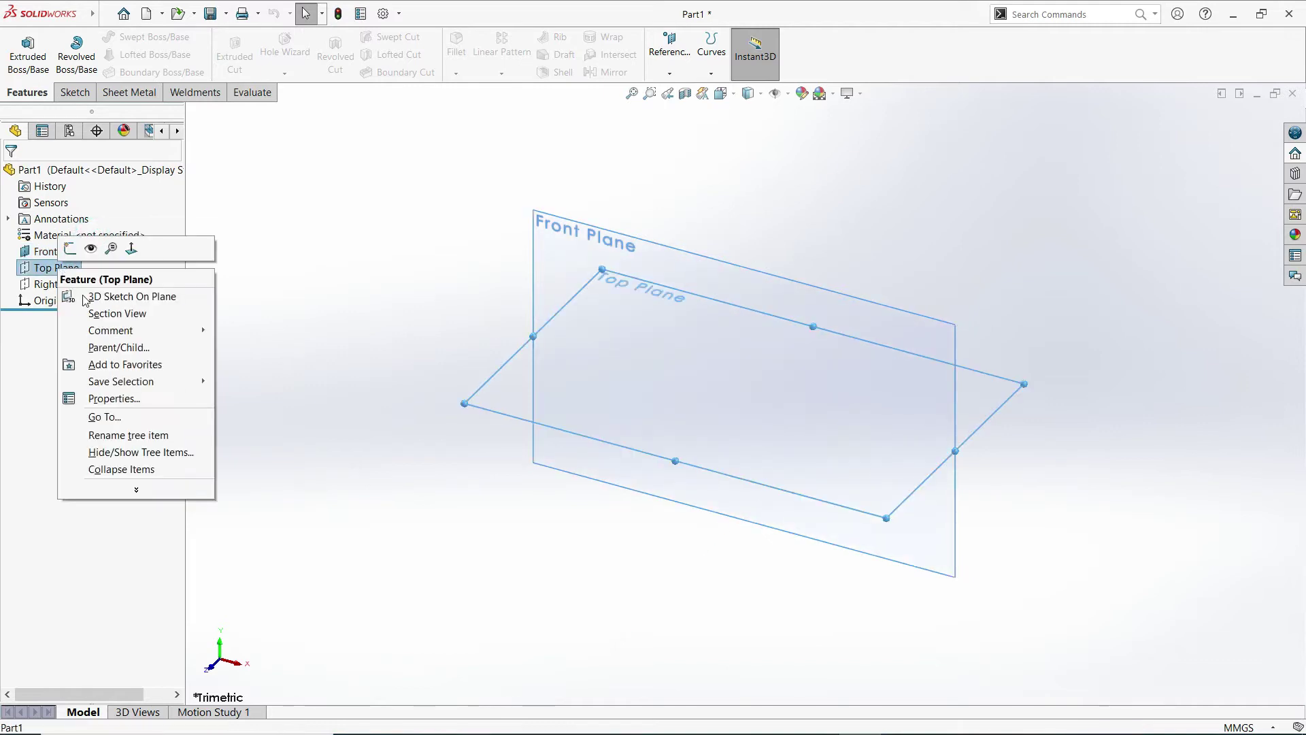
pyautogui.click(91, 248)
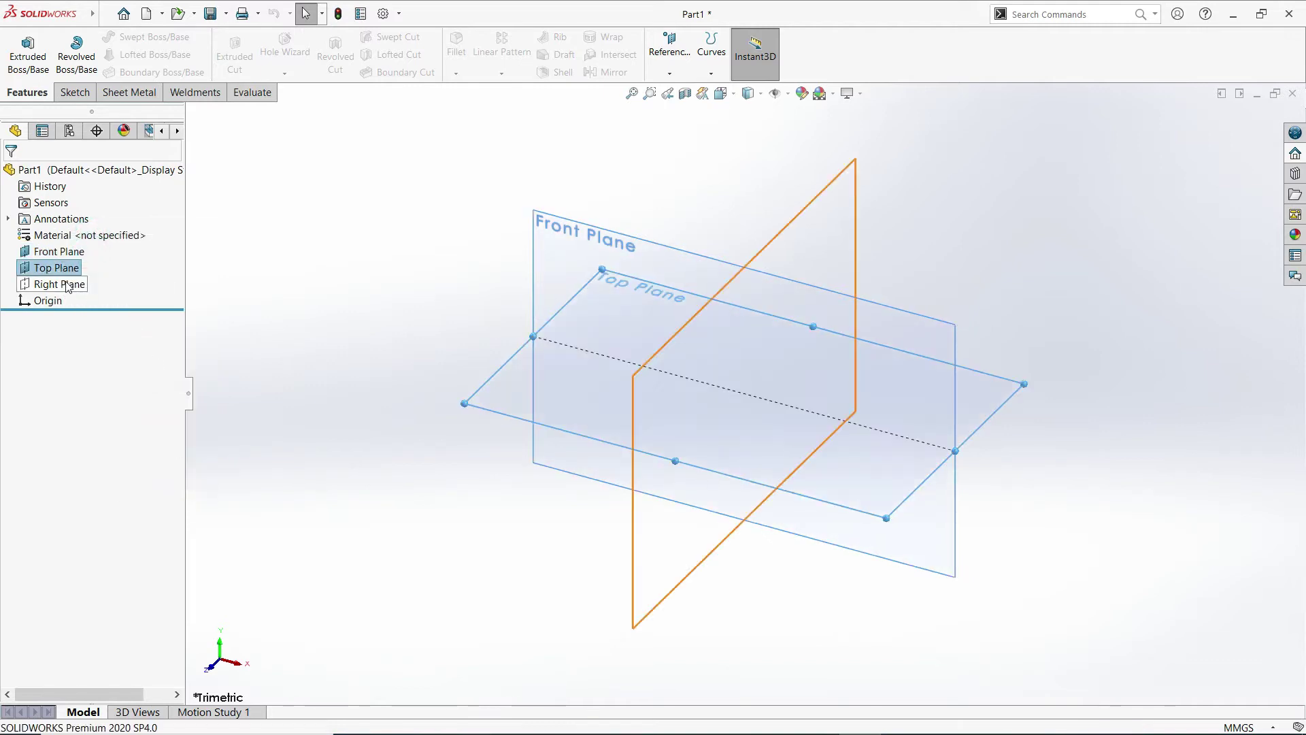
pyautogui.rightClick(60, 284)
pyautogui.click(99, 261)
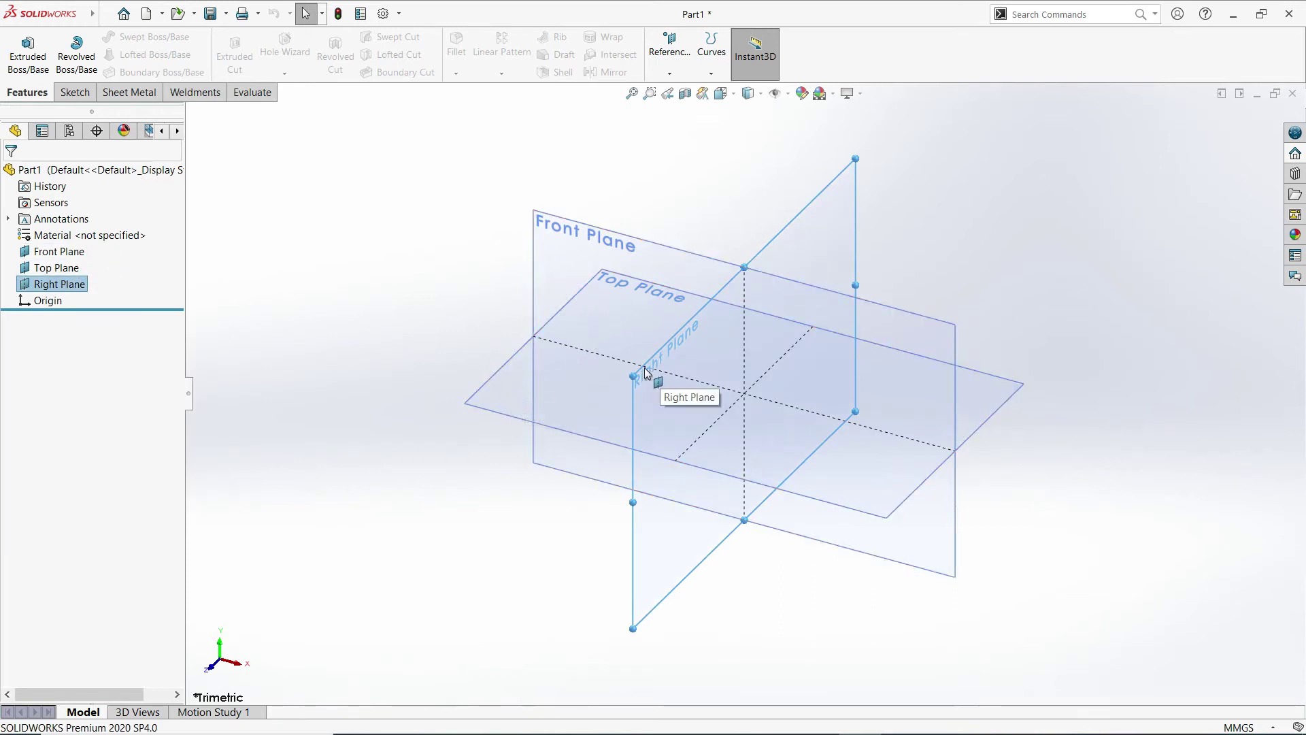
# - Hide the Front, Top and Right planes from the graphics area
pyautogui.rightClick(57, 253)
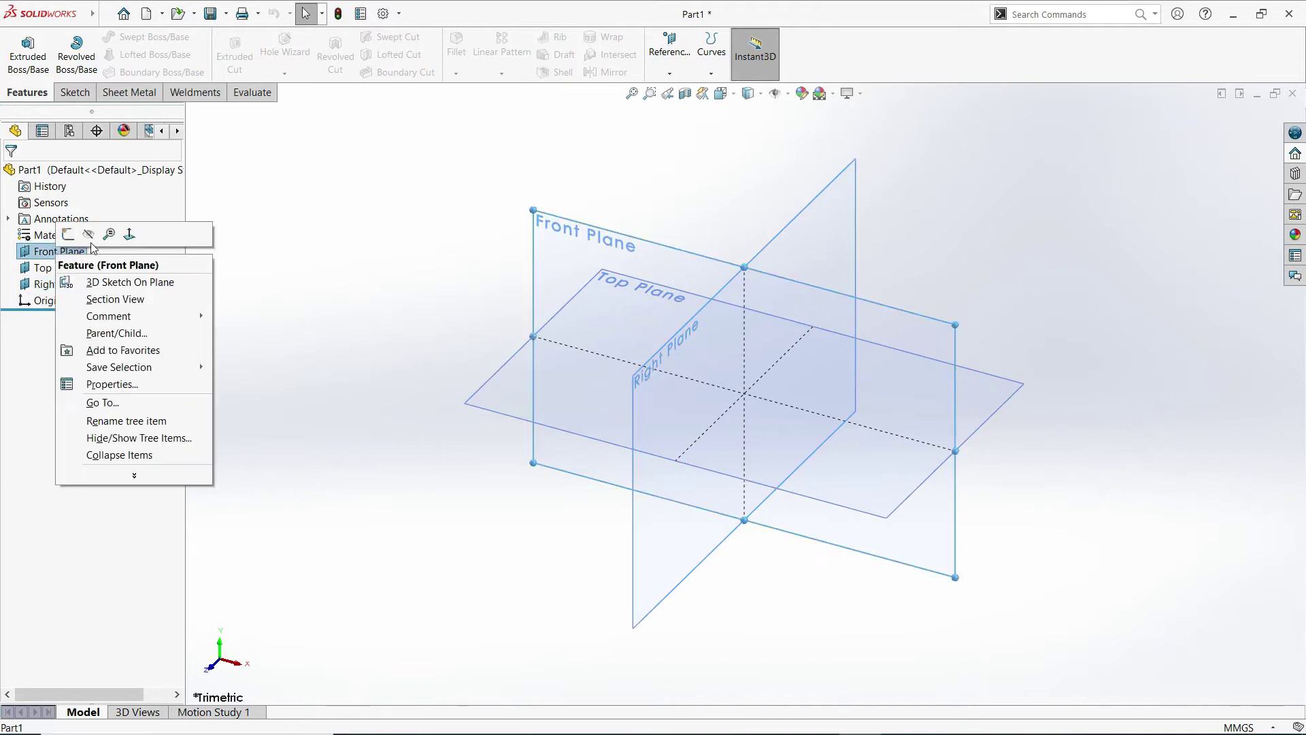
pyautogui.click(89, 234)
pyautogui.rightClick(49, 268)
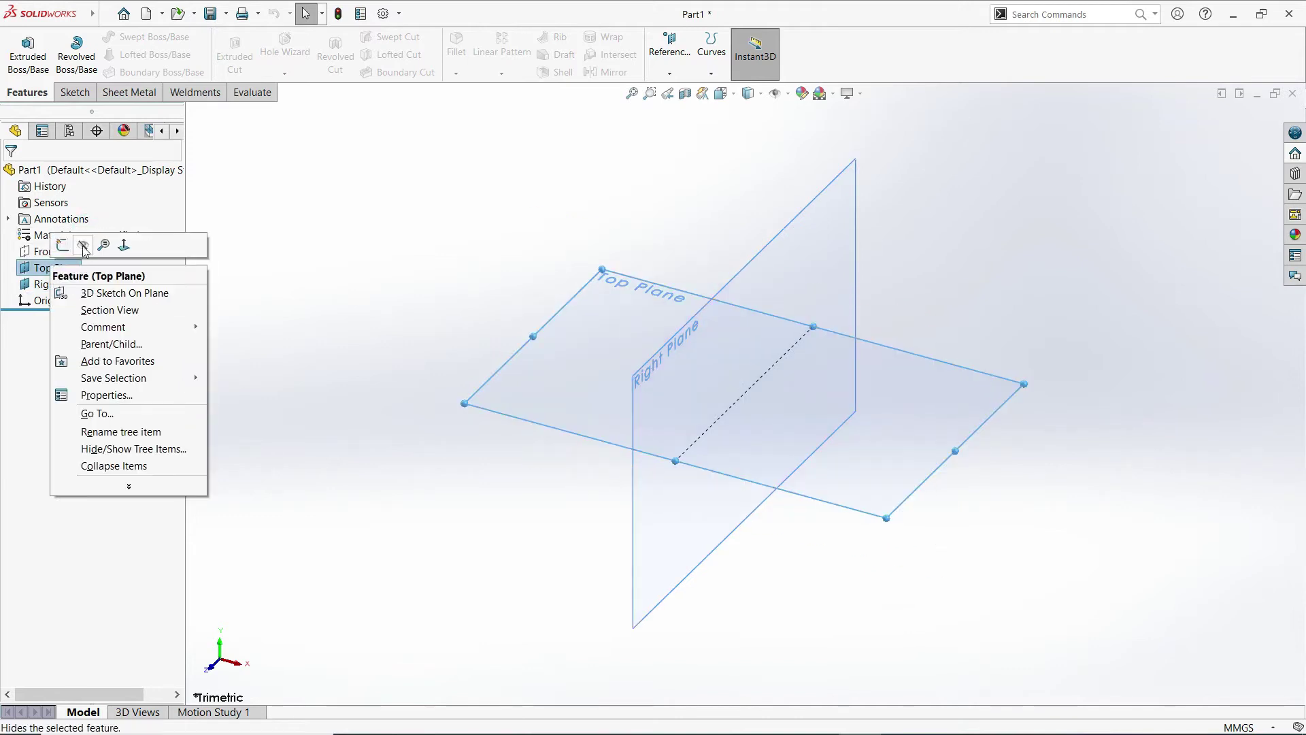
pyautogui.click(84, 249)
pyautogui.rightClick(43, 284)
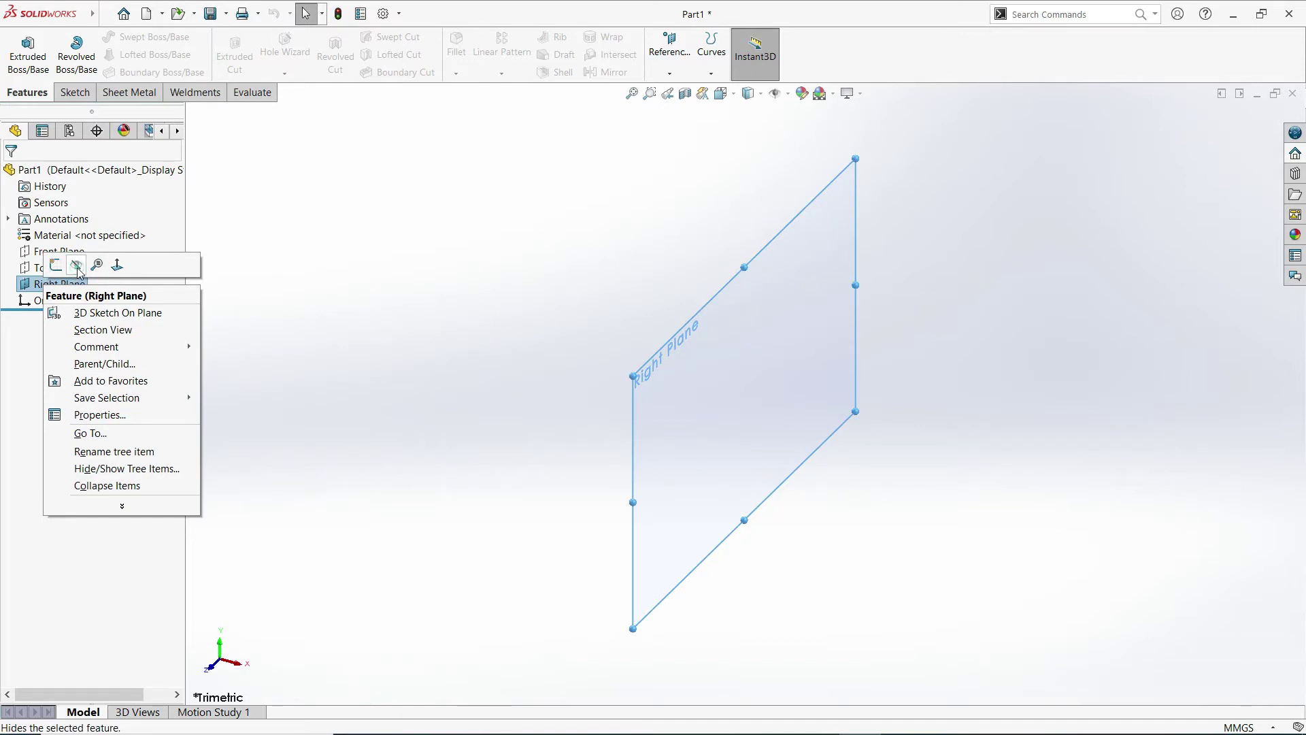
pyautogui.click(76, 266)
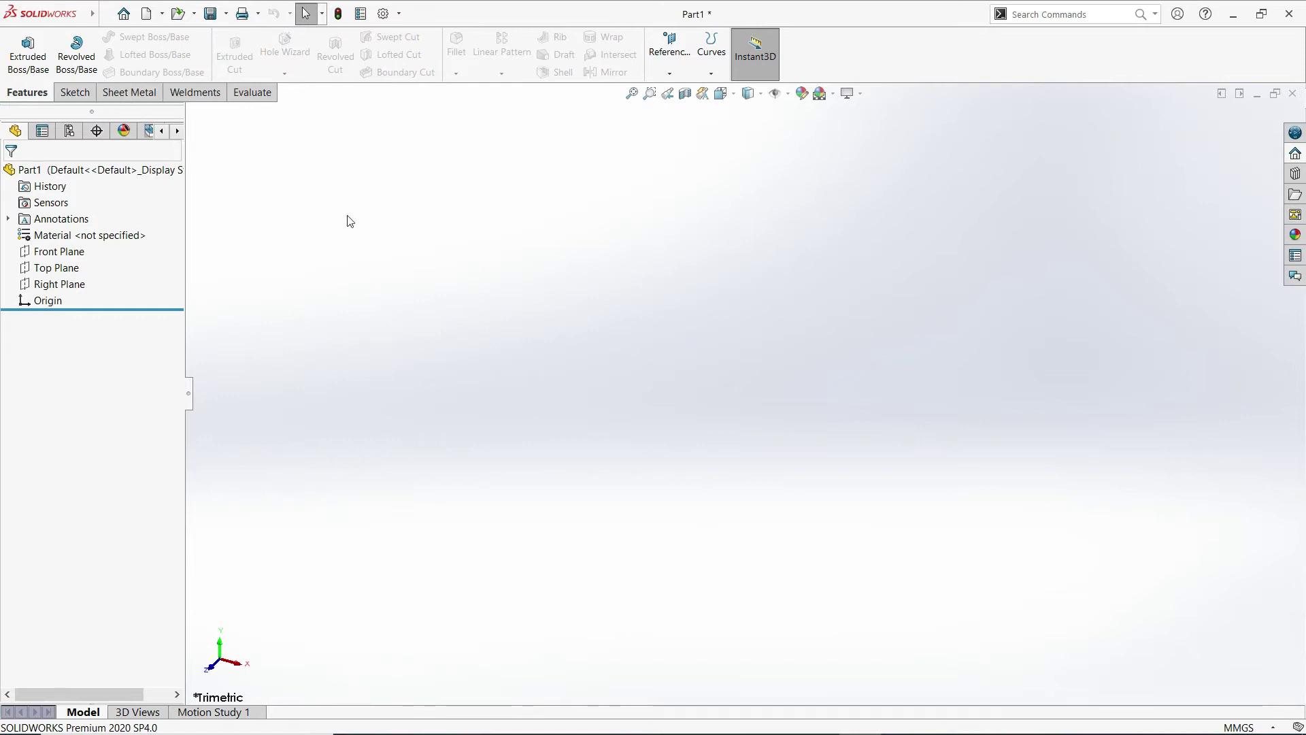
# - Start a 2D sketch on the Front Plane
pyautogui.click(79, 96)
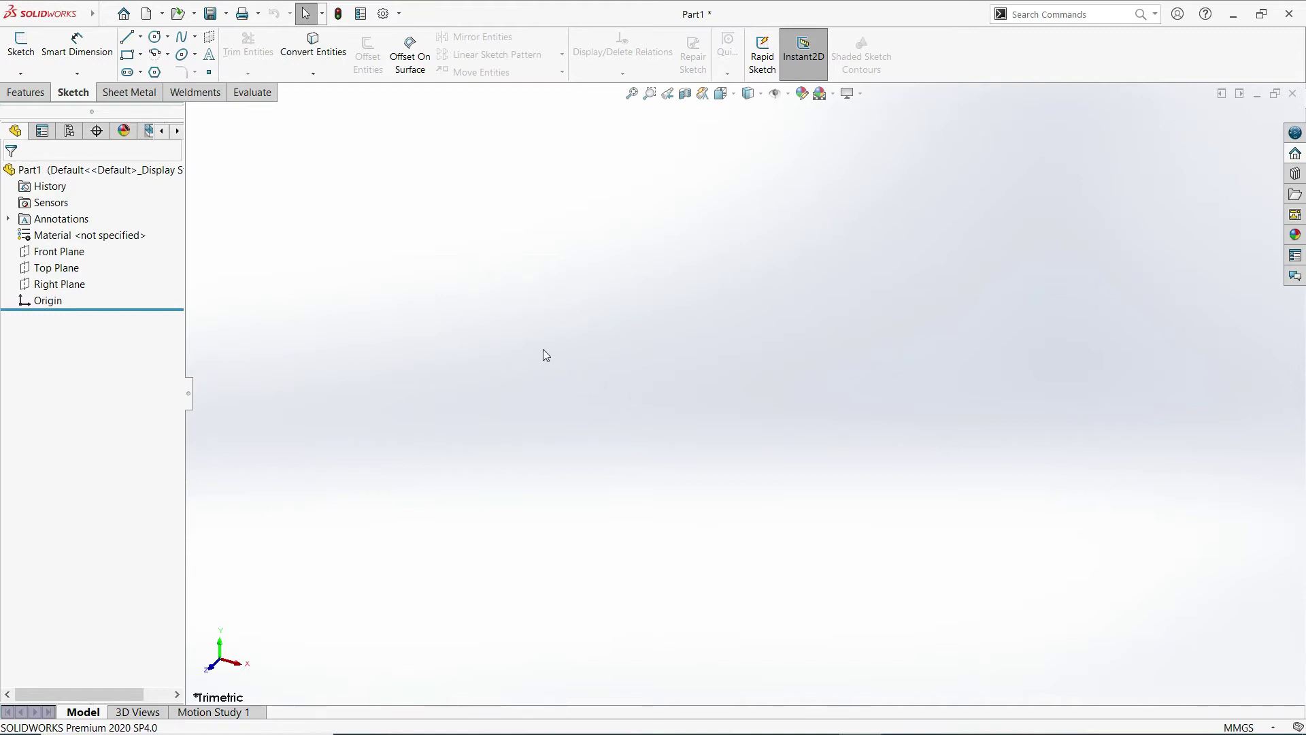
pyautogui.click(21, 74)
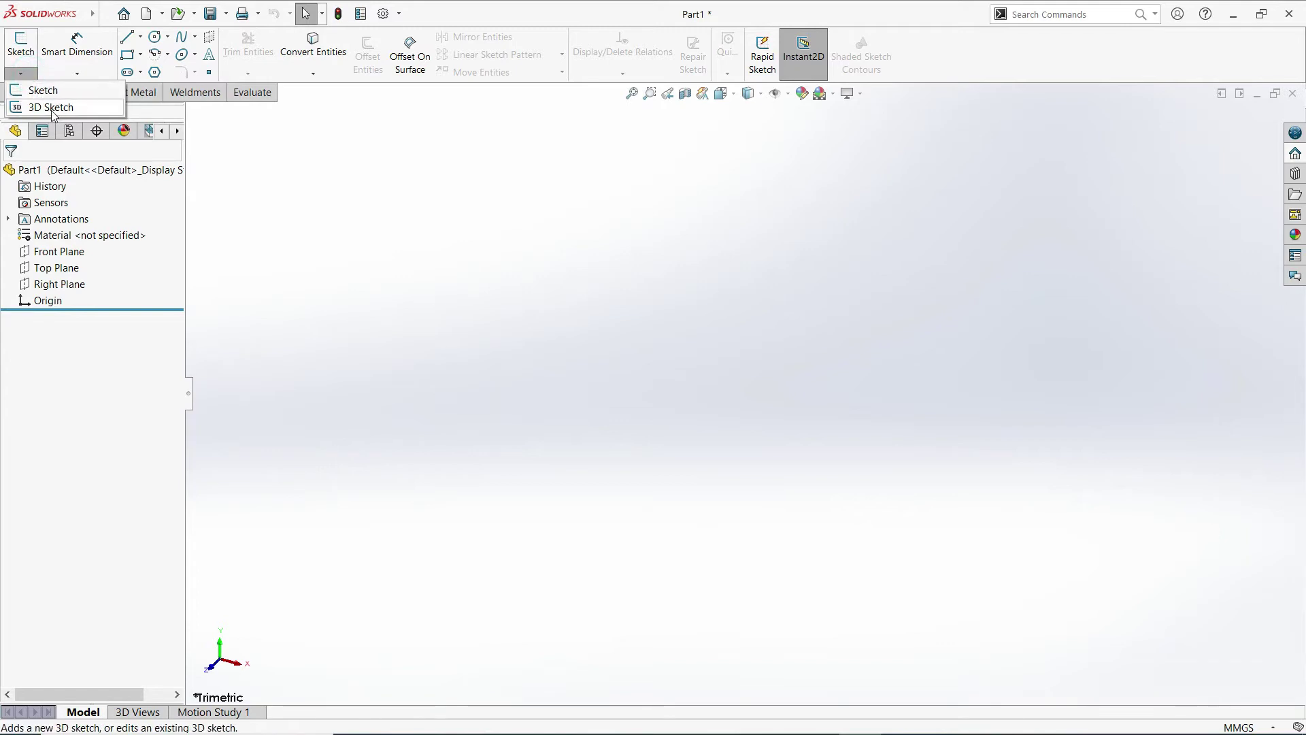
pyautogui.click(24, 73)
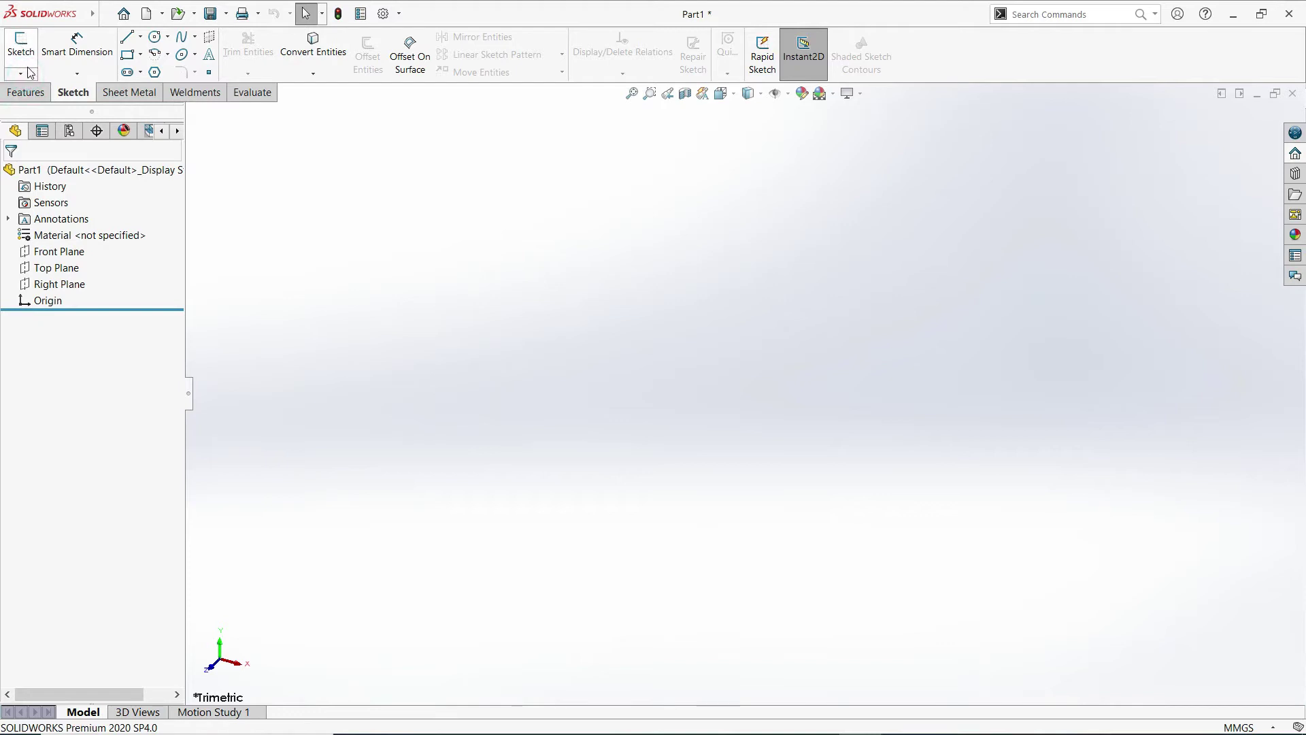
pyautogui.click(27, 74)
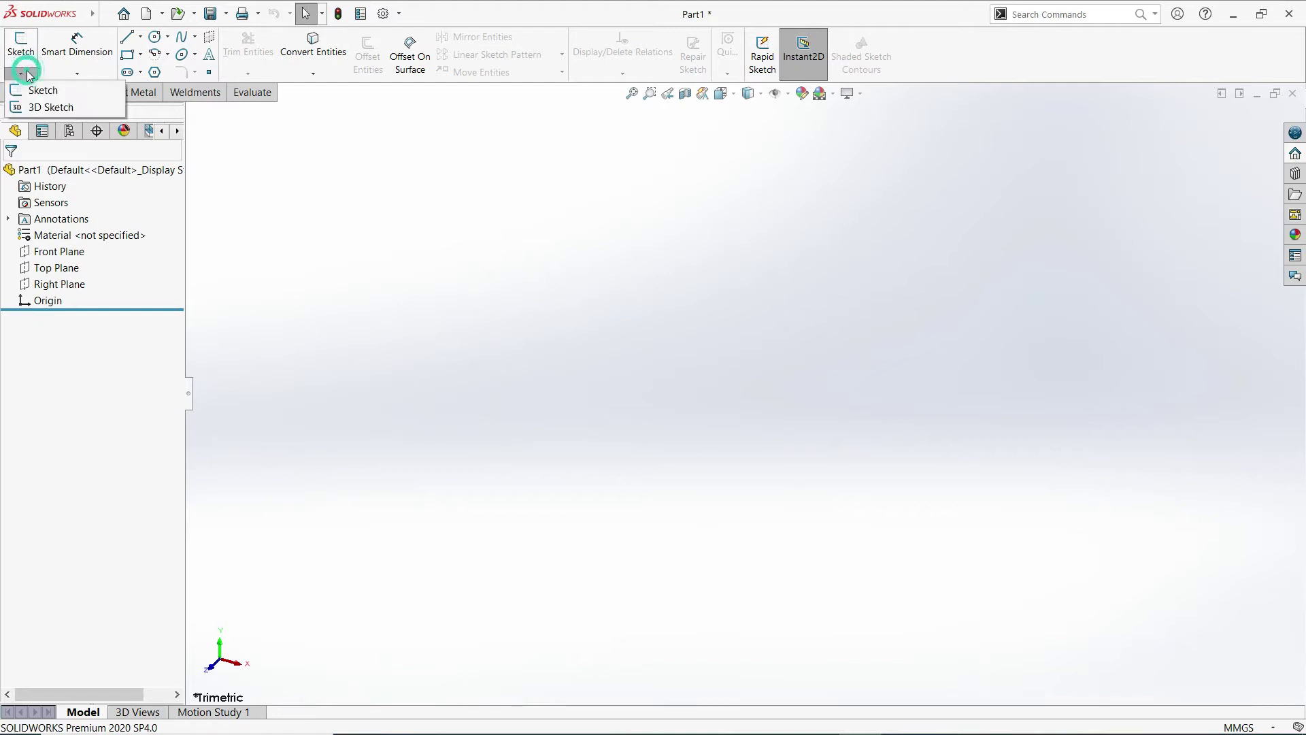
pyautogui.click(69, 95)
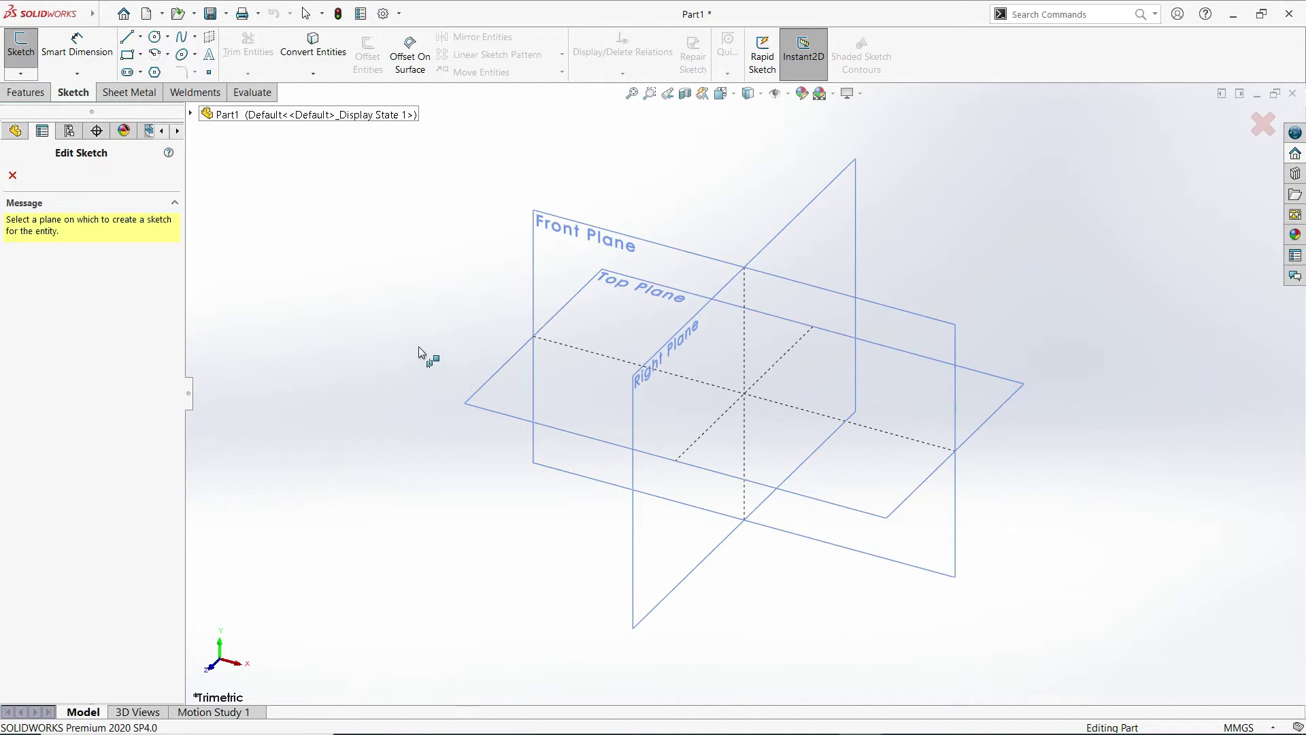
pyautogui.click(557, 247)
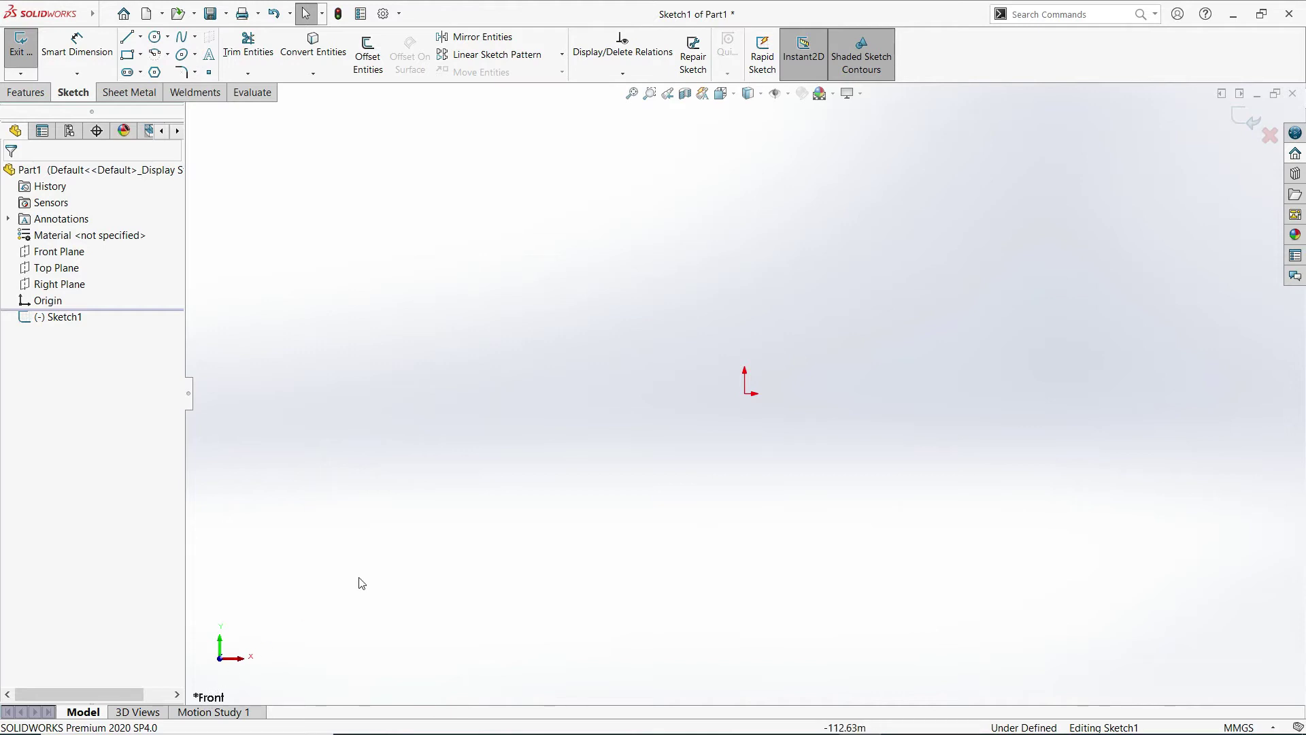
# - Orient the sketch view to Front and examine the choices in the Orientation dialog, then close it
pyautogui.click(735, 96)
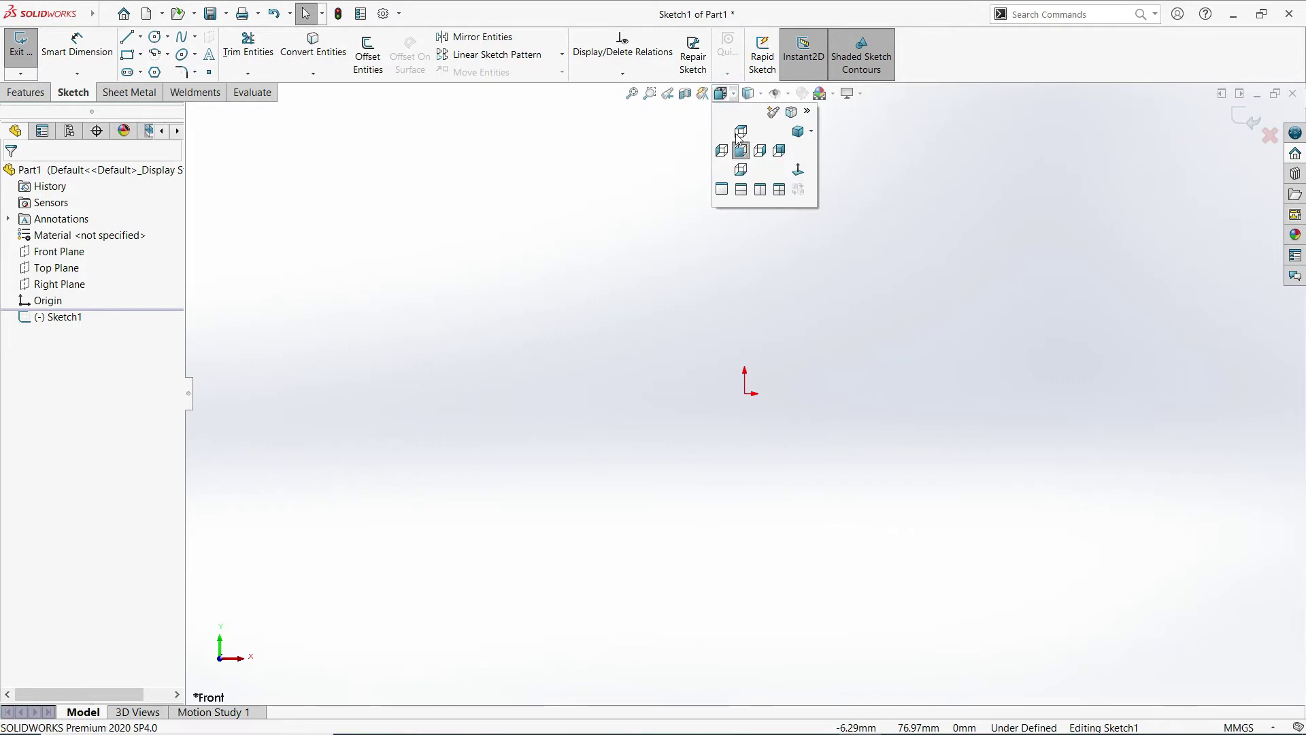
pyautogui.click(734, 158)
pyautogui.click(735, 95)
pyautogui.click(734, 95)
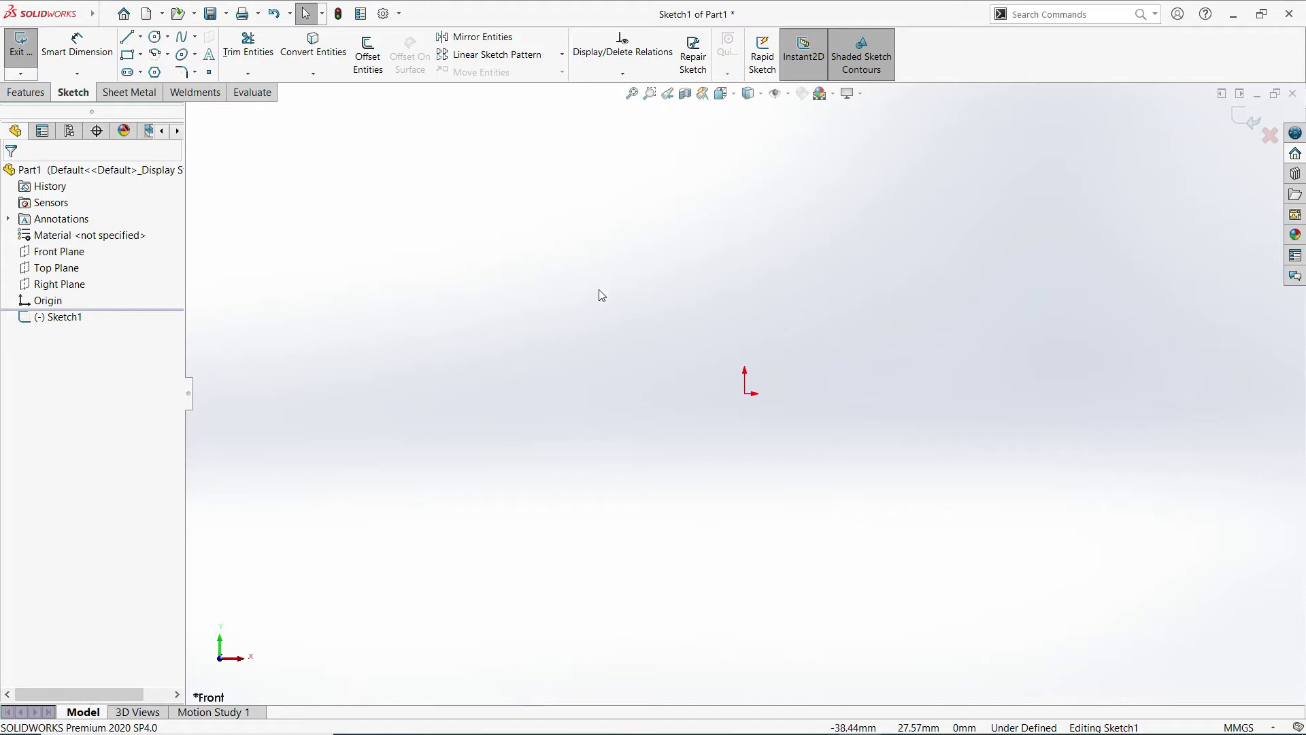
pyautogui.press('space')
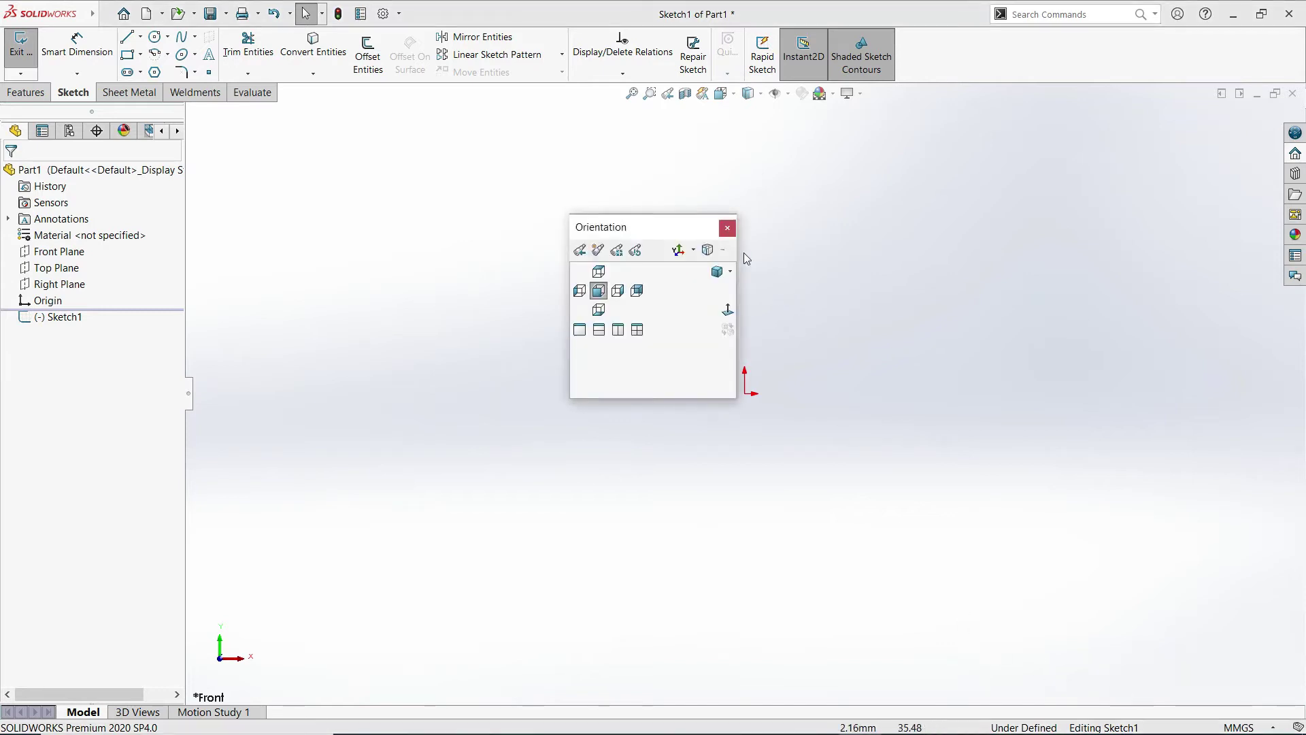
pyautogui.click(728, 229)
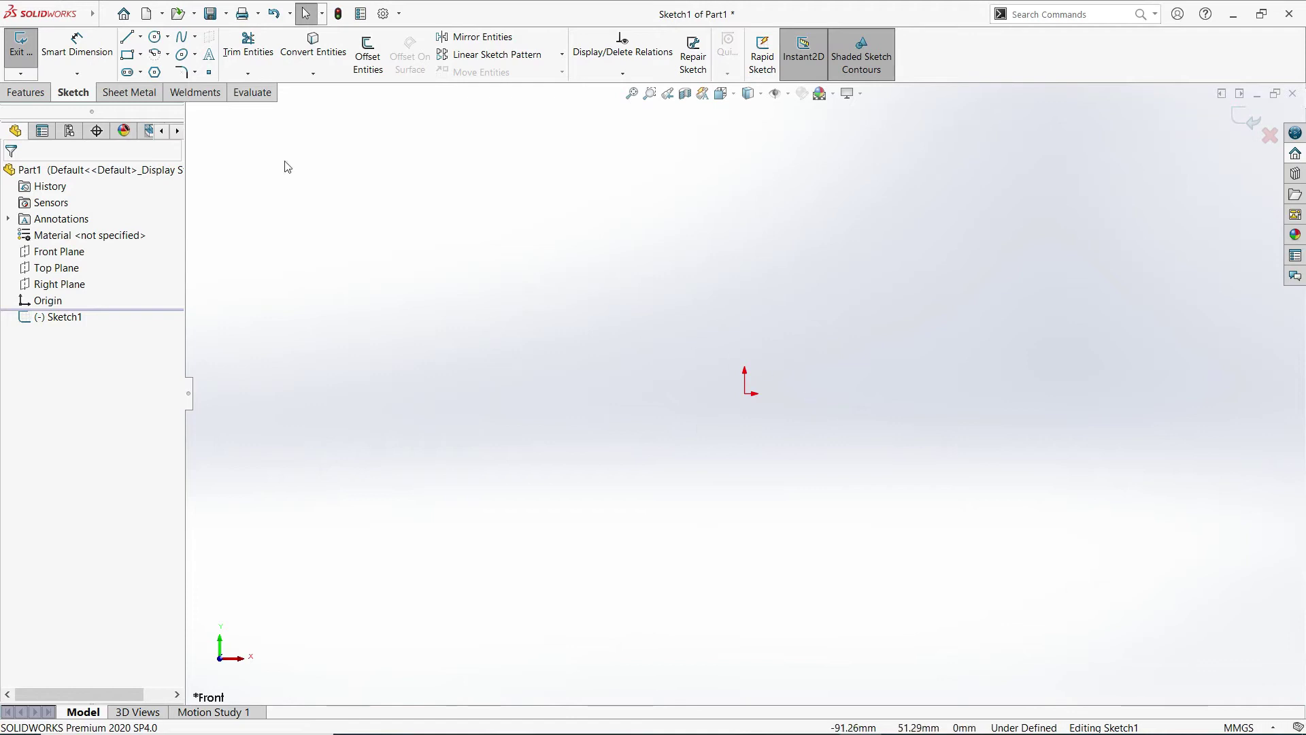
# - Sketch an open chain of six connected, freely angled lines starting at the origin and end the Line command
pyautogui.click(140, 39)
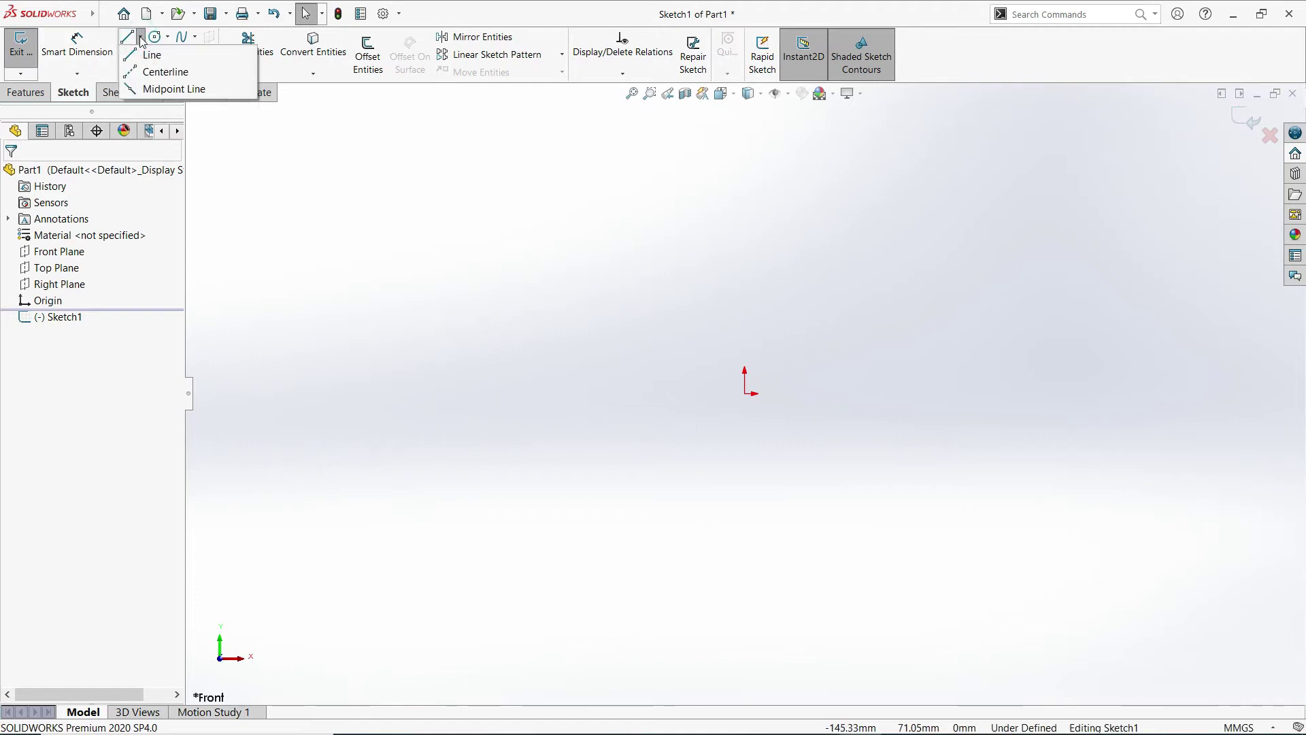
pyautogui.click(140, 55)
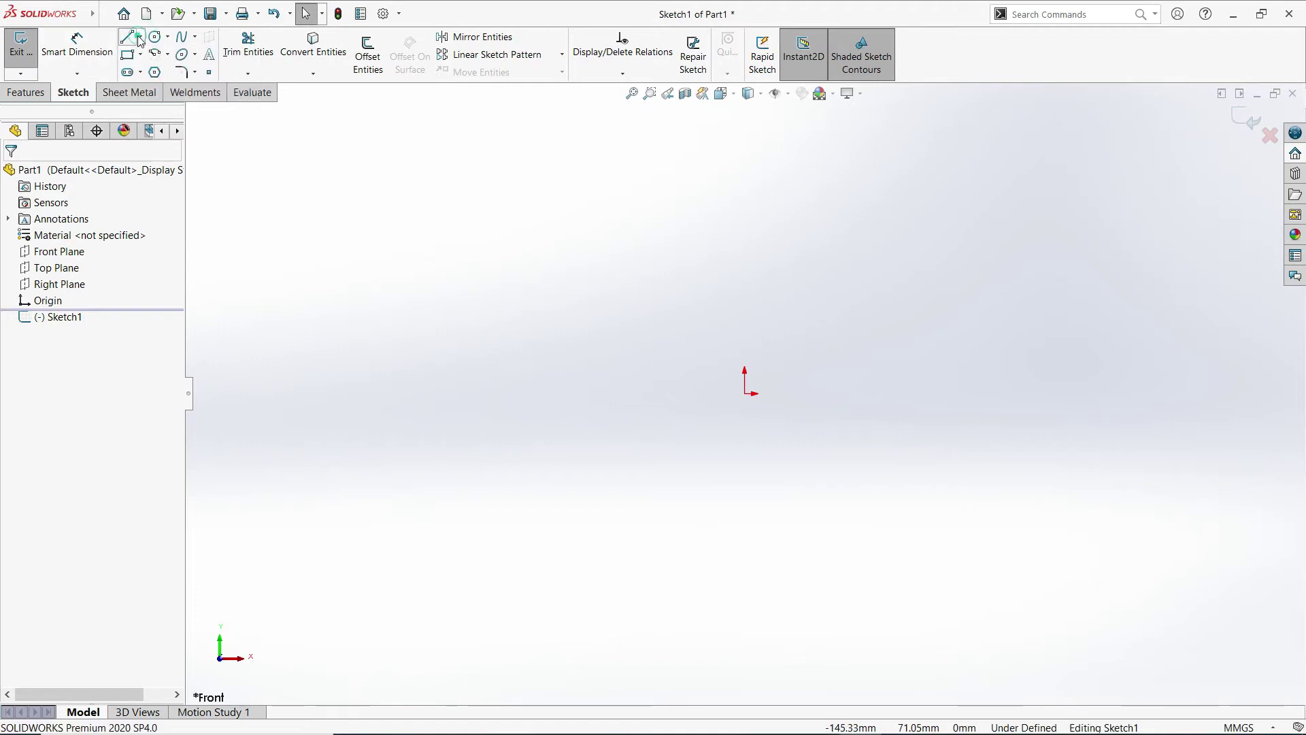
pyautogui.click(127, 44)
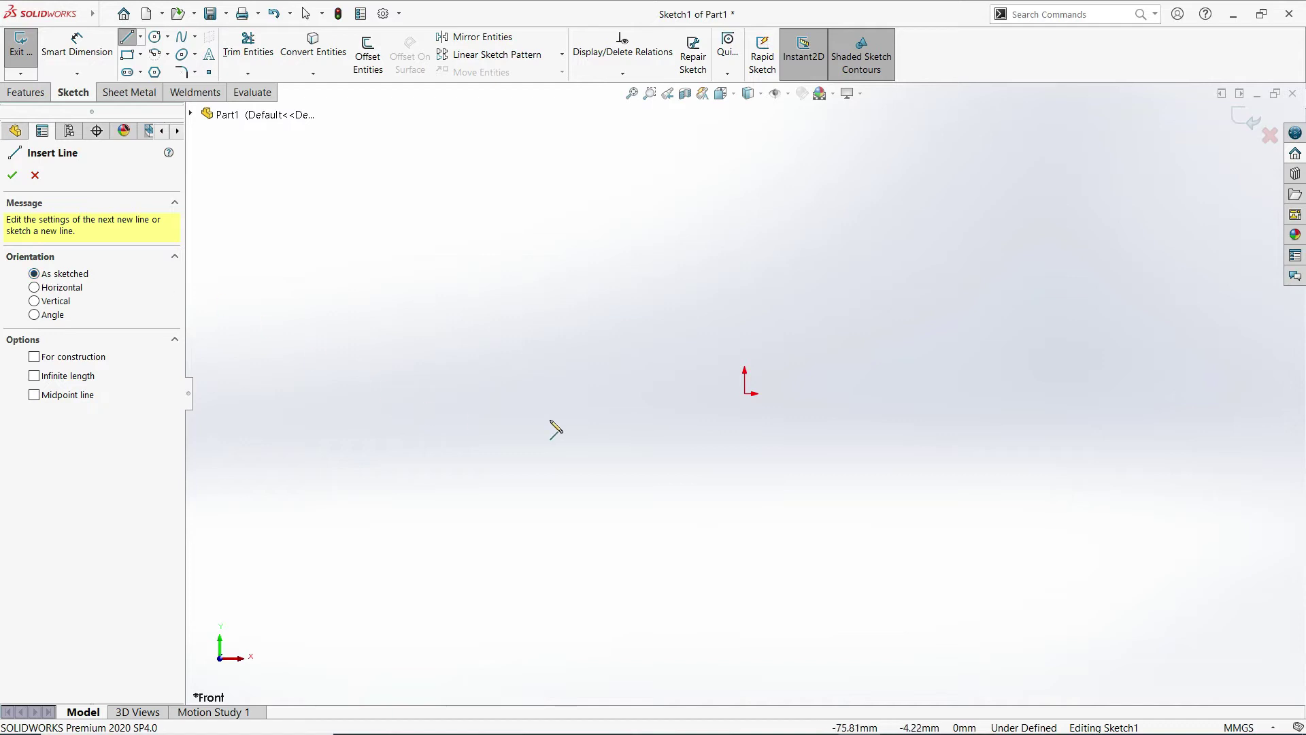
pyautogui.click(745, 393)
pyautogui.click(969, 227)
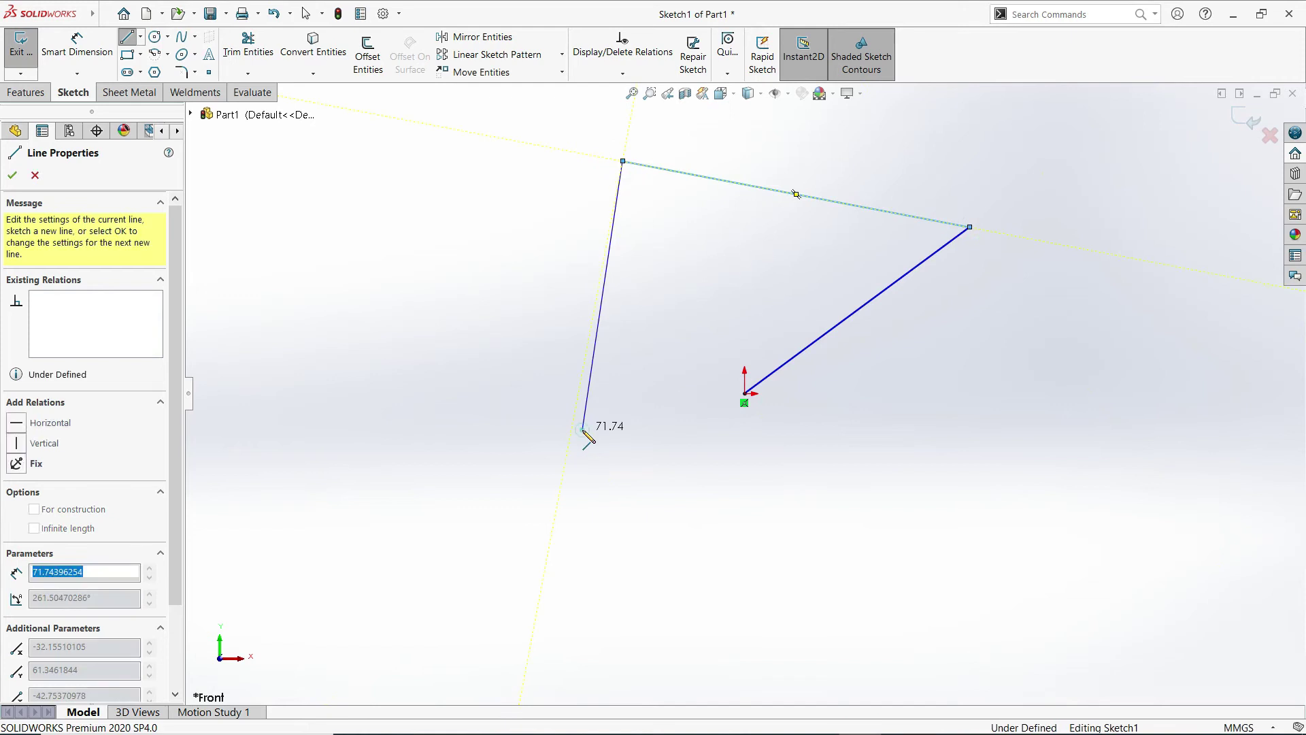
pyautogui.click(583, 430)
pyautogui.click(900, 528)
pyautogui.click(872, 373)
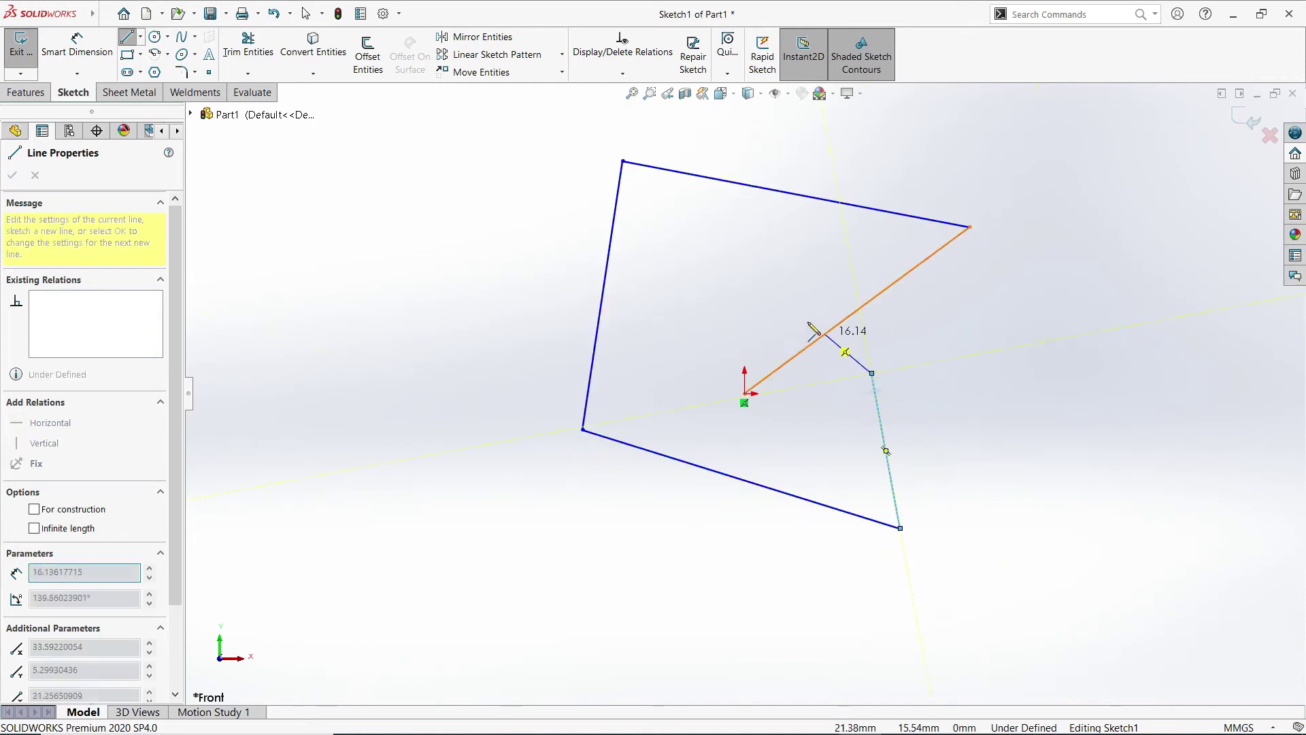
pyautogui.click(745, 289)
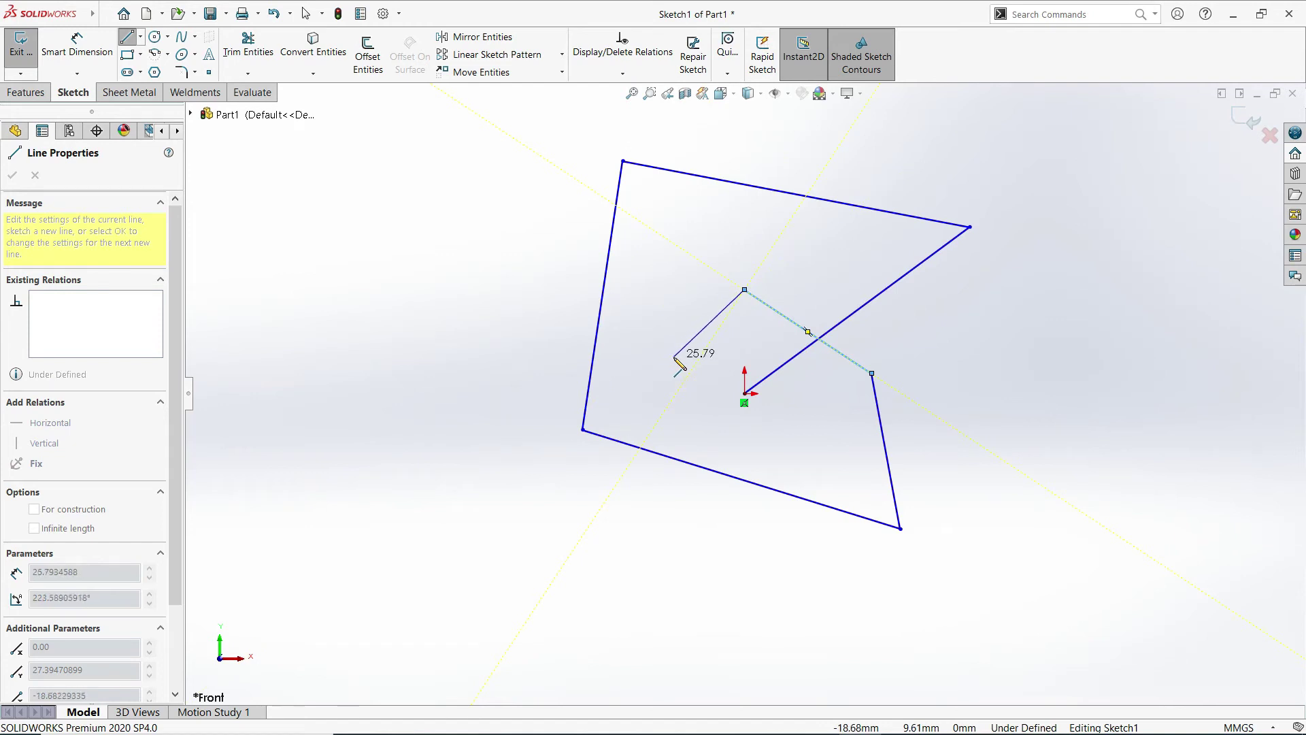
pyautogui.press('Escape')
# - Delete all six lines of the chain from the sketch
pyautogui.moveTo(1038, 611); pyautogui.dragTo(525, 132)
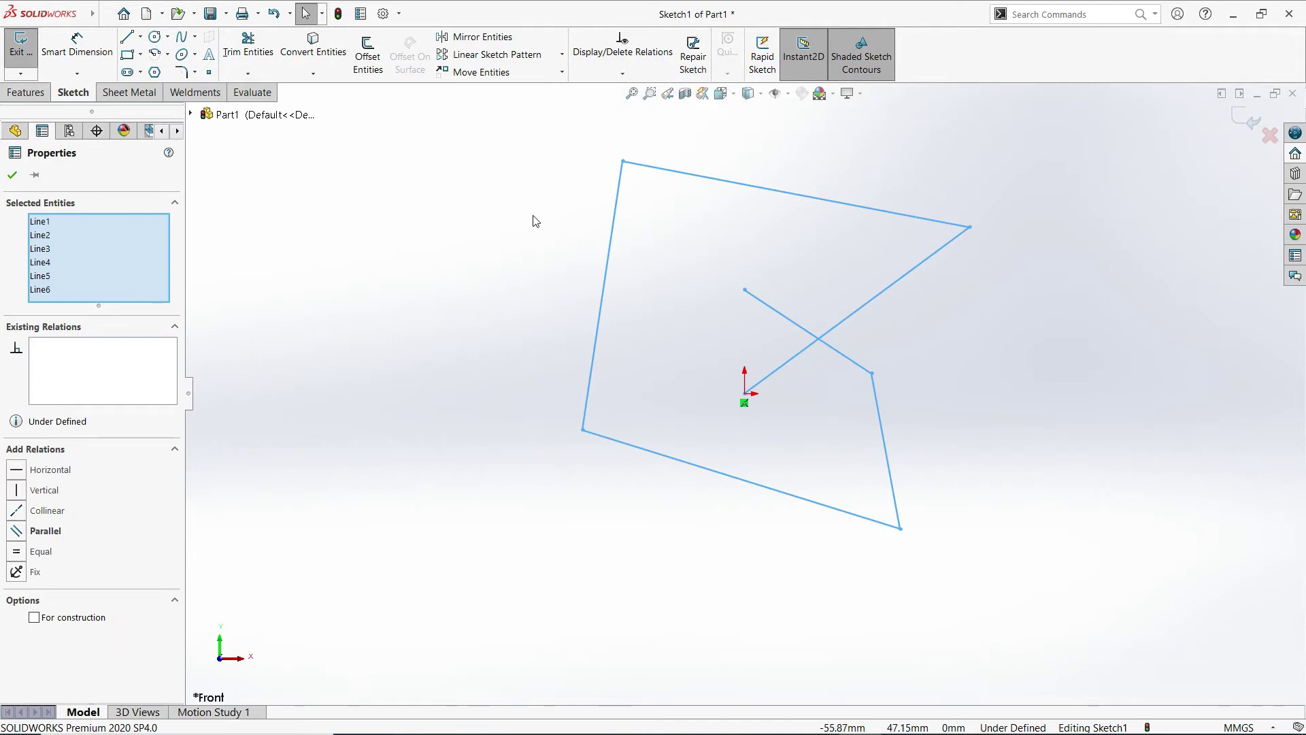
pyautogui.press('Delete')
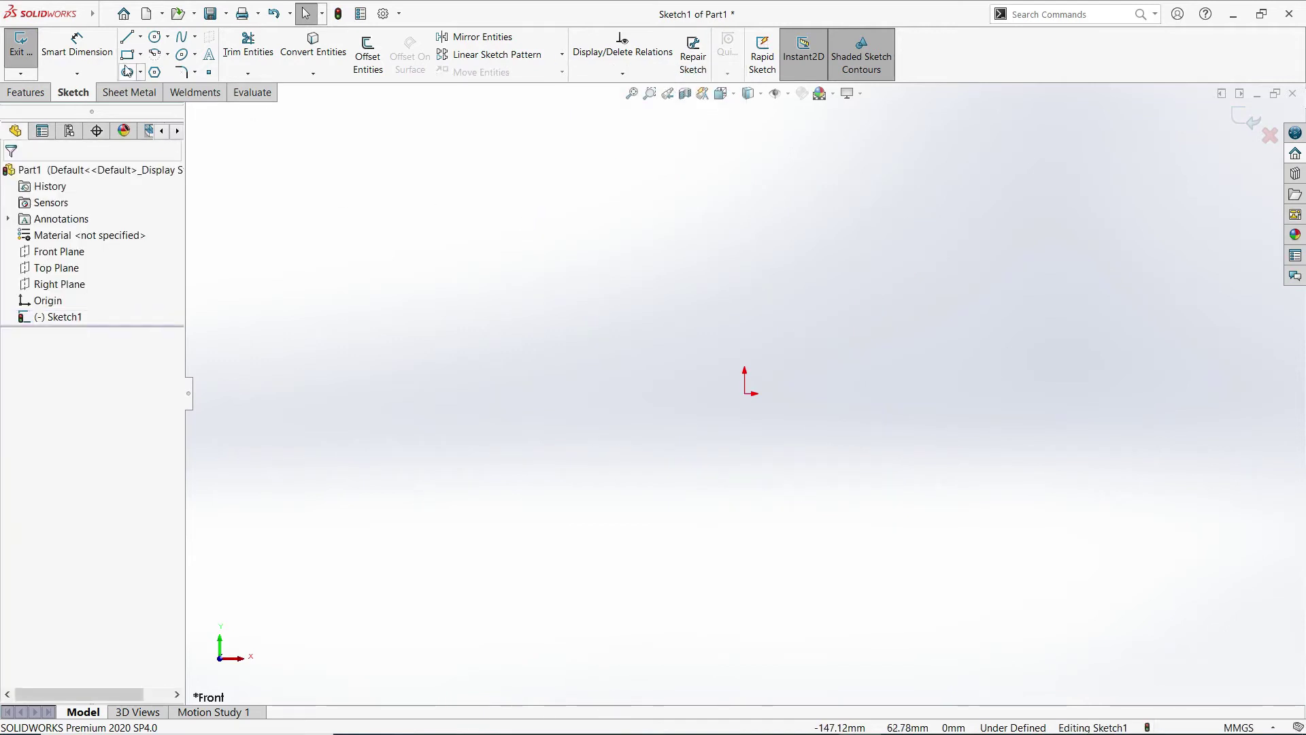
# - Try the Line tool's Horizontal orientation with a line starting at the origin, and cancel it
pyautogui.click(140, 36)
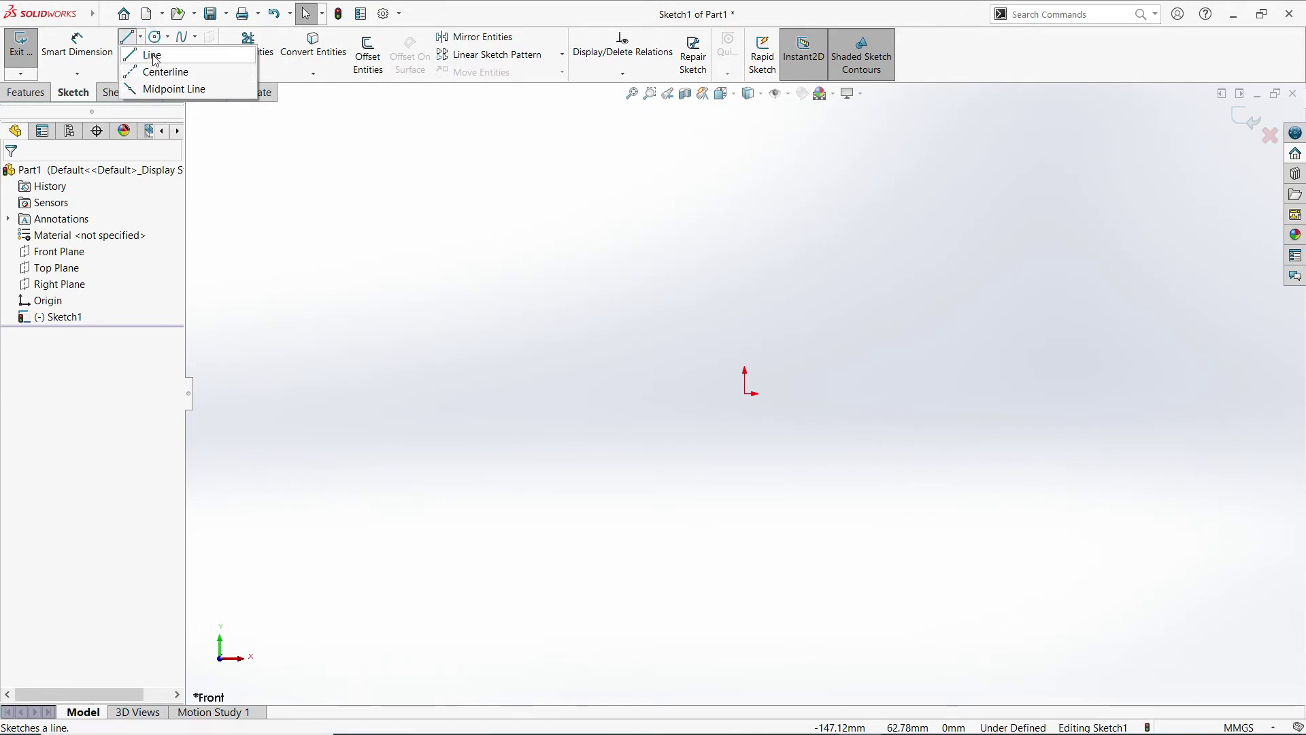
pyautogui.click(152, 55)
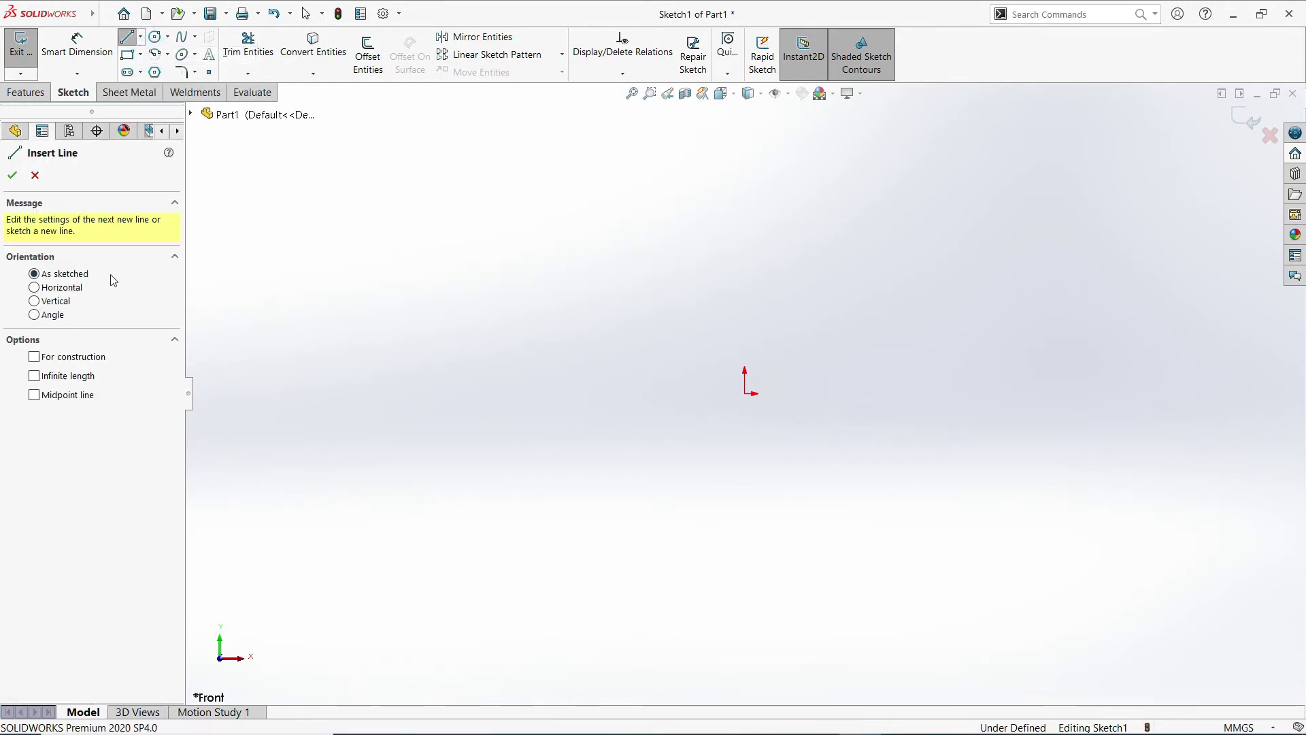
pyautogui.click(54, 288)
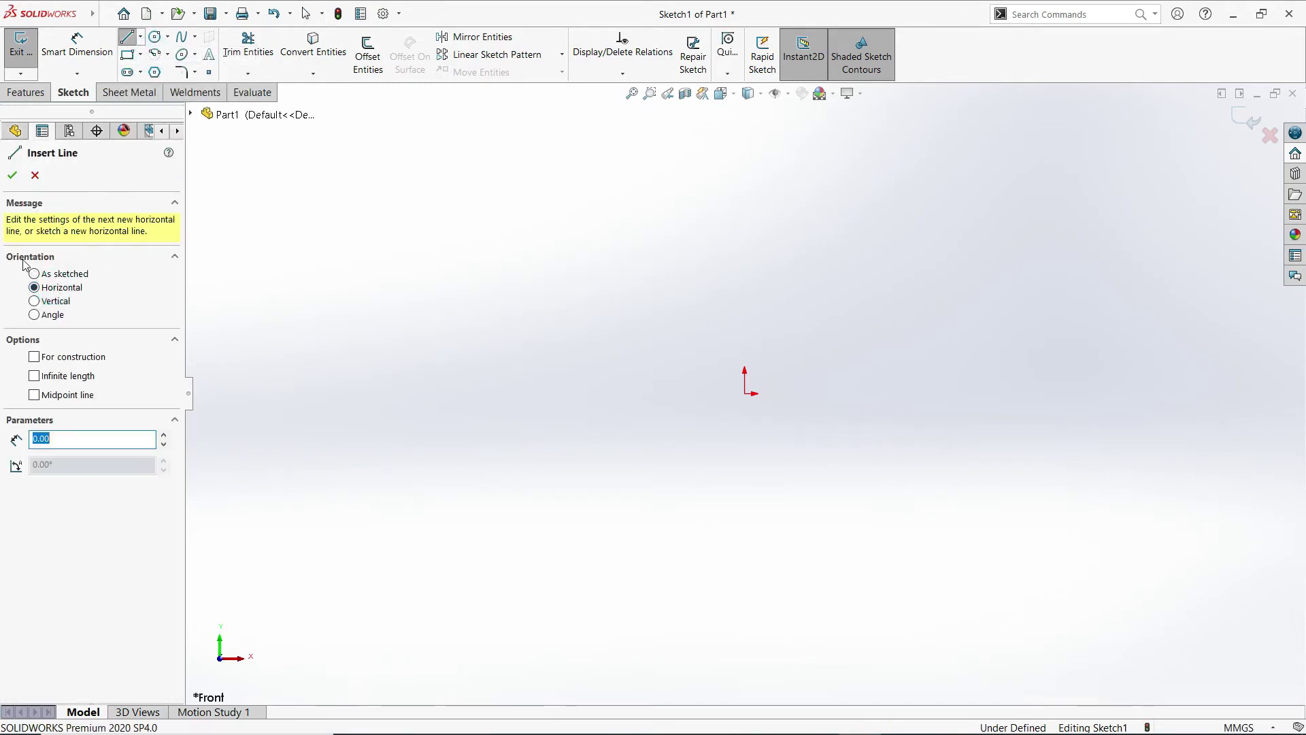
pyautogui.click(748, 396)
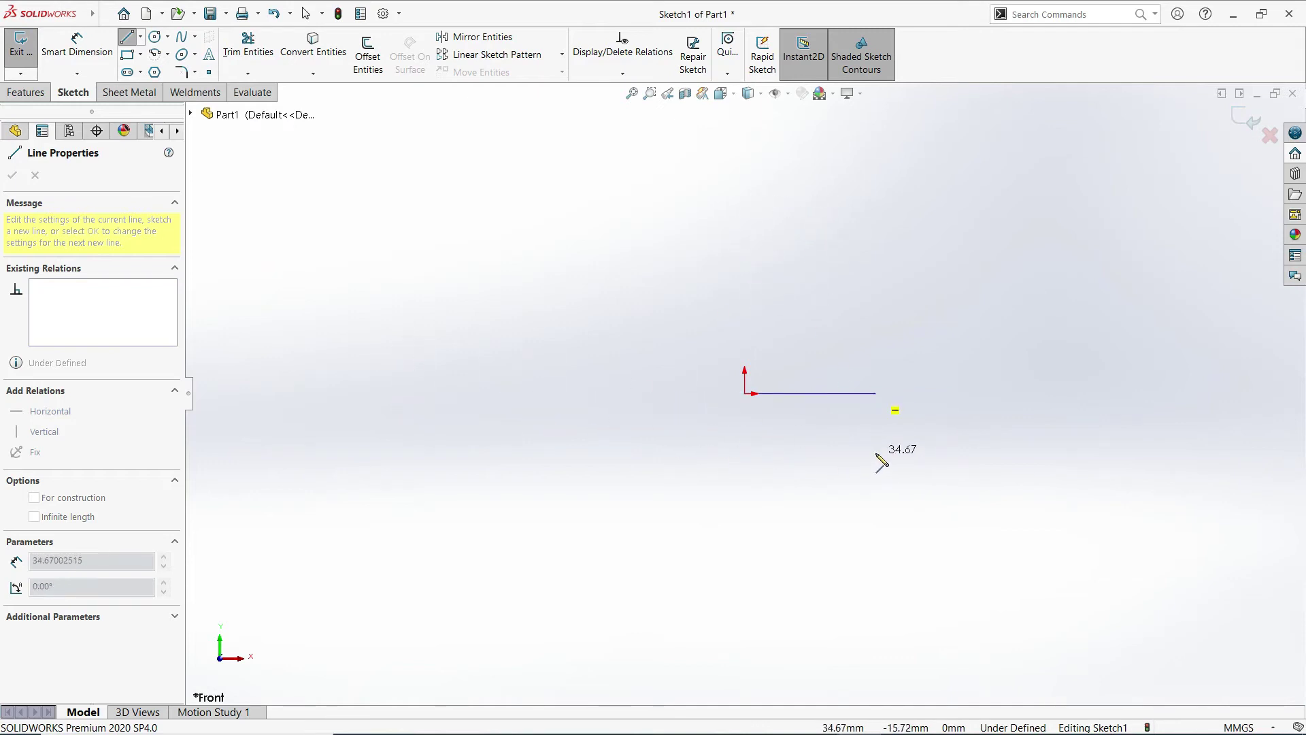
pyautogui.press('Escape')
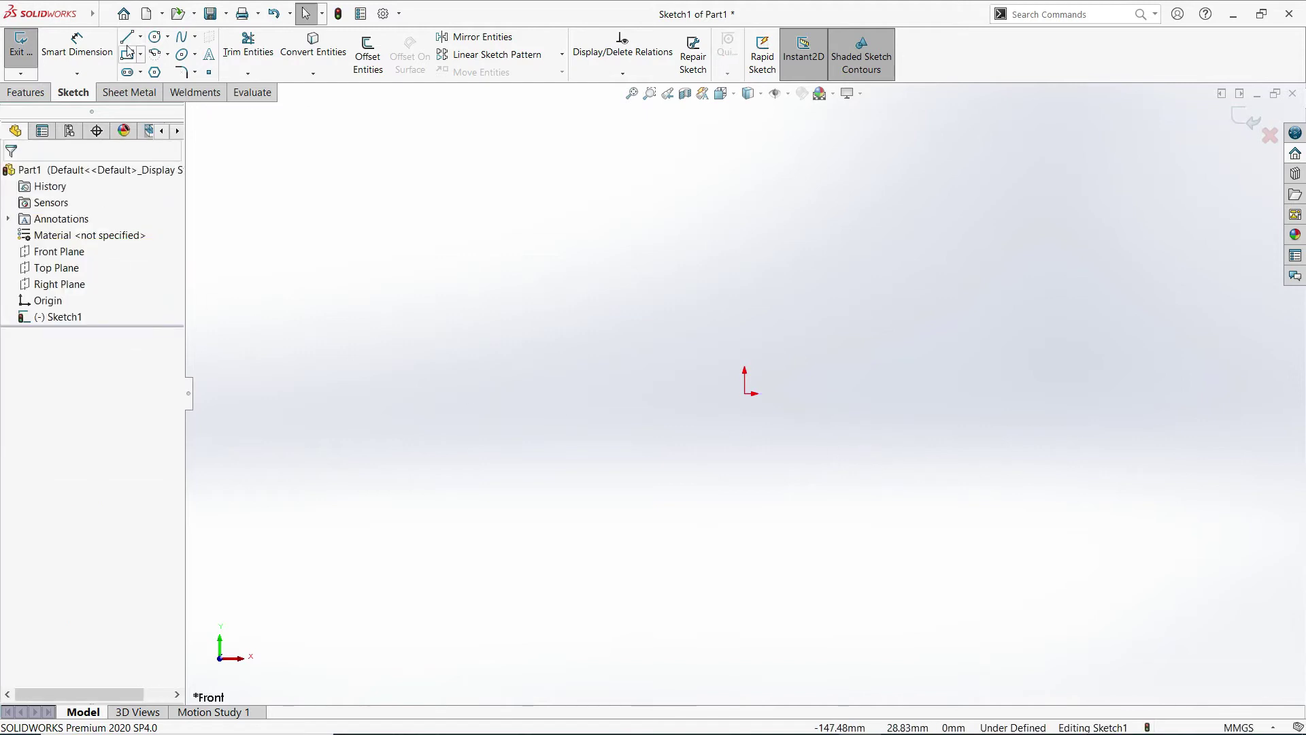
# - Try the Line tool's Vertical orientation with a line starting at the origin, and cancel it
pyautogui.click(126, 36)
pyautogui.click(51, 301)
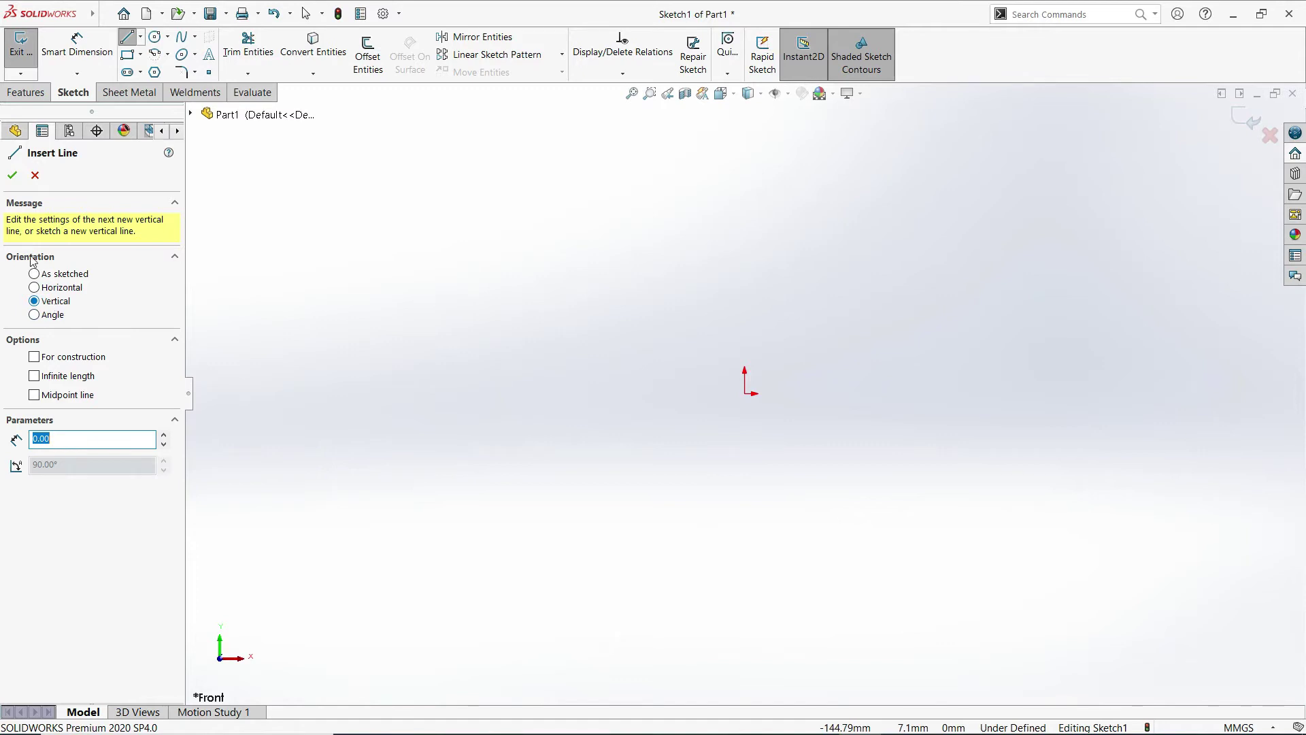
pyautogui.click(746, 394)
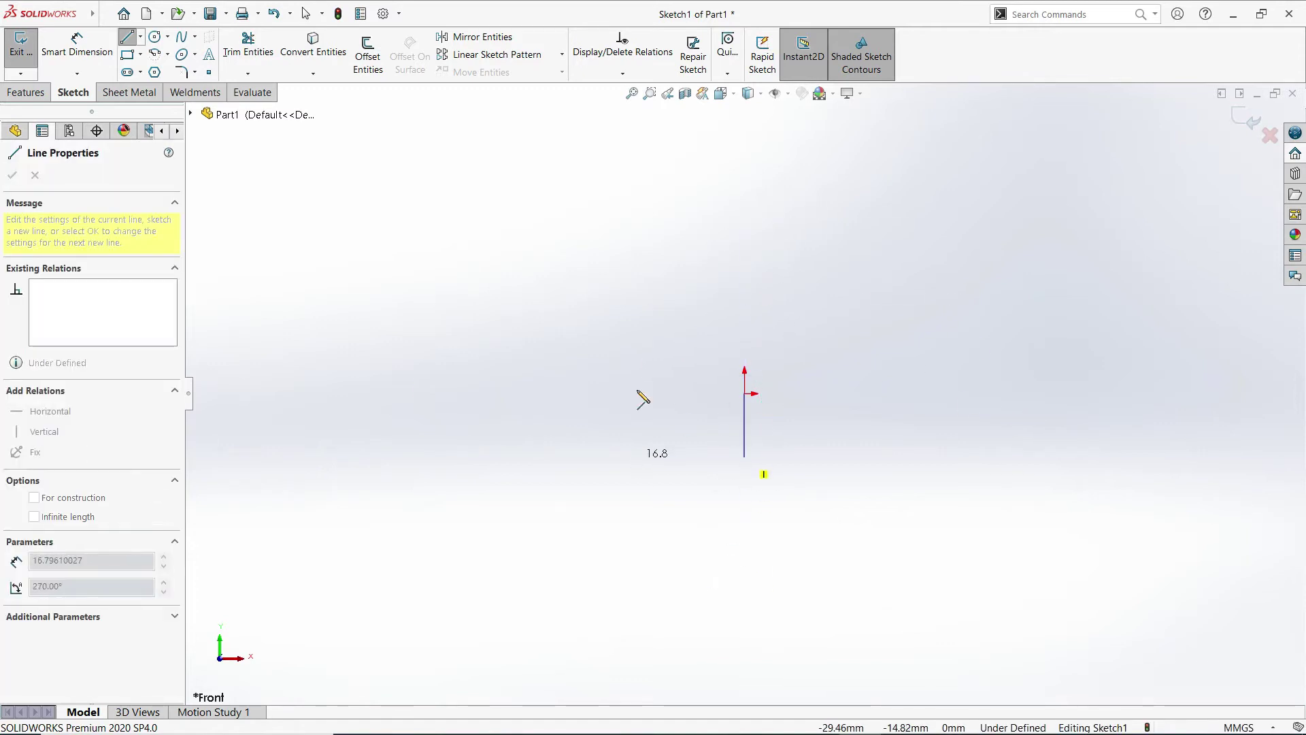
pyautogui.press('Escape')
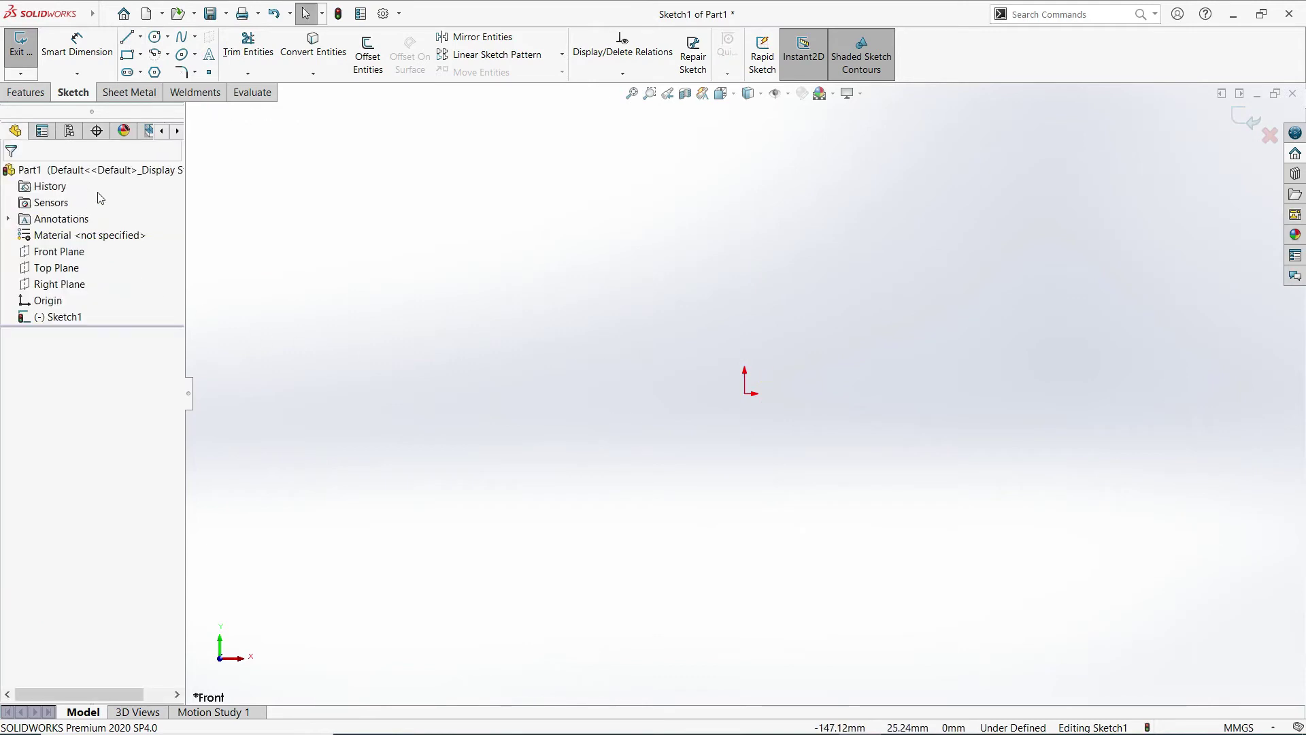
# - Try the Line tool's Angle orientation with a line starting at the origin, and cancel it
pyautogui.click(127, 37)
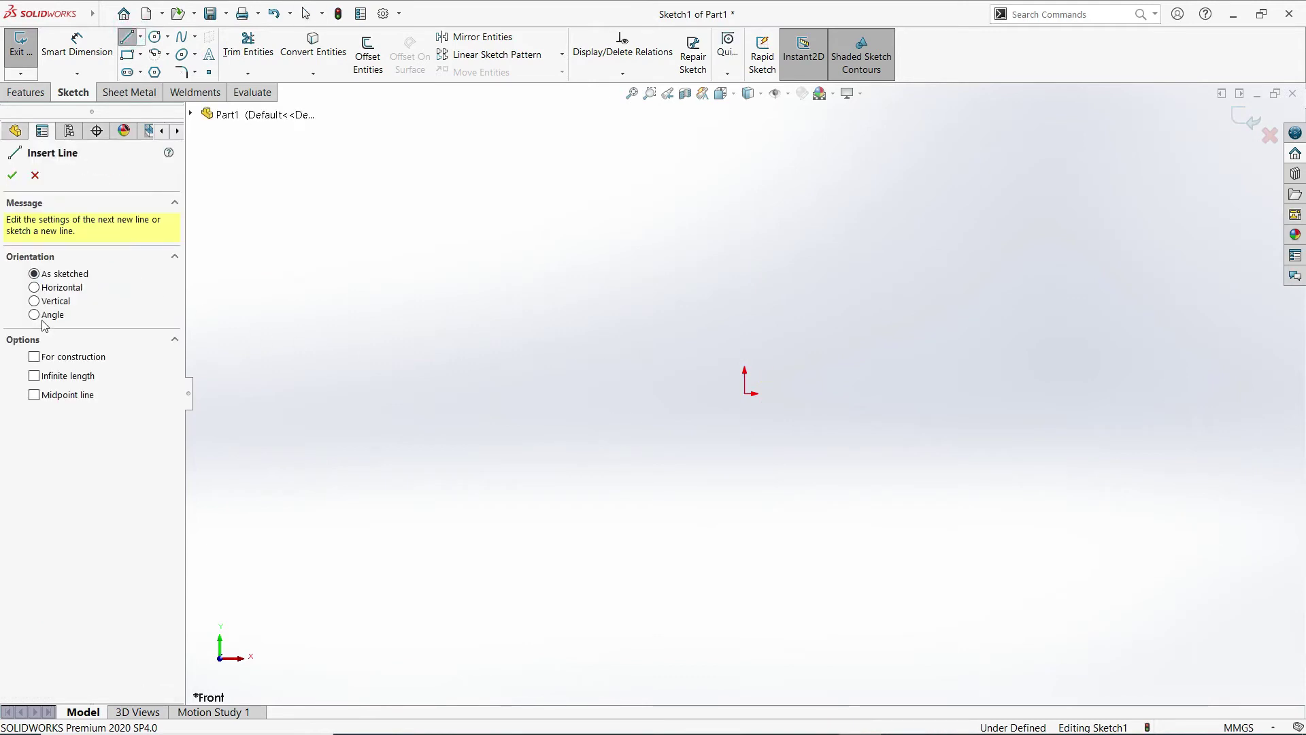
pyautogui.click(34, 315)
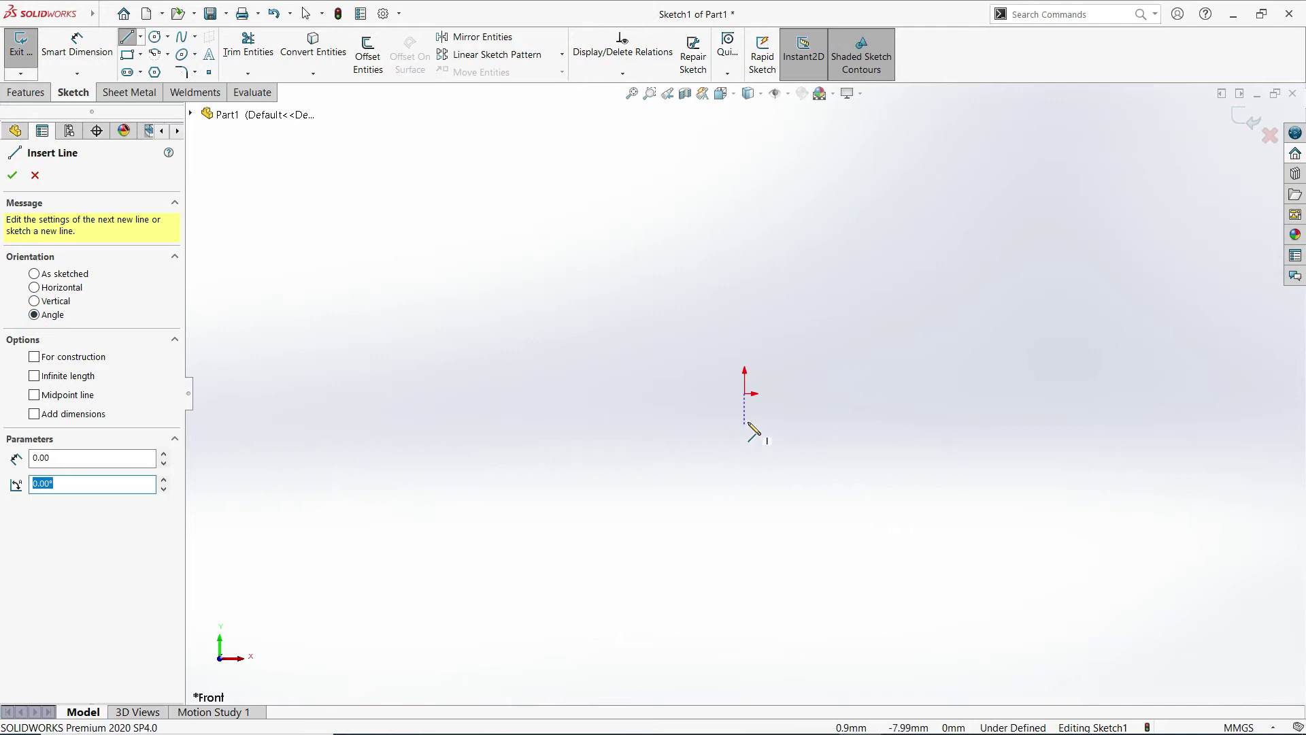
pyautogui.click(746, 393)
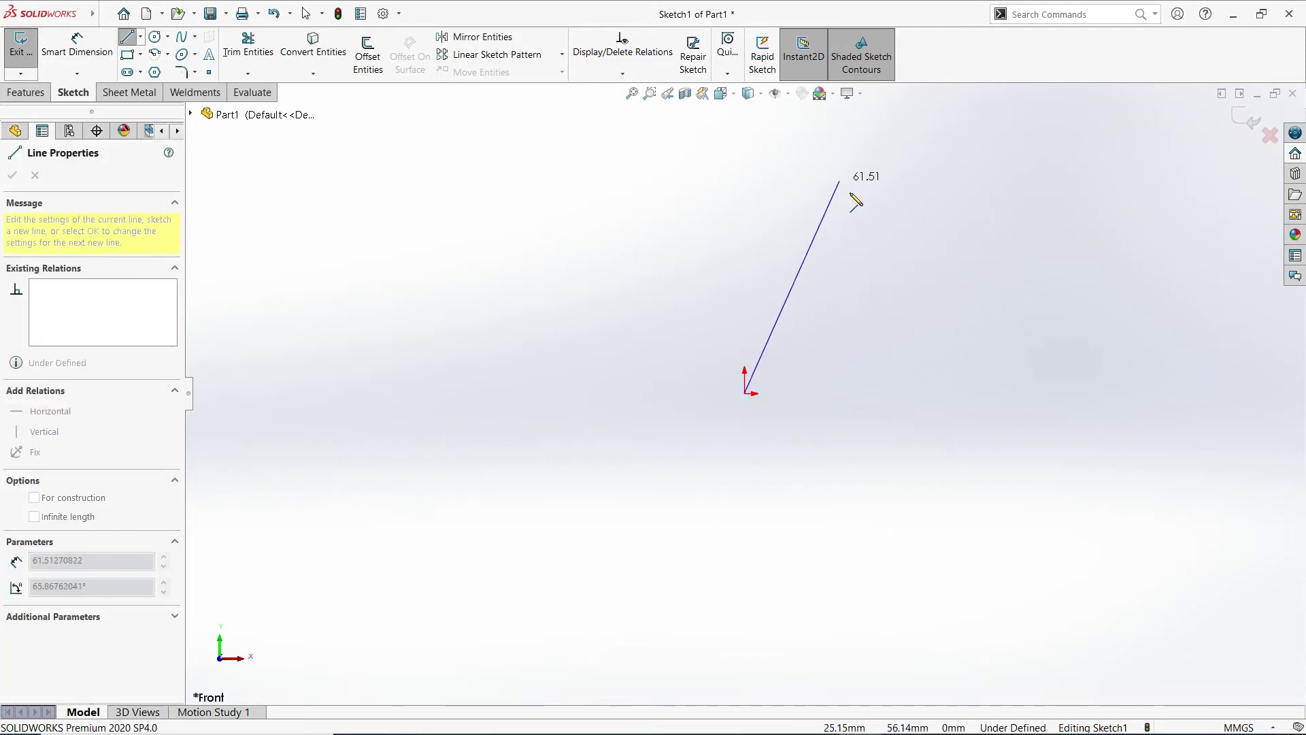
pyautogui.press('Escape')
# - Look at the length and angle parameters offered by the Line tool's Angle orientation, and cancel the command
pyautogui.click(127, 37)
pyautogui.click(40, 315)
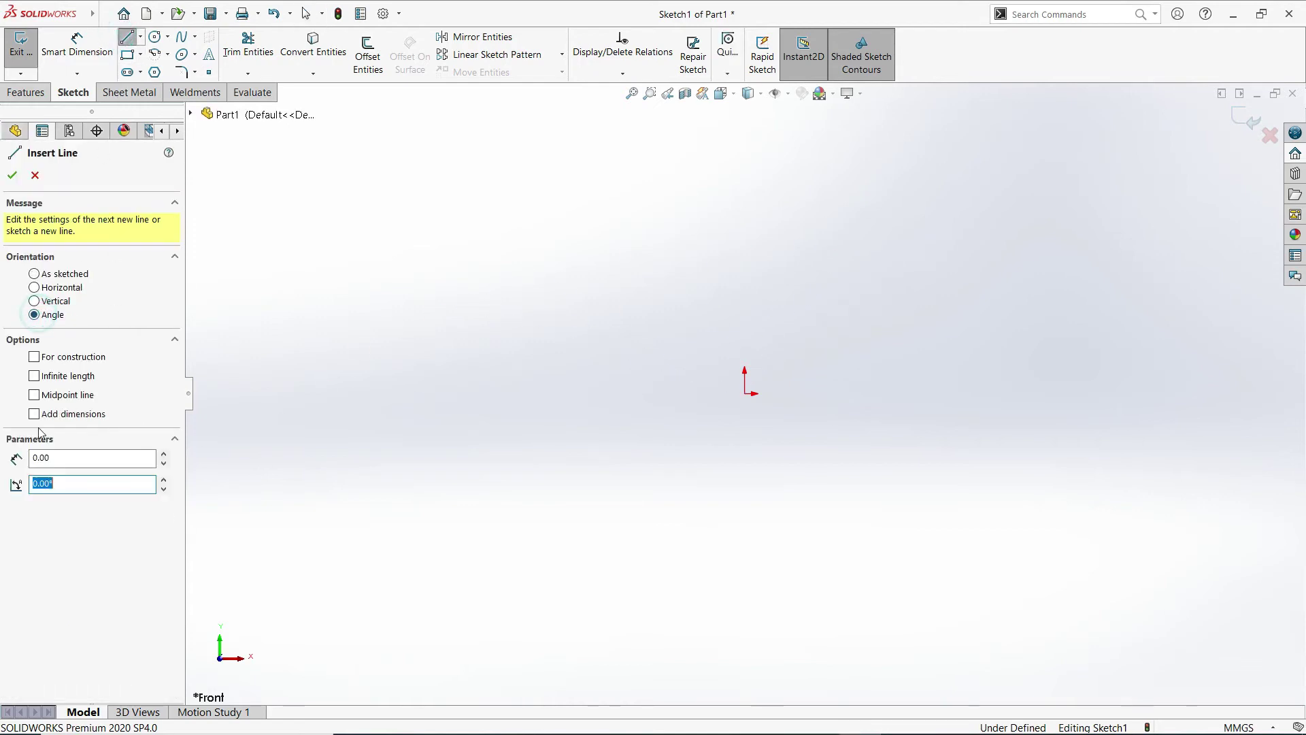
pyautogui.click(67, 461)
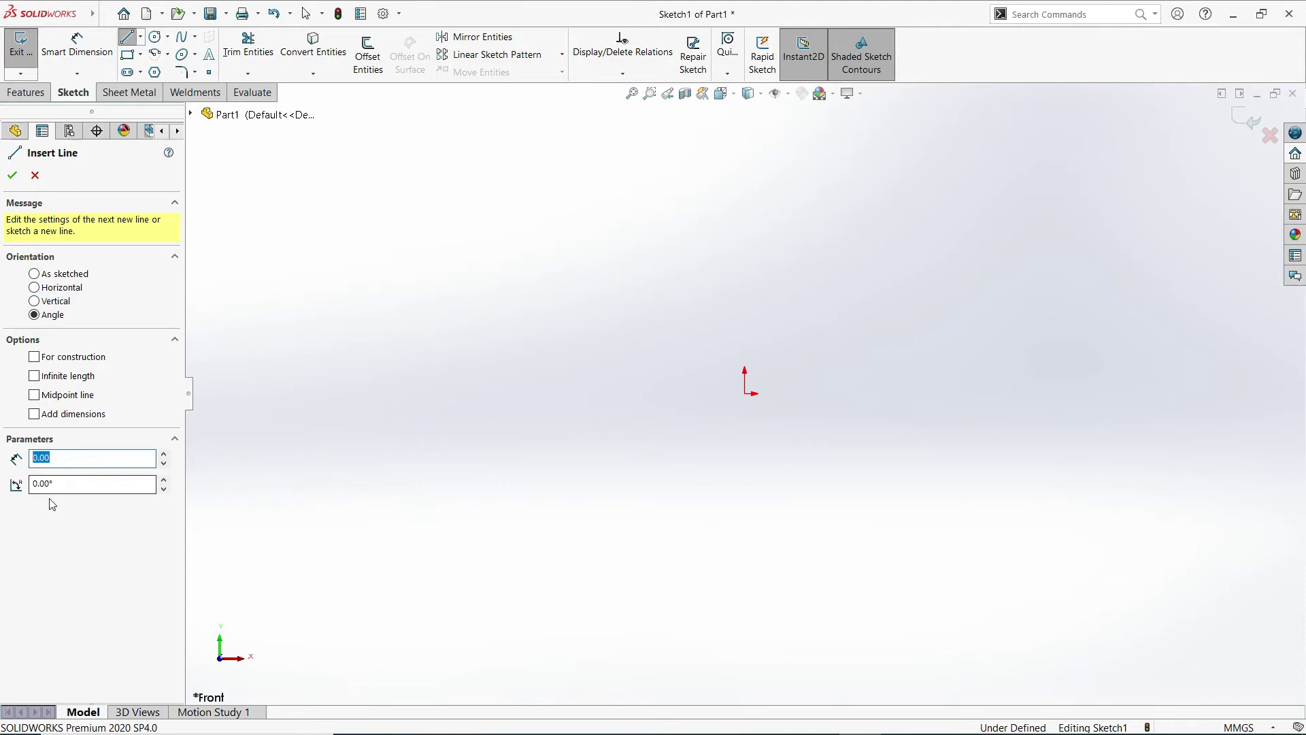
pyautogui.click(68, 484)
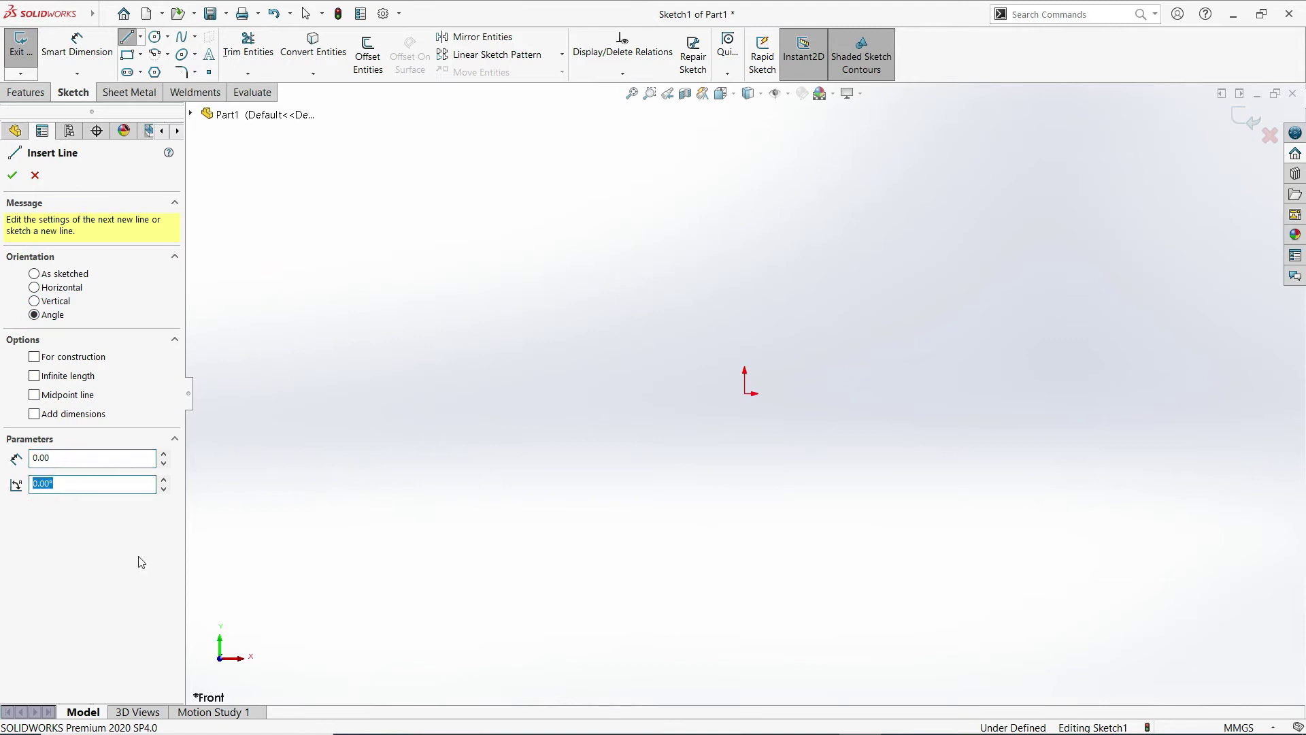
pyautogui.click(35, 175)
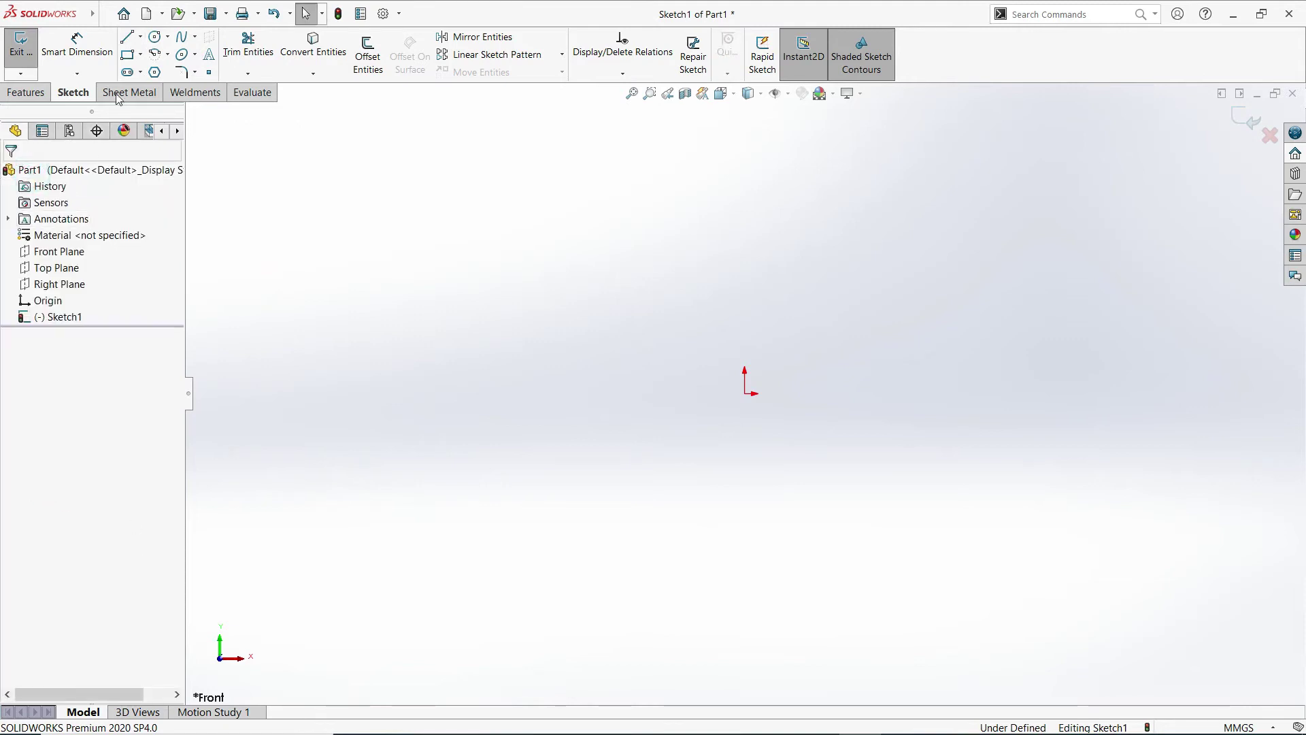
# - Sketch a closed five-sided house-shaped profile from the origin, with a base about 99 mm long and vertical sides about 32 and 33 mm high
pyautogui.click(127, 36)
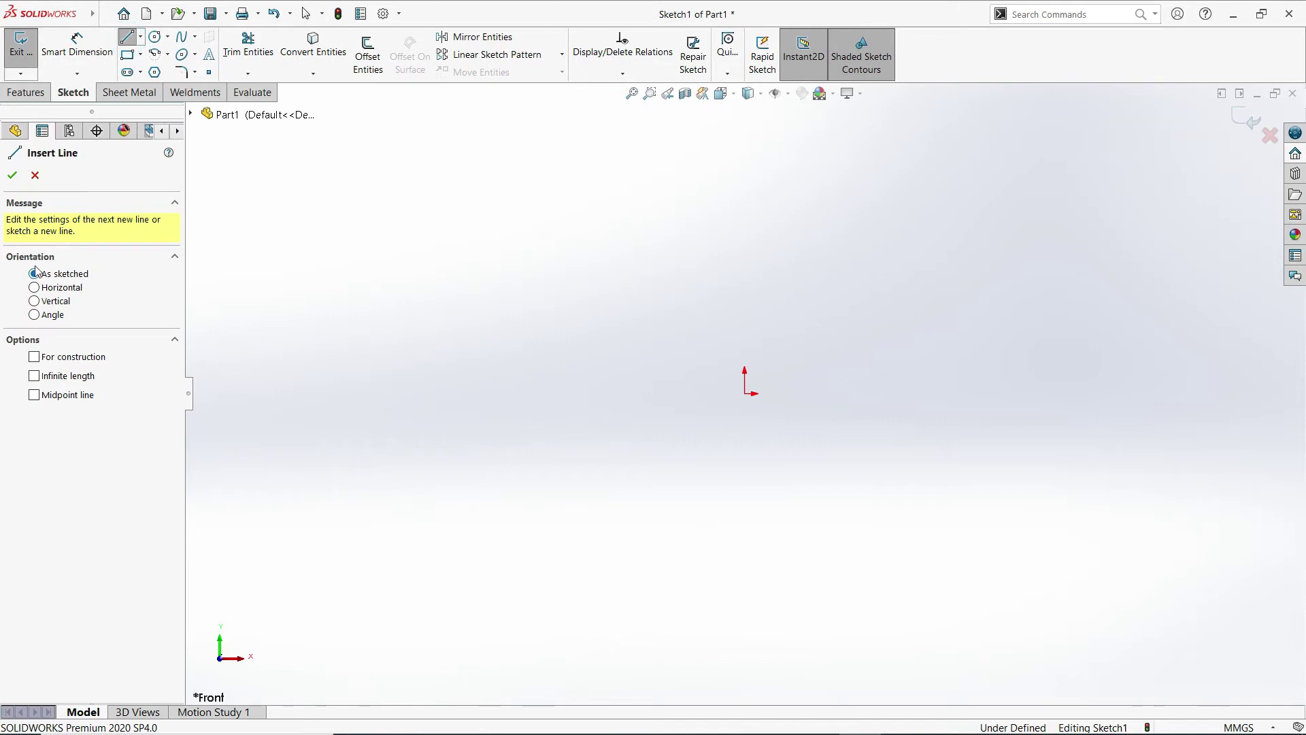
pyautogui.click(745, 394)
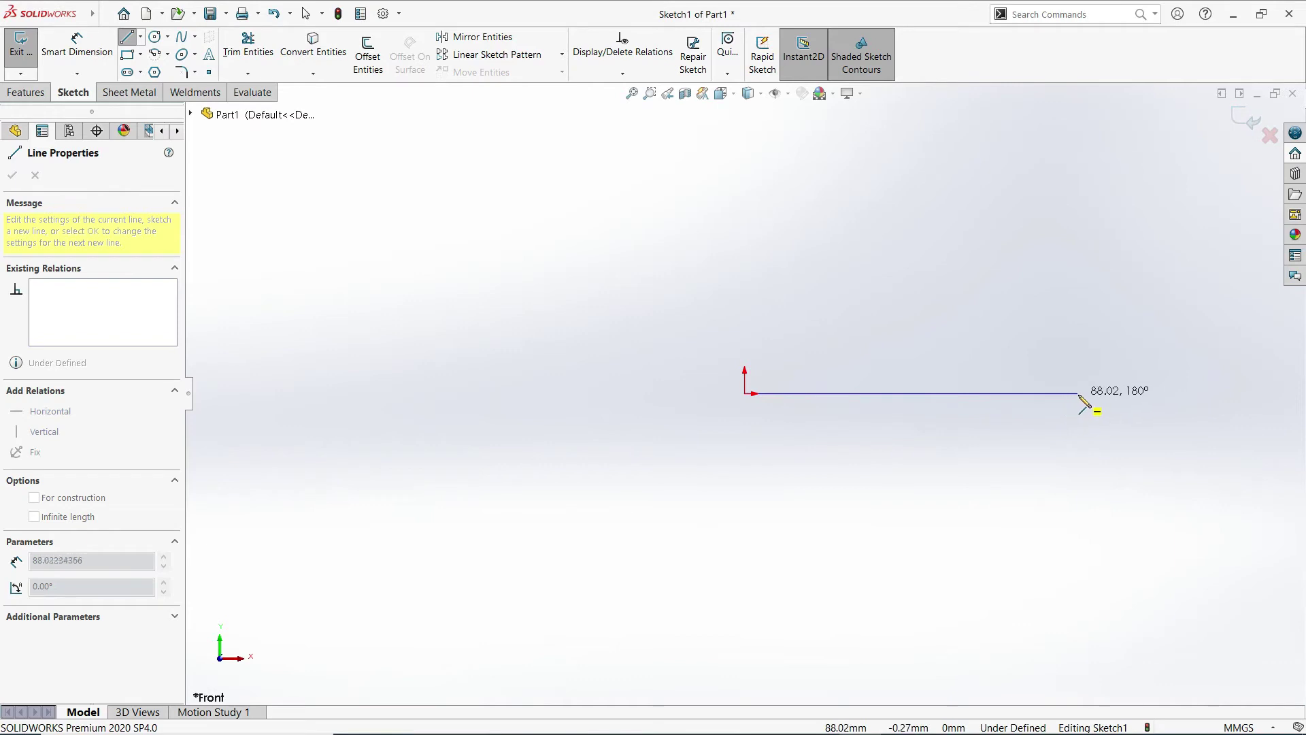
pyautogui.click(1119, 393)
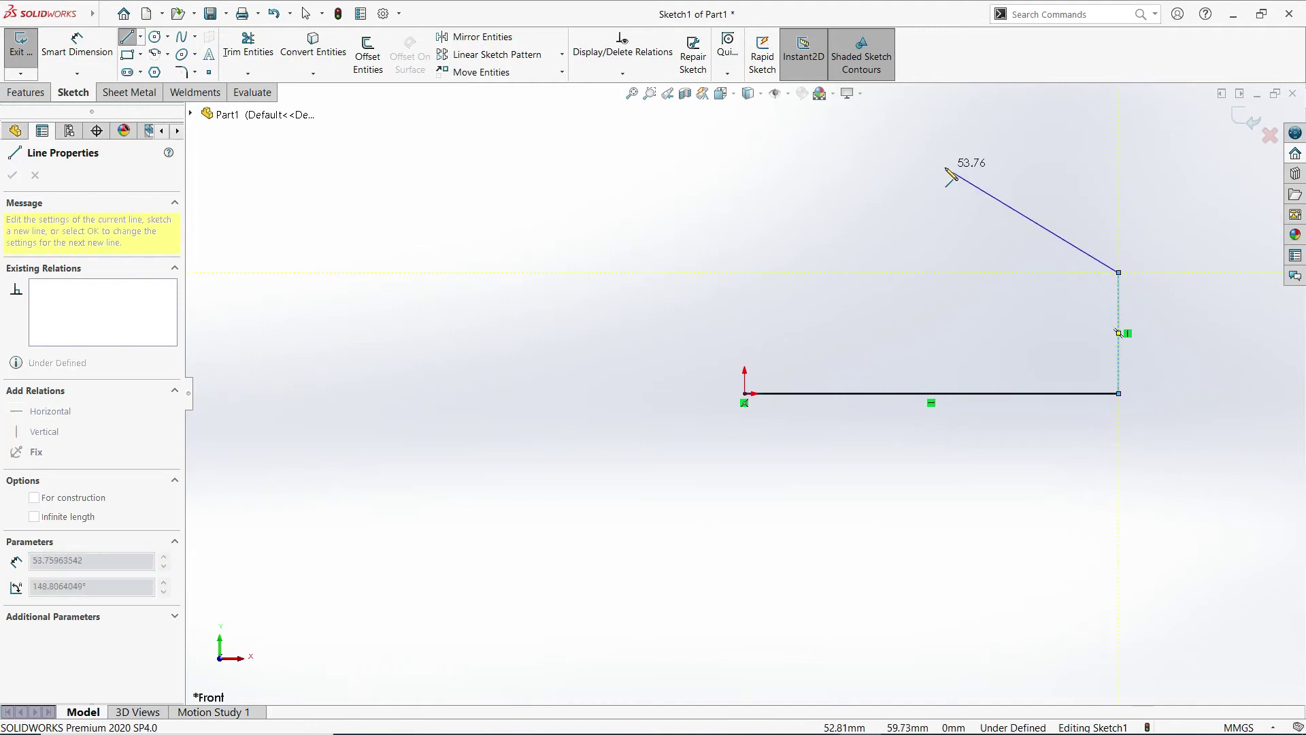
pyautogui.click(985, 184)
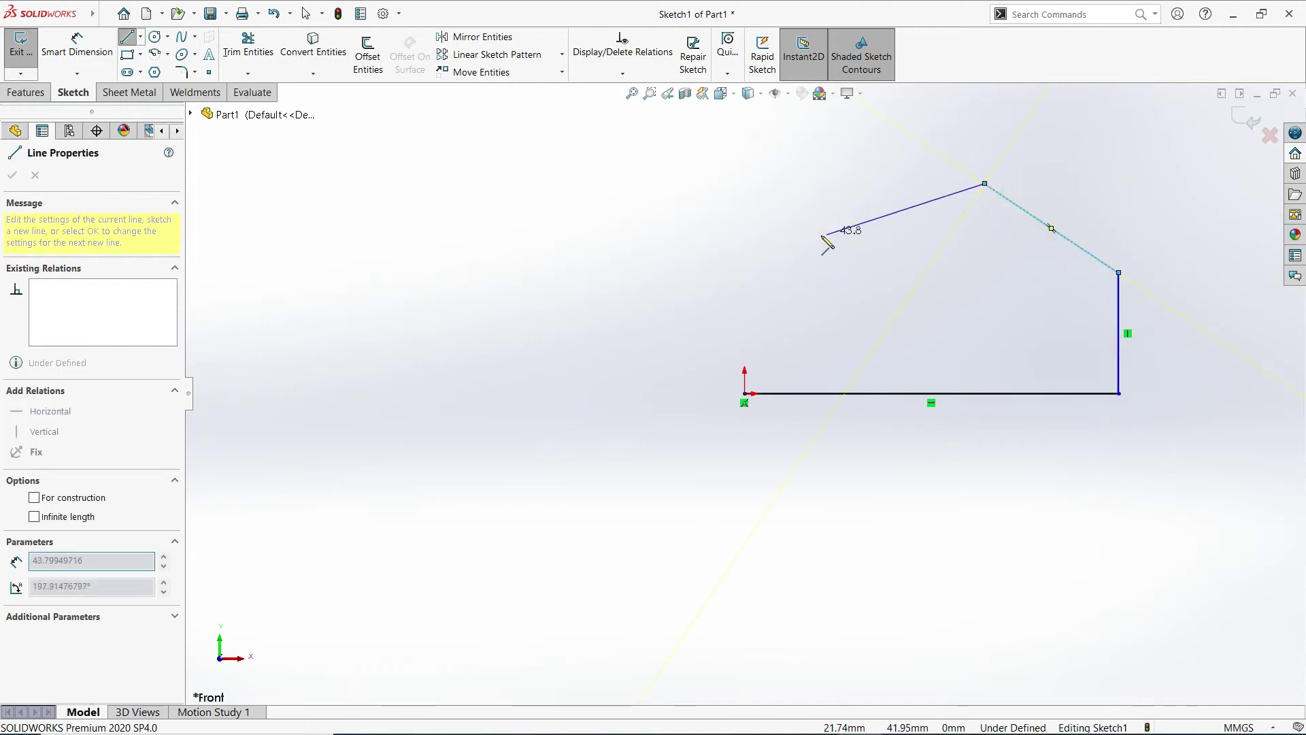
pyautogui.click(744, 268)
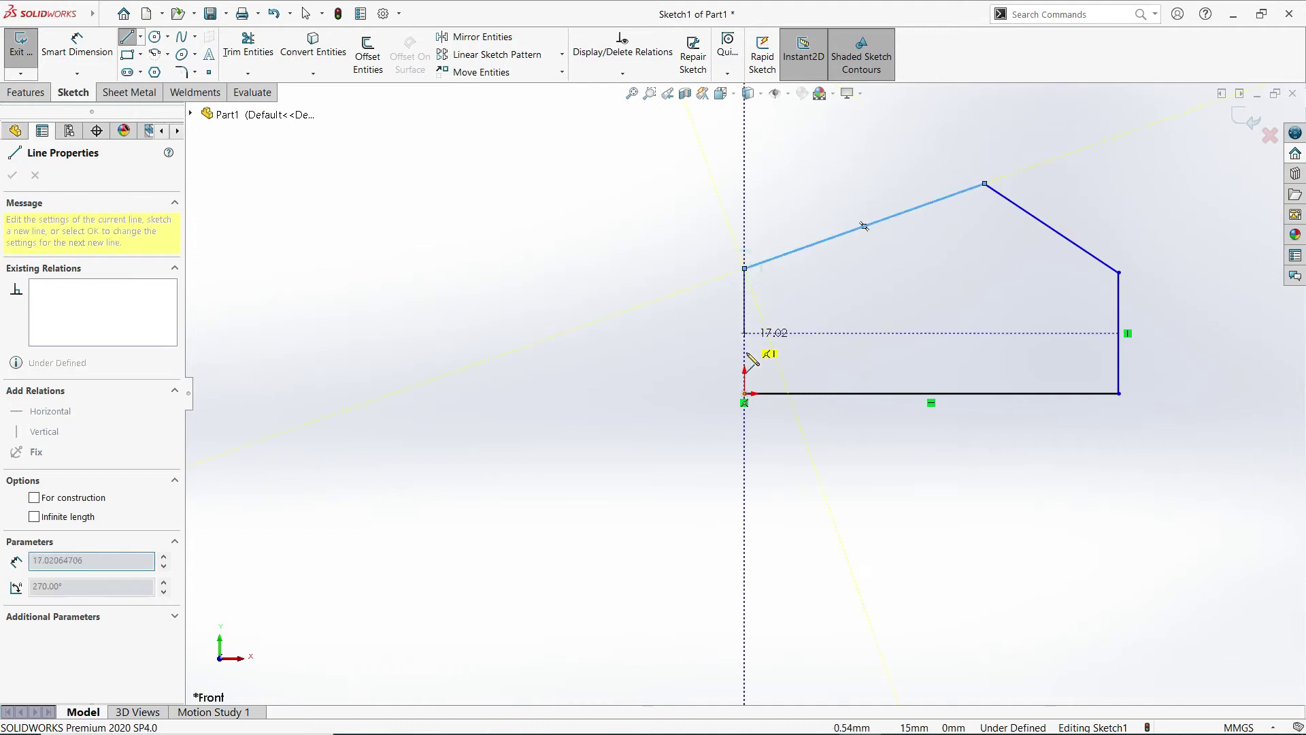
pyautogui.click(745, 393)
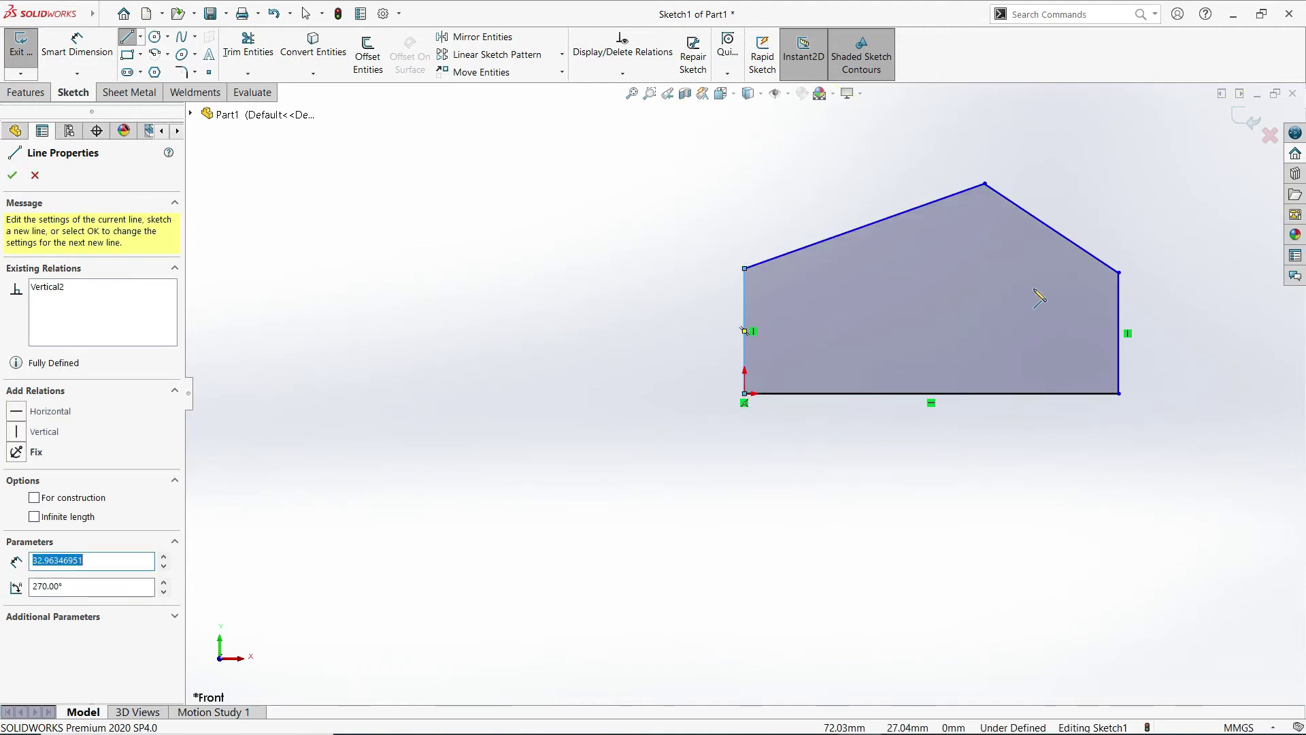
# - Examine the closed five-sided profile at different zoom levels
pyautogui.scroll(3, 1035, 291)
pyautogui.scroll(-3, 1061, 306)
pyautogui.scroll(2, 561, 376)
pyautogui.scroll(-2, 562, 374)
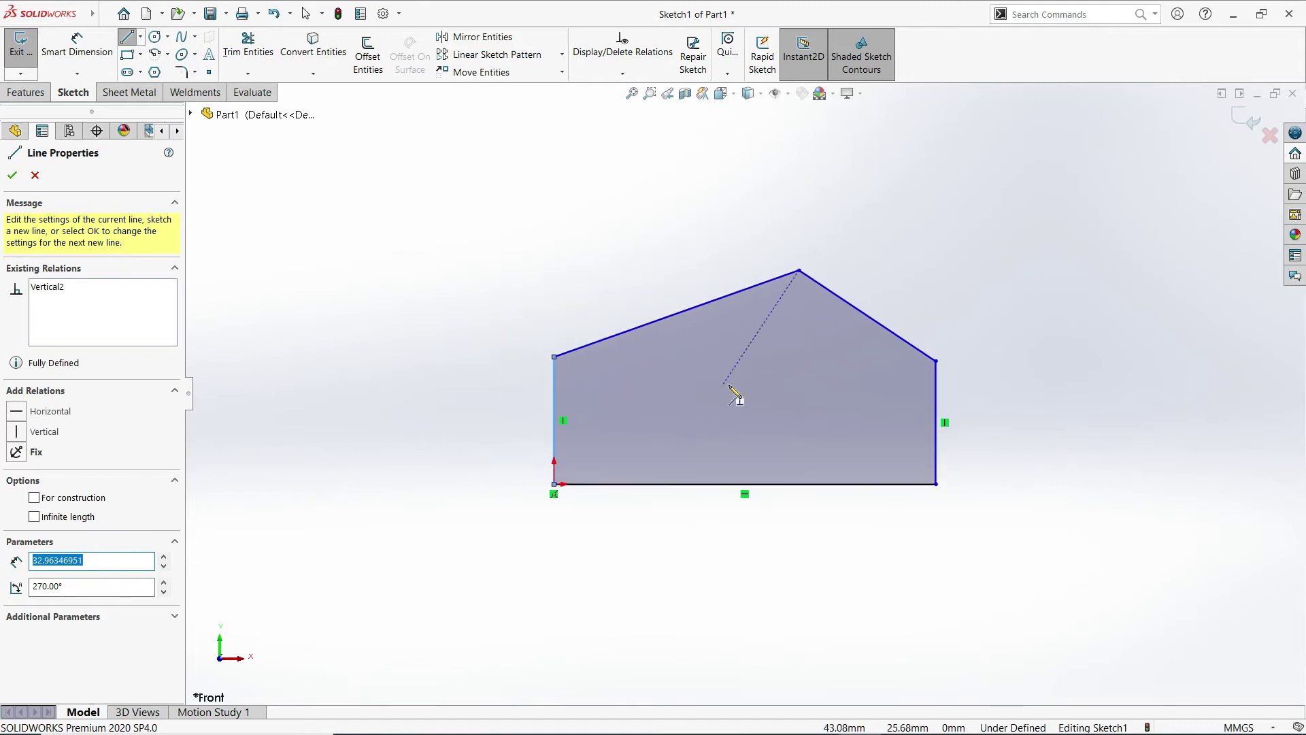
pyautogui.scroll(2, 885, 412)
pyautogui.scroll(-3, 748, 401)
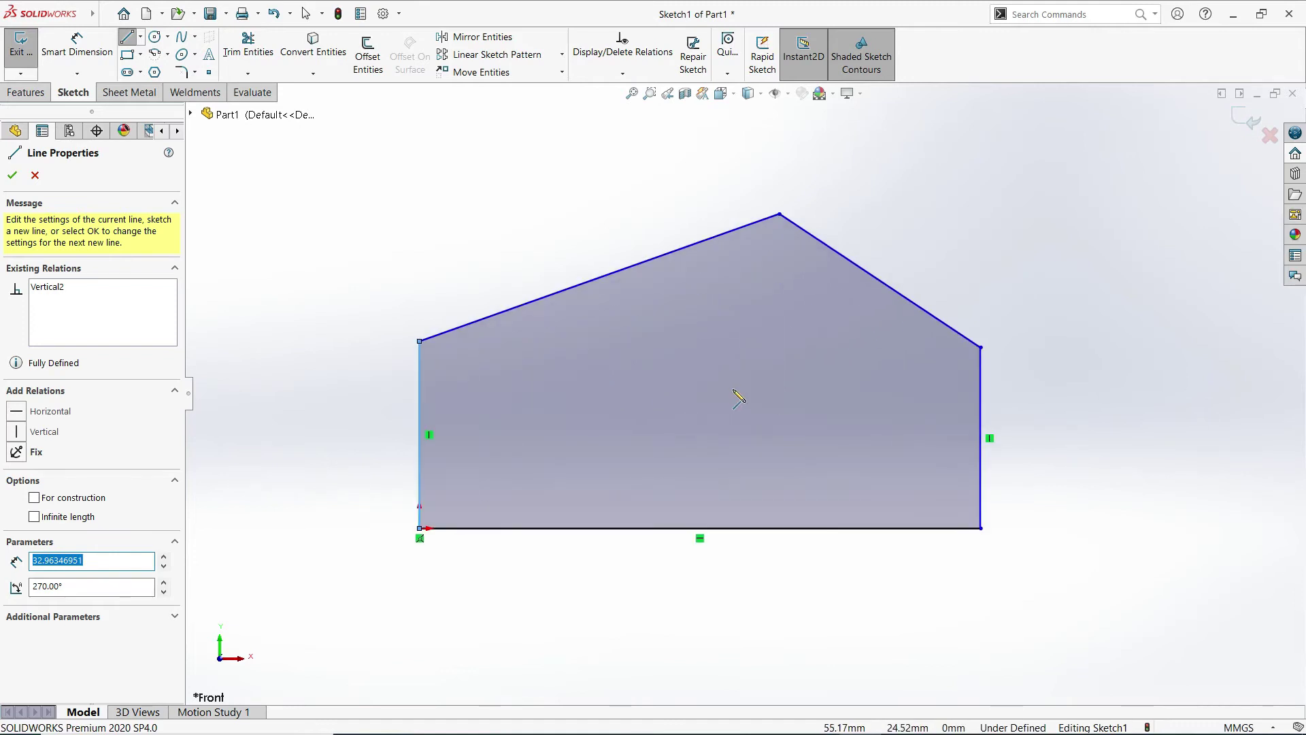
pyautogui.scroll(3, 739, 399)
pyautogui.scroll(-2, 737, 397)
pyautogui.scroll(2, 740, 398)
pyautogui.scroll(-1, 744, 400)
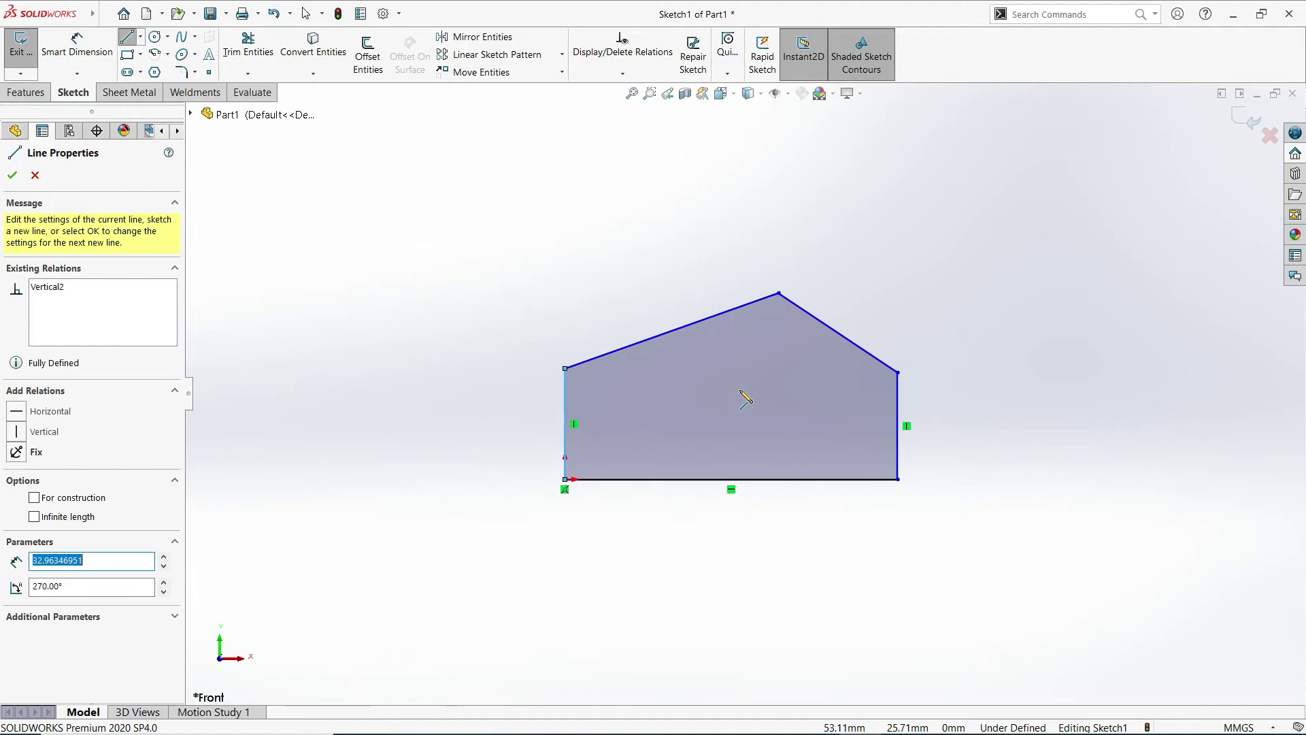
pyautogui.scroll(-2, 746, 401)
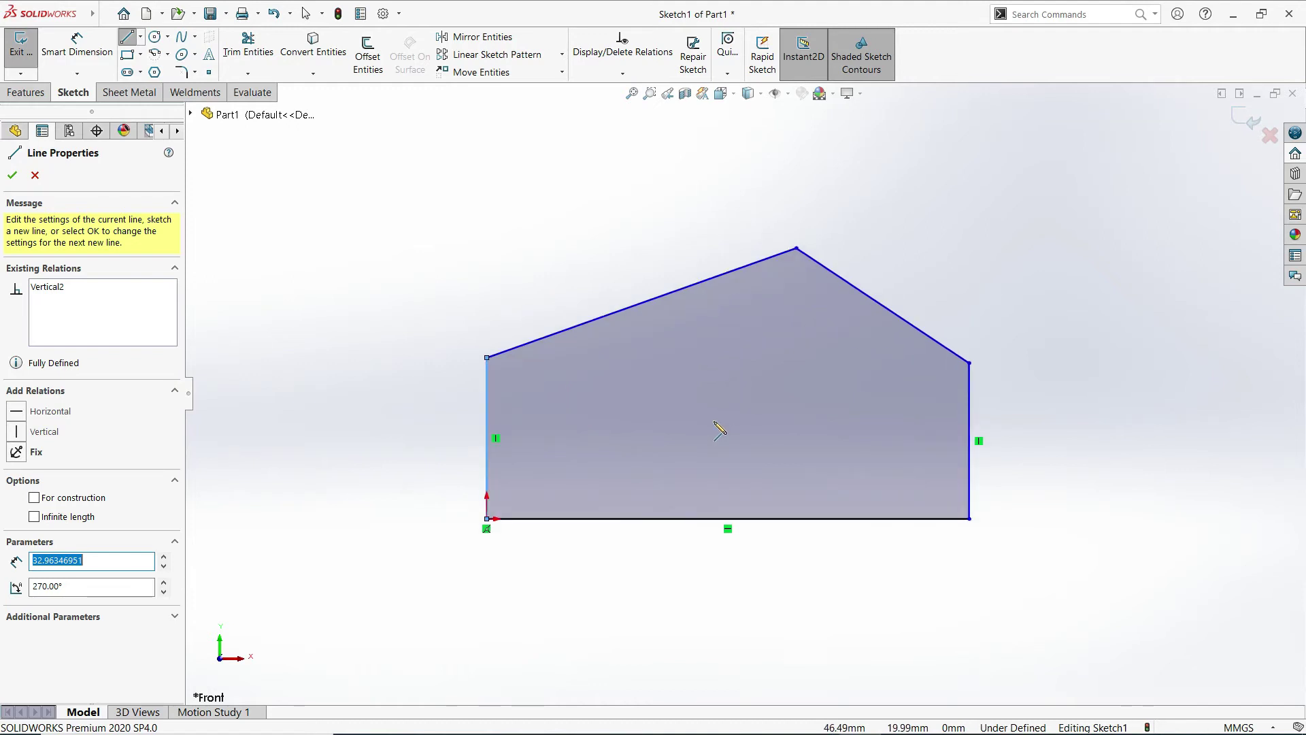
pyautogui.scroll(-1, 720, 431)
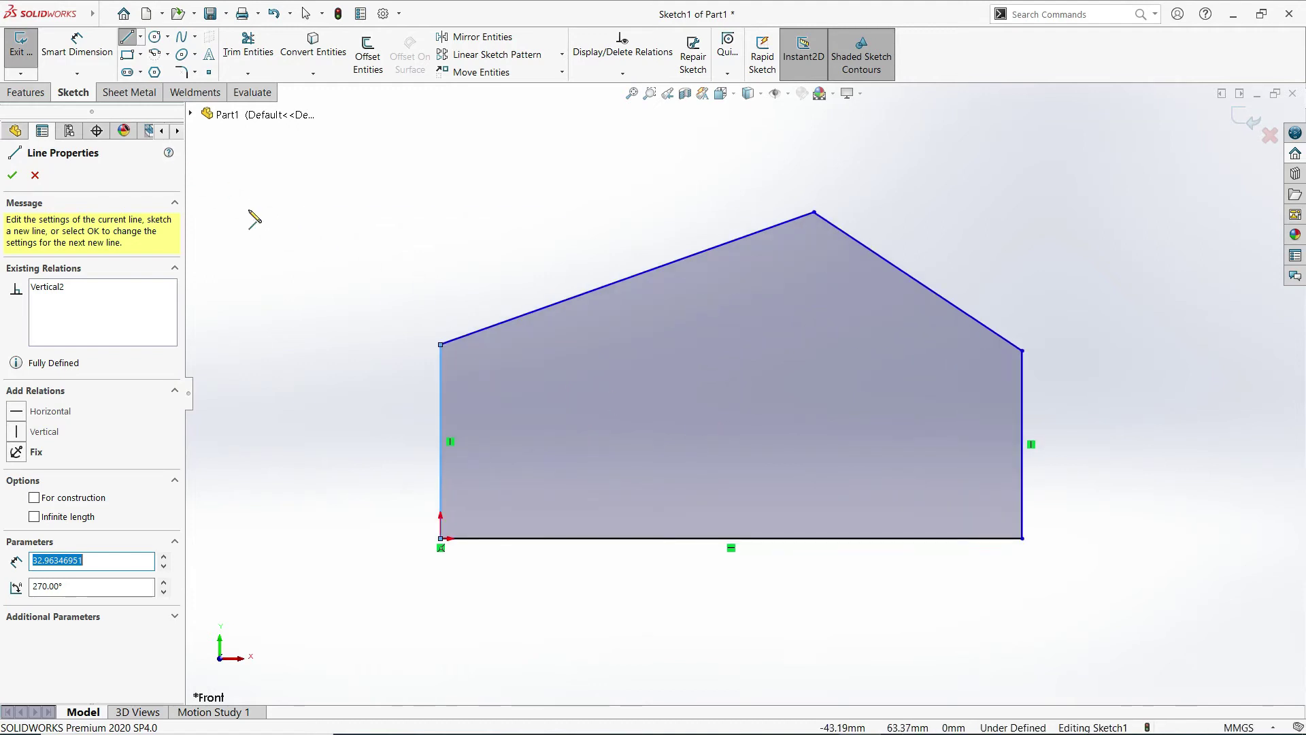
pyautogui.scroll(-1, 748, 409)
pyautogui.scroll(3, 714, 394)
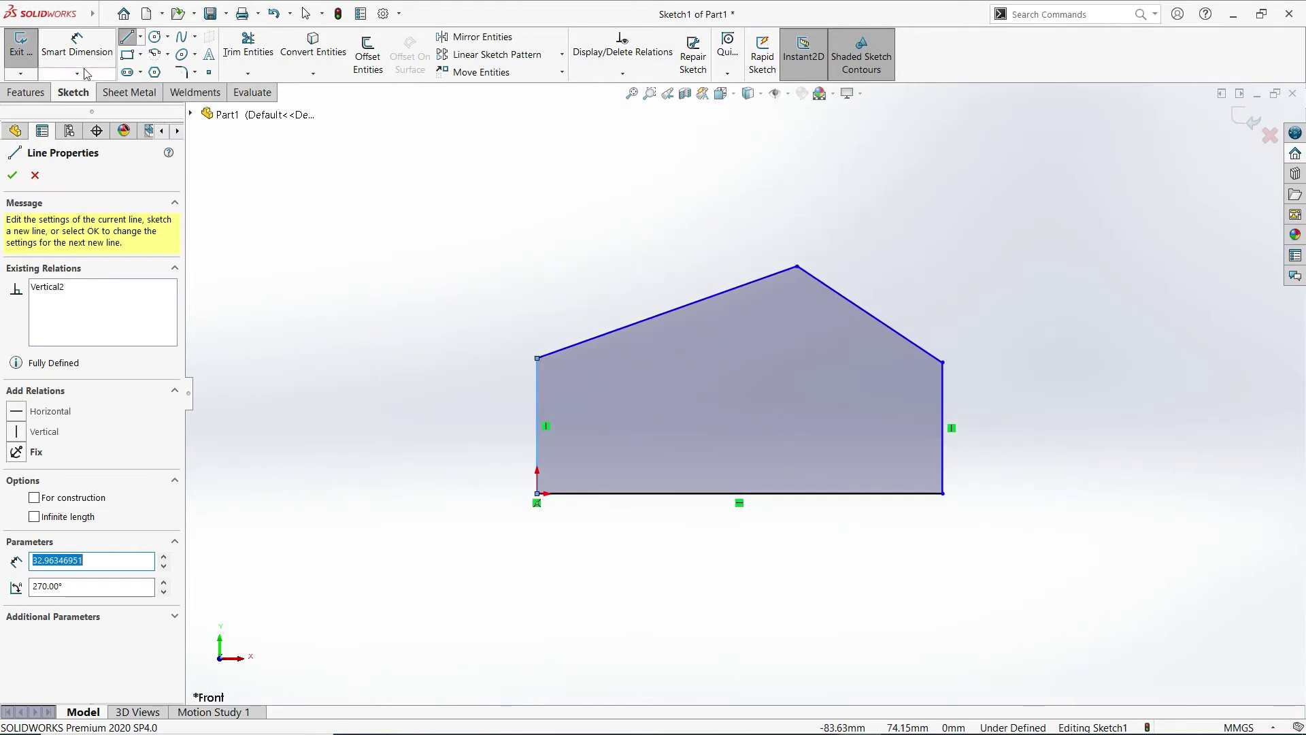
# - Dimension the profile's horizontal base line to 100 mm with Smart Dimension
pyautogui.click(81, 48)
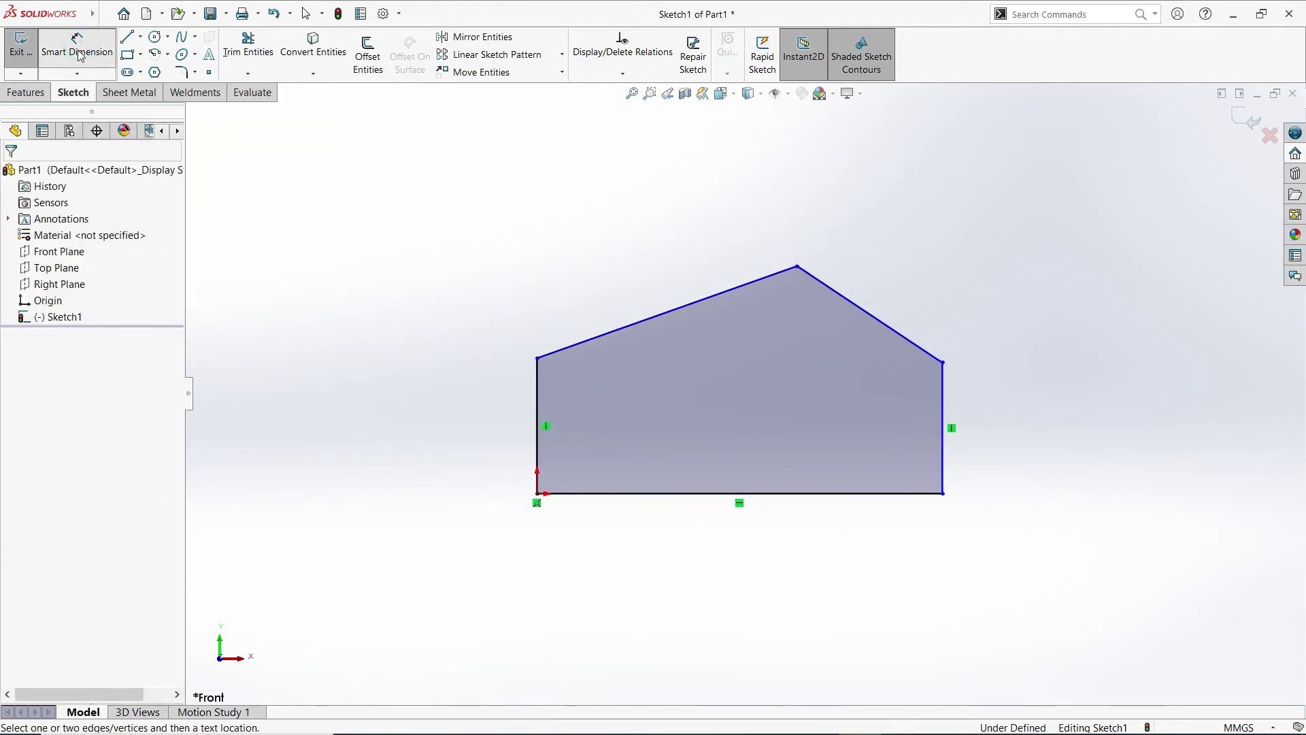
pyautogui.click(694, 495)
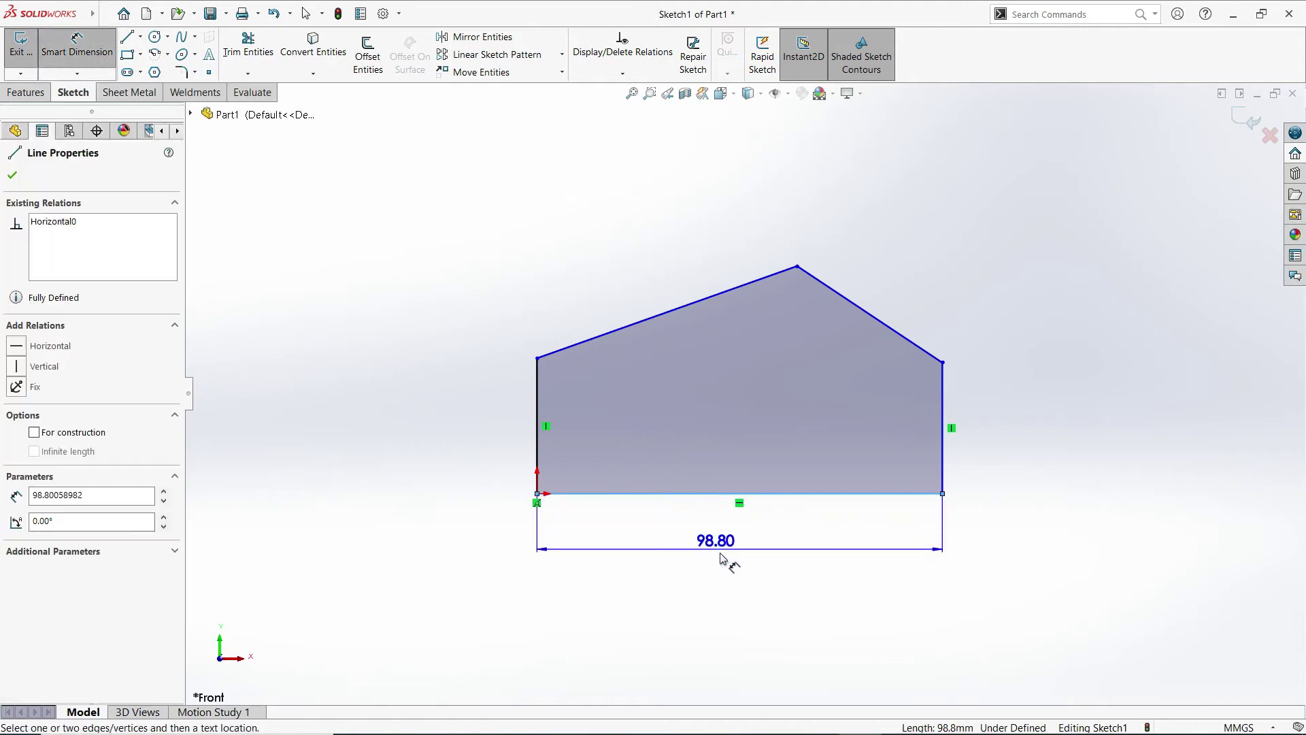
pyautogui.click(739, 587)
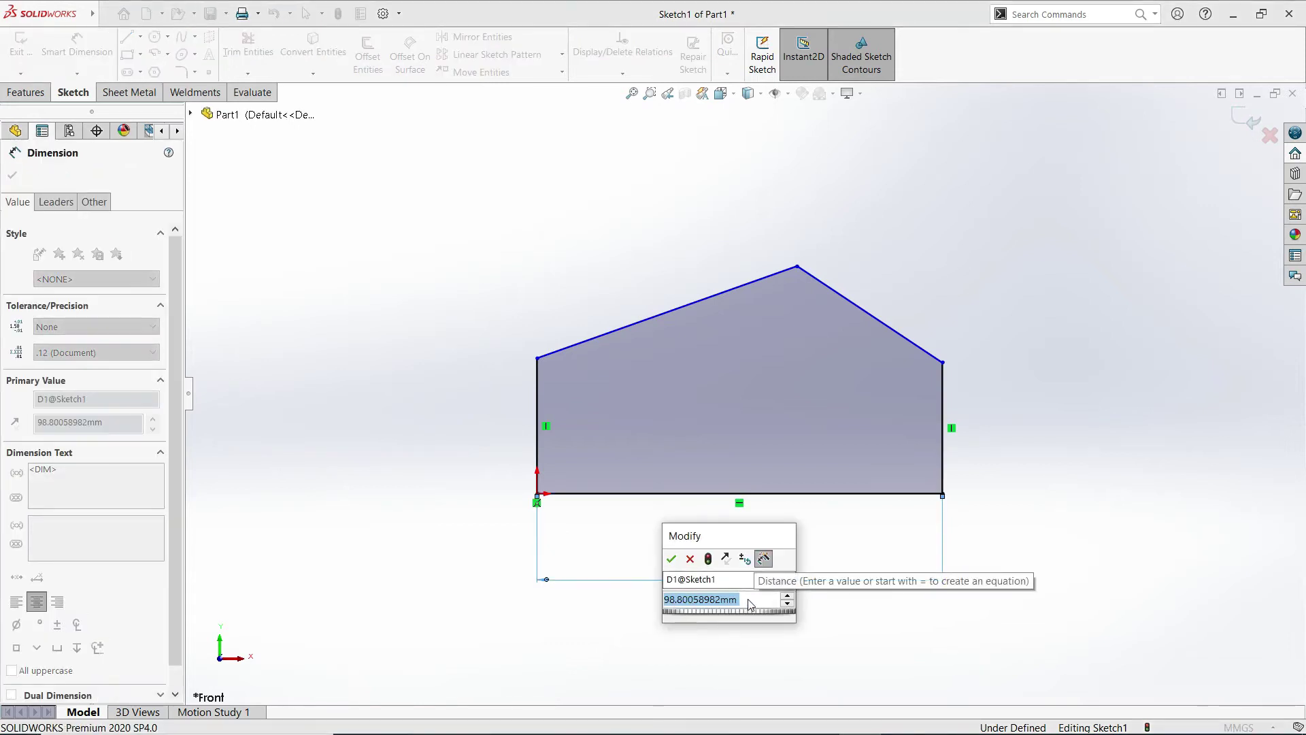
pyautogui.write('100')
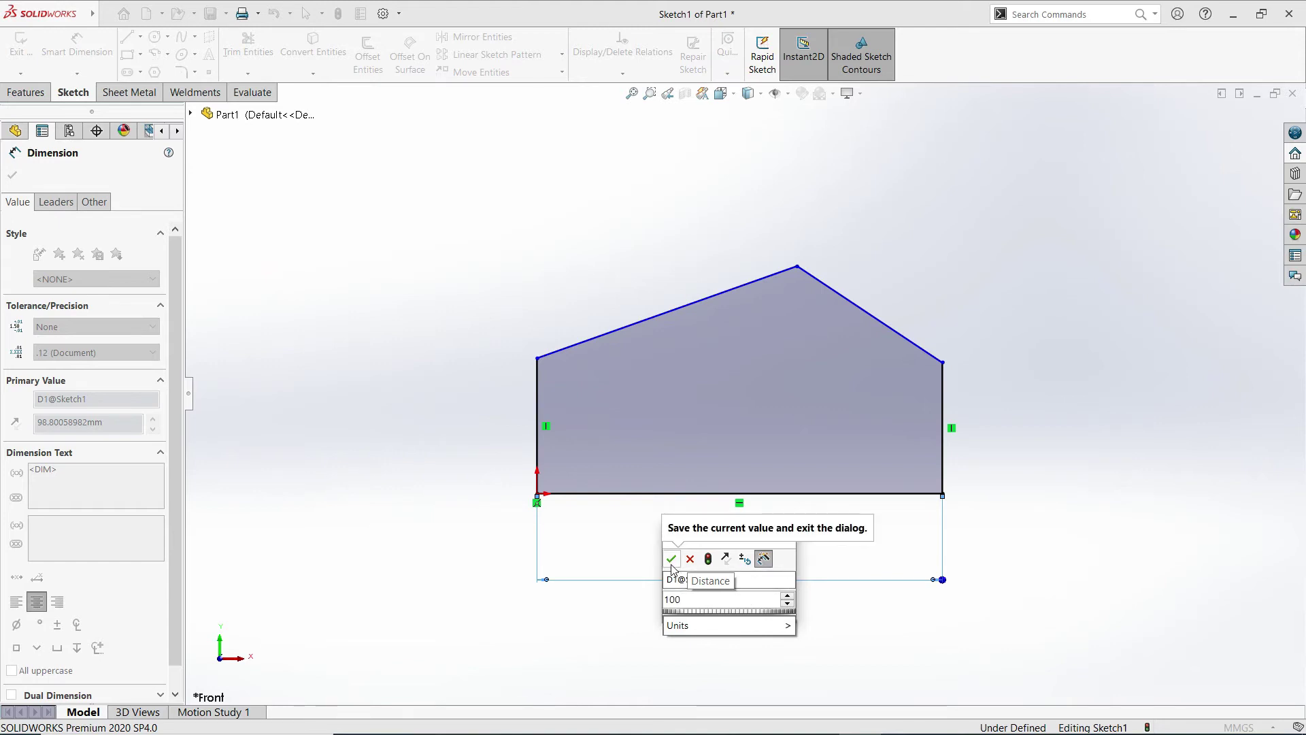
pyautogui.moveTo(713, 627)
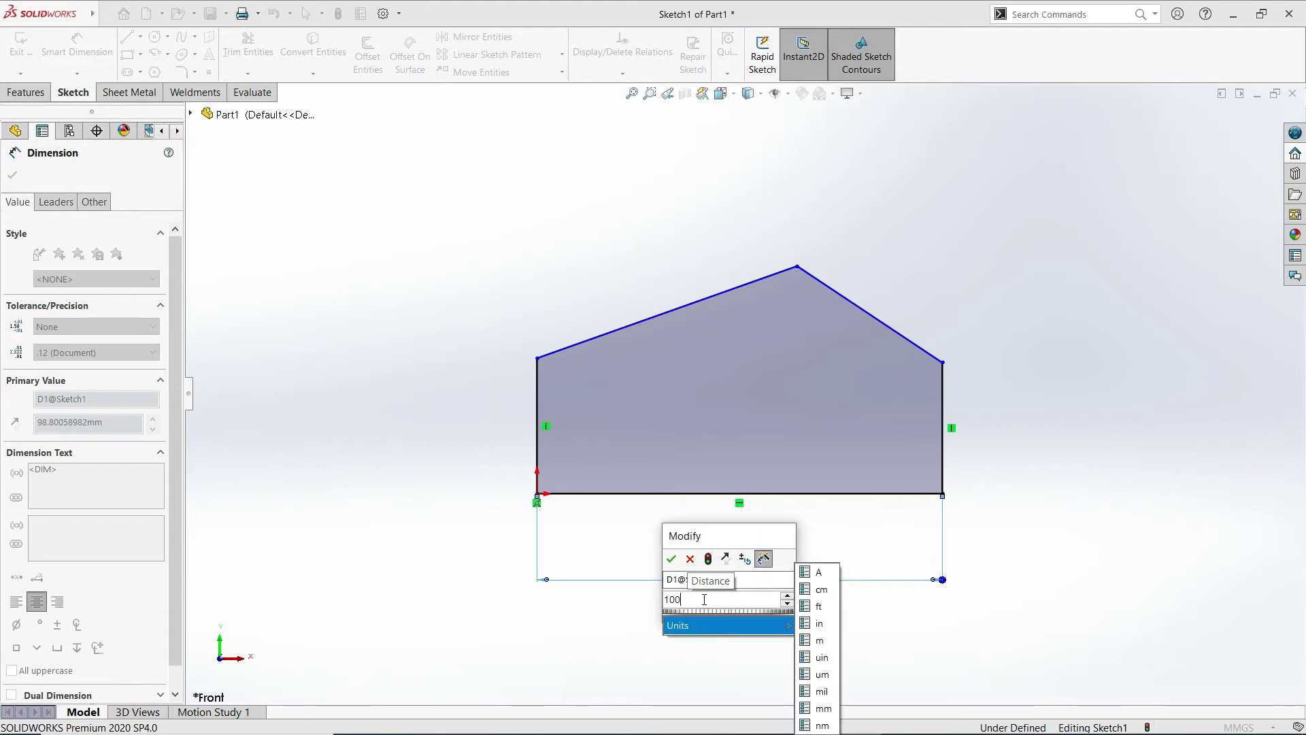
pyautogui.press('Return')
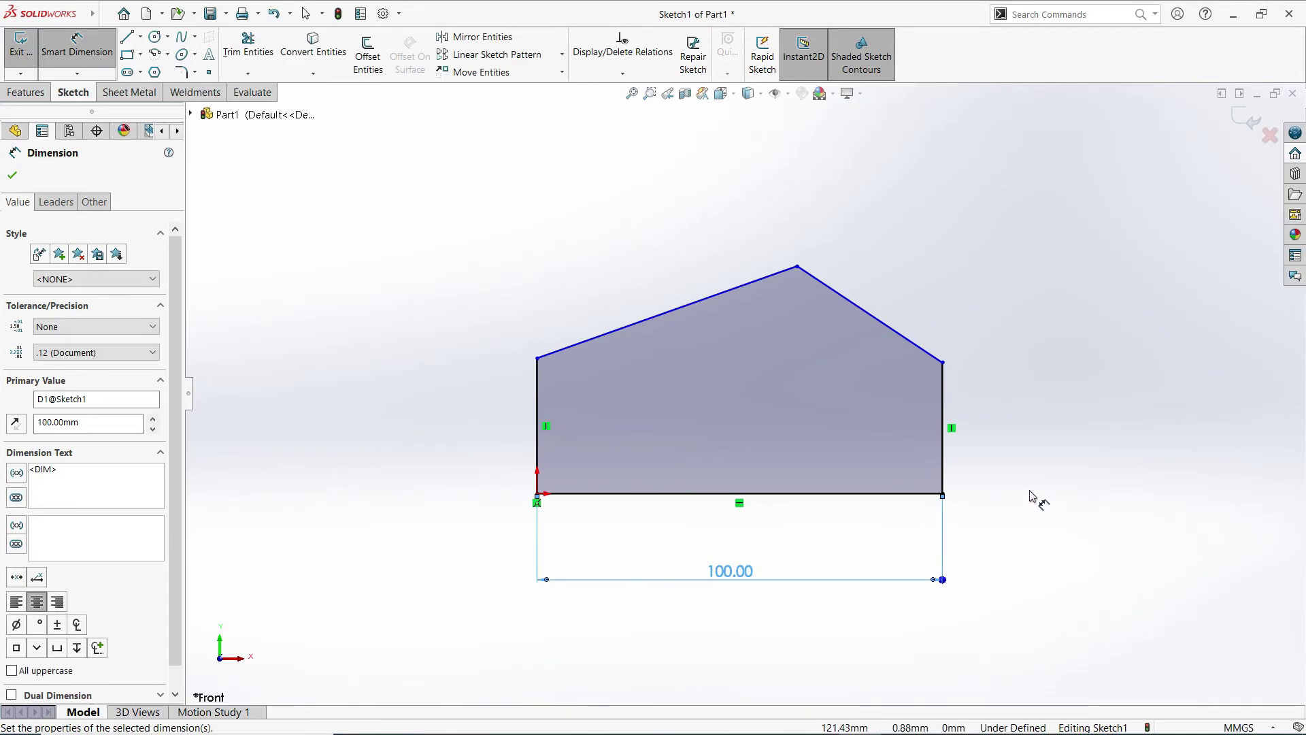
pyautogui.click(1031, 496)
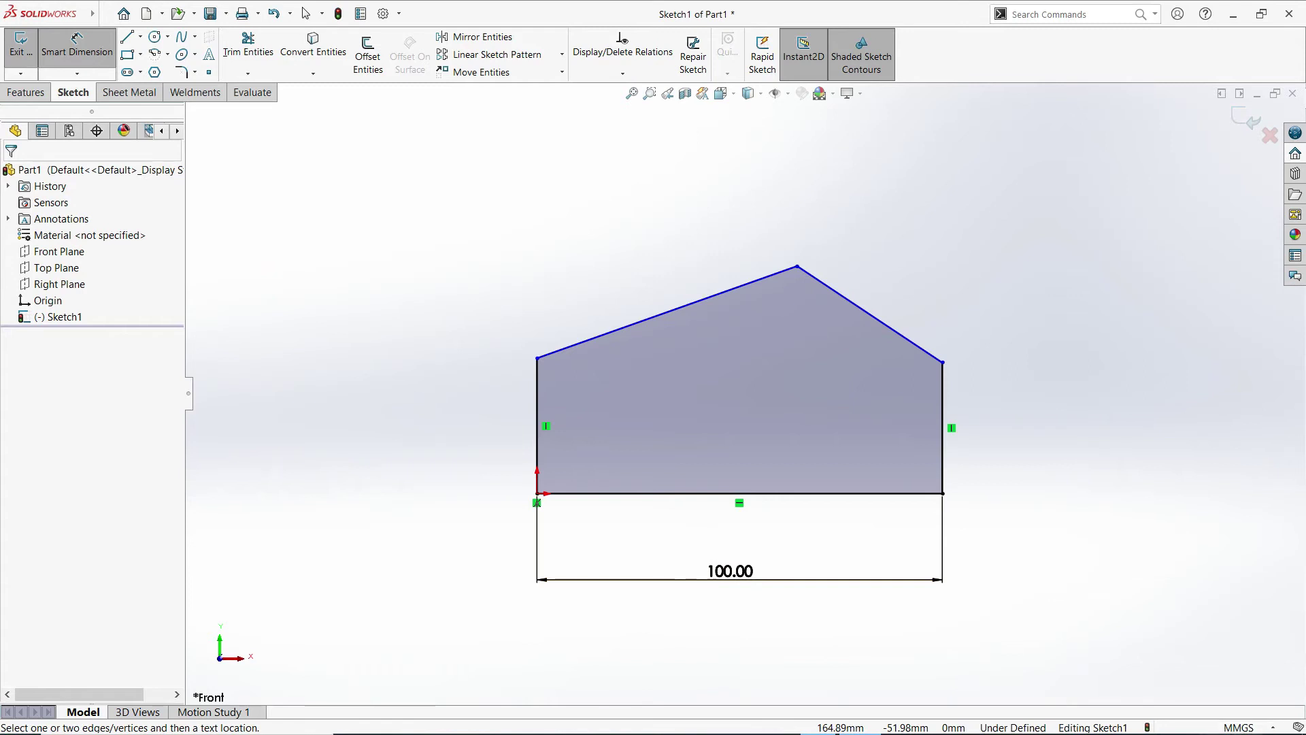
# - Dimension the profile's right vertical line to 30 mm
pyautogui.click(945, 452)
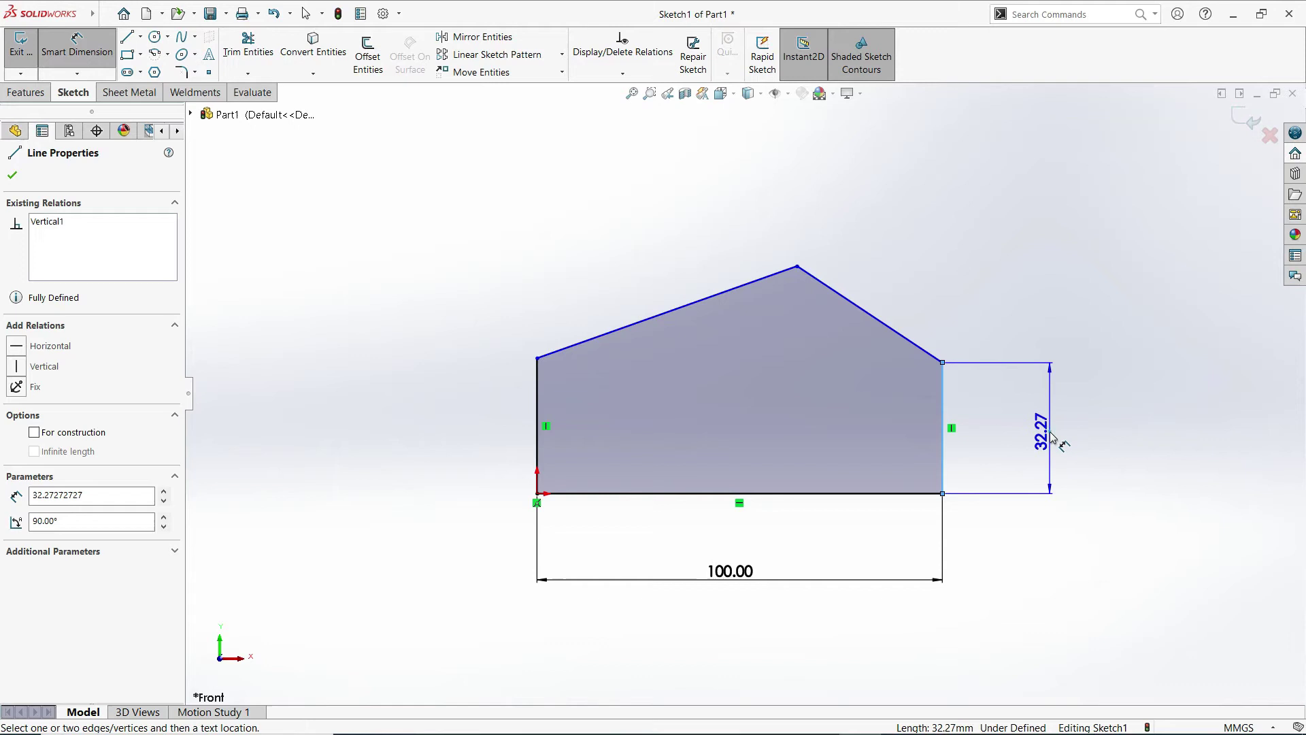
pyautogui.click(1054, 438)
pyautogui.write('30')
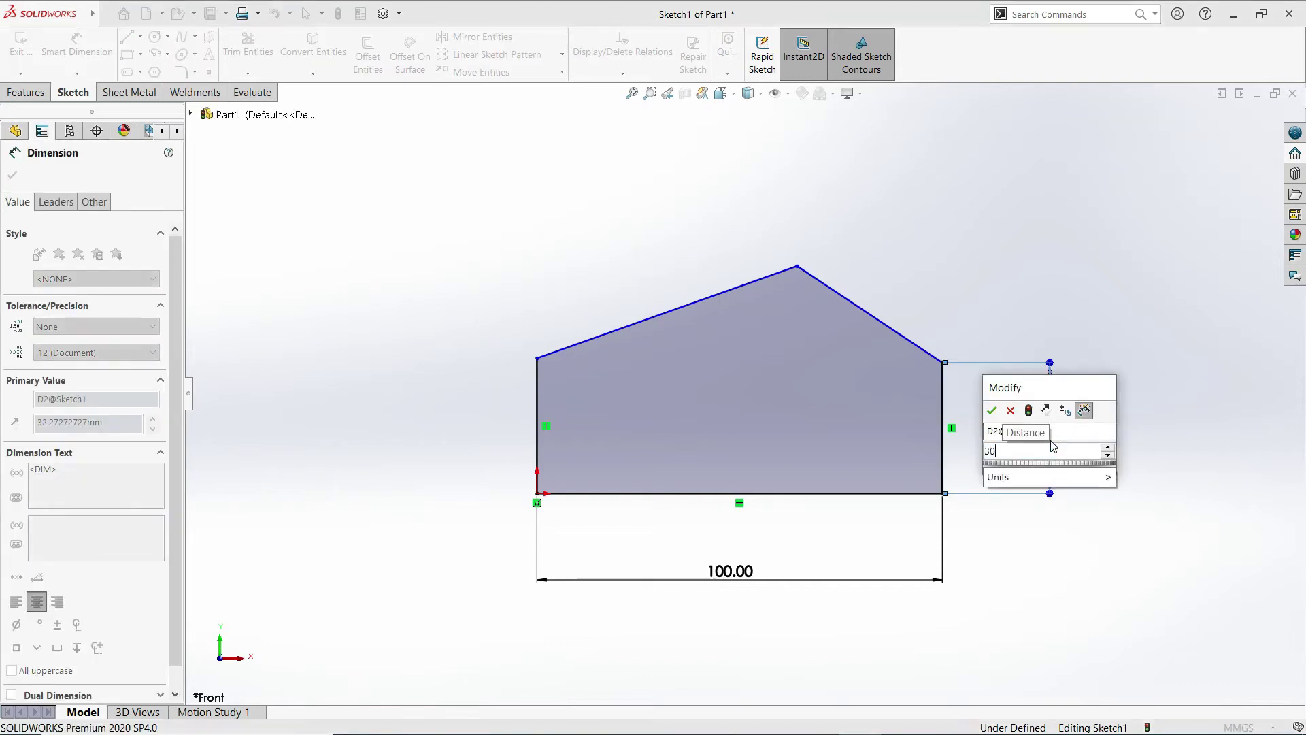
pyautogui.click(993, 411)
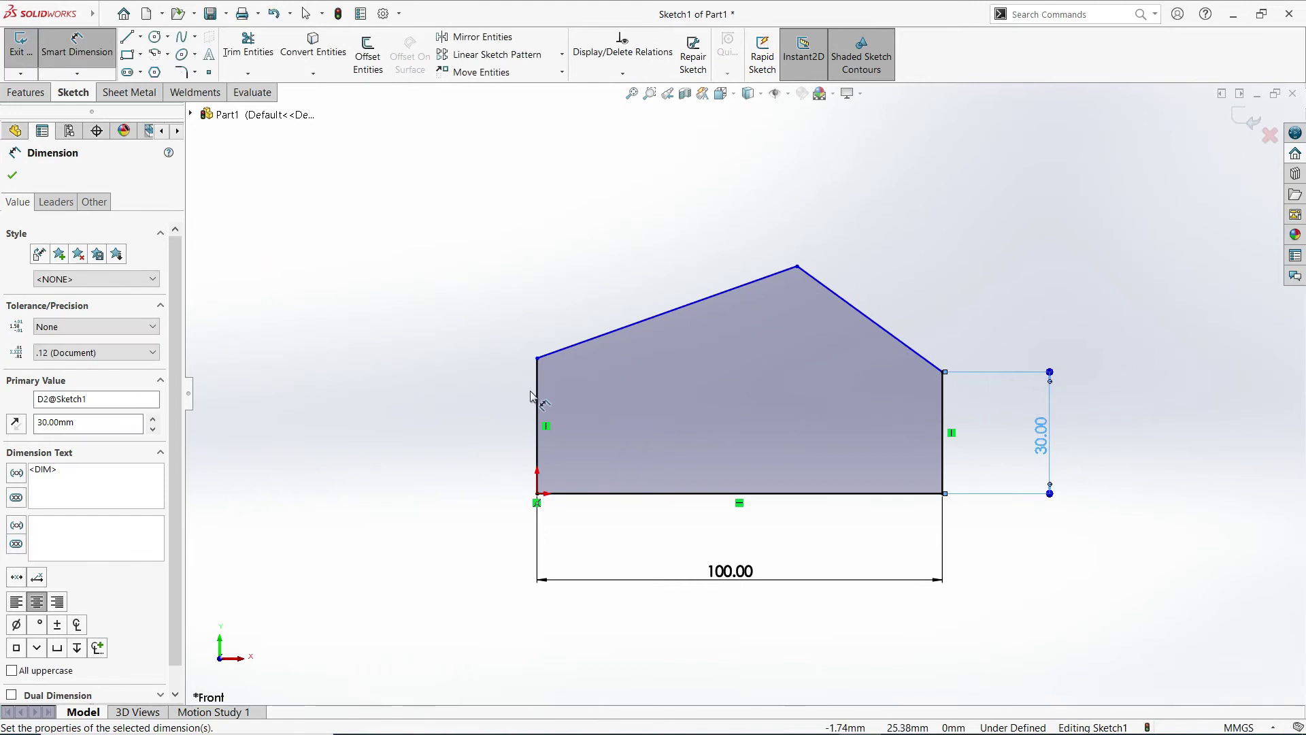
# - Dimension the profile's left vertical line, which rises from the origin, to 70 mm
pyautogui.click(536, 396)
pyautogui.click(434, 405)
pyautogui.write('70')
pyautogui.press('Return')
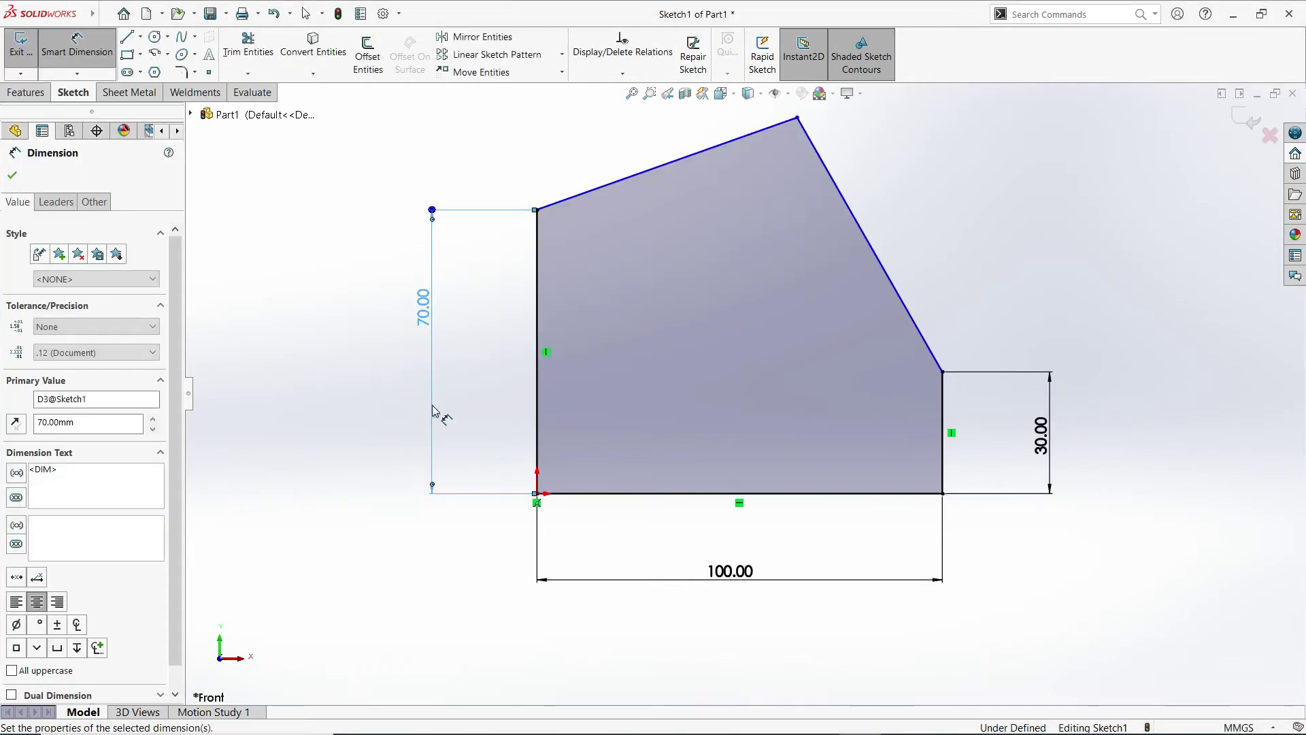
# - Dimension the angle between the profile's two sloped top lines to 100 degrees
pyautogui.scroll(2, 838, 378)
pyautogui.scroll(-4, 810, 259)
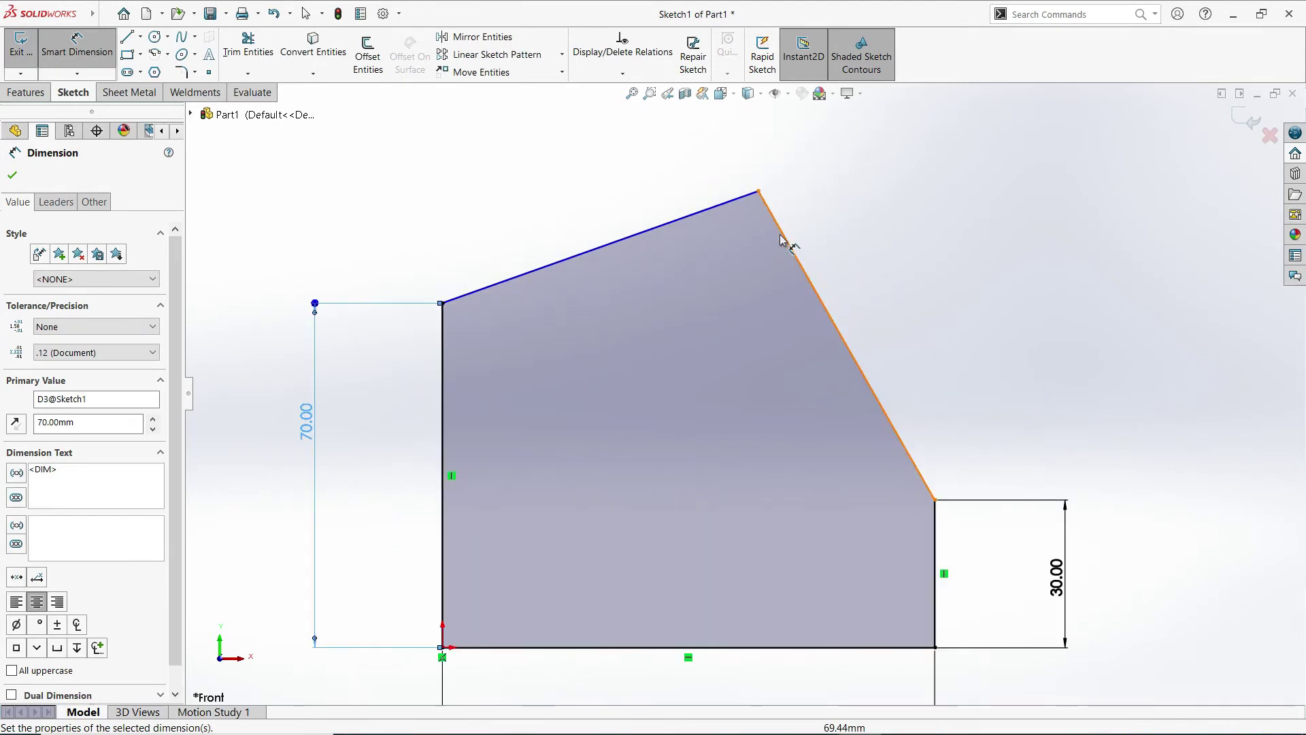
pyautogui.click(701, 212)
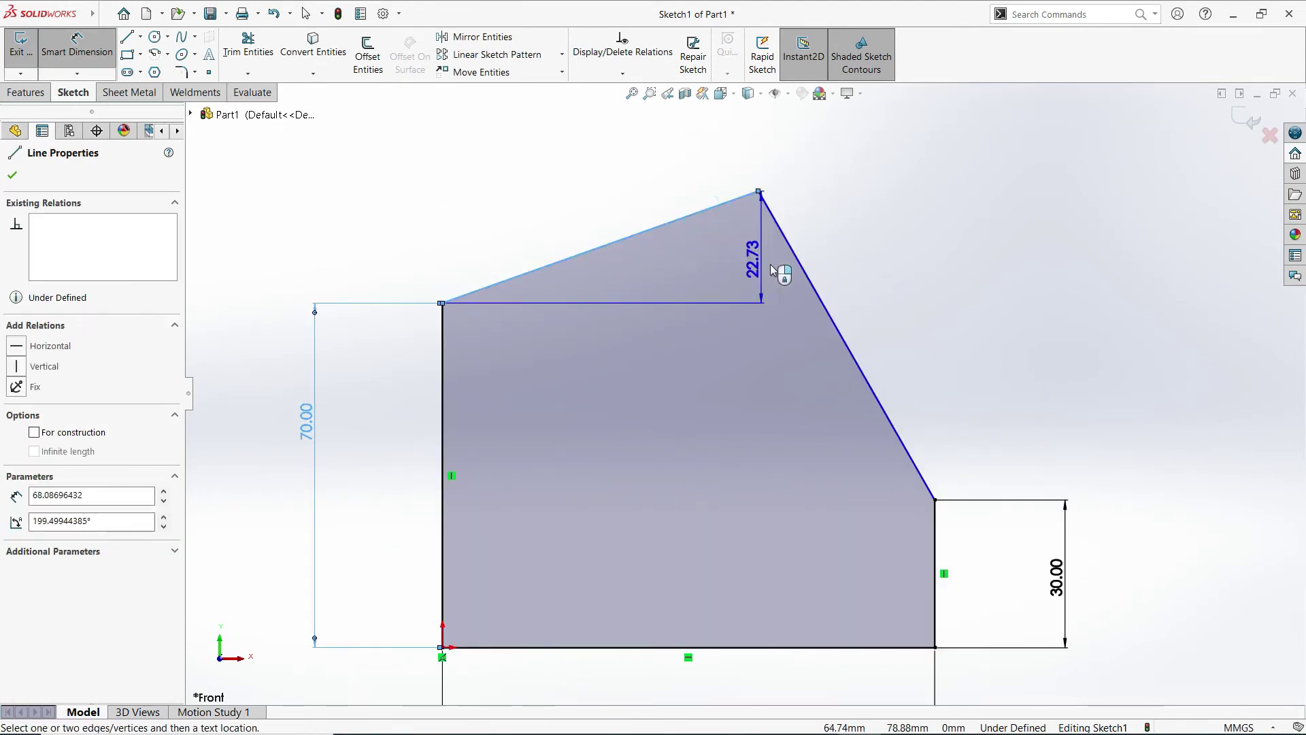
pyautogui.click(807, 276)
pyautogui.click(762, 315)
pyautogui.write('100')
pyautogui.press('Return')
pyautogui.click(906, 333)
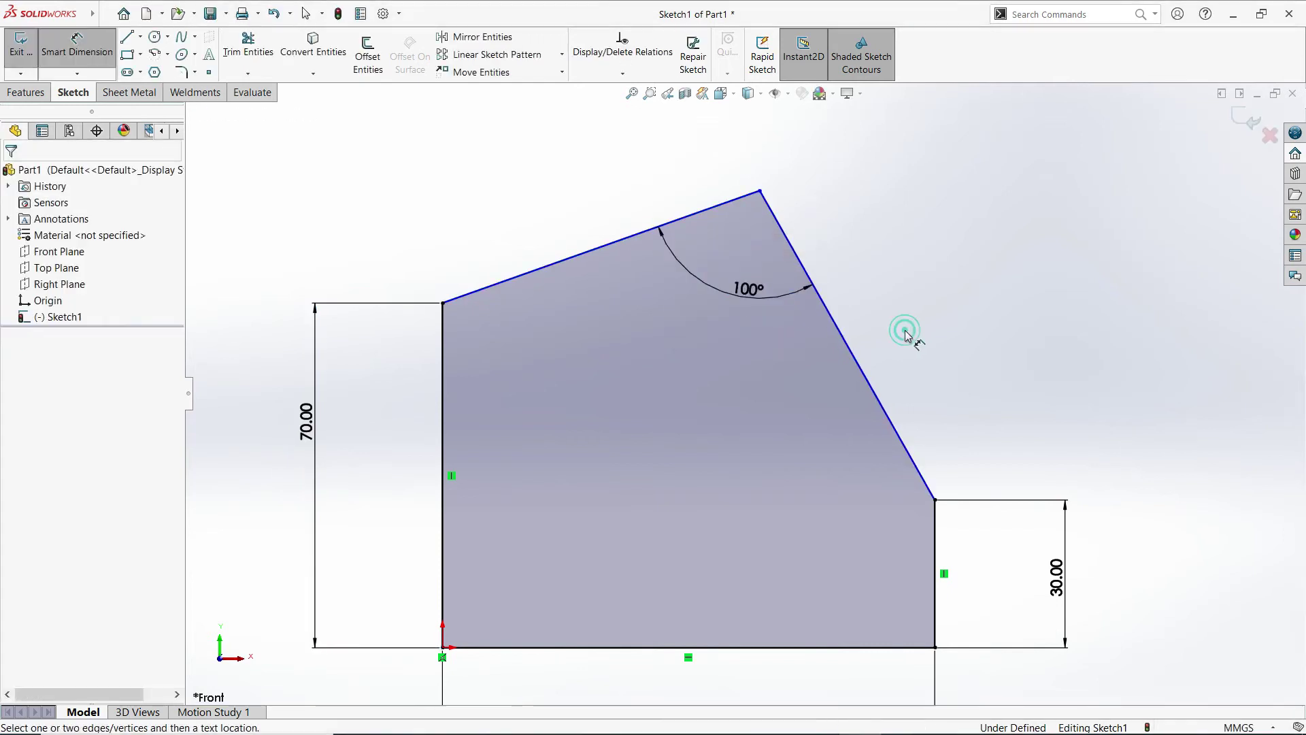
pyautogui.scroll(-1, 906, 344)
pyautogui.scroll(3, 899, 408)
pyautogui.scroll(-1, 685, 454)
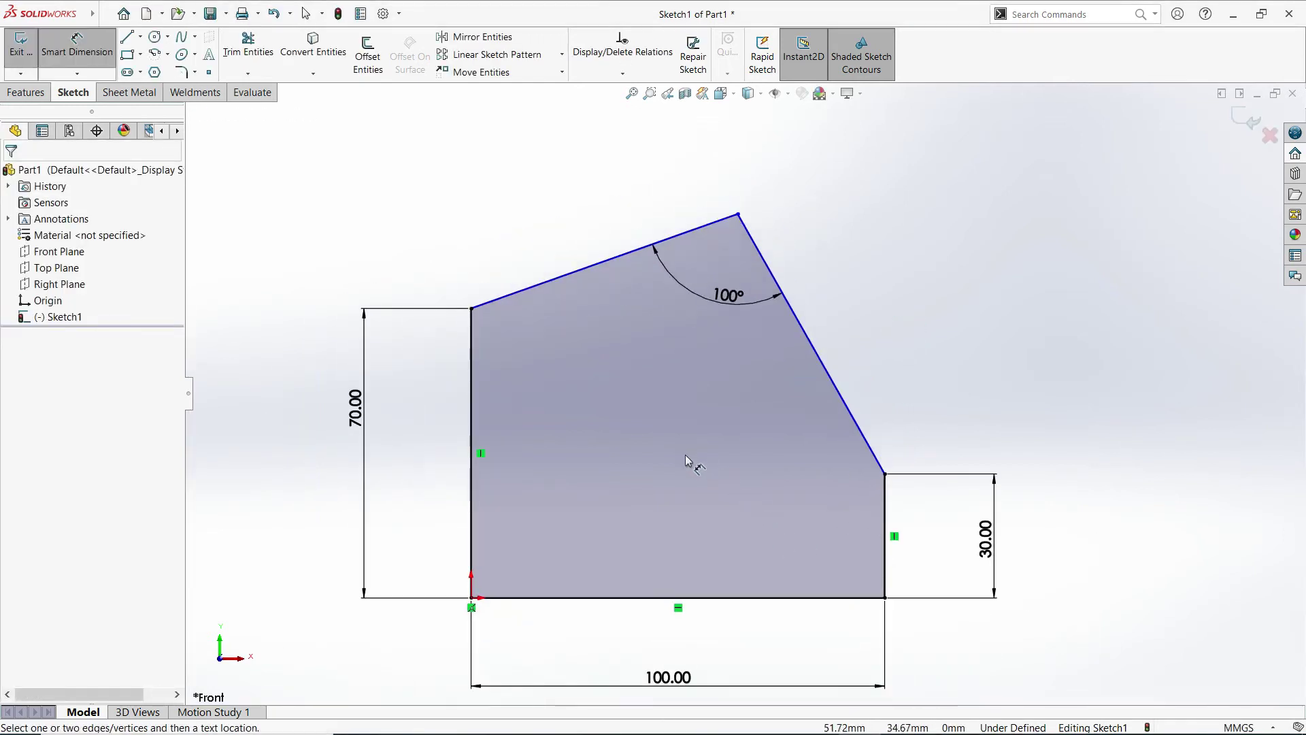
pyautogui.scroll(1, 685, 454)
pyautogui.scroll(-1, 659, 506)
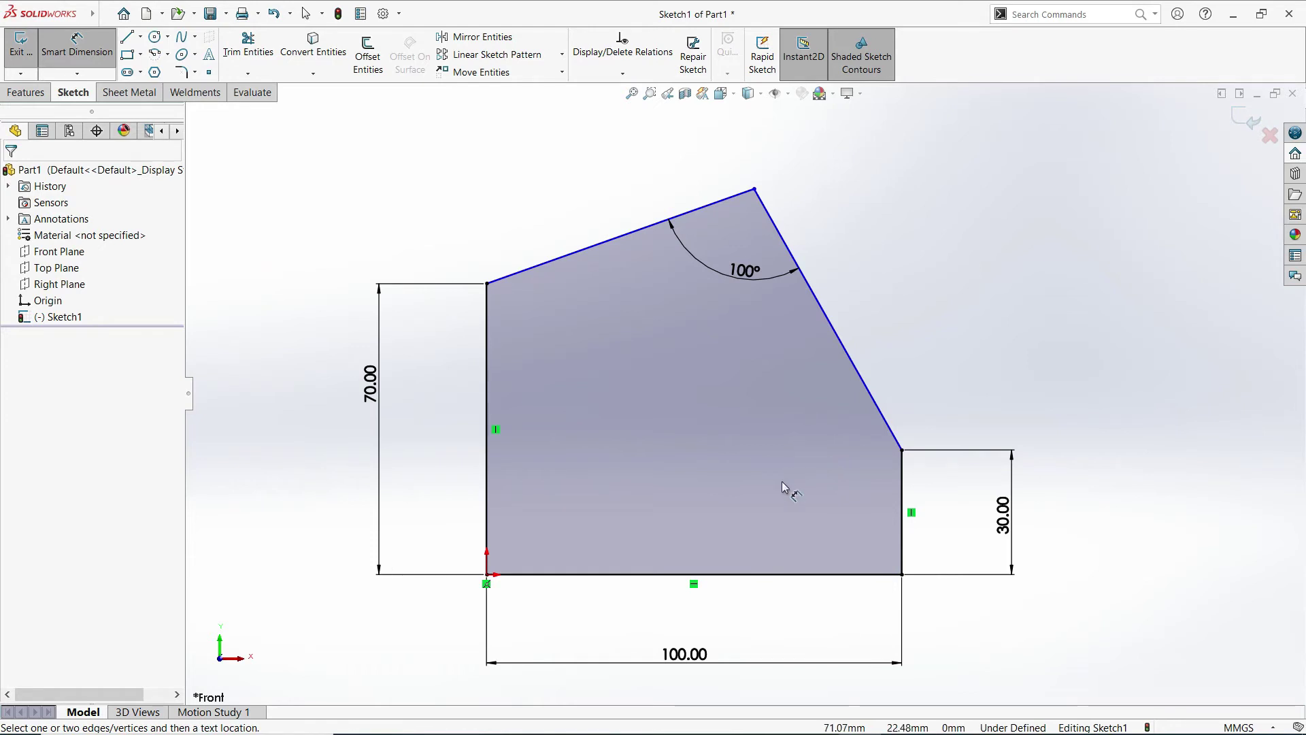
# - Dimension the horizontal distance between the profile's upper-left corner and its peak to 65 mm
pyautogui.scroll(2, 706, 493)
pyautogui.scroll(-2, 701, 442)
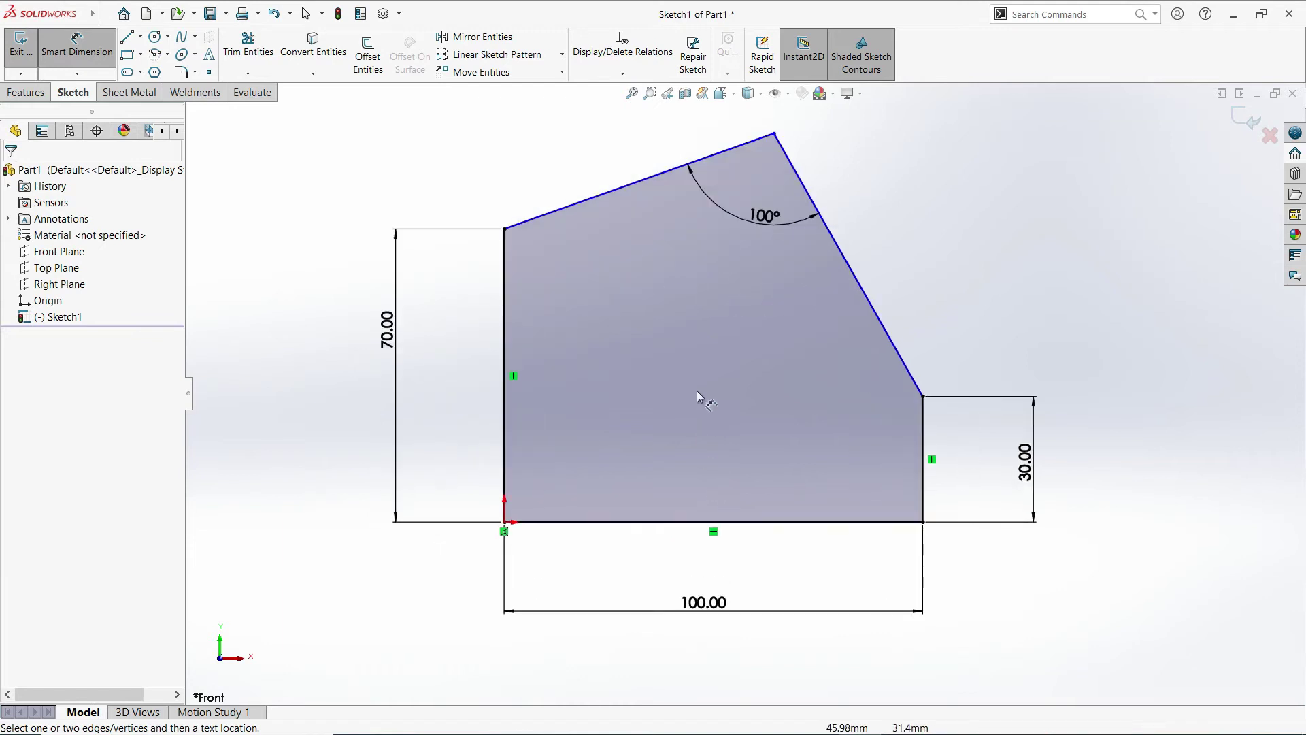
pyautogui.scroll(2, 748, 248)
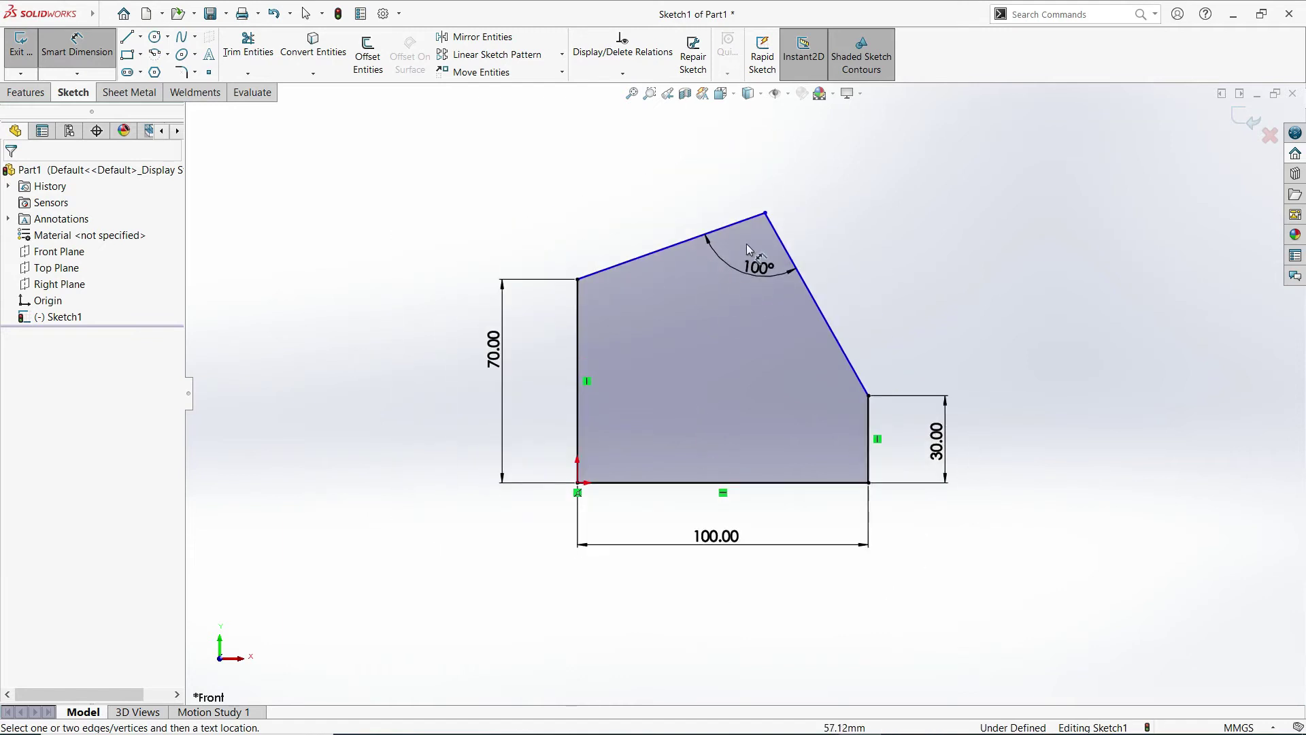
pyautogui.click(765, 214)
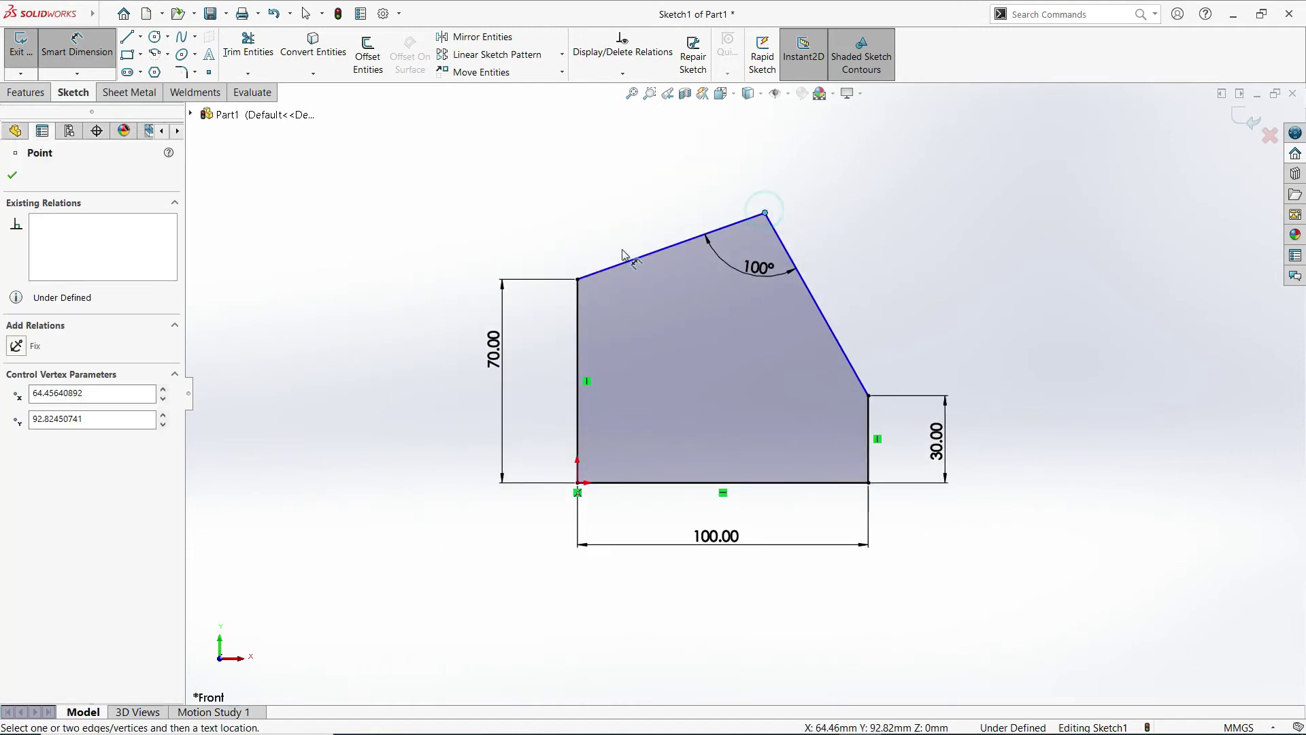
pyautogui.click(578, 280)
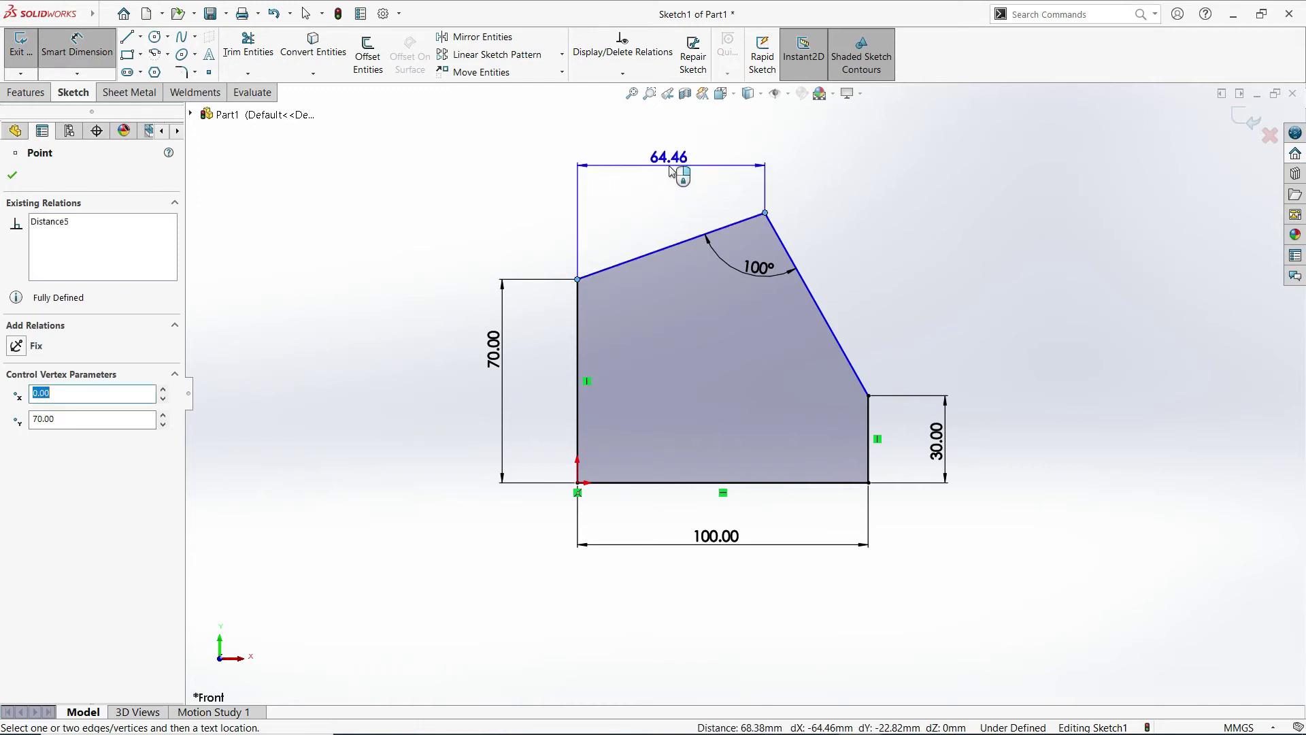
pyautogui.click(667, 166)
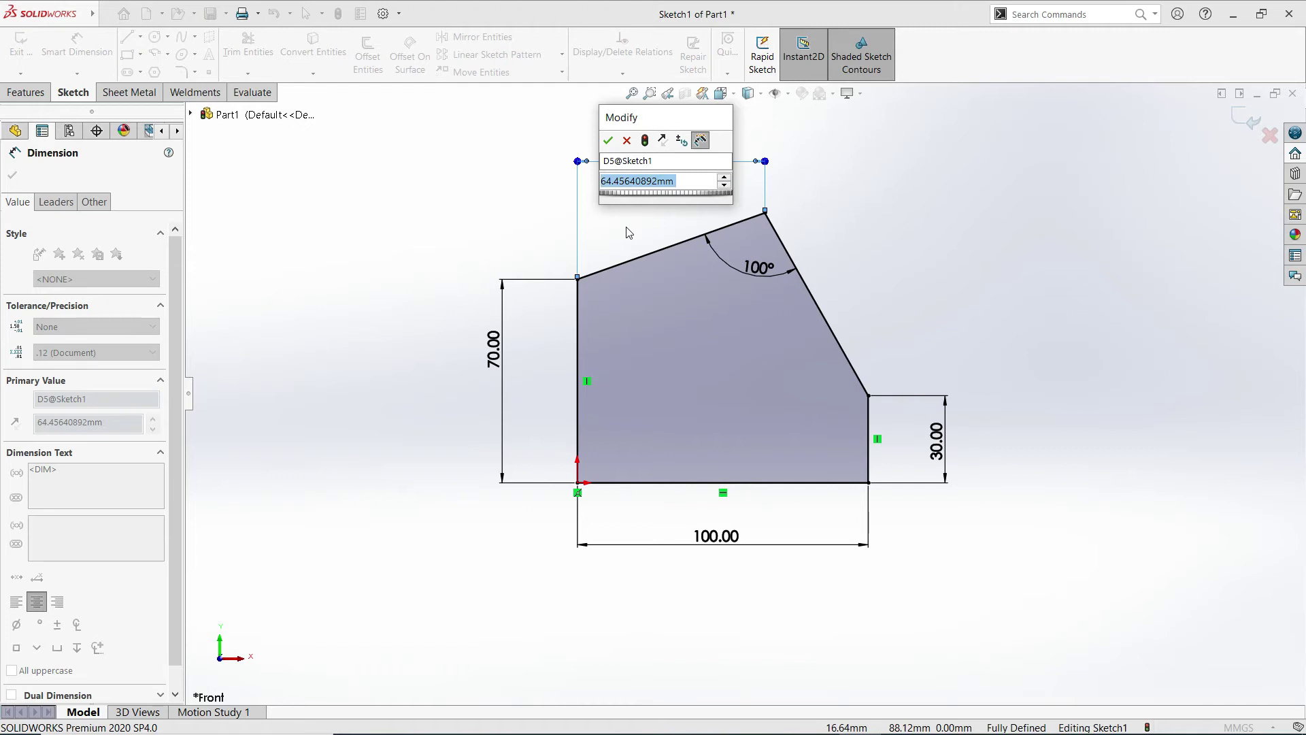
pyautogui.write('65')
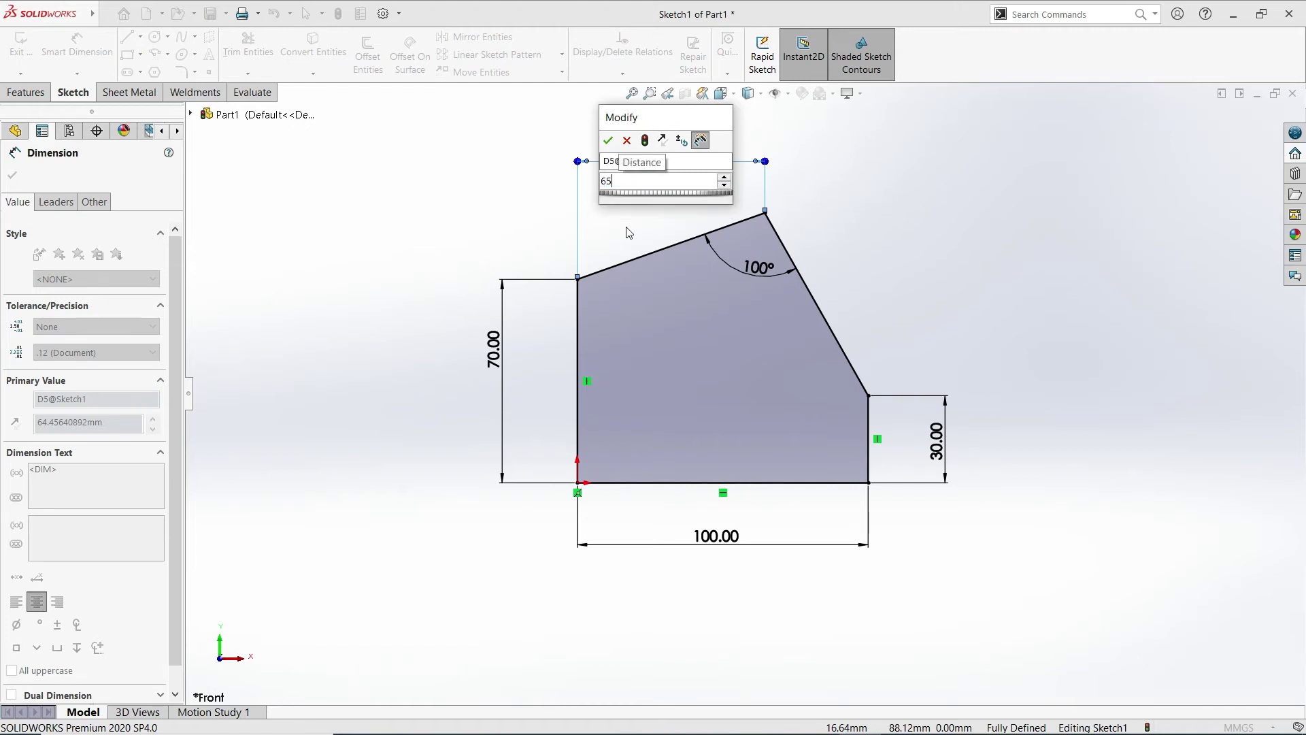
pyautogui.press('Return')
pyautogui.click(912, 275)
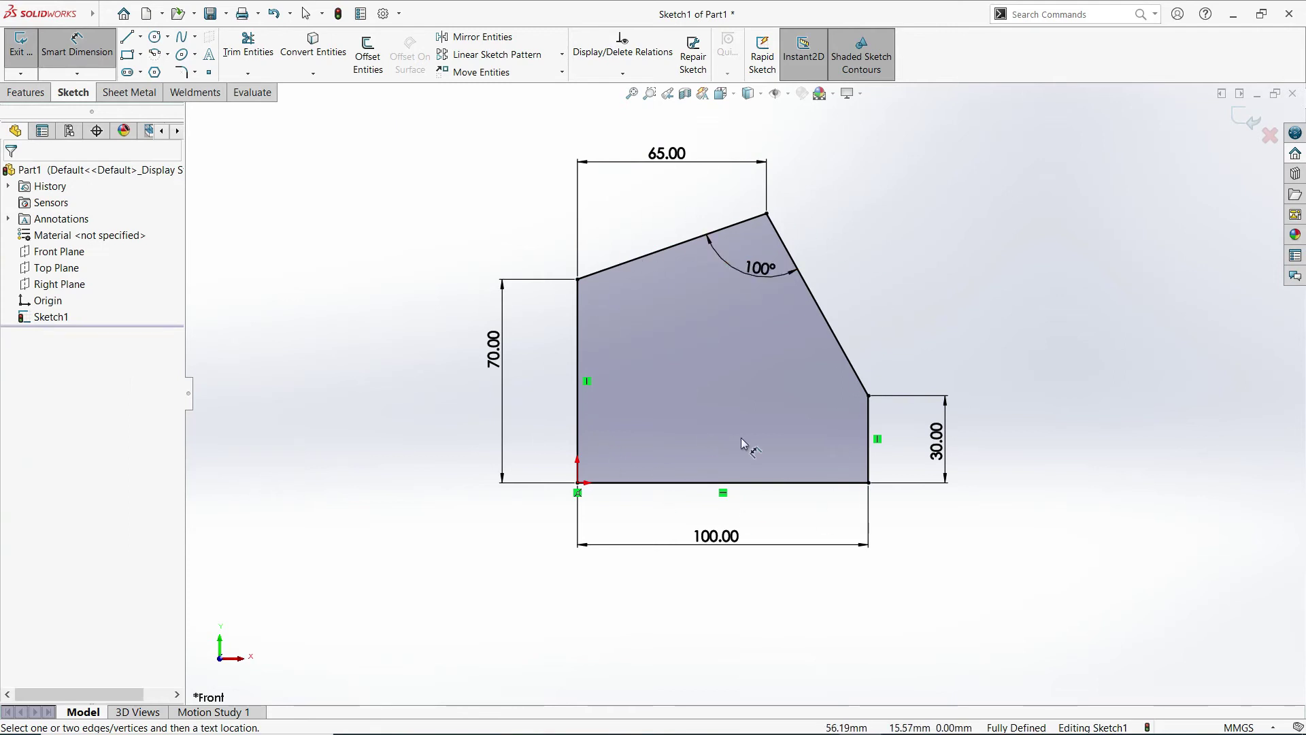
# - Try to add an angle dimension between the right sloped line and the right vertical line, and leave Smart Dimension
pyautogui.click(831, 336)
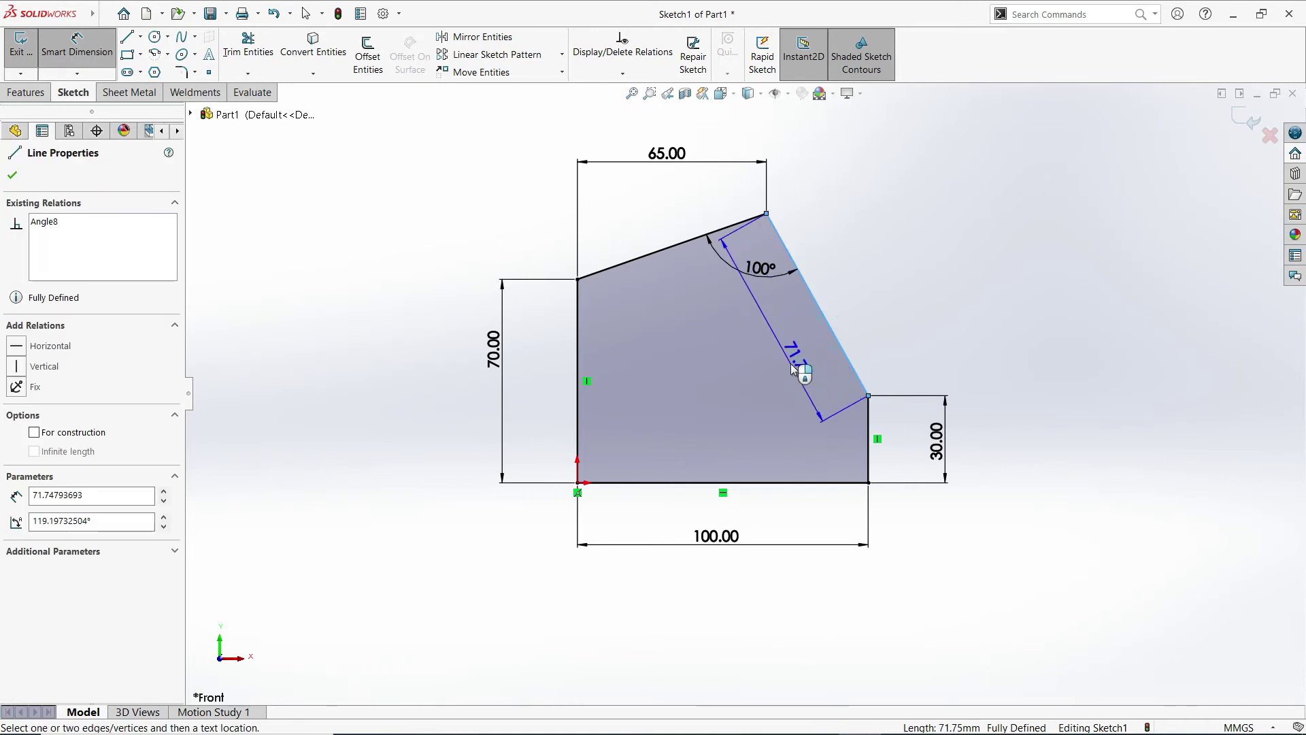
pyautogui.click(869, 454)
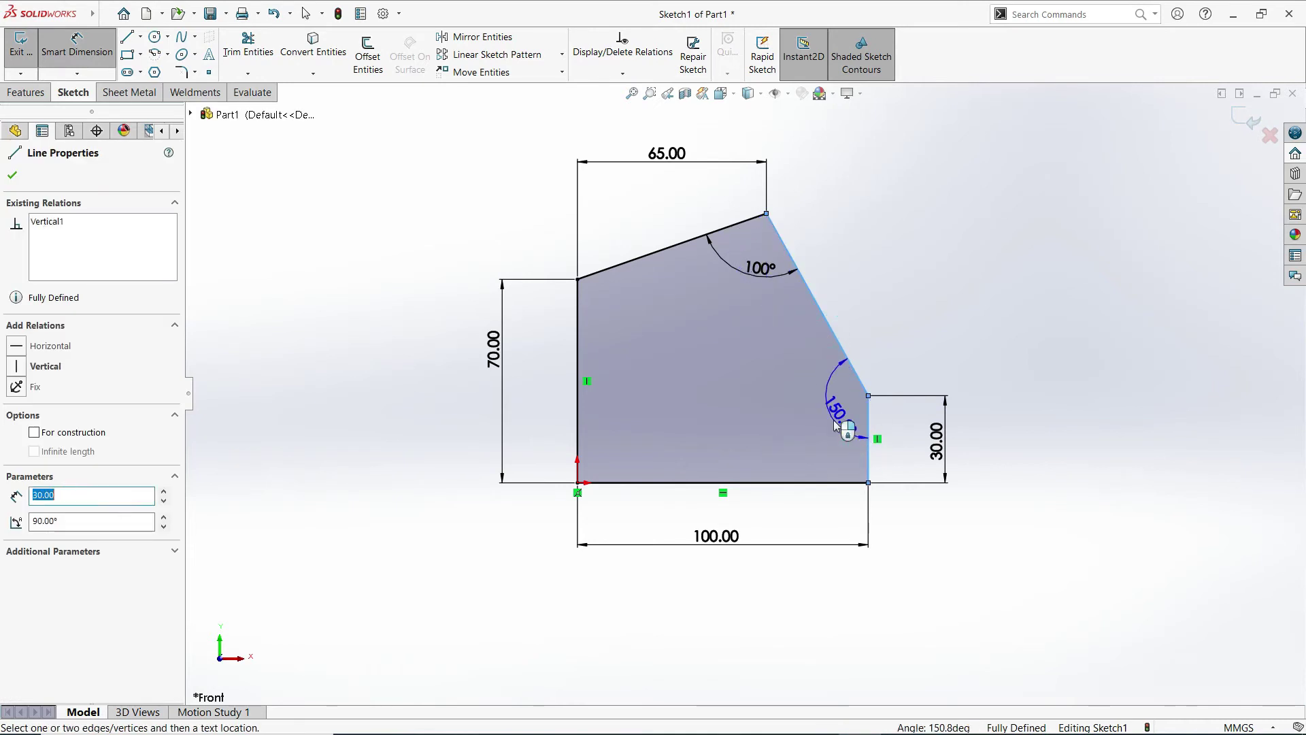
pyautogui.click(839, 425)
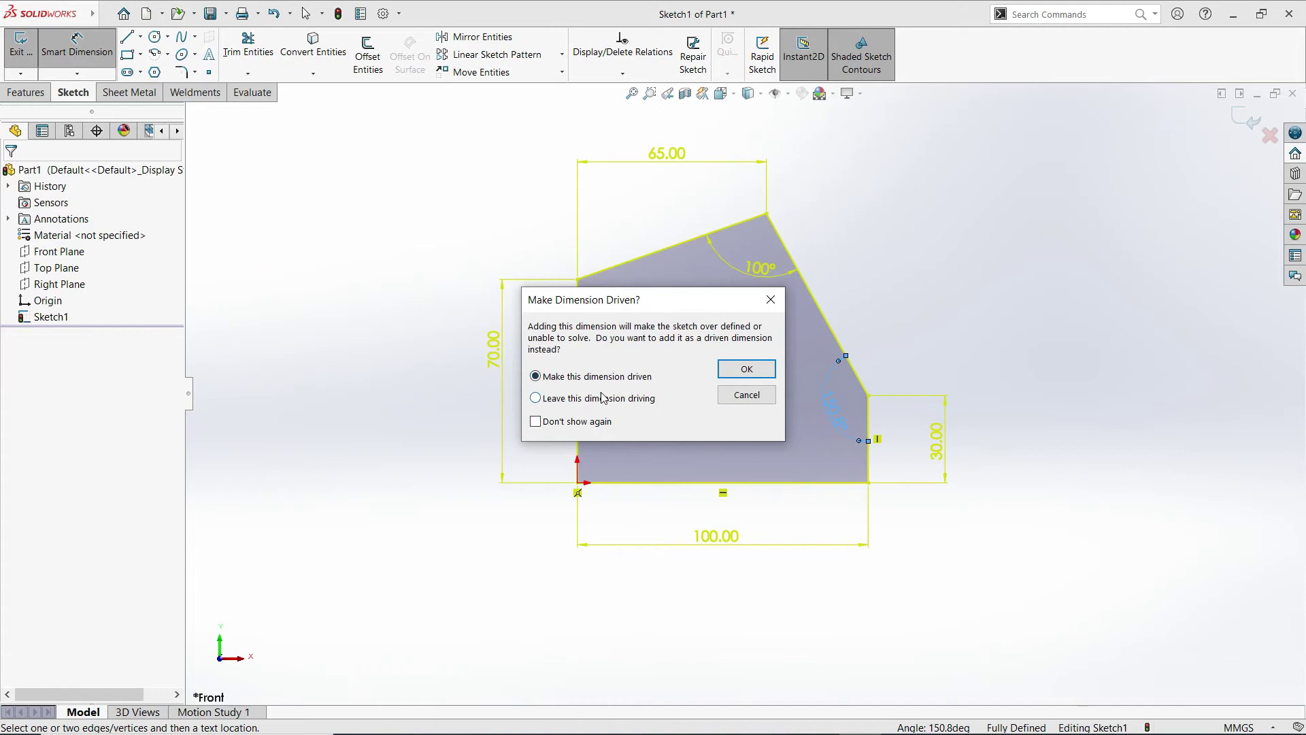
pyautogui.moveTo(706, 309)
pyautogui.mouseDown()
pyautogui.moveTo(473, 436)
pyautogui.moveTo(576, 463)
pyautogui.mouseUp()
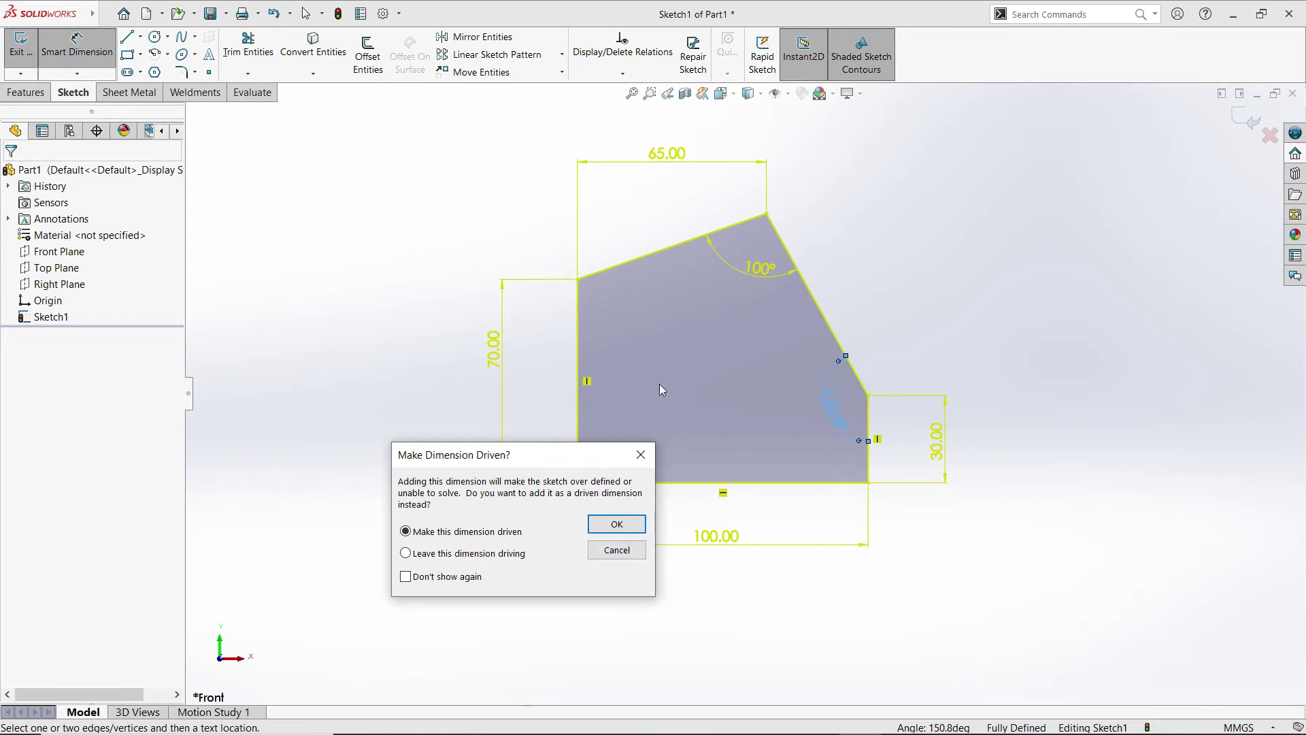
pyautogui.click(615, 551)
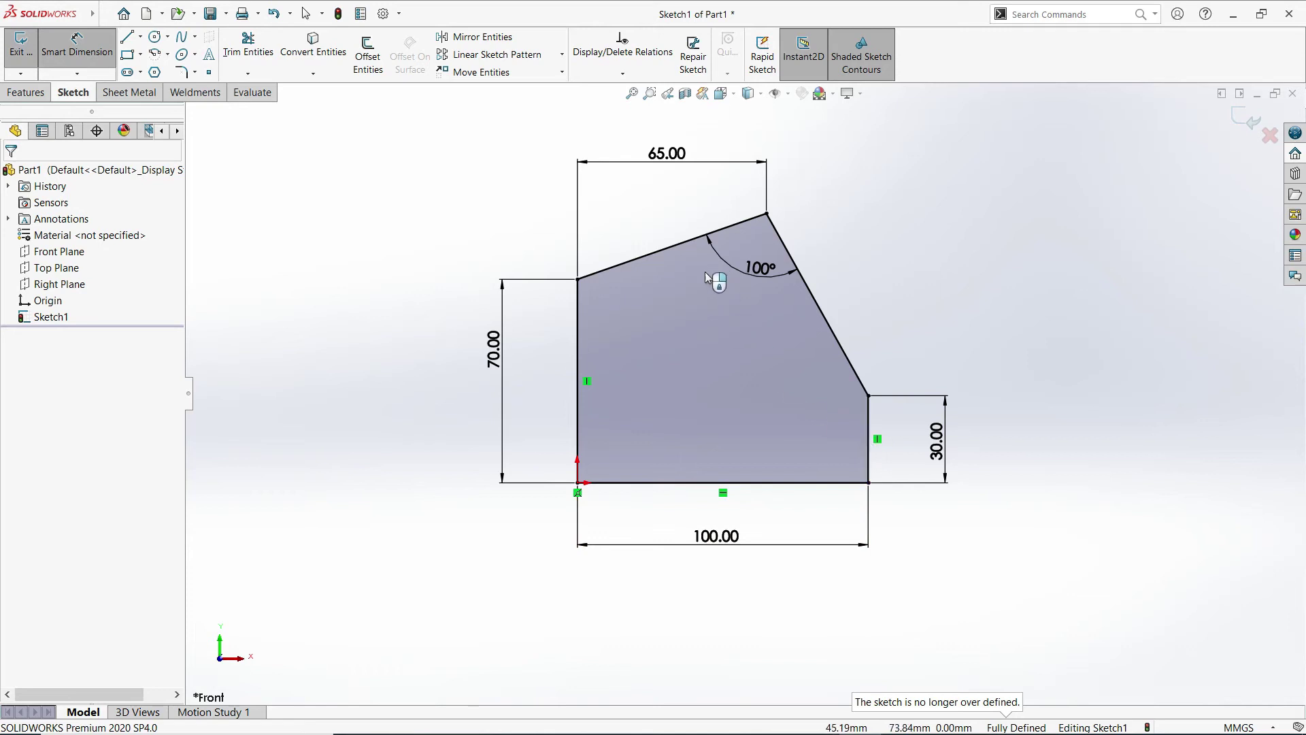
pyautogui.scroll(3, 791, 332)
pyautogui.scroll(-4, 797, 336)
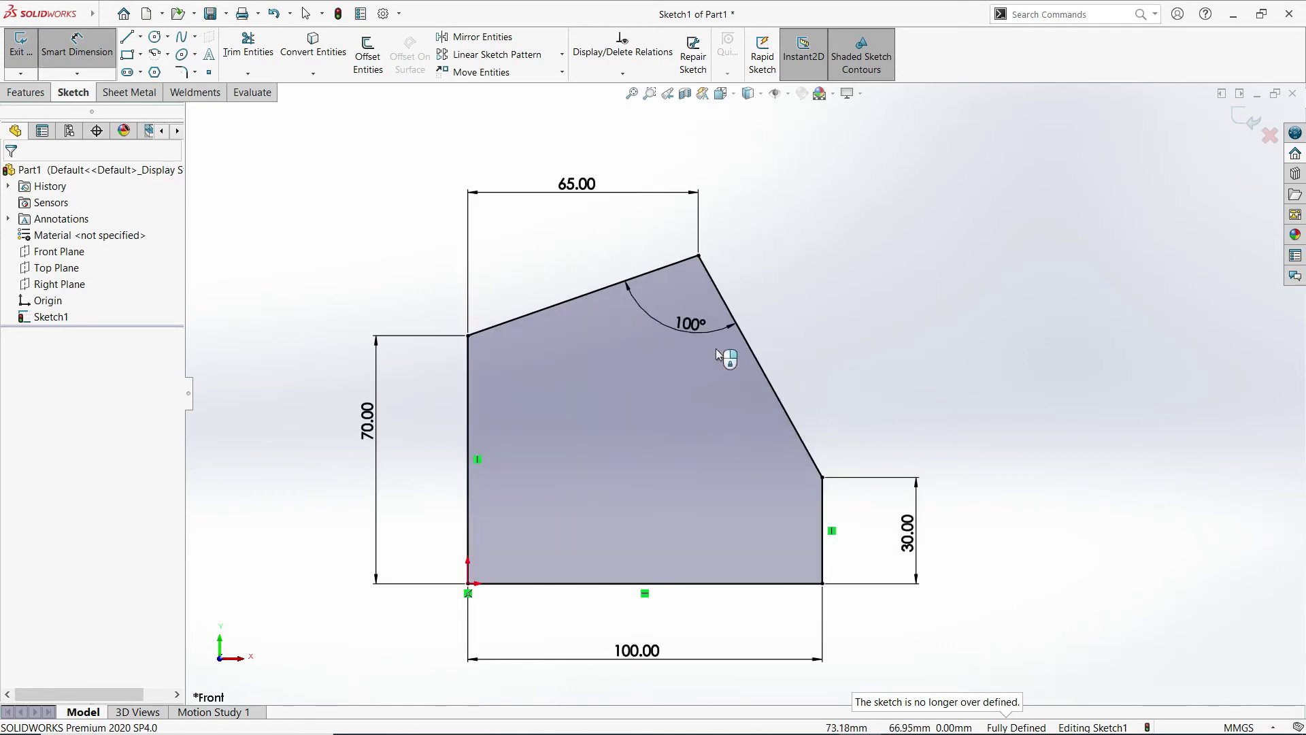
pyautogui.click(630, 312)
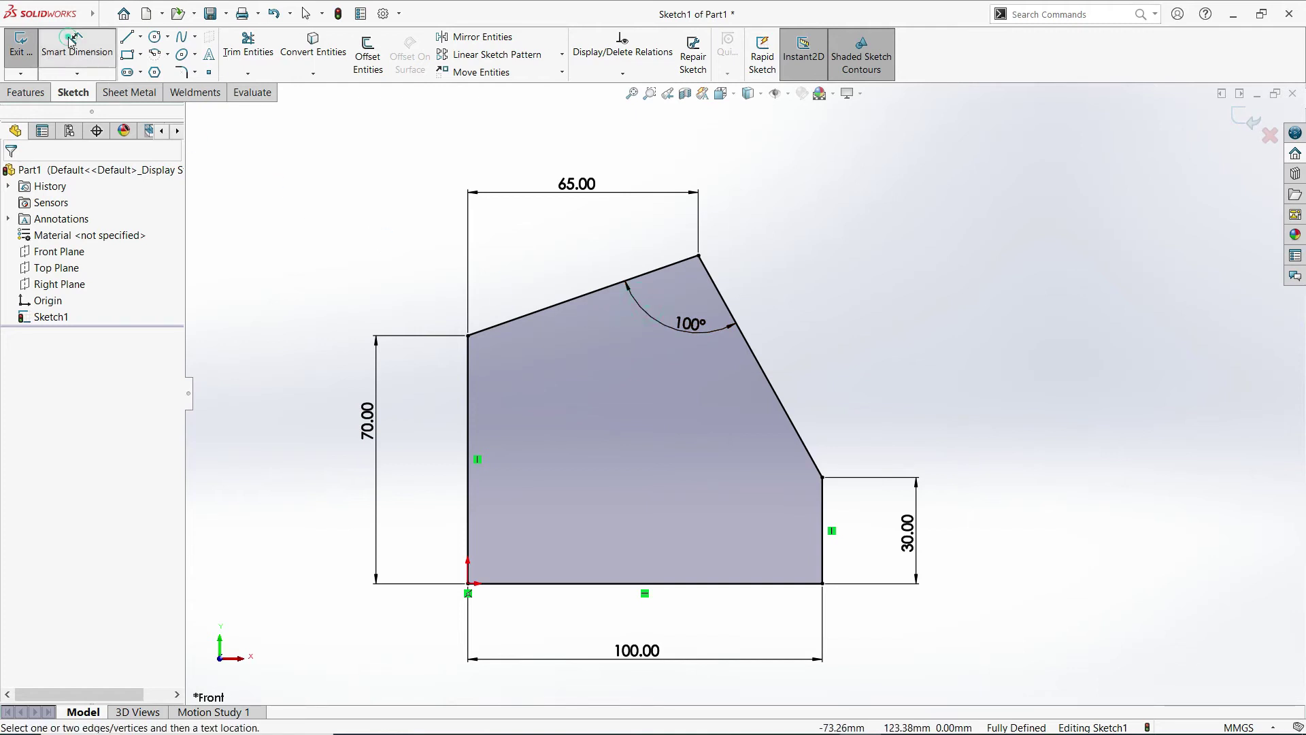
pyautogui.click(77, 46)
pyautogui.click(646, 318)
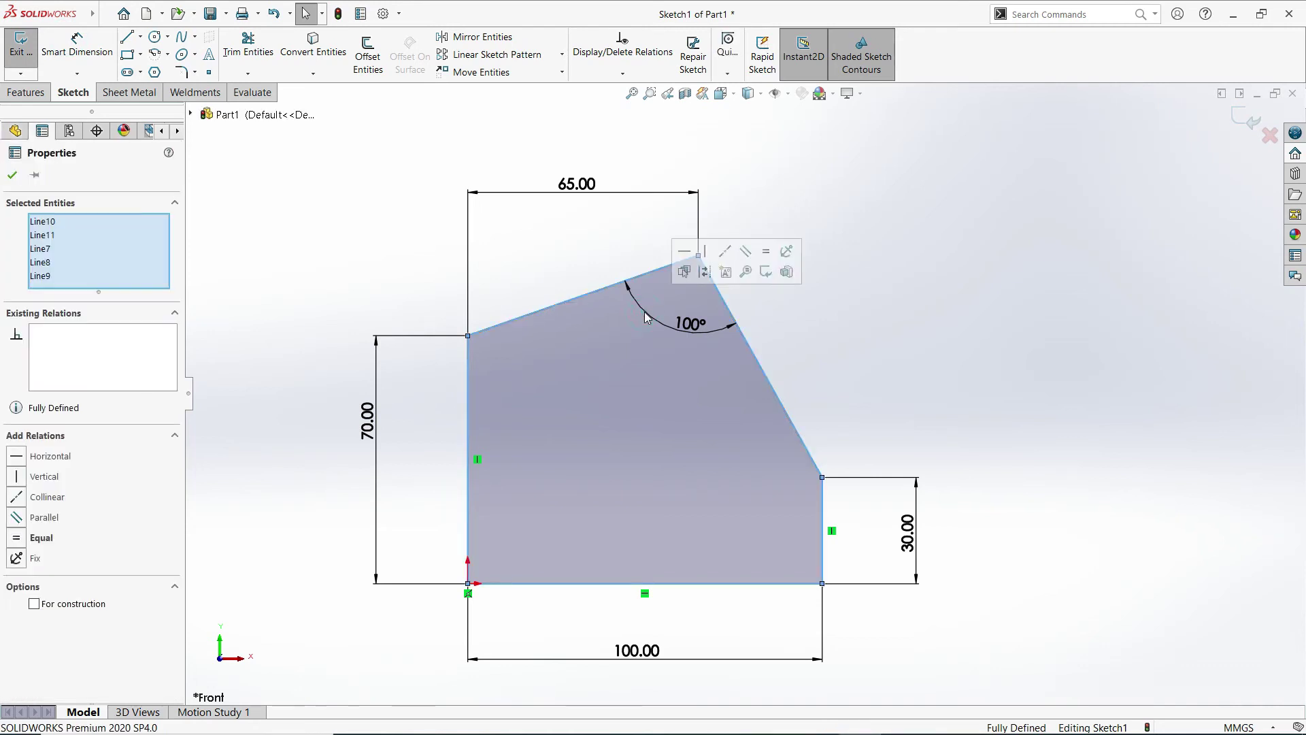
pyautogui.click(862, 346)
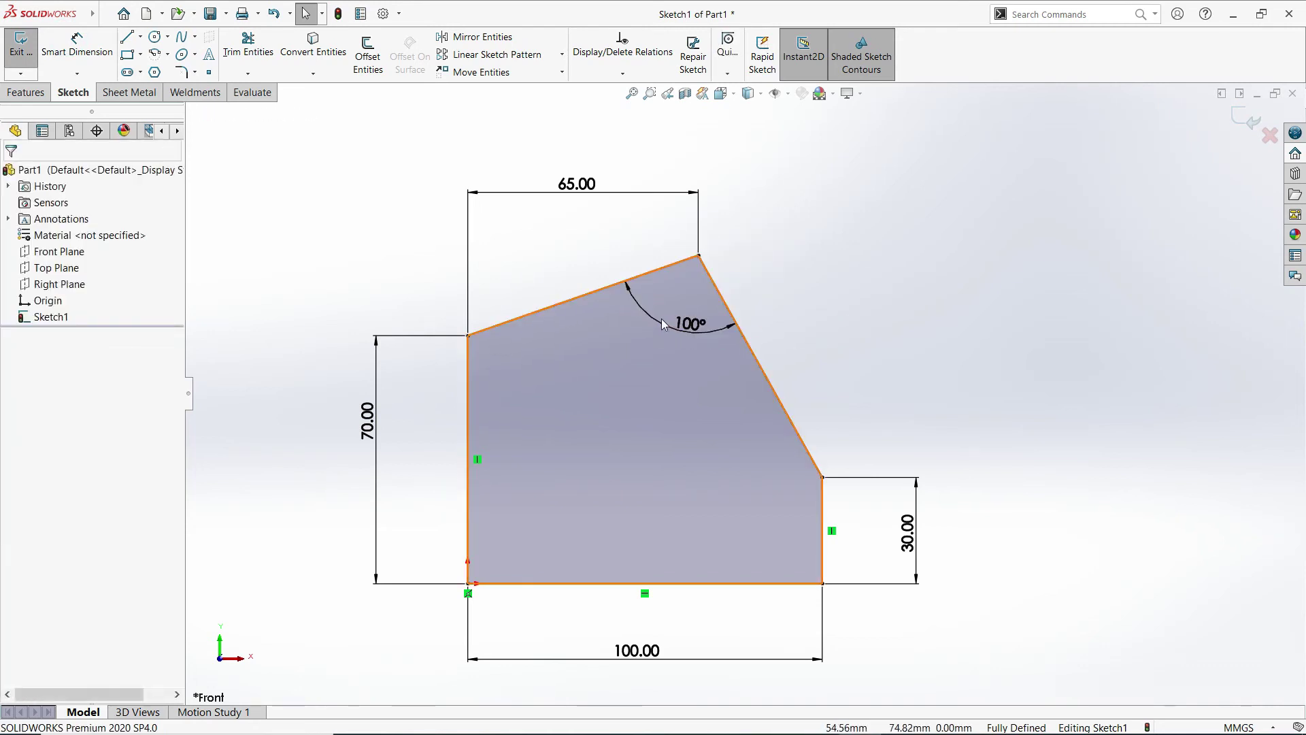
pyautogui.click(723, 327)
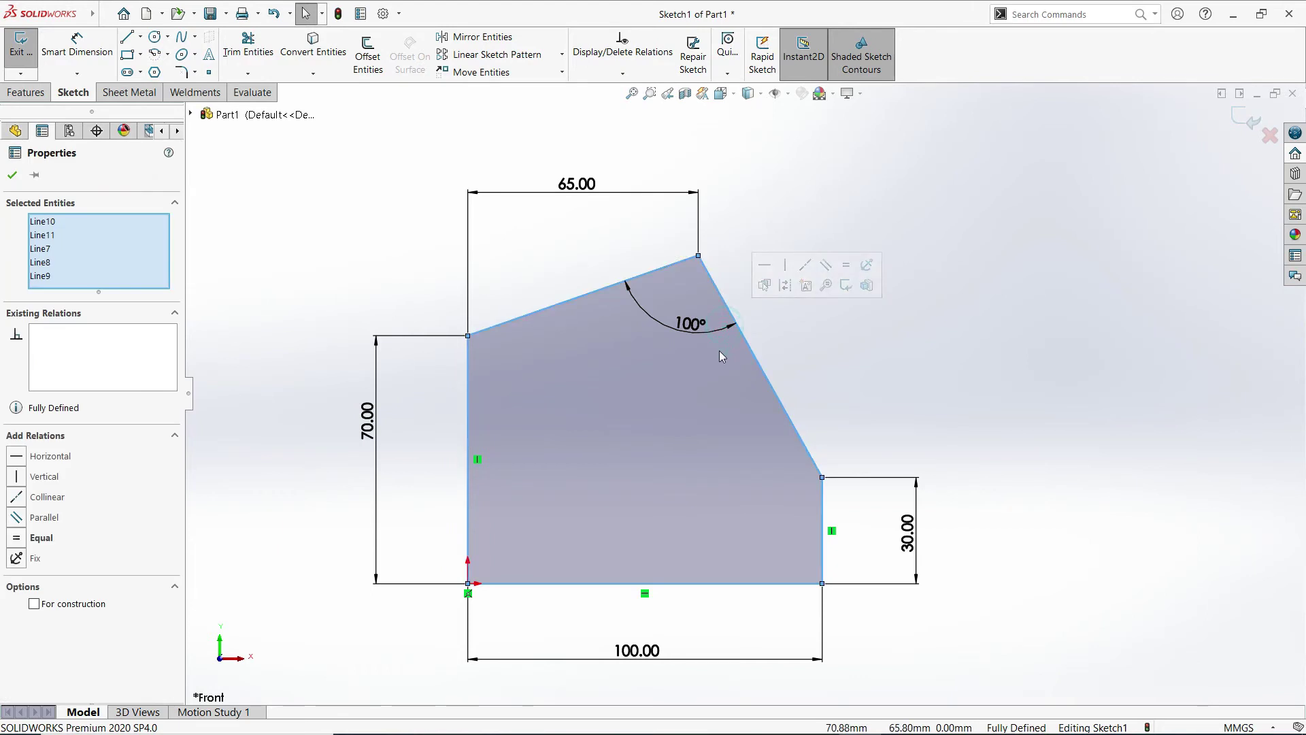
pyautogui.doubleClick(676, 332)
pyautogui.click(640, 311)
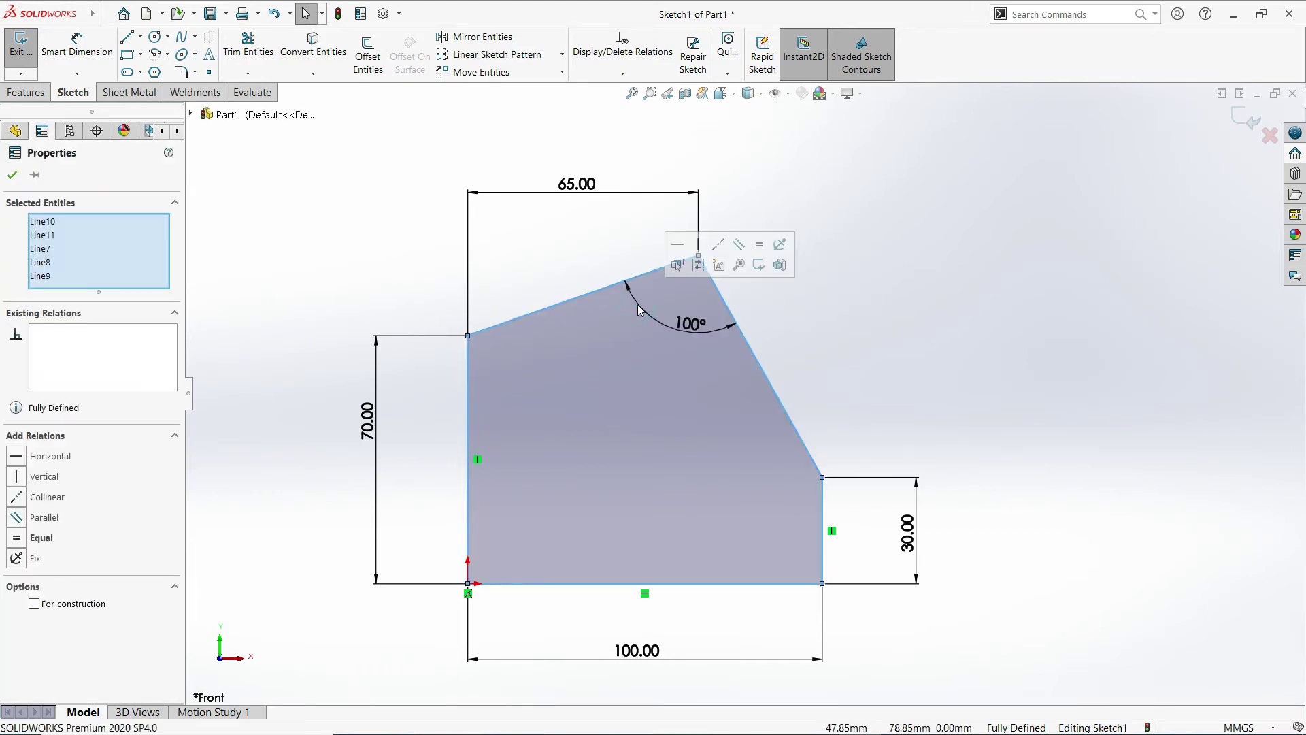
pyautogui.click(13, 176)
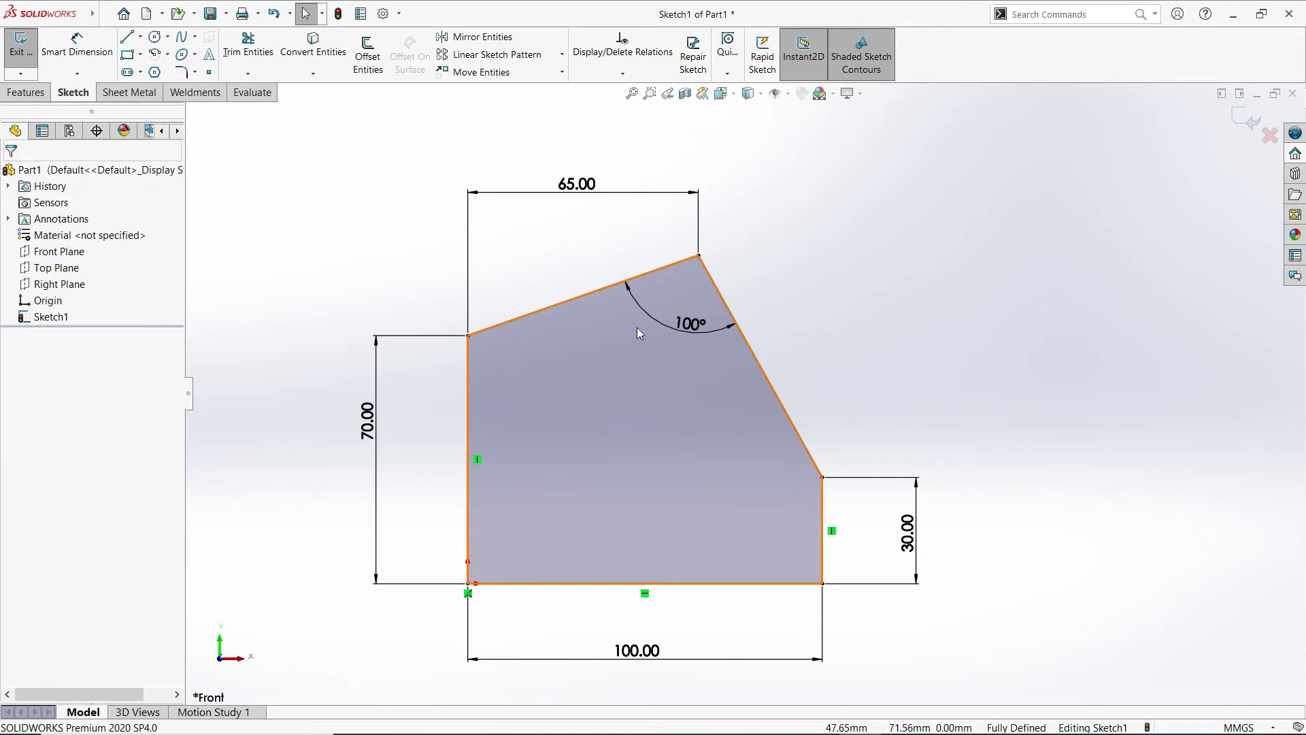
pyautogui.click(630, 297)
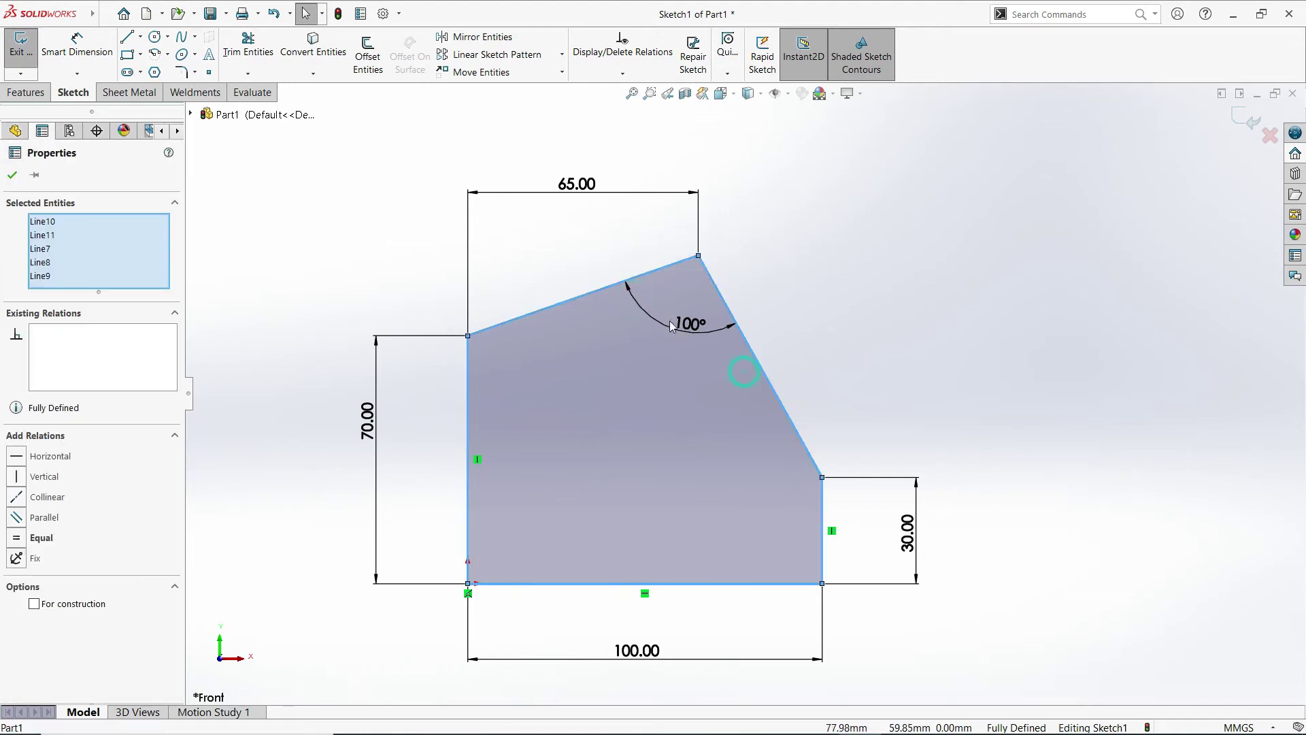
pyautogui.press('Escape')
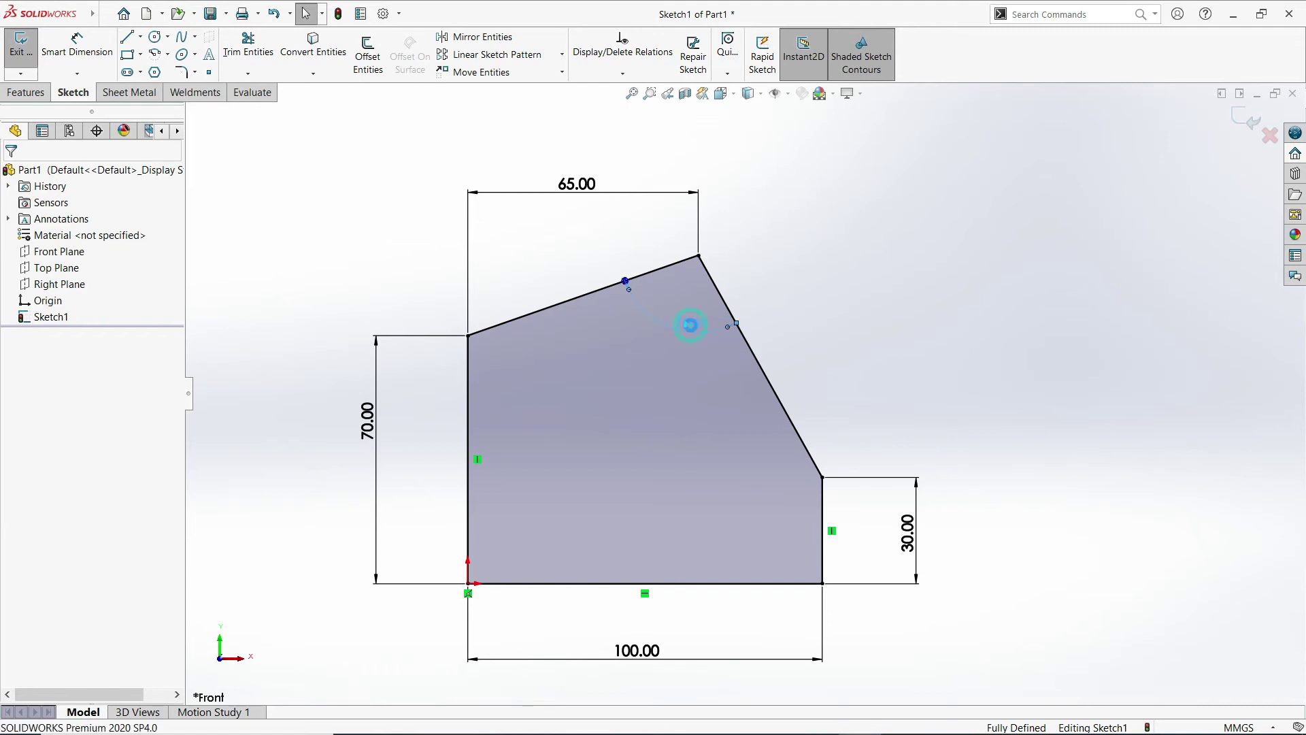
# - Set the angle between the profile's two sloped top lines to 120 degrees
pyautogui.doubleClick(689, 325)
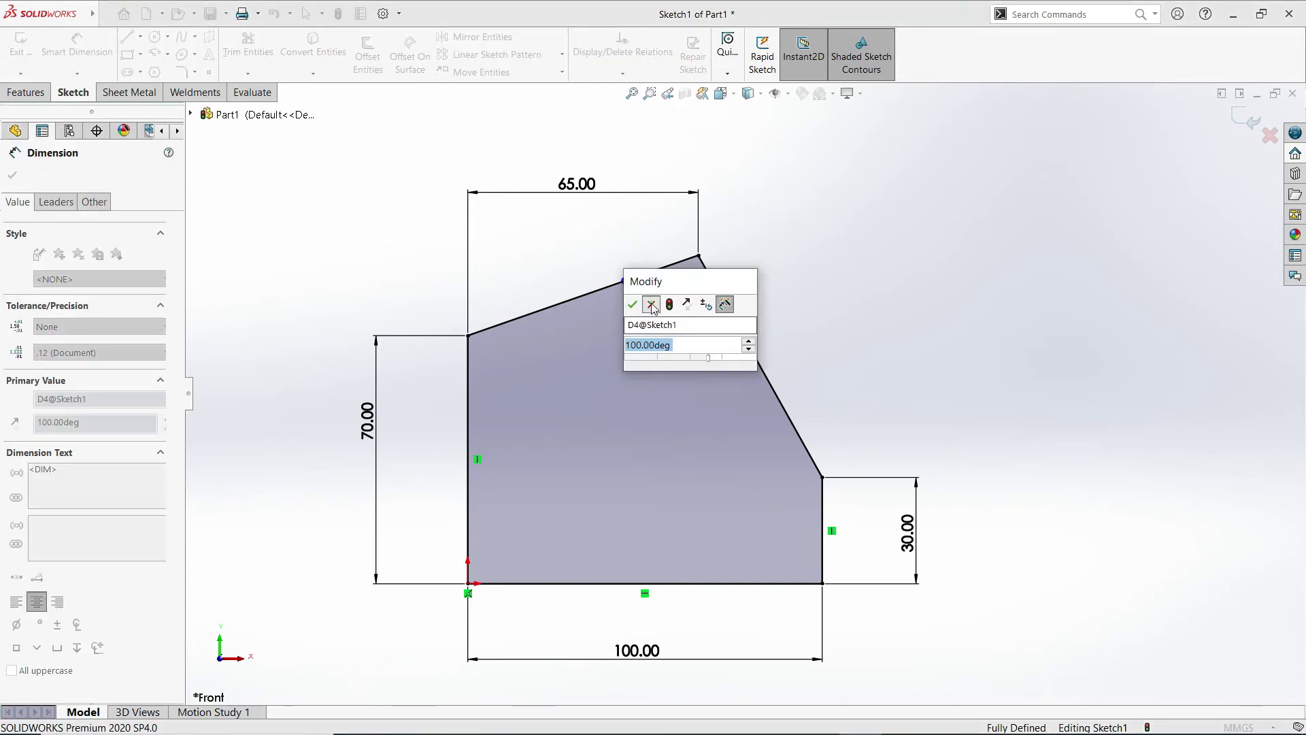
pyautogui.doubleClick(687, 346)
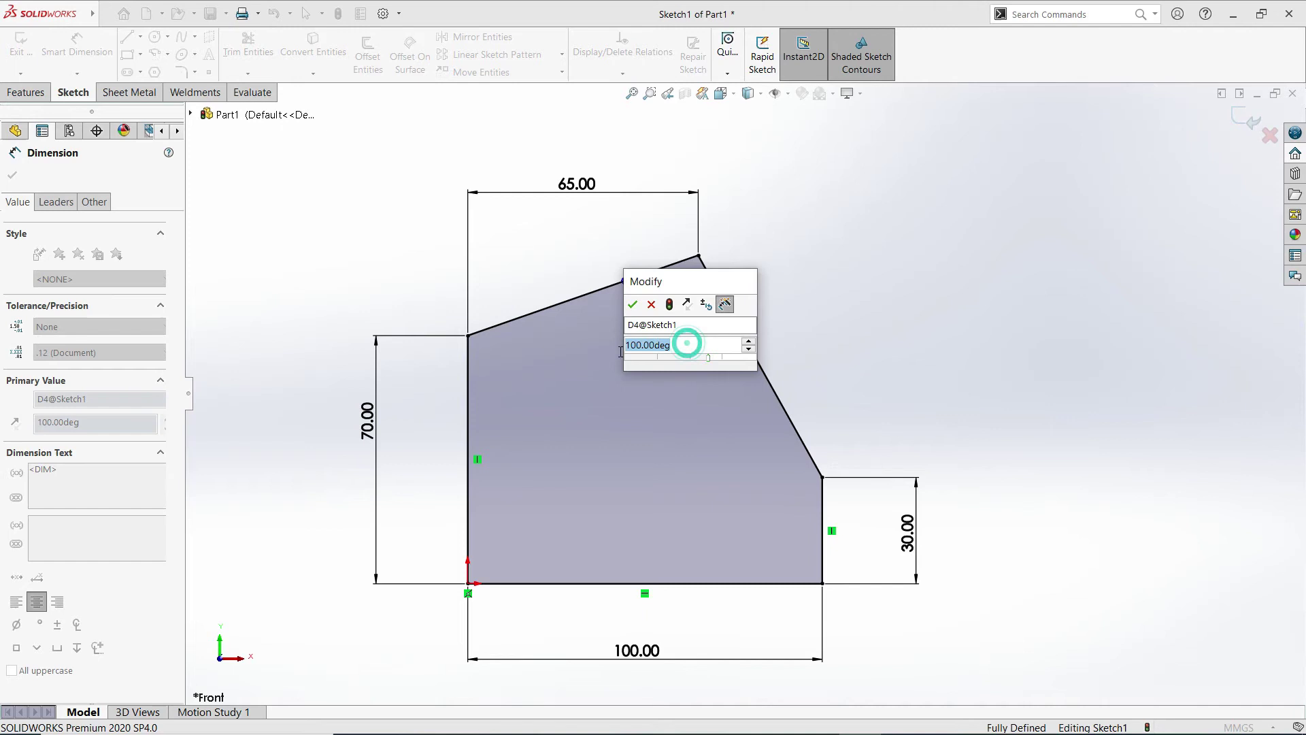
pyautogui.write('120')
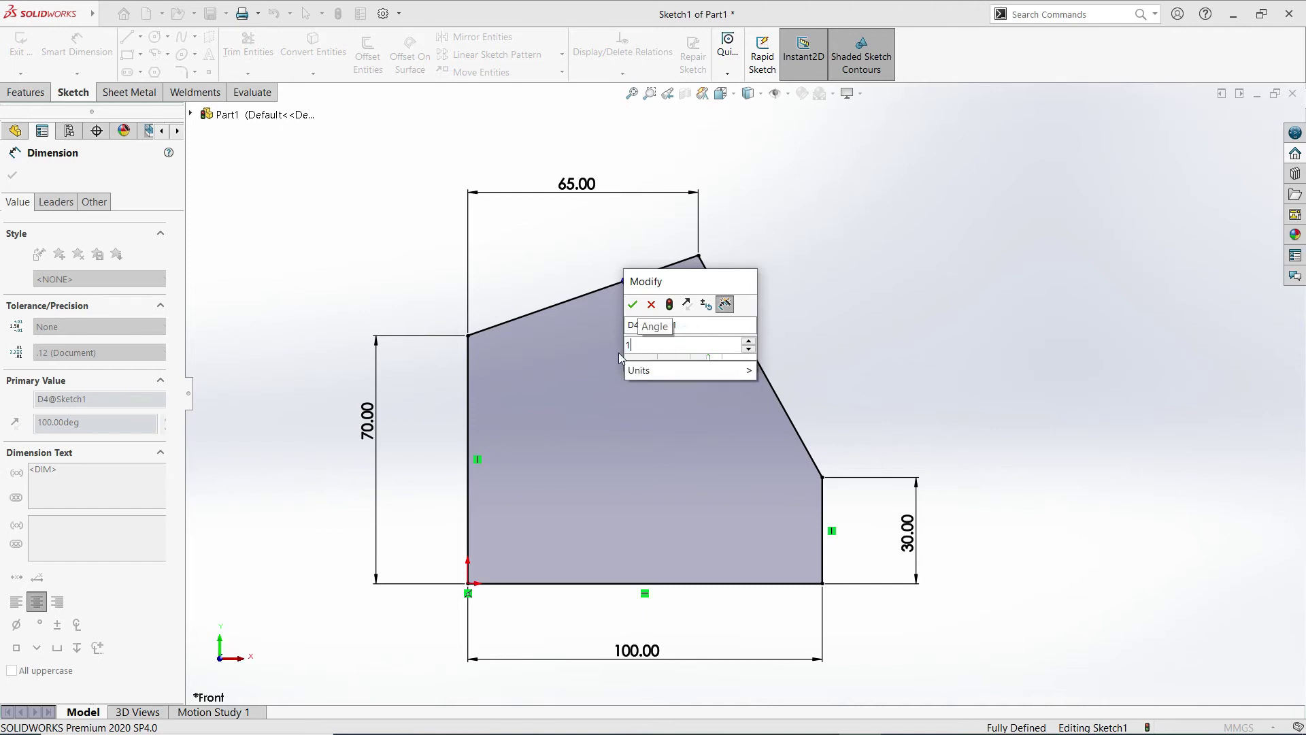
pyautogui.press('Return')
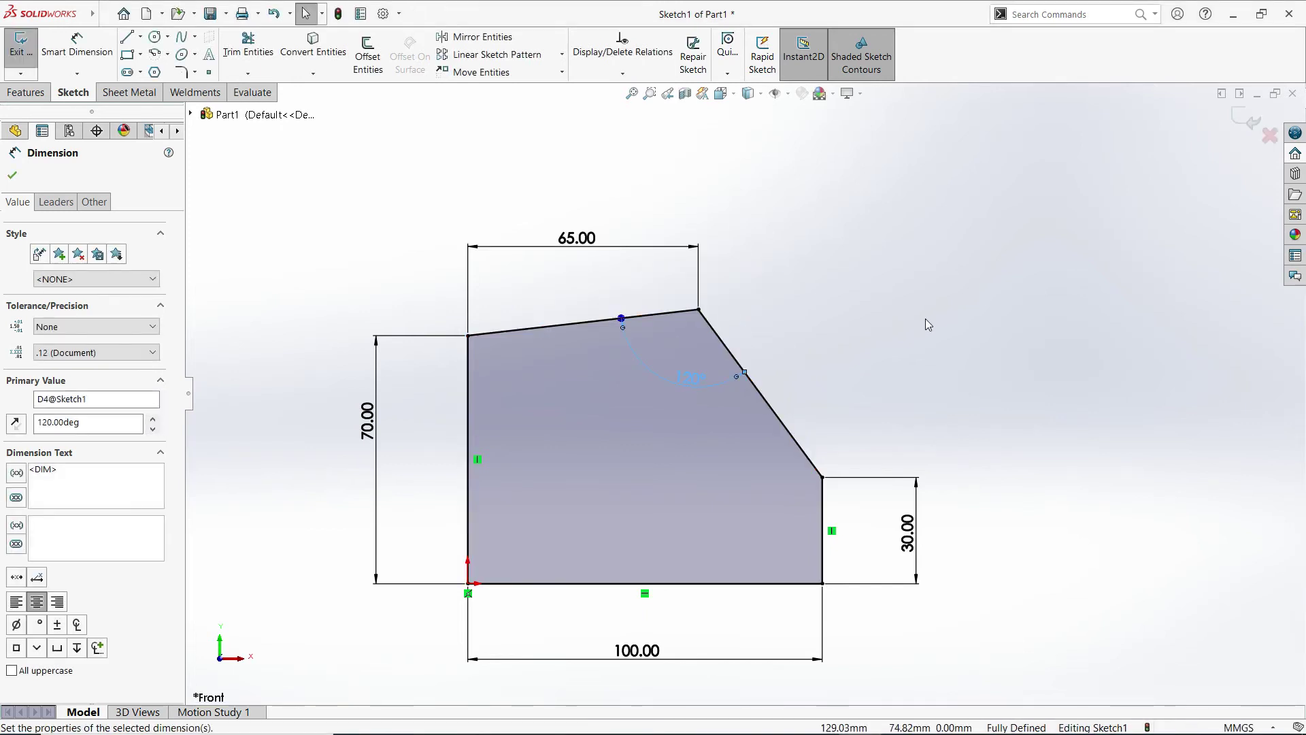
pyautogui.click(926, 323)
# - Set the length of the profile's left vertical line to 50 mm
pyautogui.doubleClick(358, 426)
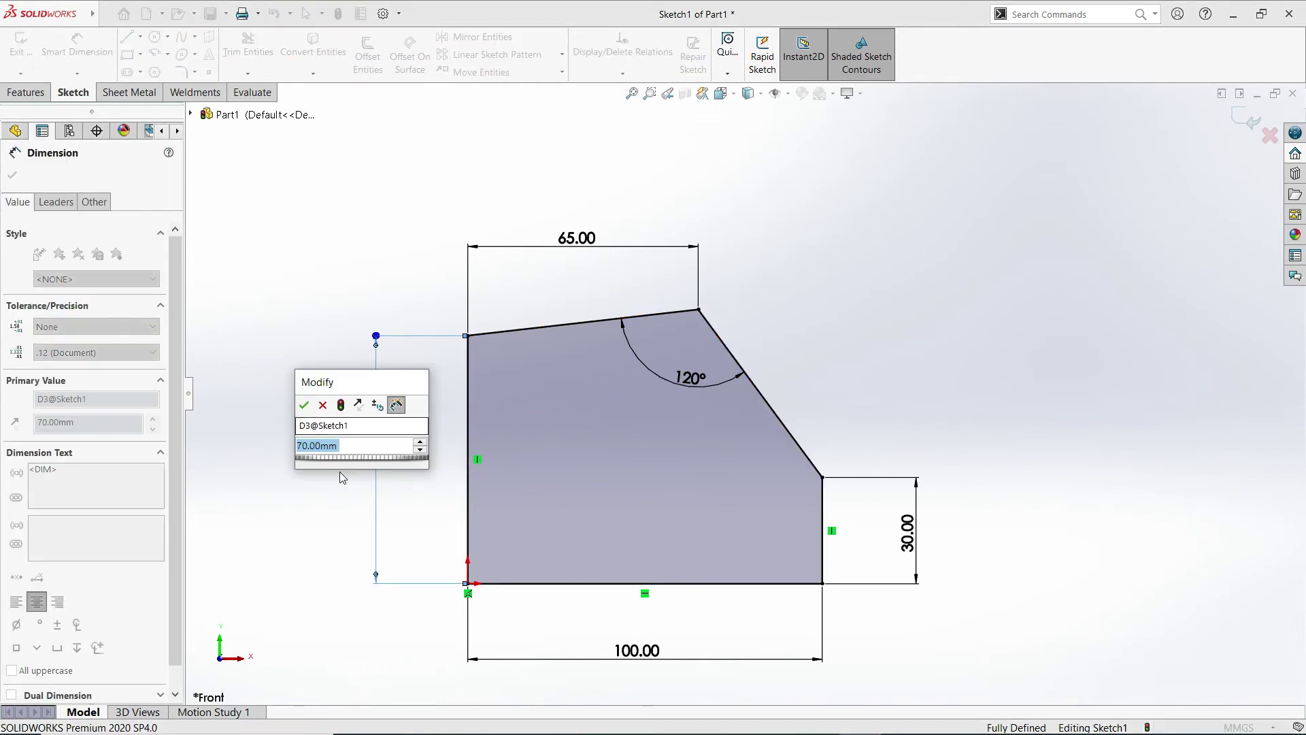
pyautogui.write('50')
pyautogui.press('Return')
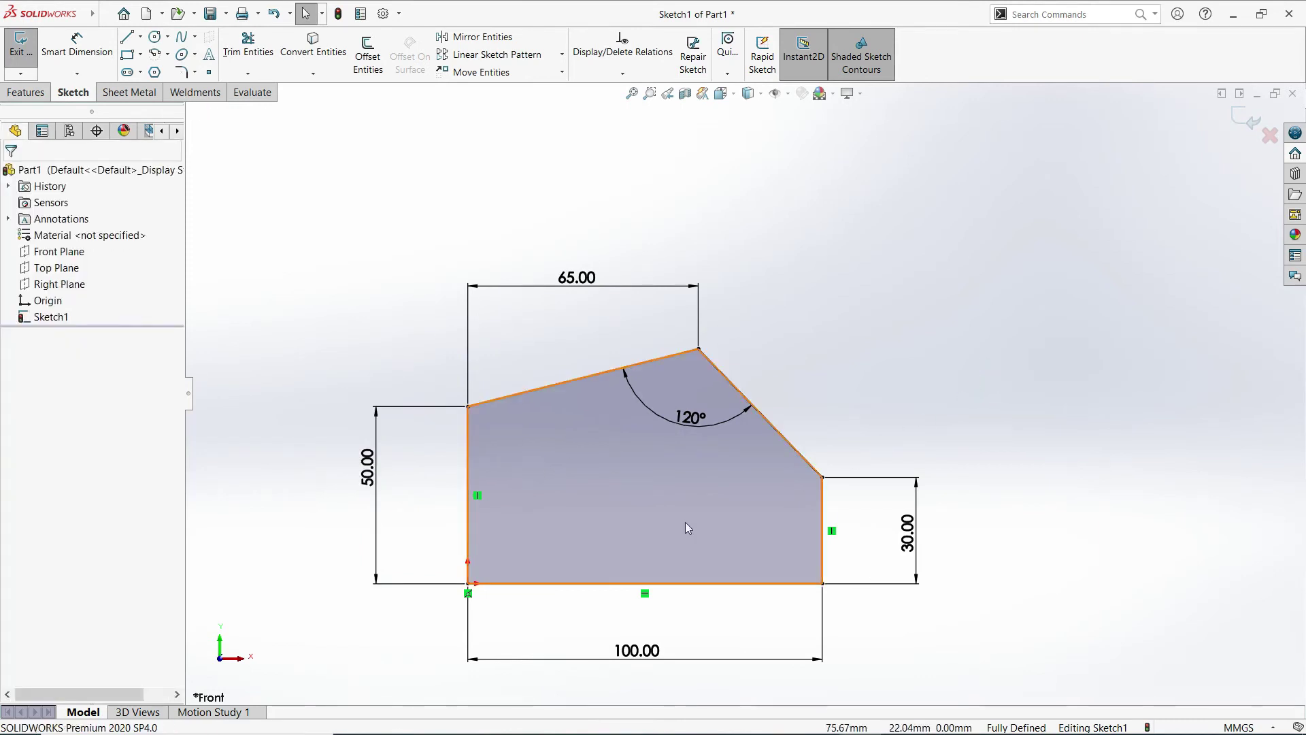
# - Delete the length dimension of the profile's horizontal base line
pyautogui.scroll(2, 741, 400)
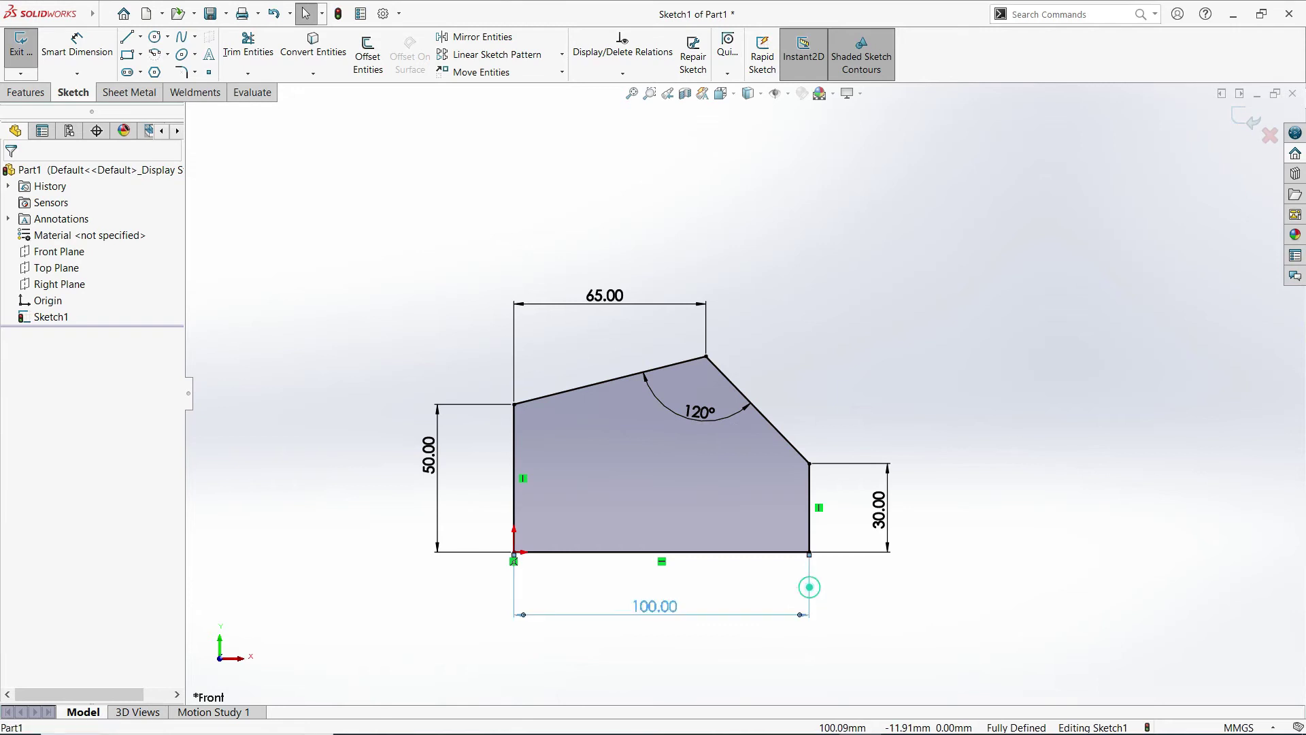
pyautogui.click(810, 594)
pyautogui.press('Delete')
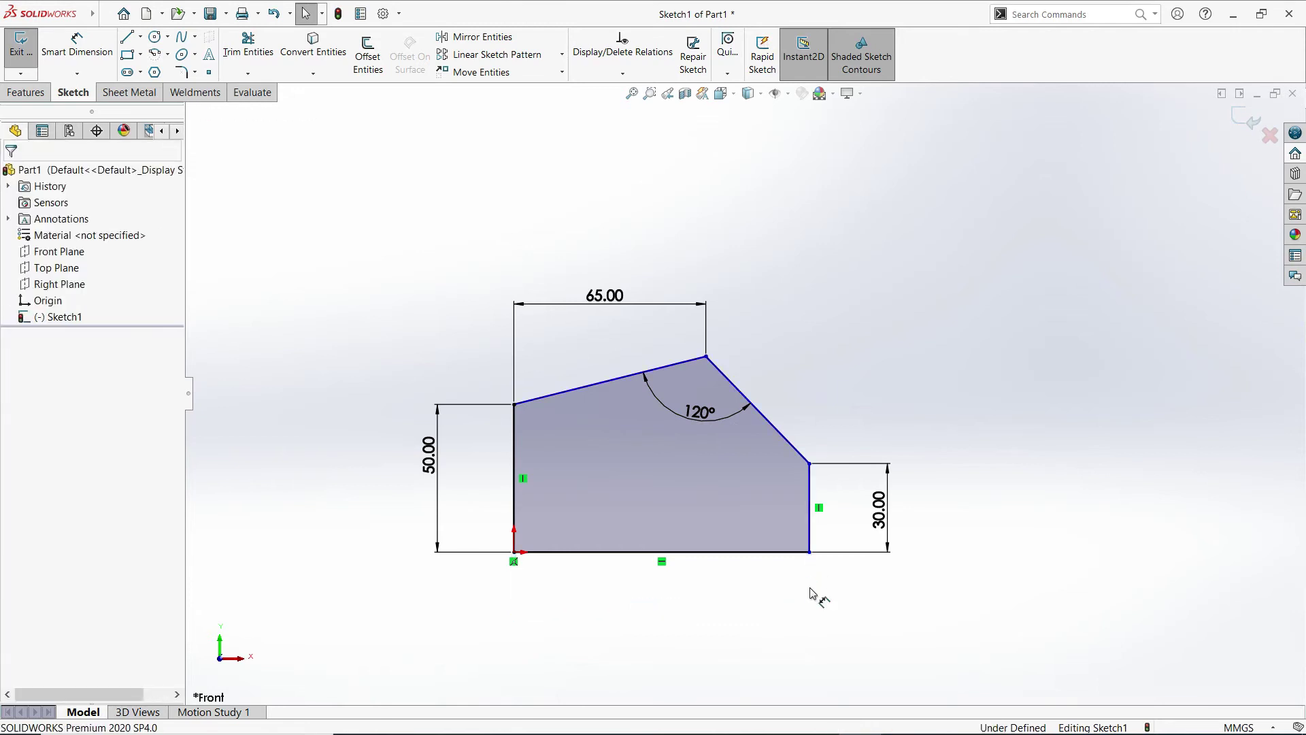
# - Dimension the profile's horizontal base line to 120 mm with Smart Dimension
pyautogui.scroll(2, 749, 572)
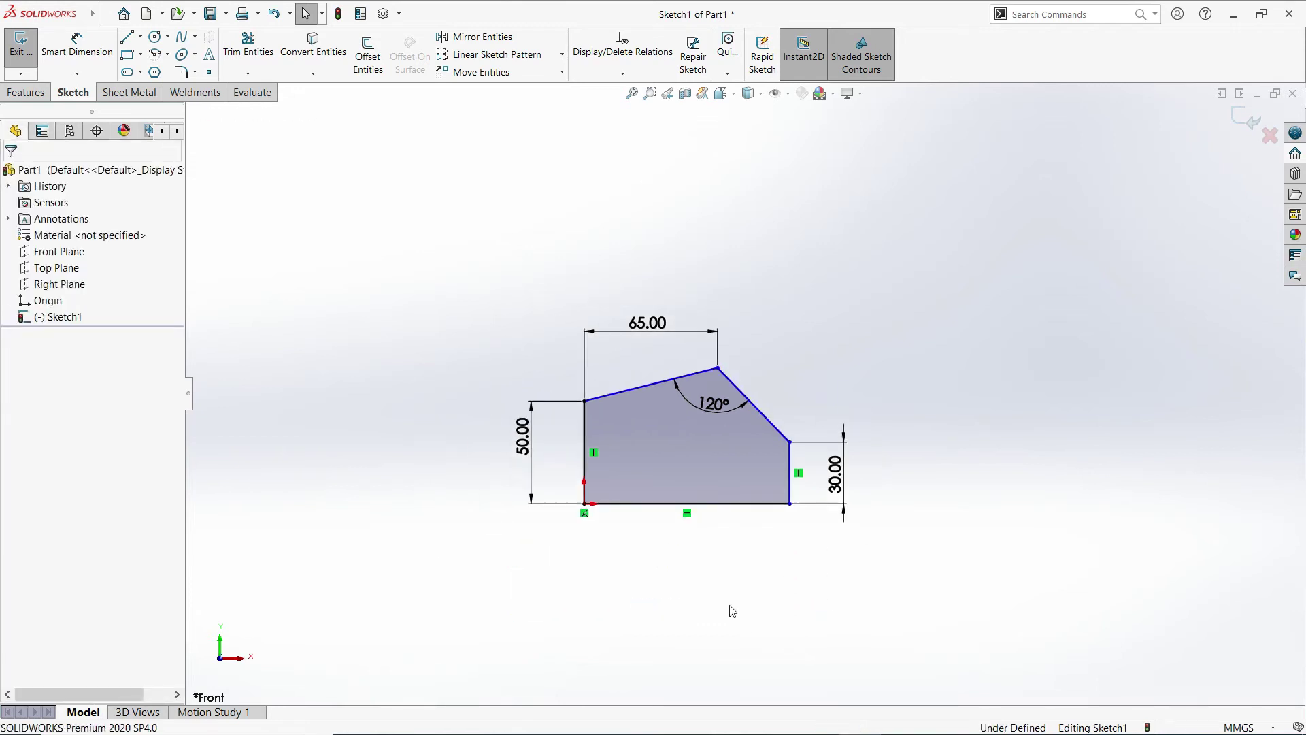
pyautogui.scroll(-2, 728, 571)
pyautogui.scroll(2, 703, 382)
pyautogui.scroll(-2, 656, 375)
pyautogui.scroll(-1, 656, 371)
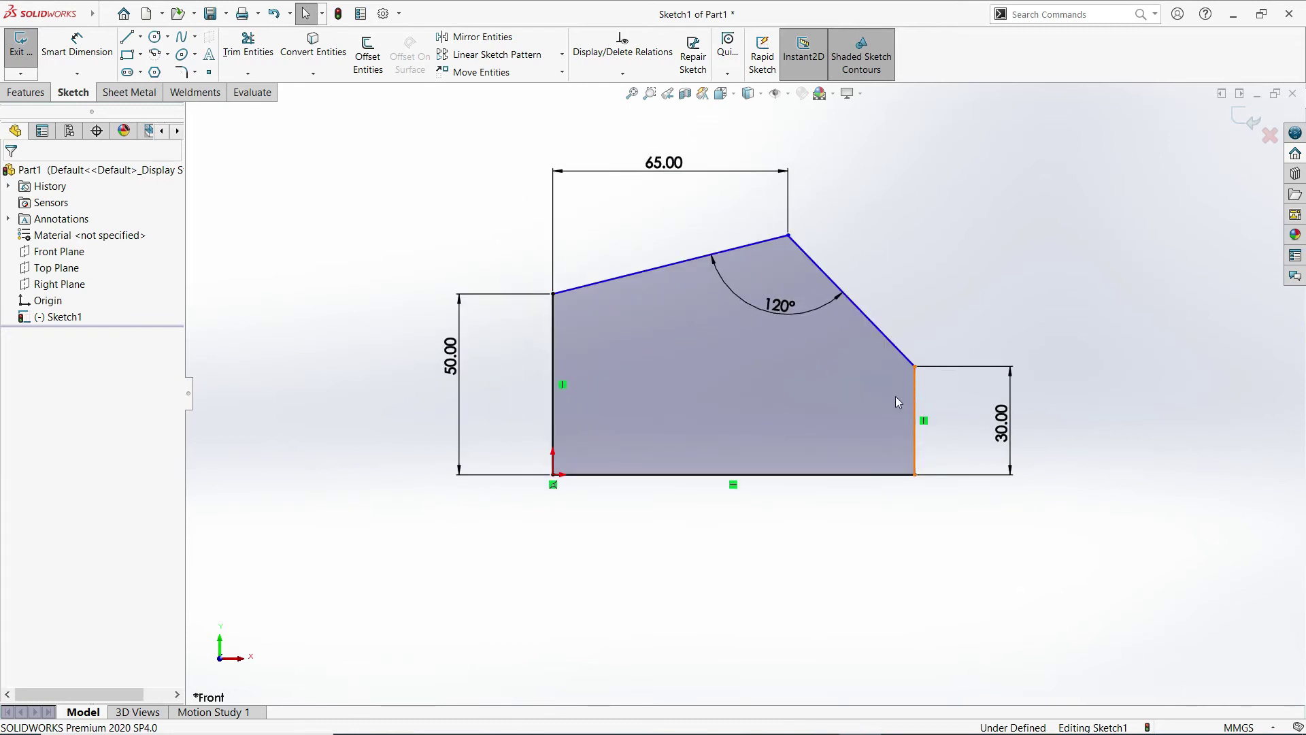
pyautogui.click(93, 56)
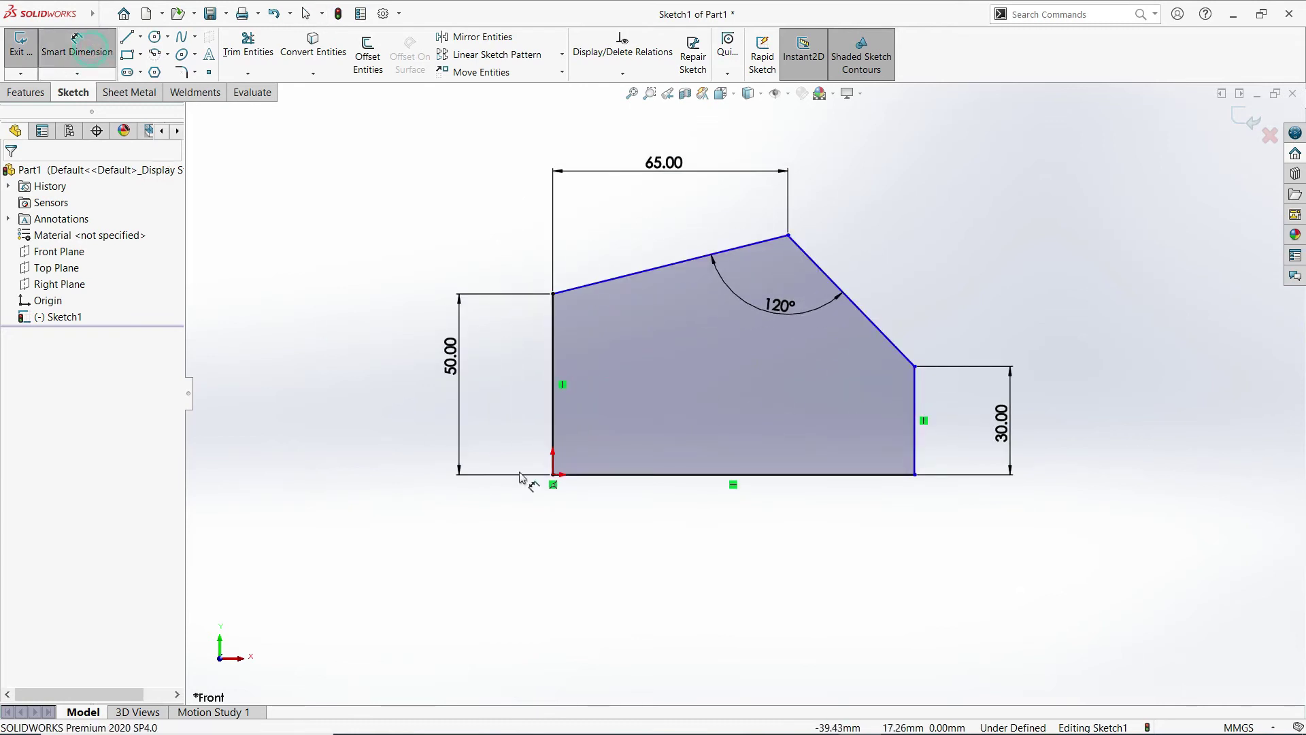
pyautogui.click(654, 476)
pyautogui.click(762, 542)
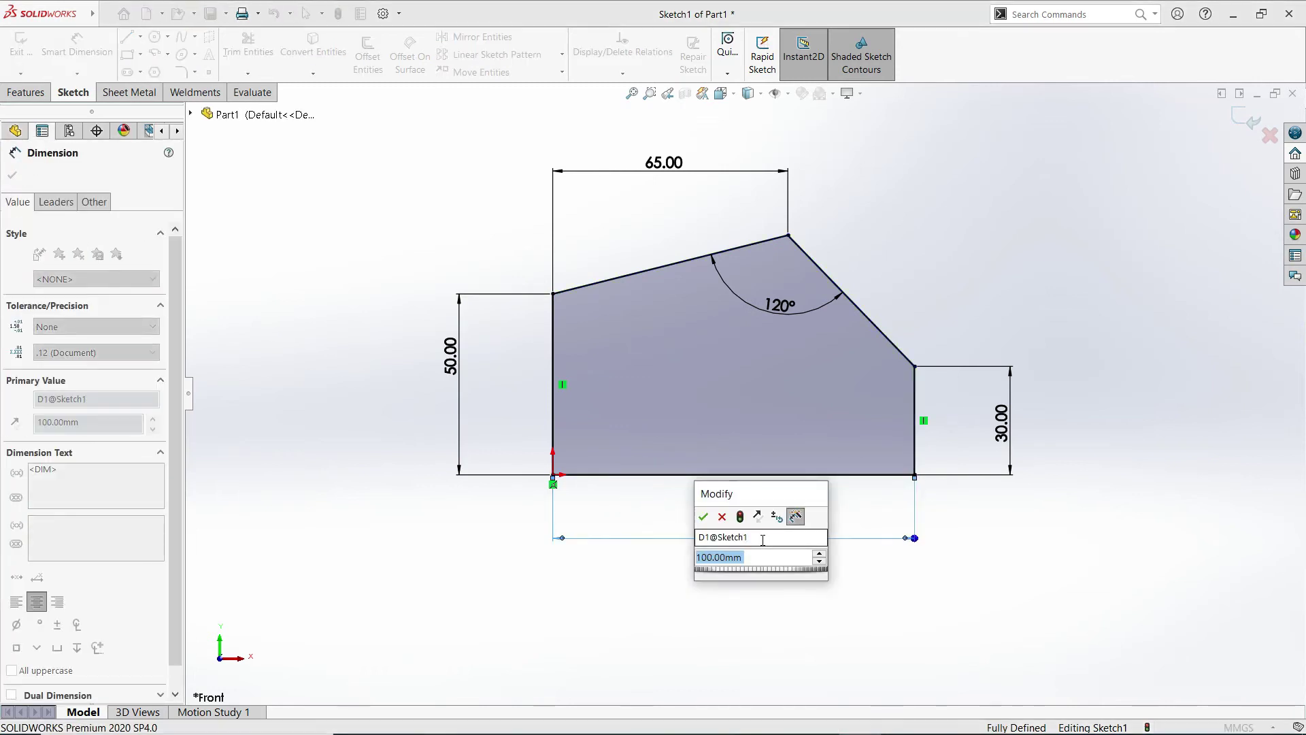
pyautogui.write('120')
pyautogui.press('Return')
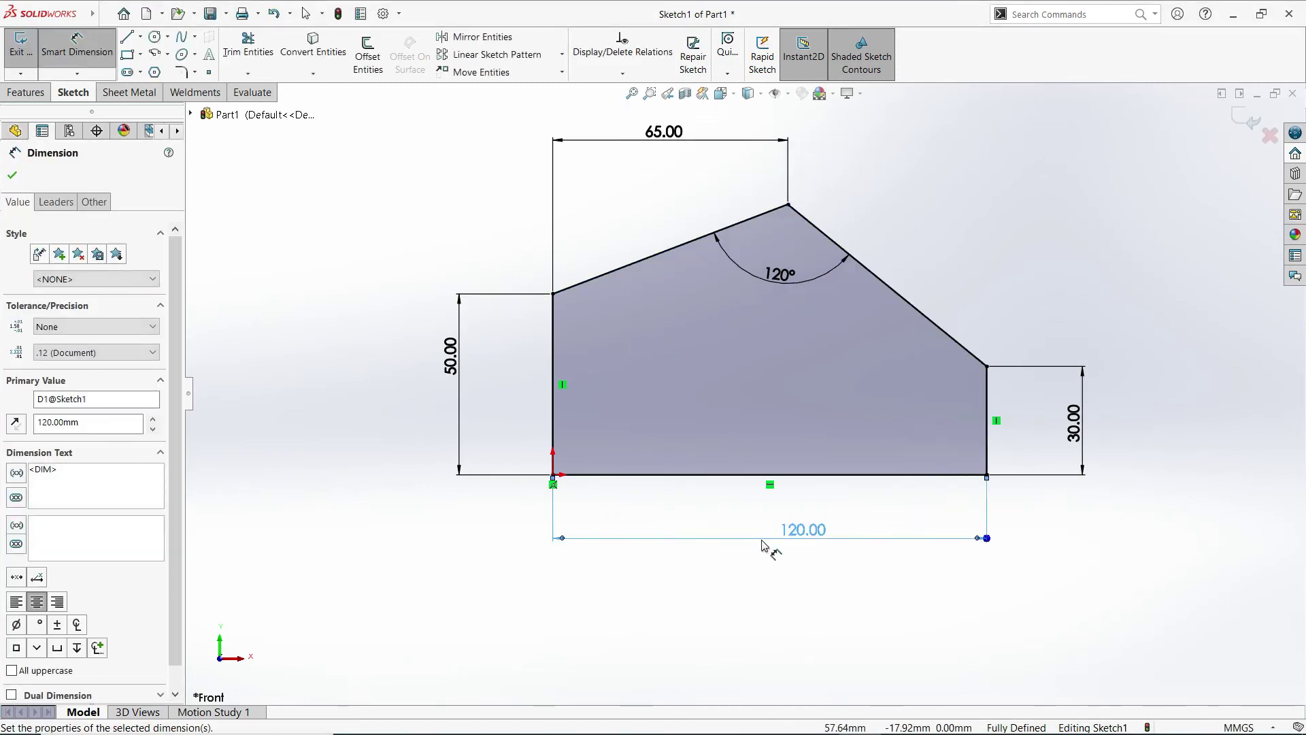
pyautogui.scroll(4, 883, 295)
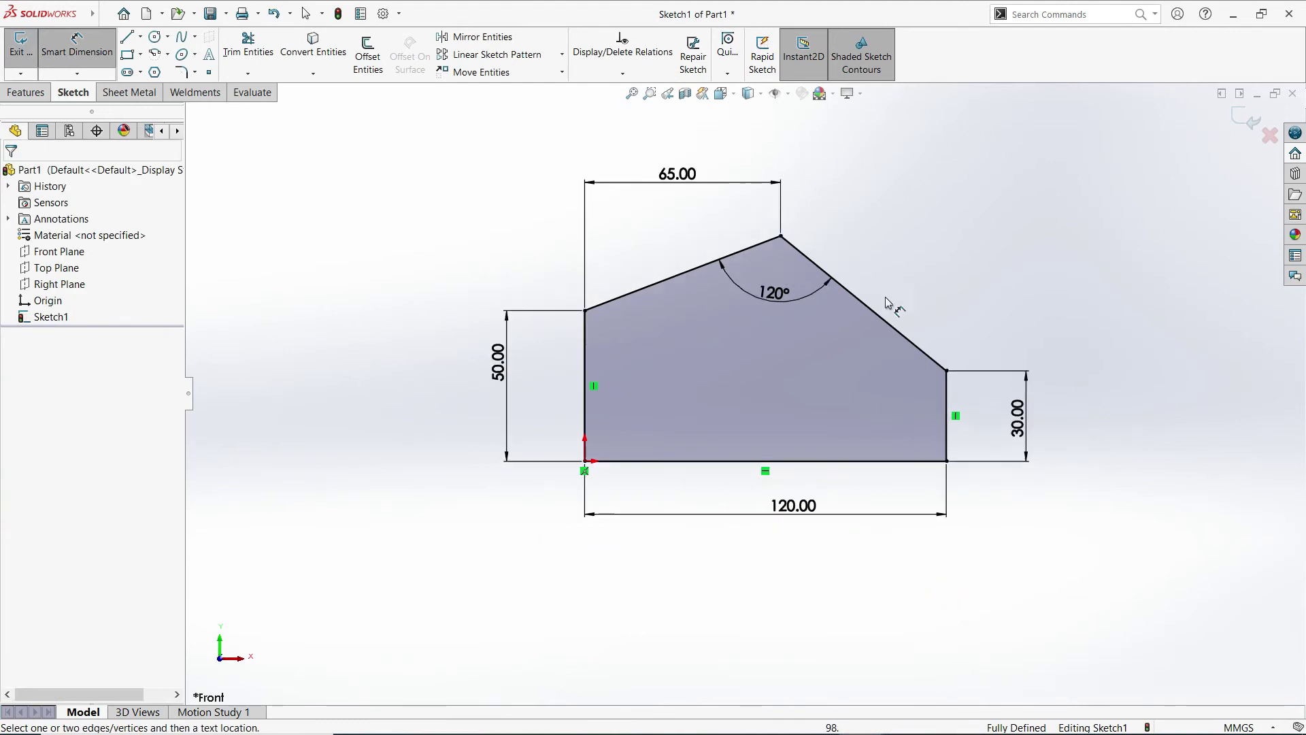
# - Start an Extruded Boss/Base of the profile sketch from the sketch plane with a blind end condition
pyautogui.scroll(-3, 889, 294)
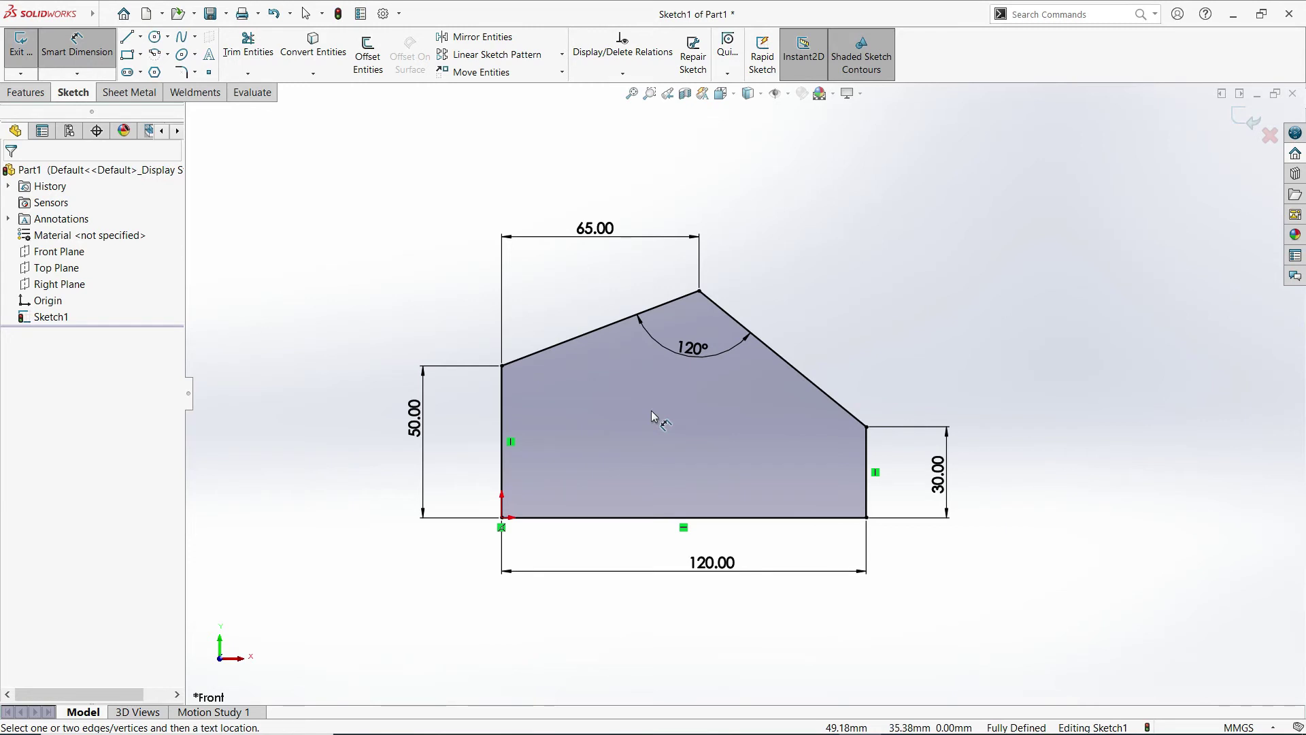
pyautogui.moveTo(703, 410)
pyautogui.mouseDown(button='middle')
pyautogui.moveTo(525, 438)
pyautogui.moveTo(689, 415)
pyautogui.moveTo(598, 437)
pyautogui.moveTo(473, 426)
pyautogui.moveTo(687, 415)
pyautogui.moveTo(543, 376)
pyautogui.moveTo(640, 390)
pyautogui.moveTo(577, 595)
pyautogui.moveTo(647, 498)
pyautogui.moveTo(616, 422)
pyautogui.moveTo(478, 447)
pyautogui.moveTo(545, 498)
pyautogui.moveTo(530, 513)
pyautogui.moveTo(499, 467)
pyautogui.moveTo(623, 411)
pyautogui.mouseUp(button='middle')
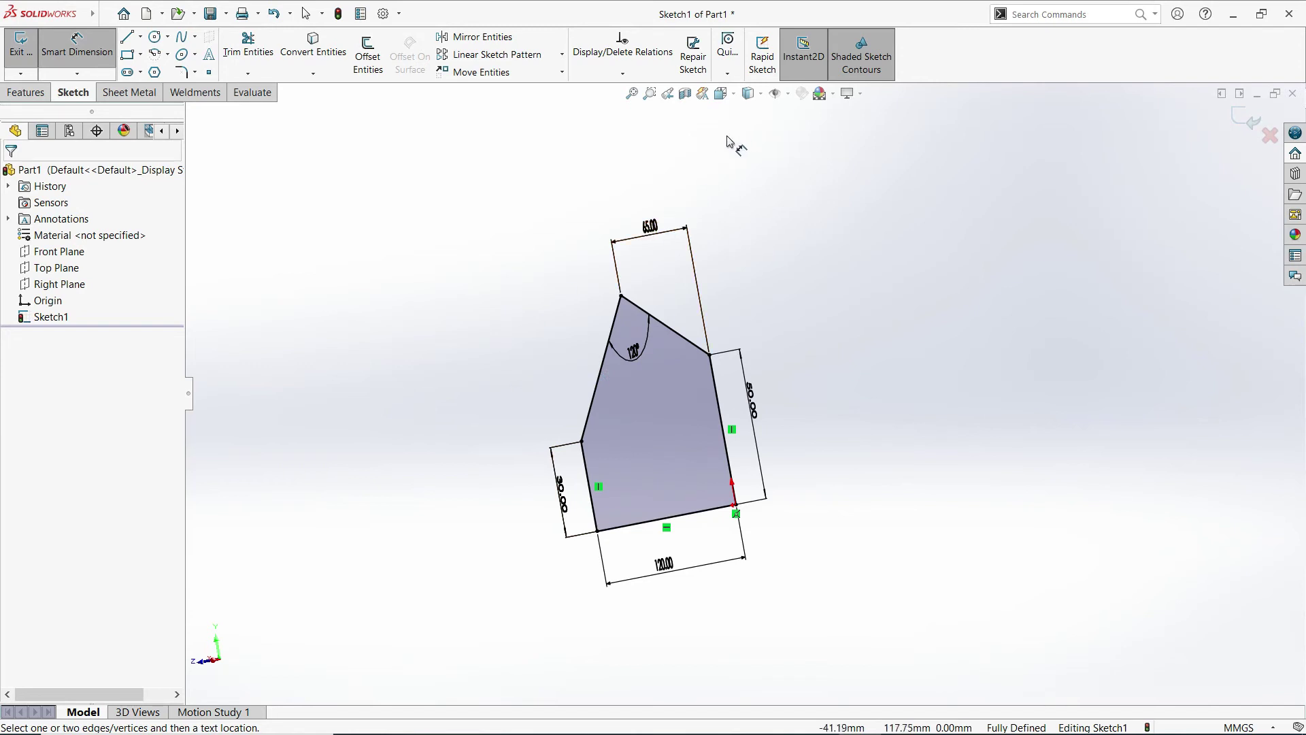
pyautogui.click(734, 98)
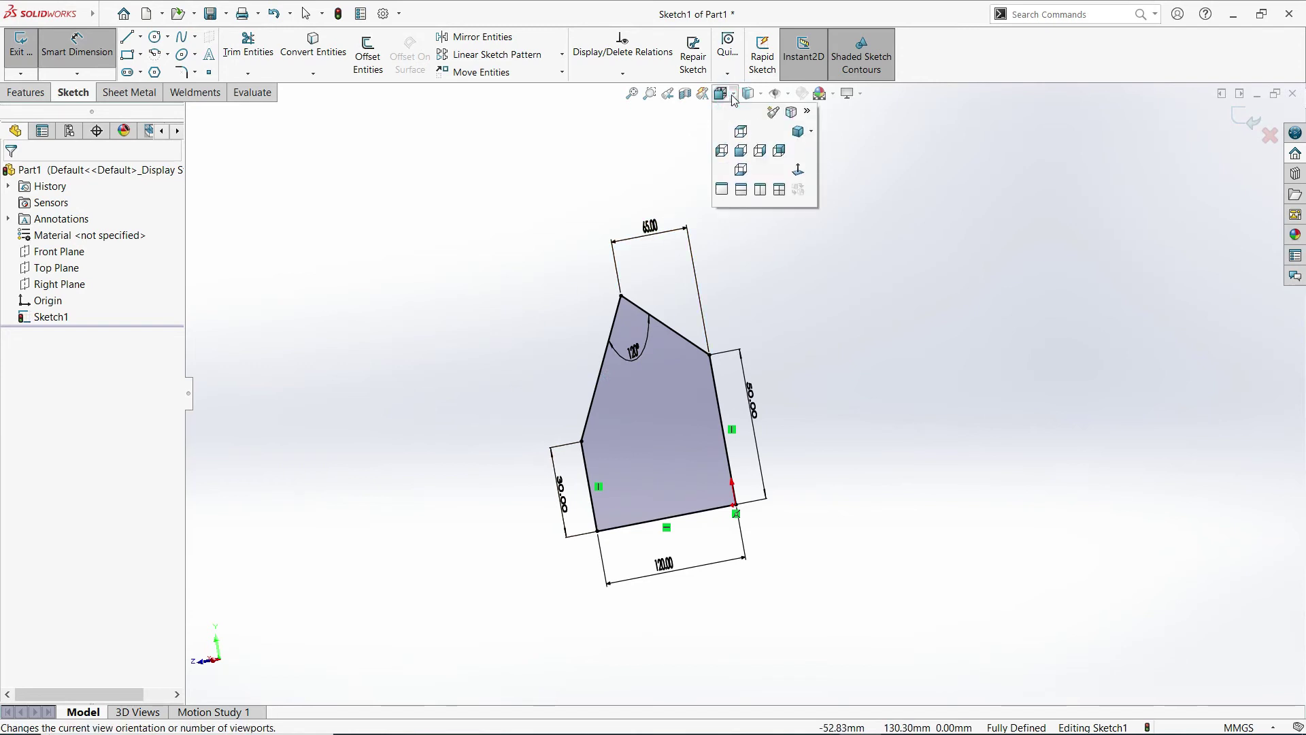
pyautogui.click(741, 153)
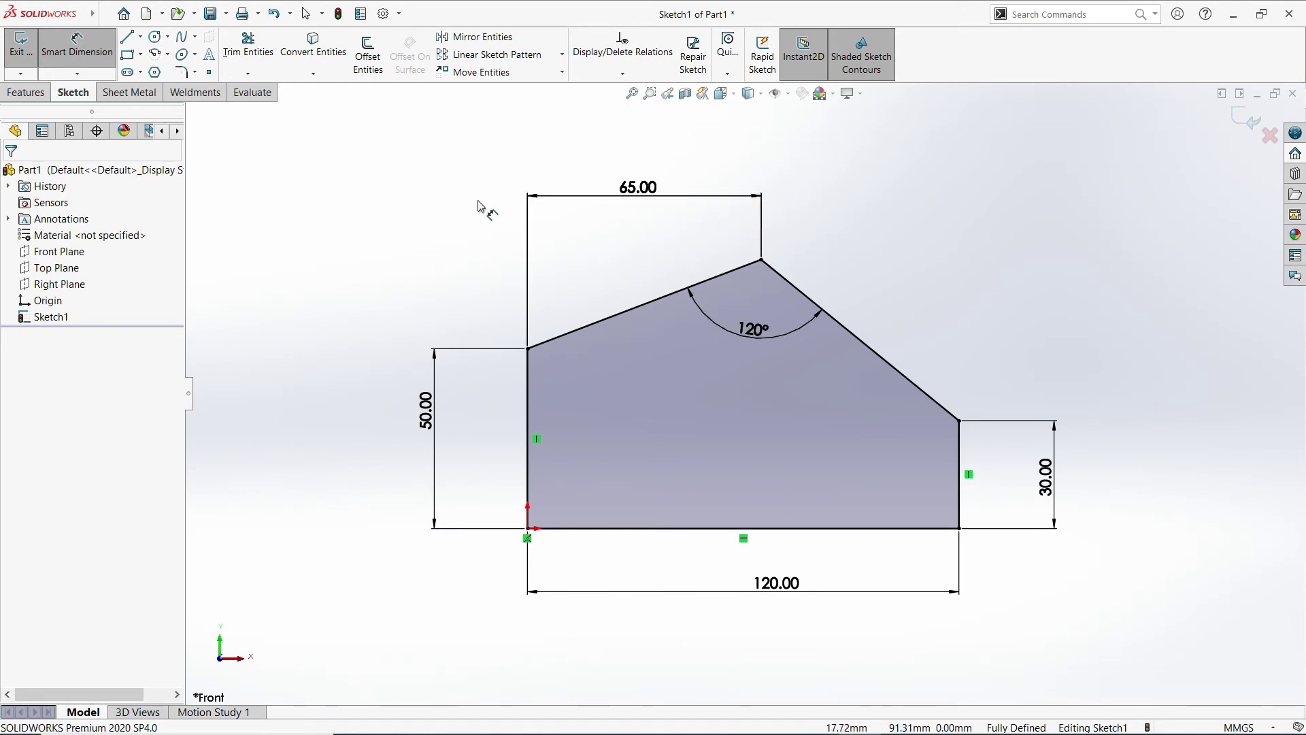
pyautogui.click(26, 93)
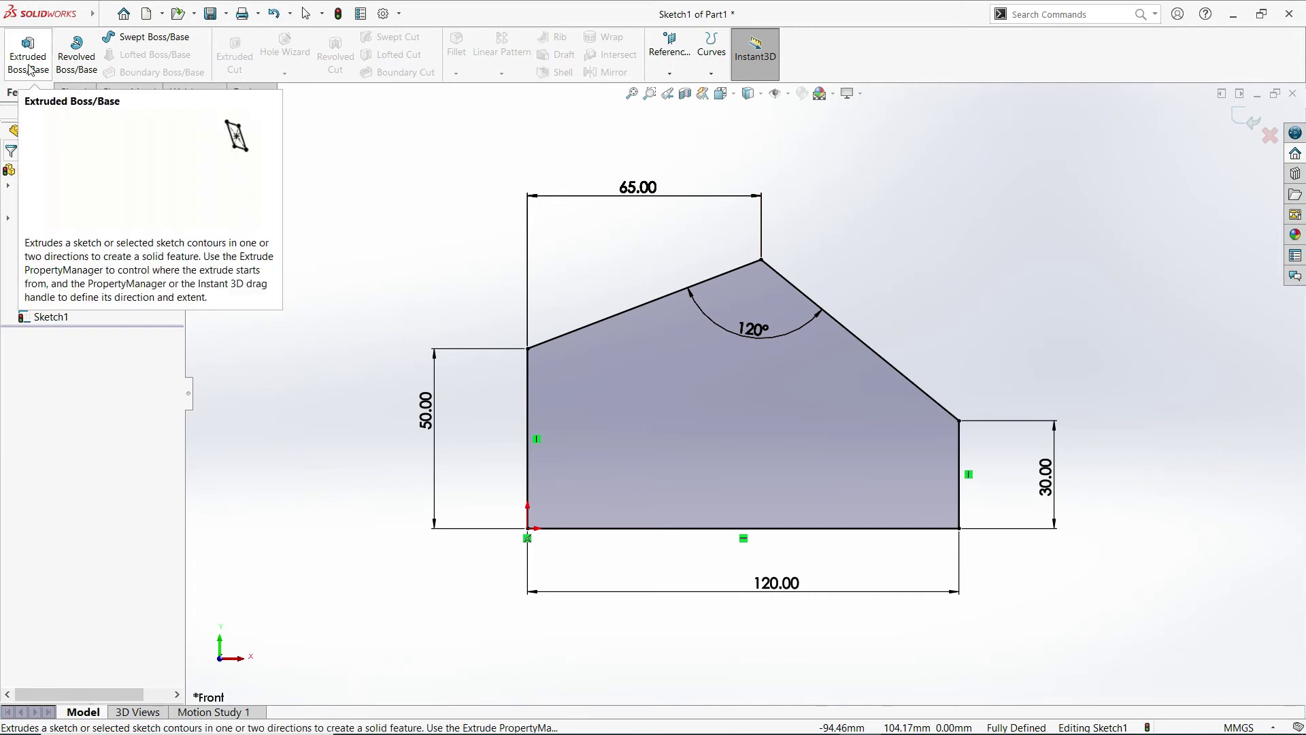
pyautogui.click(29, 69)
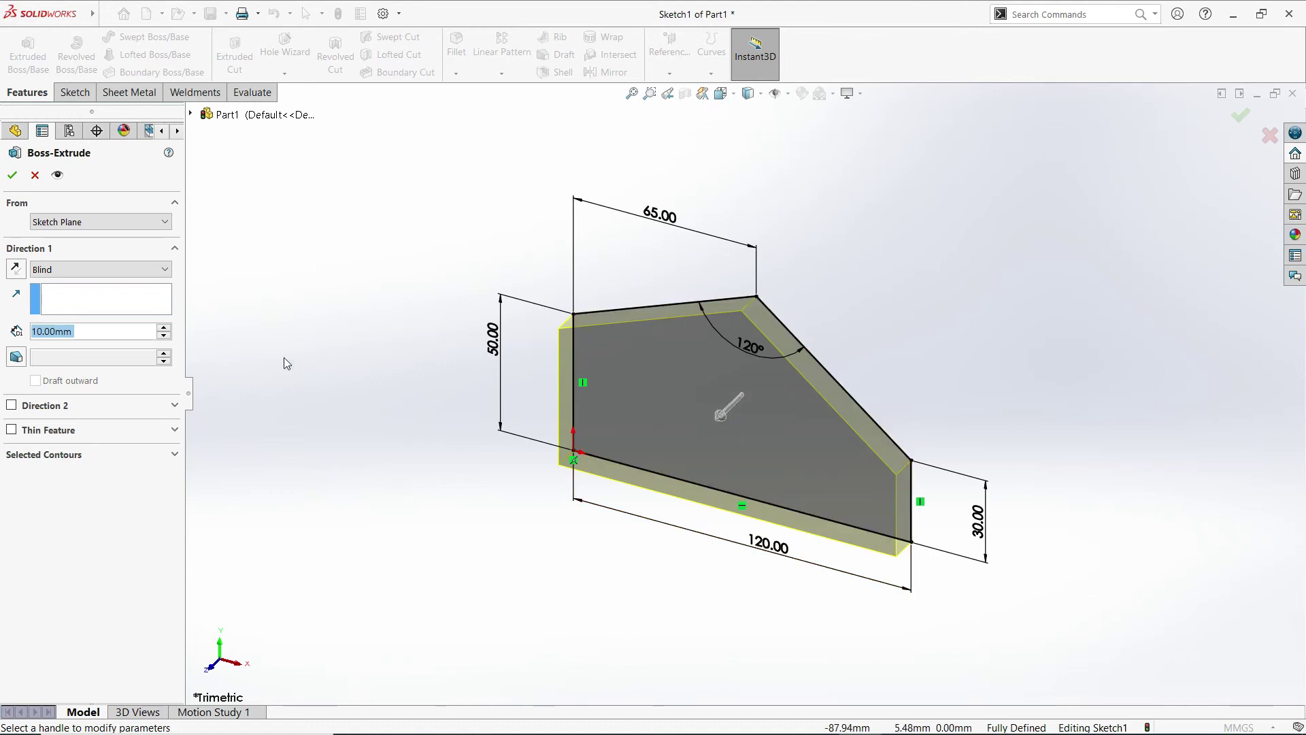
pyautogui.click(76, 331)
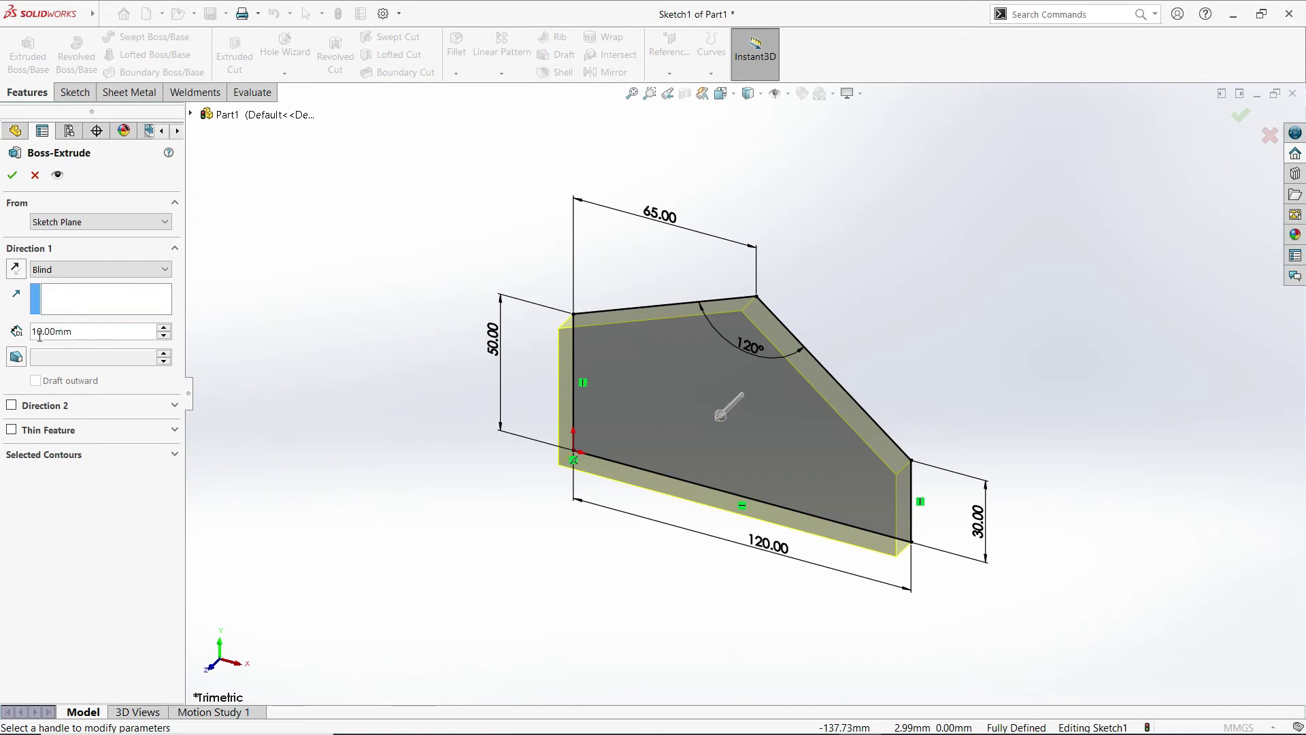
pyautogui.doubleClick(79, 332)
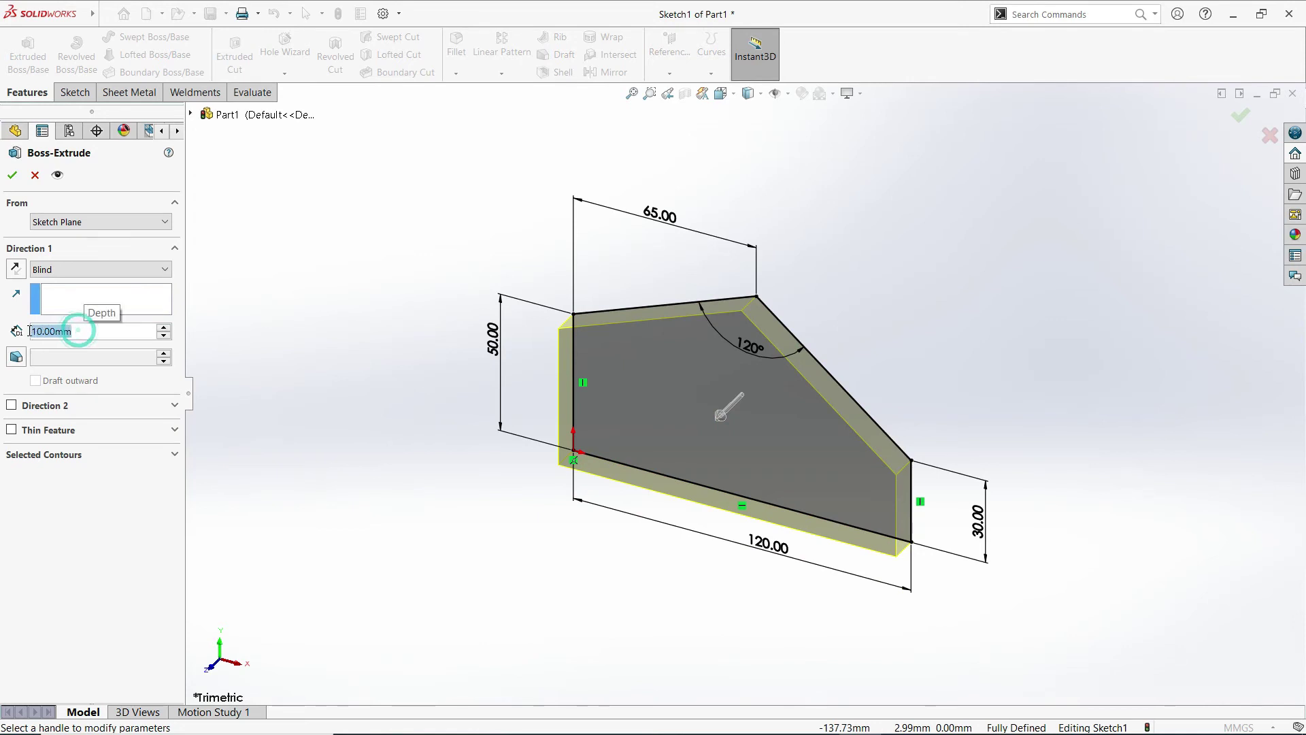
pyautogui.click(102, 336)
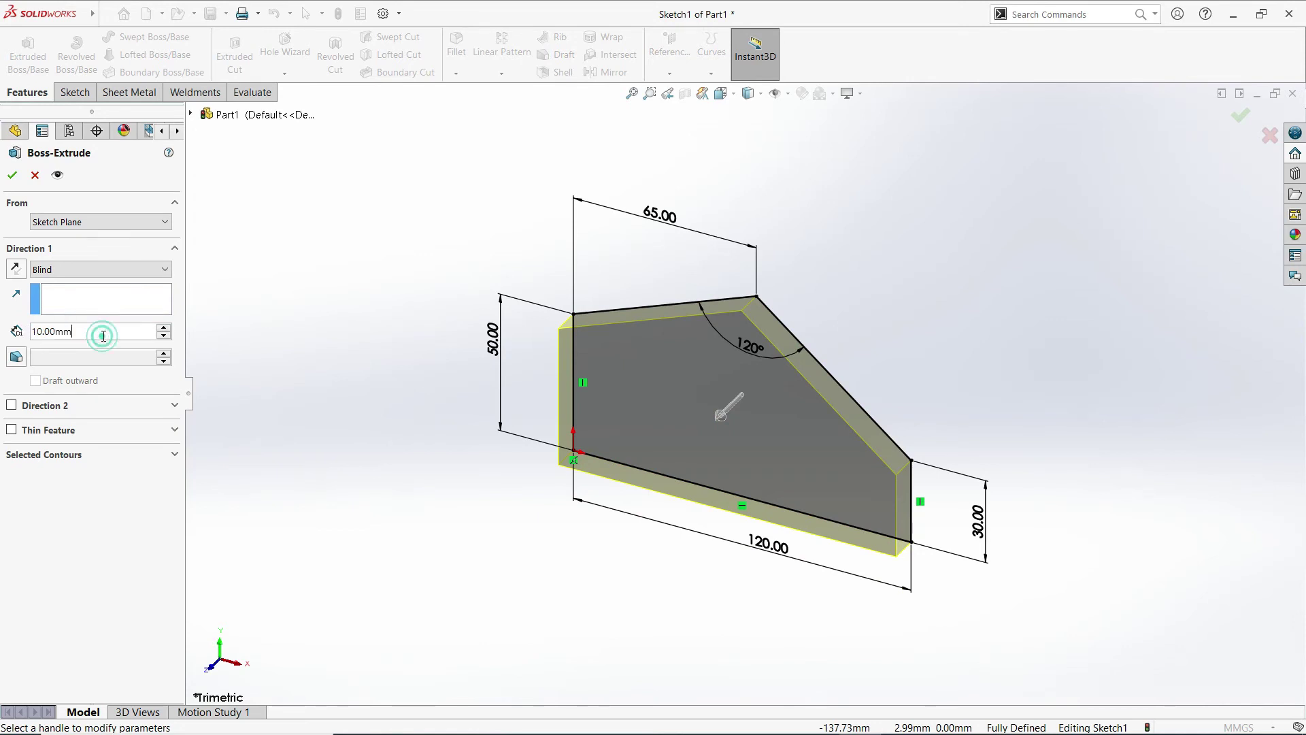
# - Try setting the extrusion depth with the arrow handle in the model, first to 108 mm and again to 70 mm
pyautogui.click(727, 410)
pyautogui.click(562, 549)
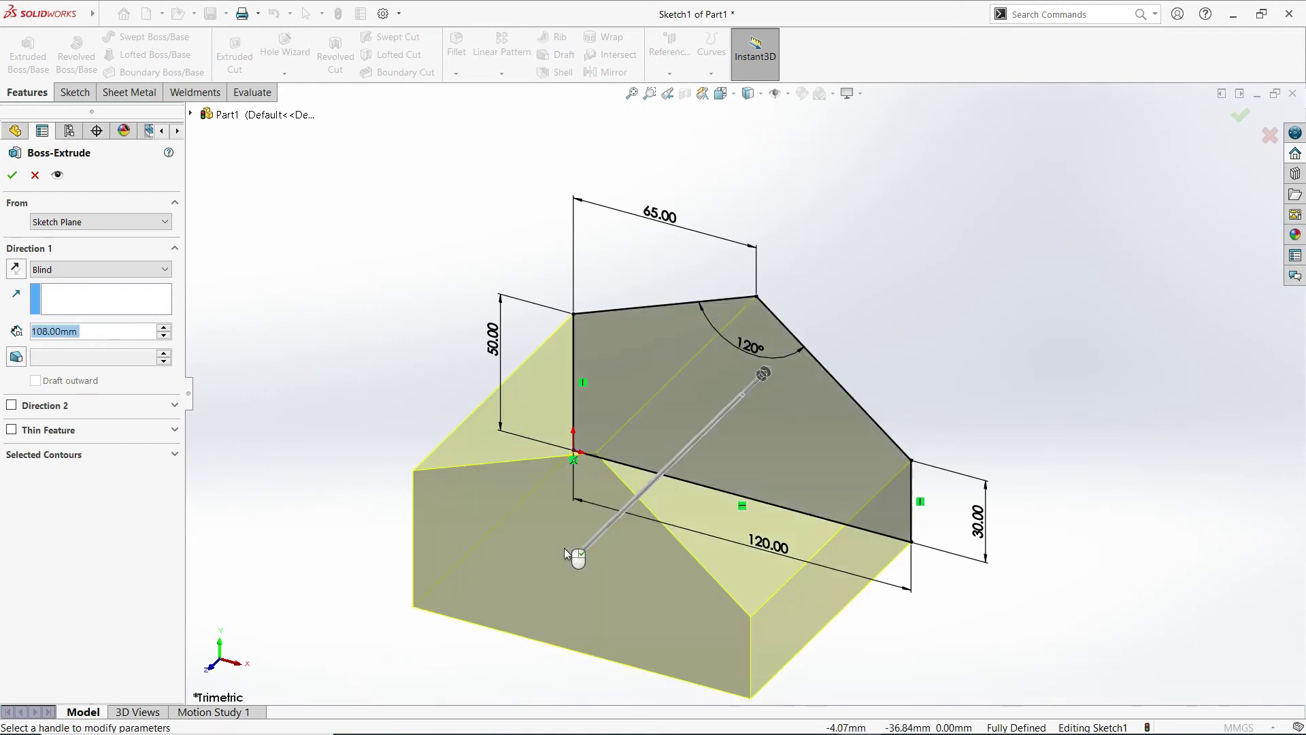
pyautogui.moveTo(98, 331); pyautogui.dragTo(30, 328)
pyautogui.click(90, 332)
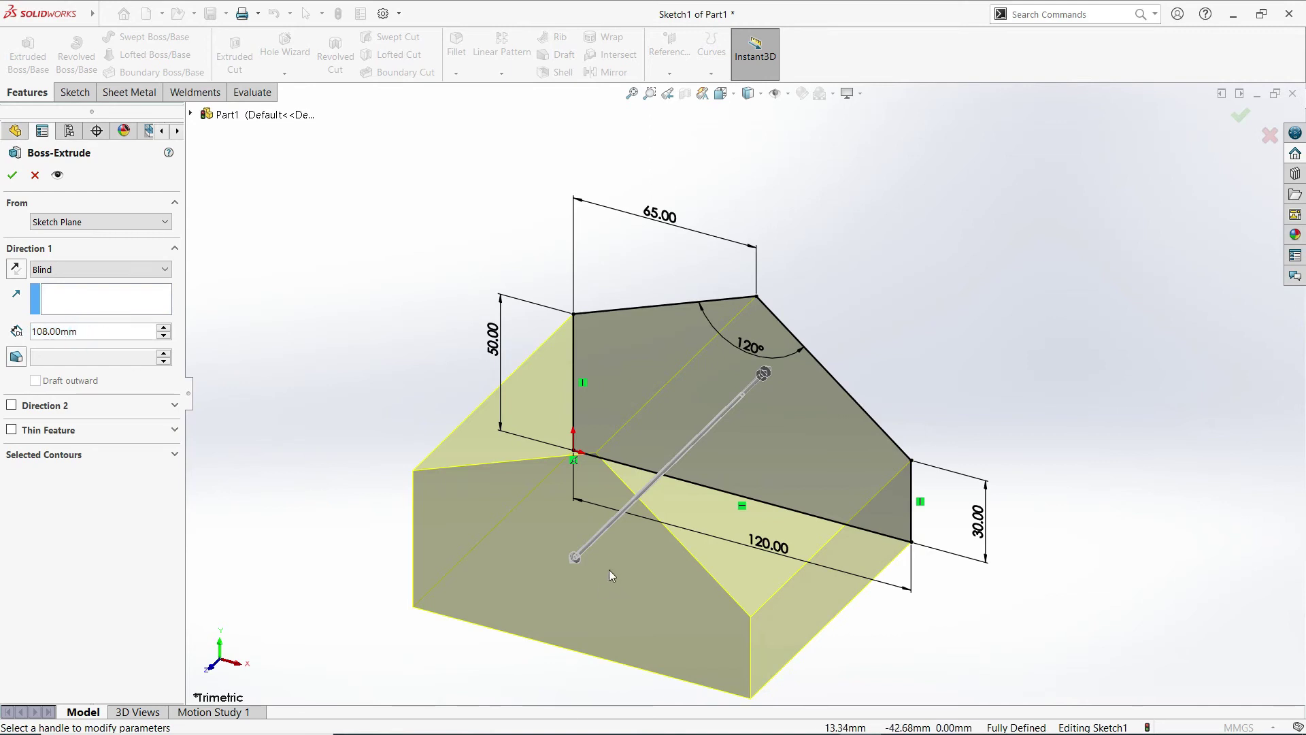
pyautogui.click(575, 558)
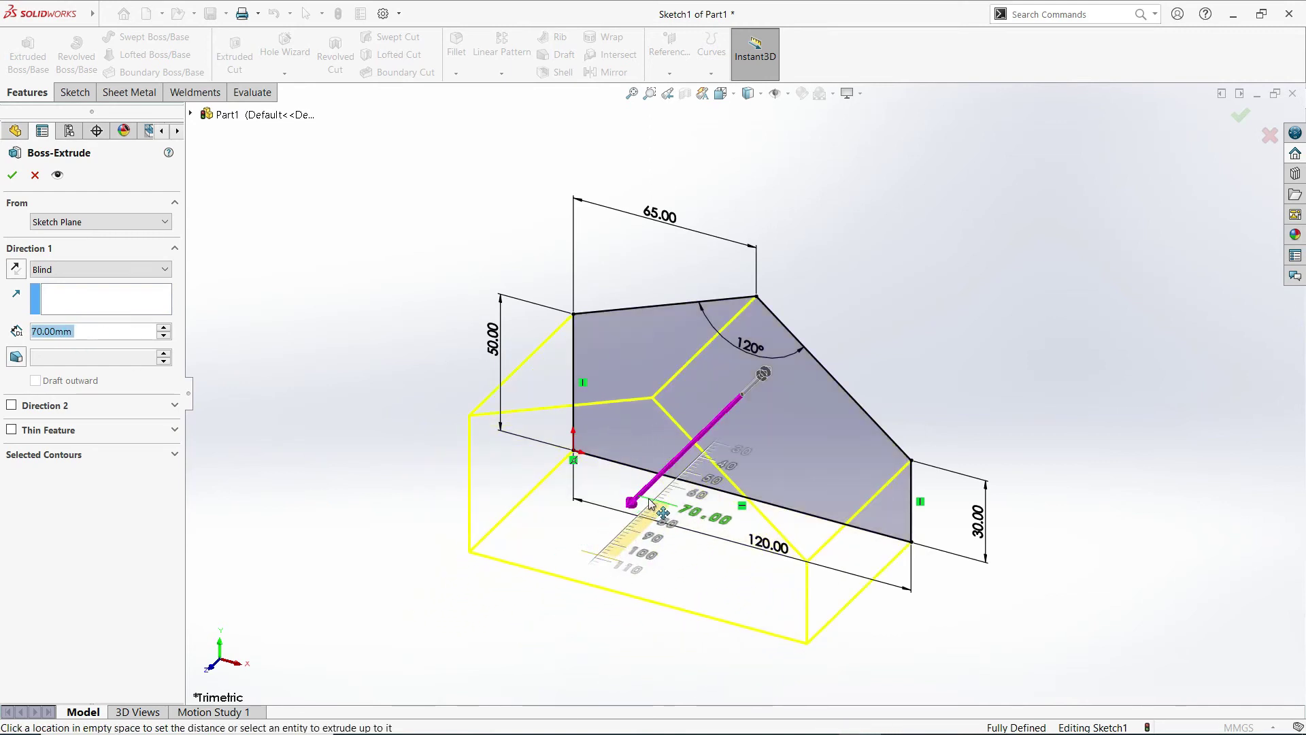
pyautogui.click(641, 510)
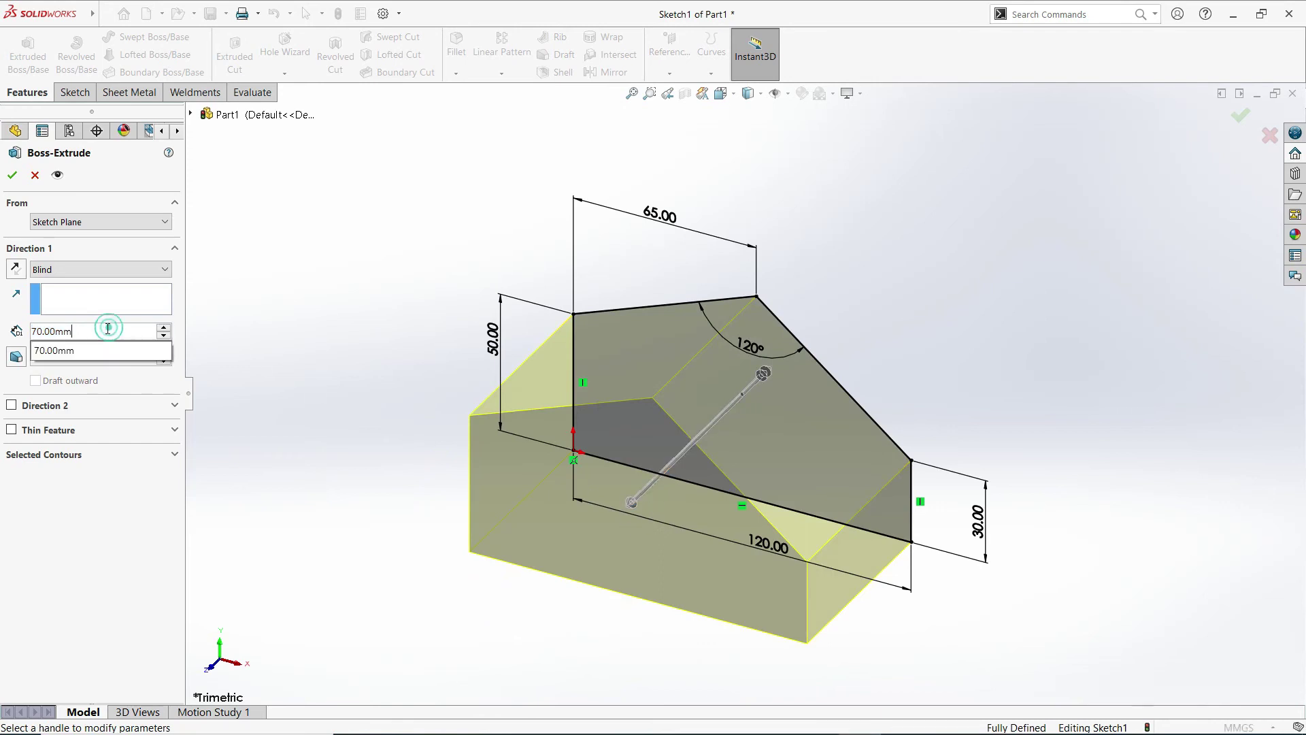
# - Set the Direction 1 depth of the extrusion to 50 mm
pyautogui.write('50')
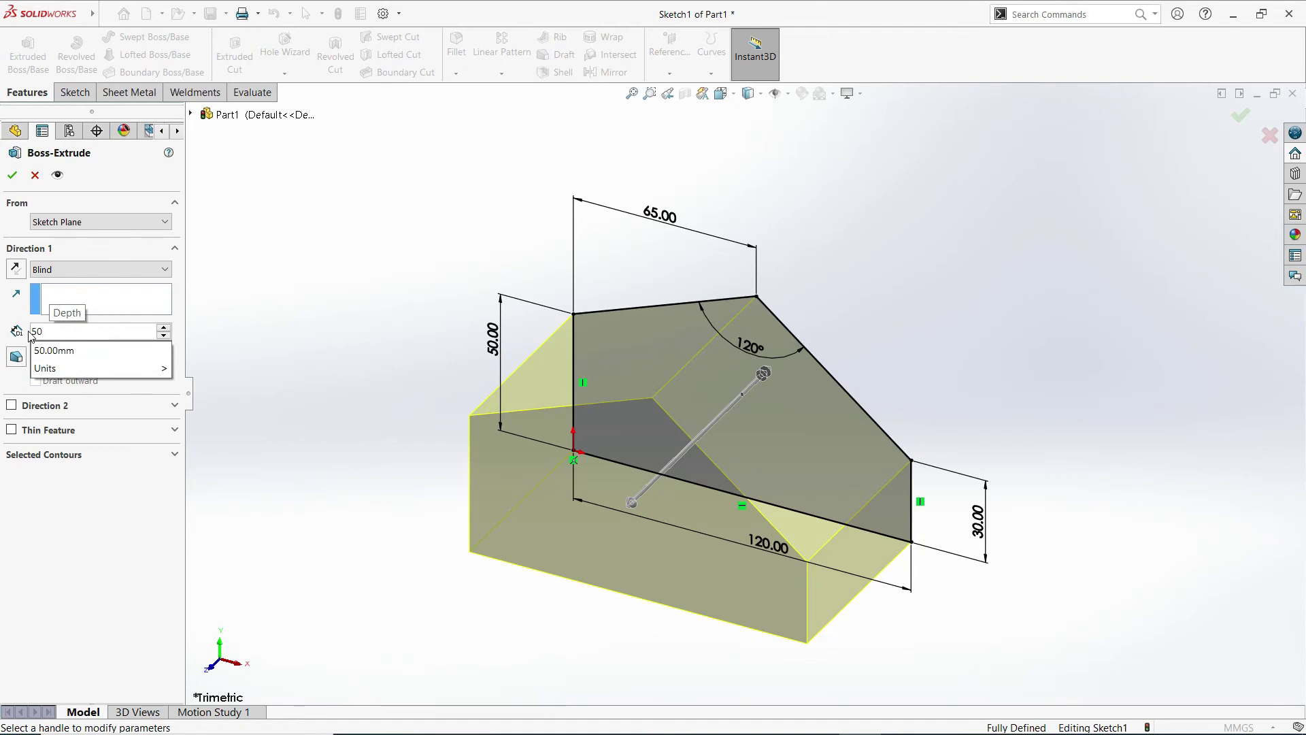
pyautogui.press('Return')
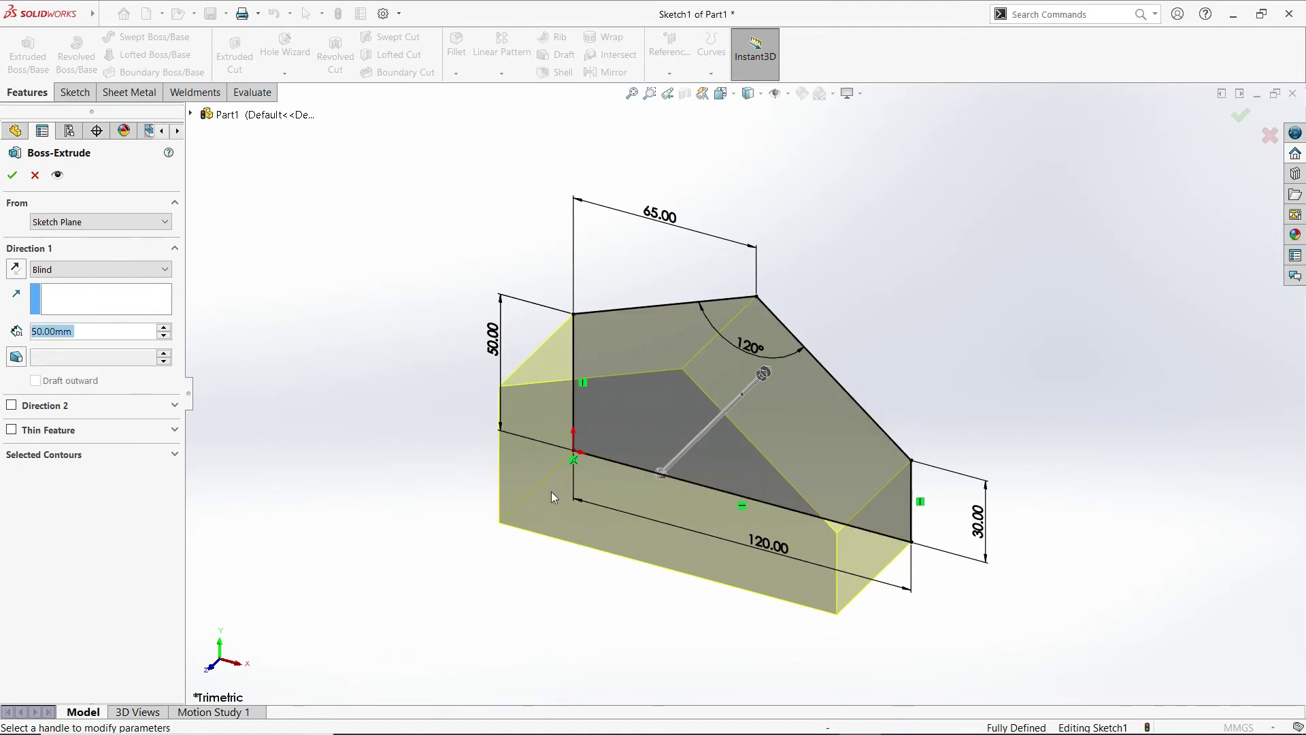
pyautogui.click(79, 331)
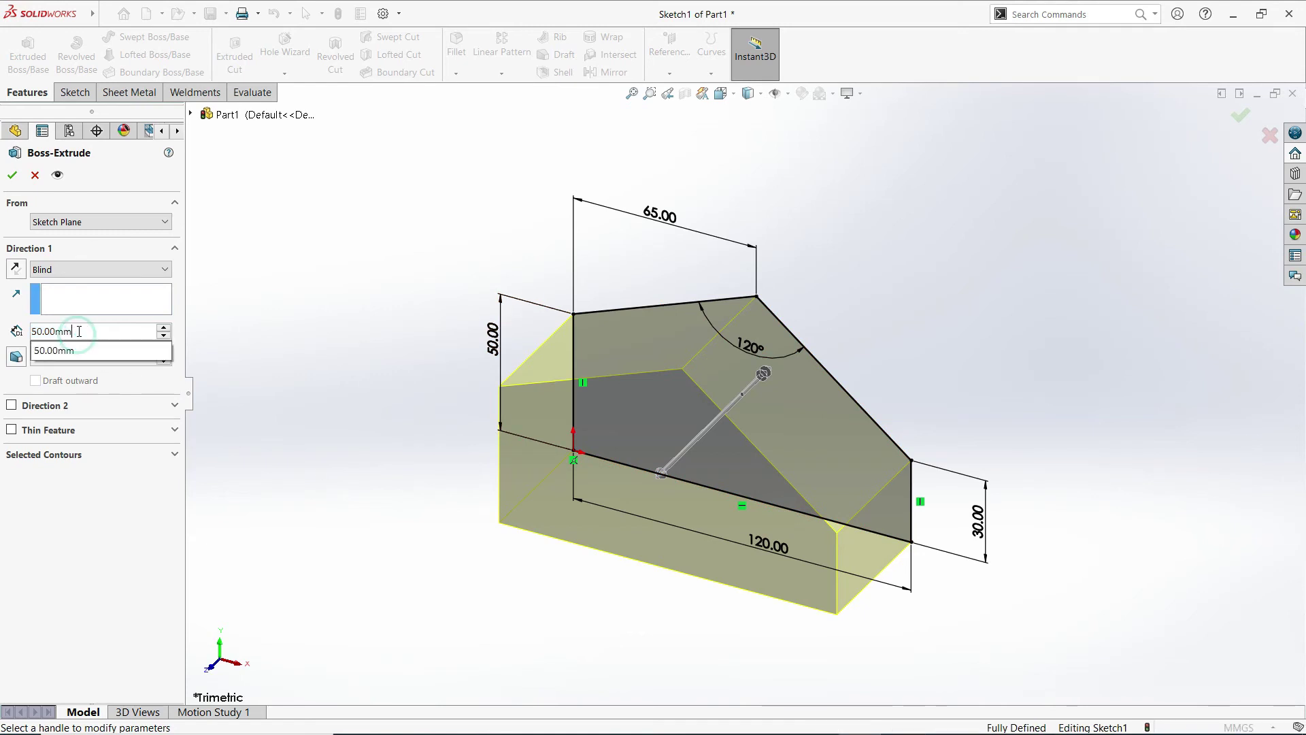
pyautogui.click(106, 506)
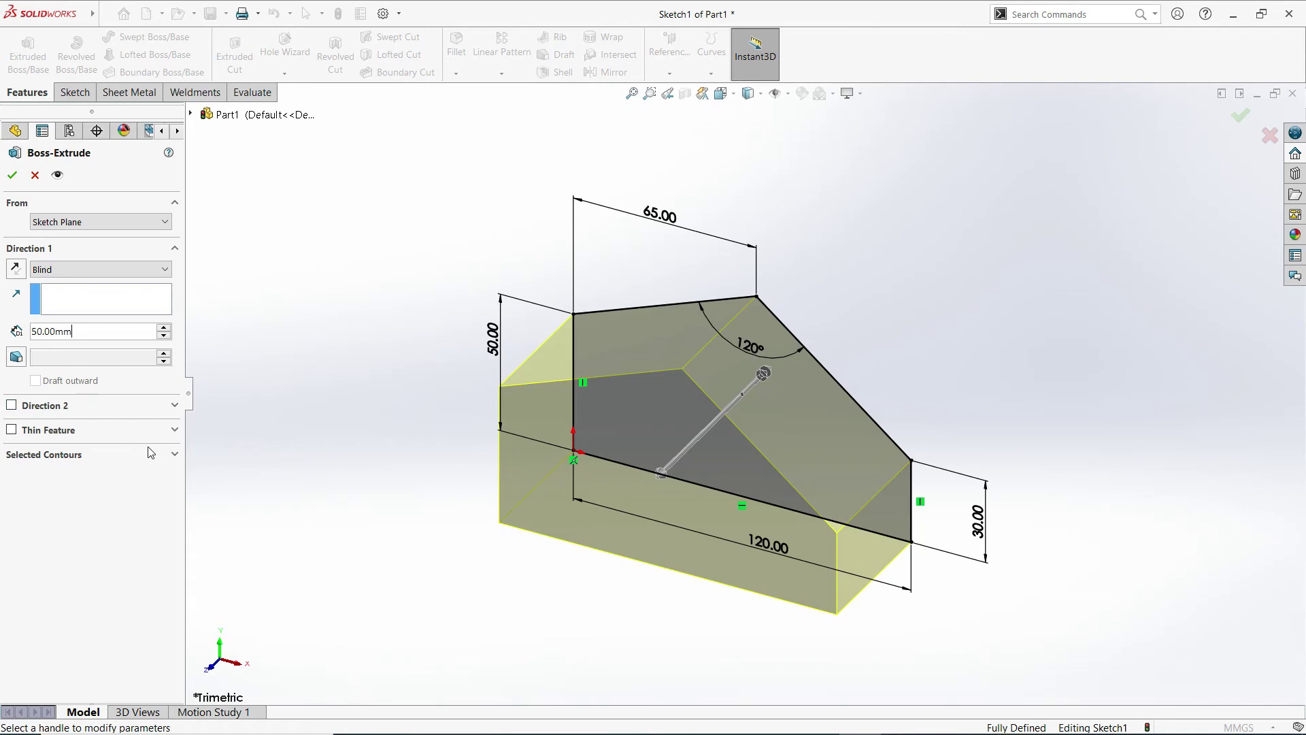
# - Try a second blind extrusion direction with a depth of 25 mm, and disable Direction 2 again
pyautogui.click(12, 406)
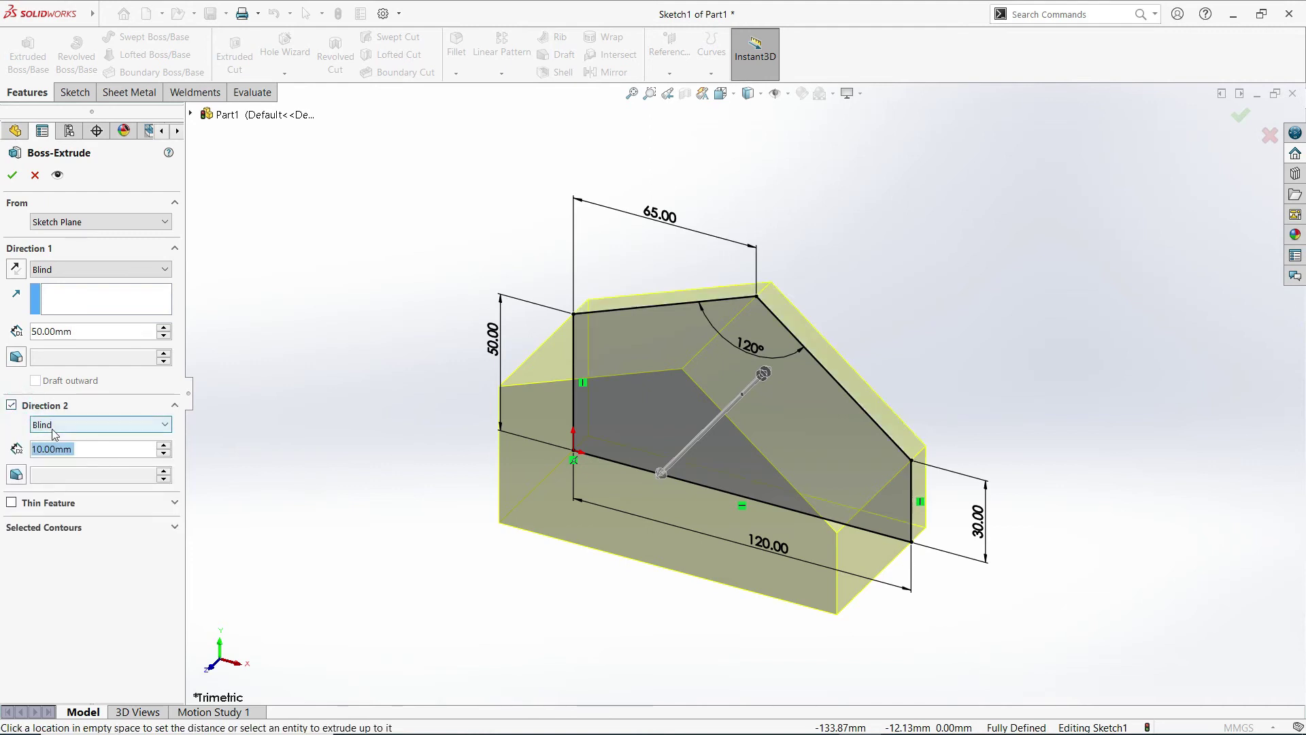
pyautogui.moveTo(948, 351)
pyautogui.mouseDown(button='middle')
pyautogui.moveTo(883, 370)
pyautogui.moveTo(880, 387)
pyautogui.moveTo(799, 387)
pyautogui.mouseUp(button='middle')
pyautogui.click(51, 449)
pyautogui.moveTo(92, 449); pyautogui.dragTo(23, 456)
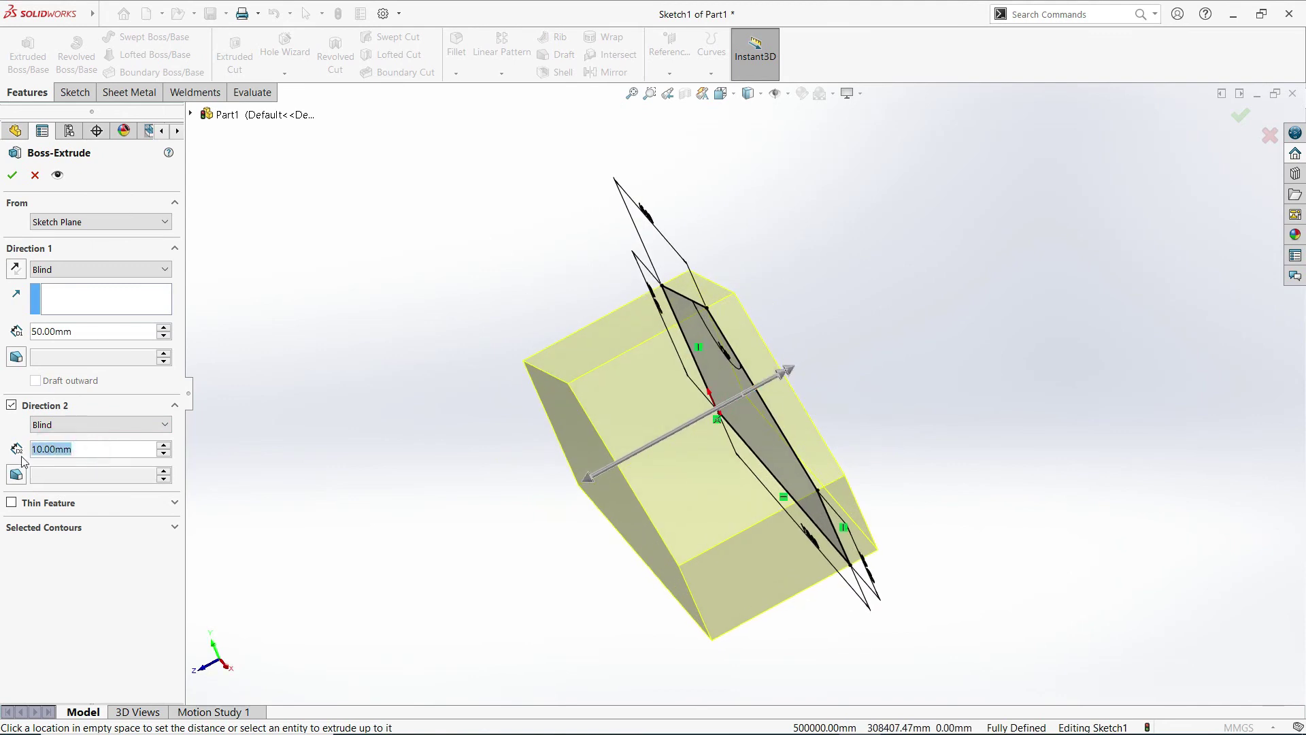
pyautogui.write('25')
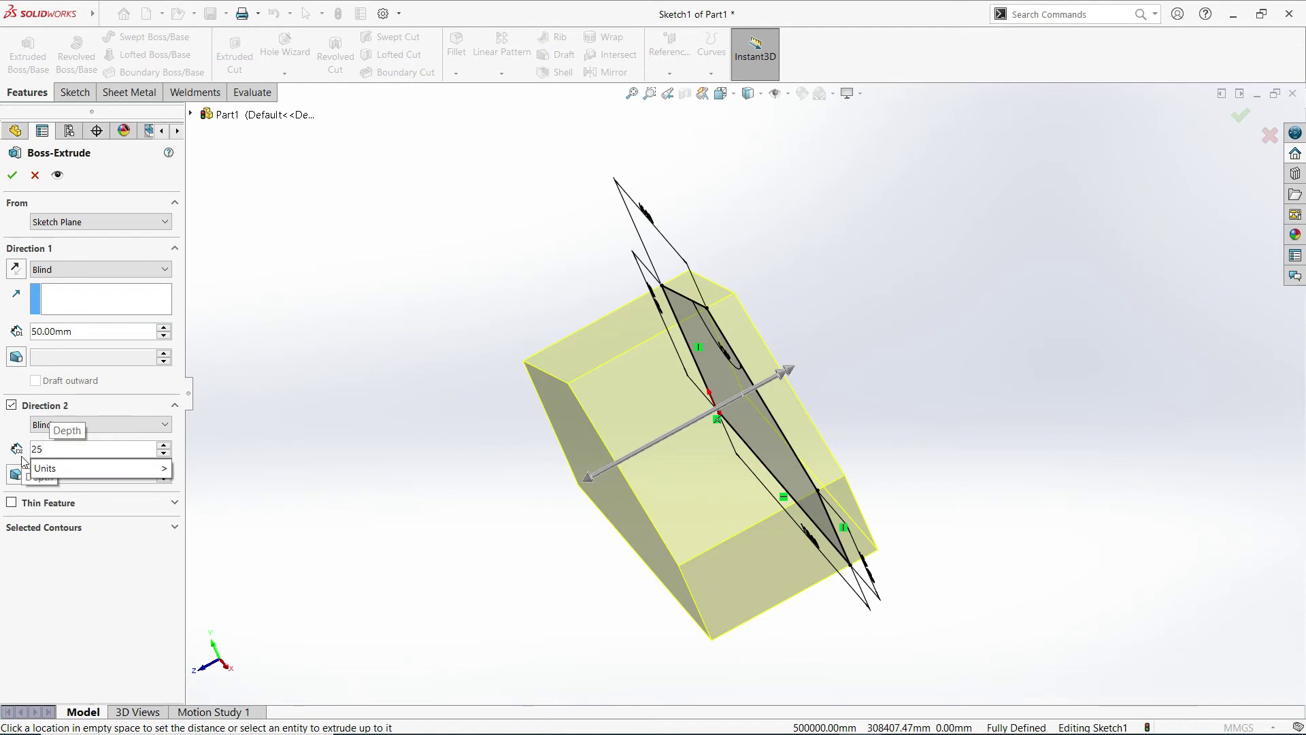
pyautogui.press('Return')
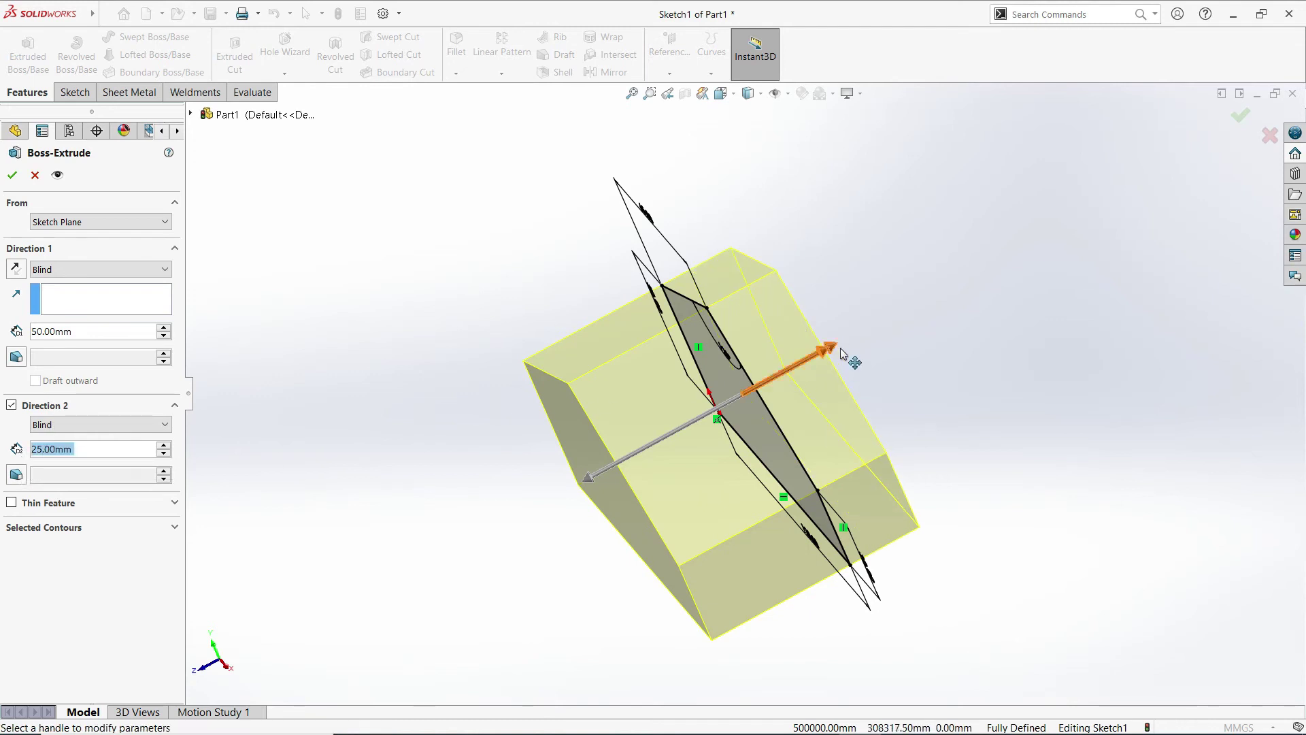
pyautogui.click(80, 450)
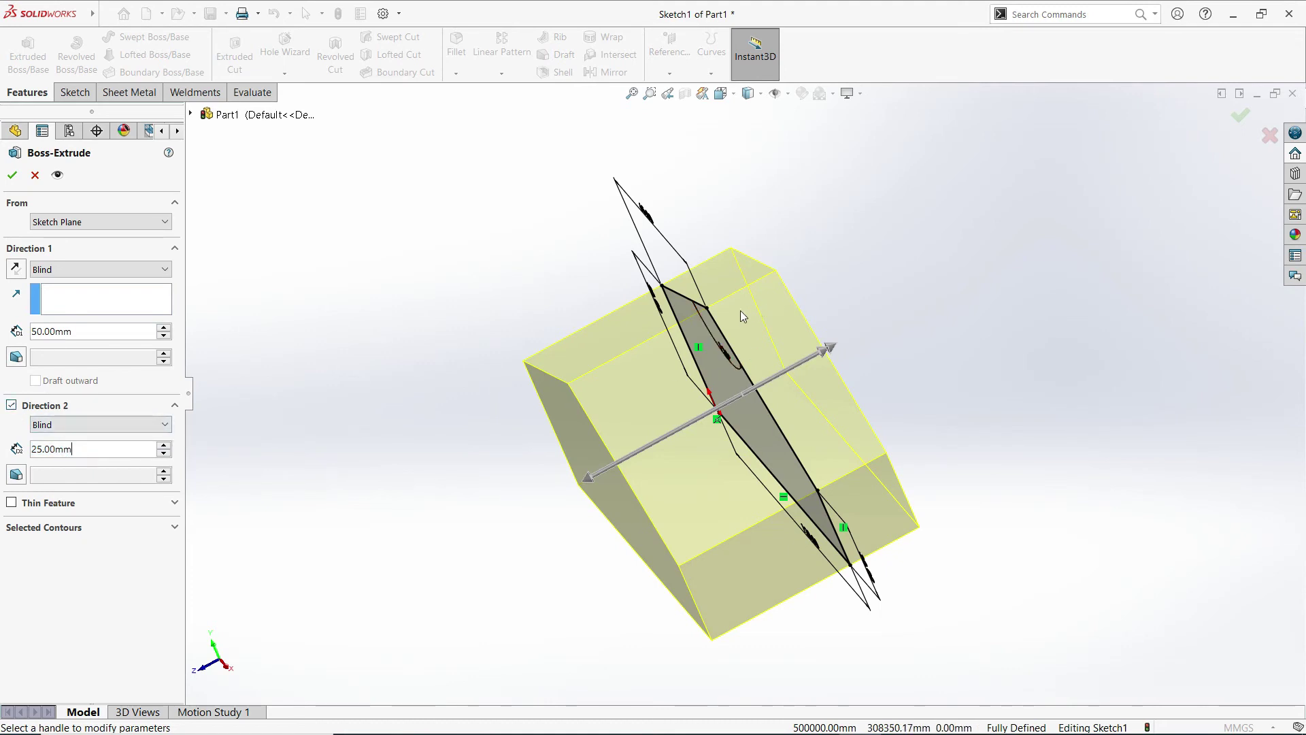
pyautogui.moveTo(288, 397); pyautogui.dragTo(362, 389, button='middle')
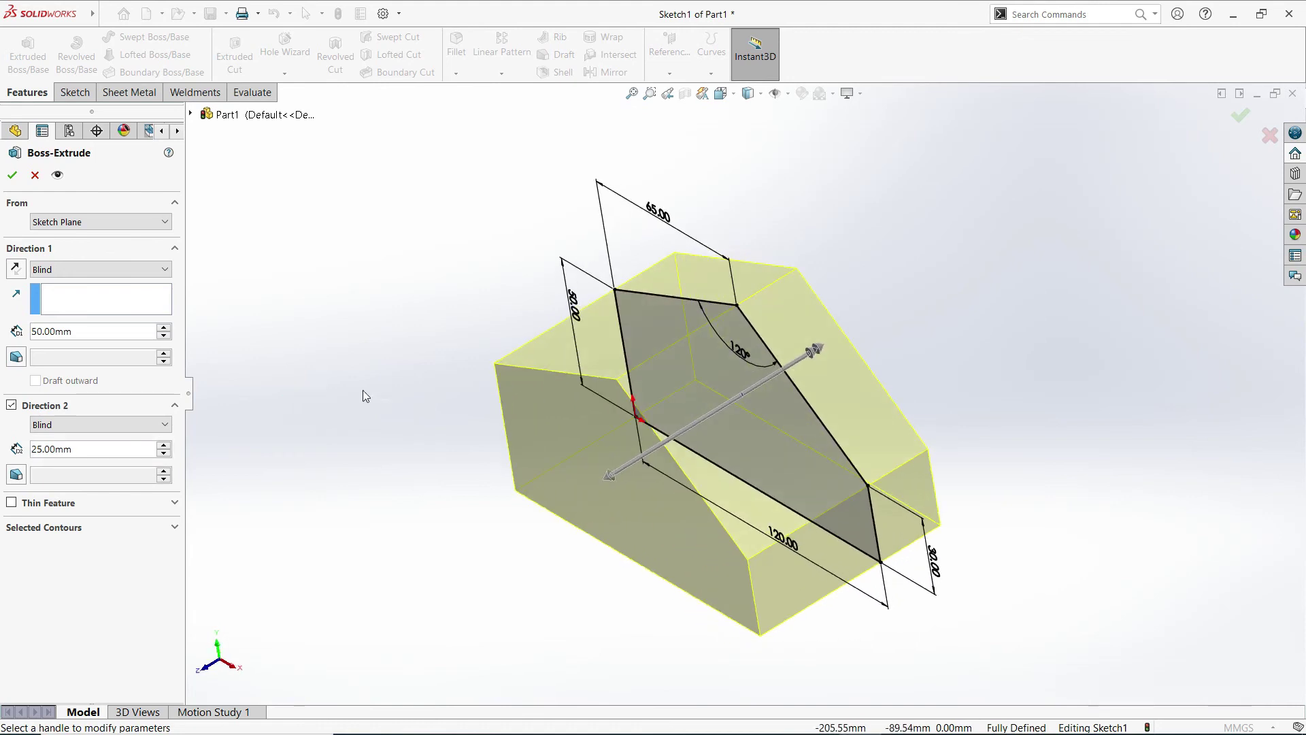
pyautogui.click(12, 405)
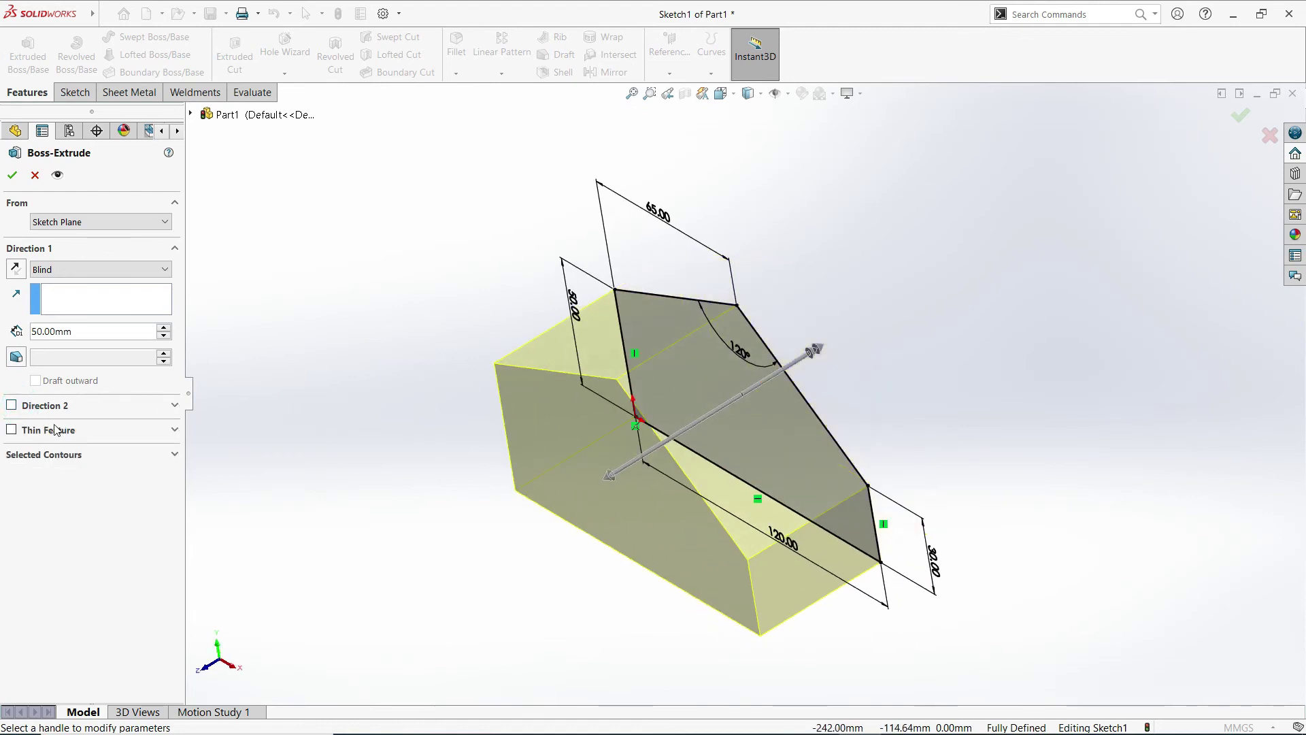
# - Try a draft on the extrusion, inward at 23 degrees and outward at 33 degrees, and switch the draft off again
pyautogui.click(20, 361)
pyautogui.moveTo(164, 354); pyautogui.dragTo(164, 354)
pyautogui.moveTo(515, 437); pyautogui.dragTo(599, 350, button='middle')
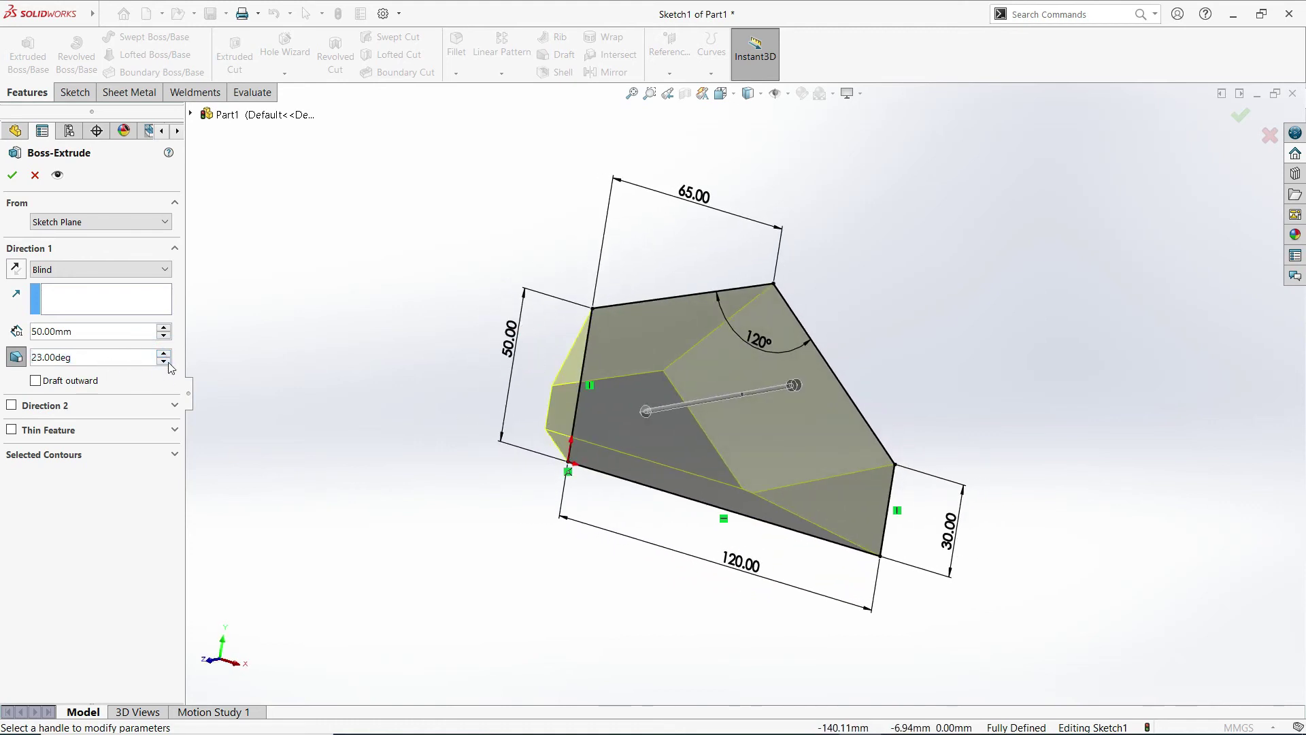
pyautogui.moveTo(164, 360); pyautogui.dragTo(164, 360)
pyautogui.click(62, 385)
pyautogui.moveTo(319, 381); pyautogui.dragTo(201, 401, button='middle')
pyautogui.moveTo(164, 354); pyautogui.dragTo(164, 357)
pyautogui.moveTo(467, 434); pyautogui.dragTo(527, 481, button='middle')
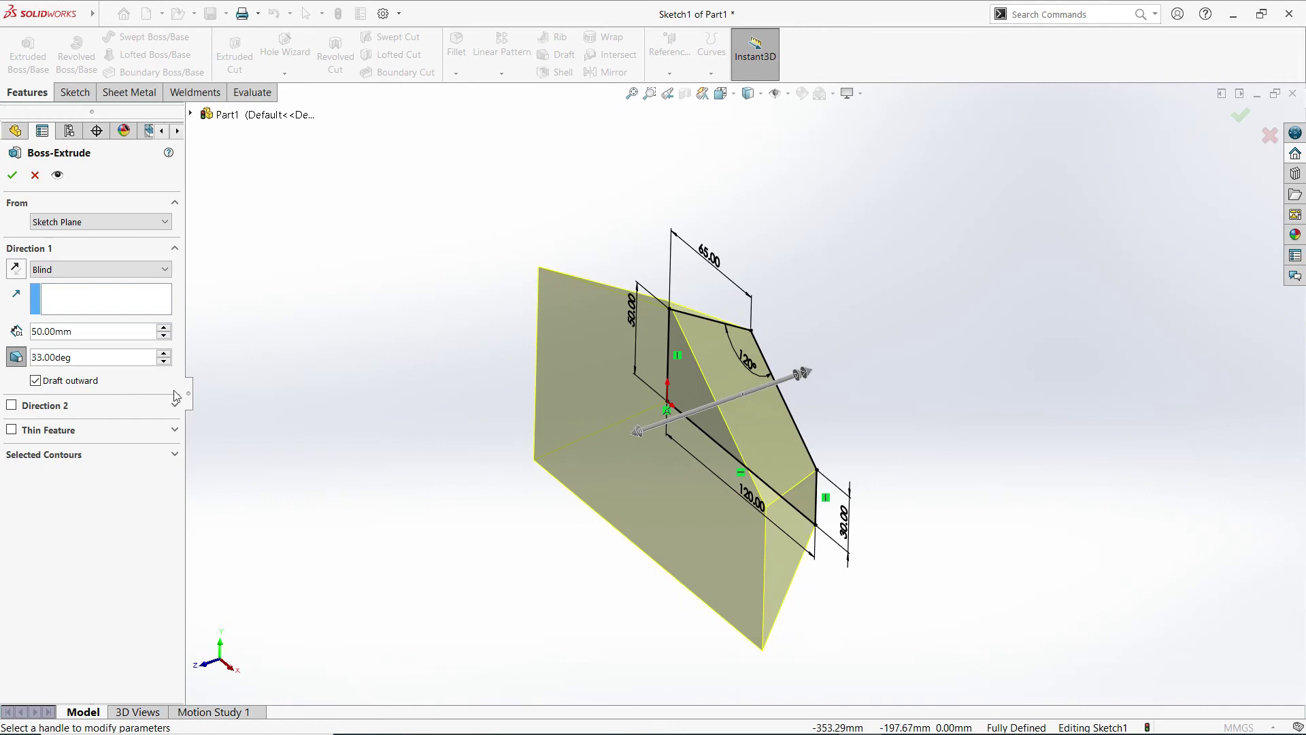
pyautogui.click(16, 358)
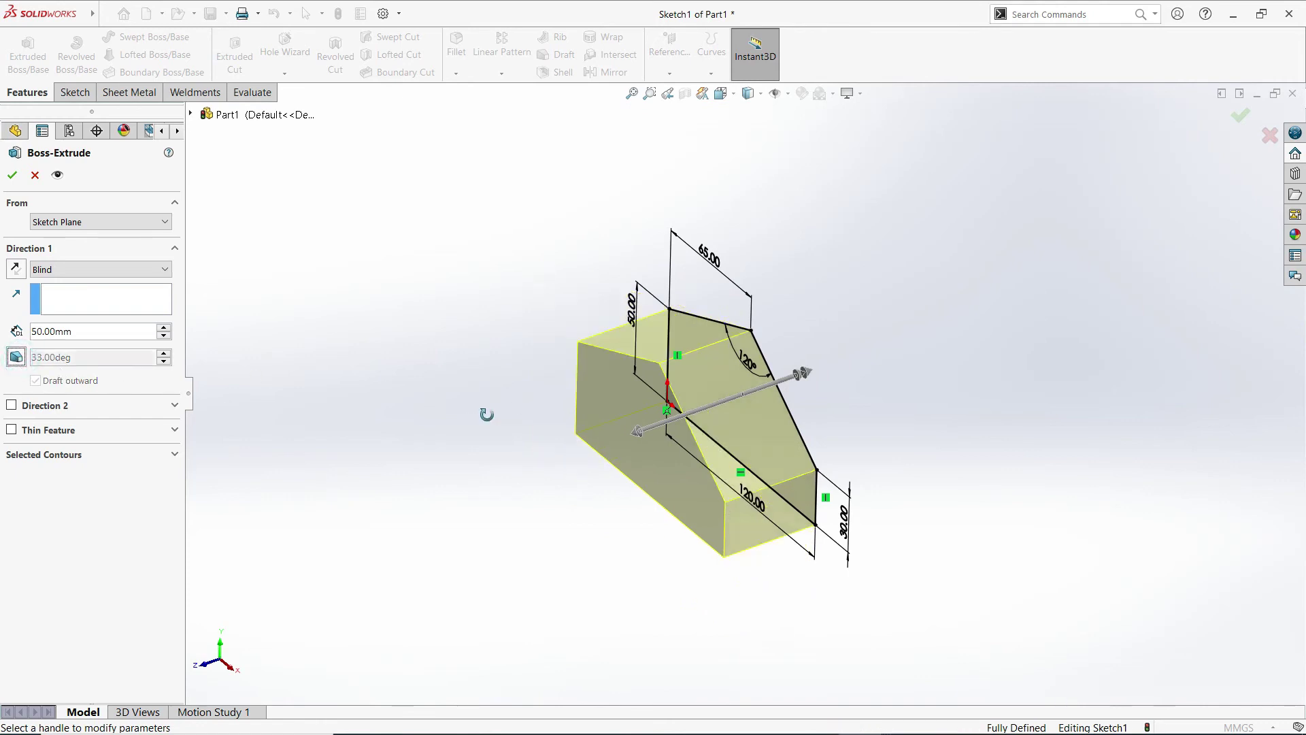
# - Set the view to Isometric and accept the 50 mm blind extrusion of the profile
pyautogui.moveTo(486, 415); pyautogui.dragTo(503, 416, button='middle')
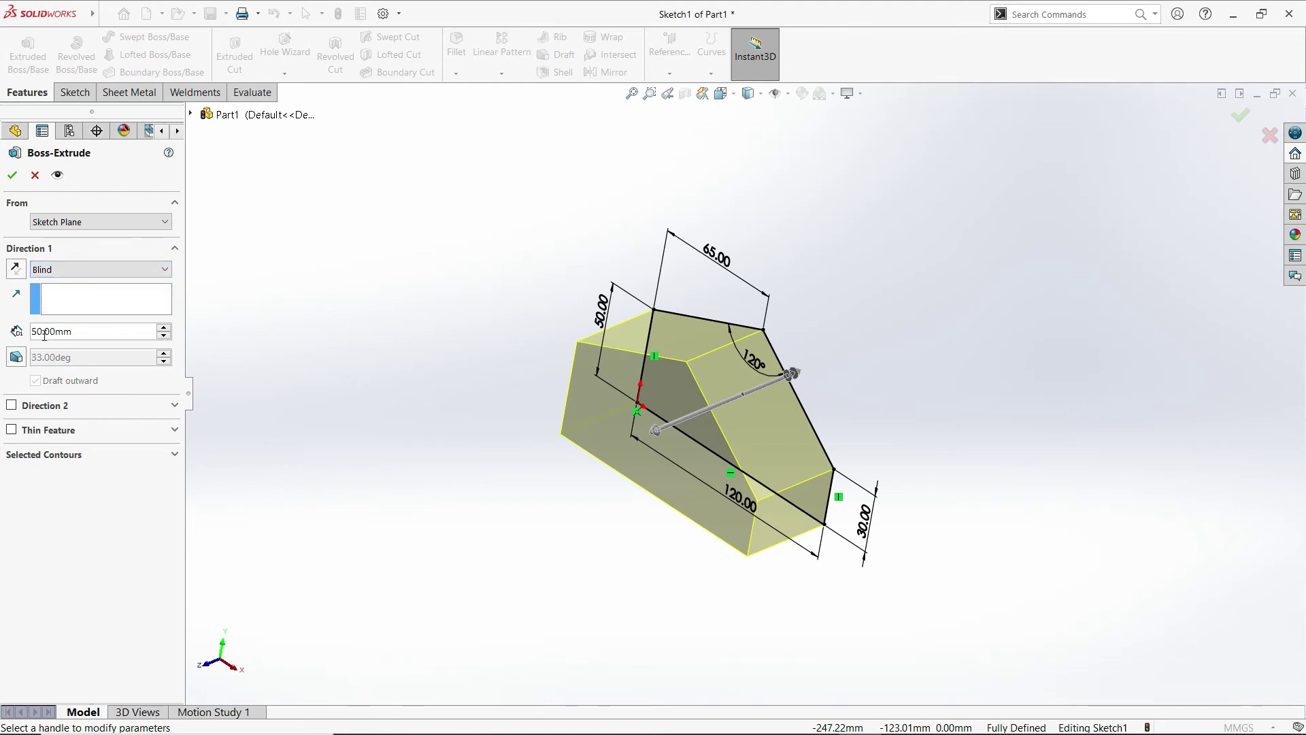
pyautogui.moveTo(708, 381); pyautogui.dragTo(741, 381, button='middle')
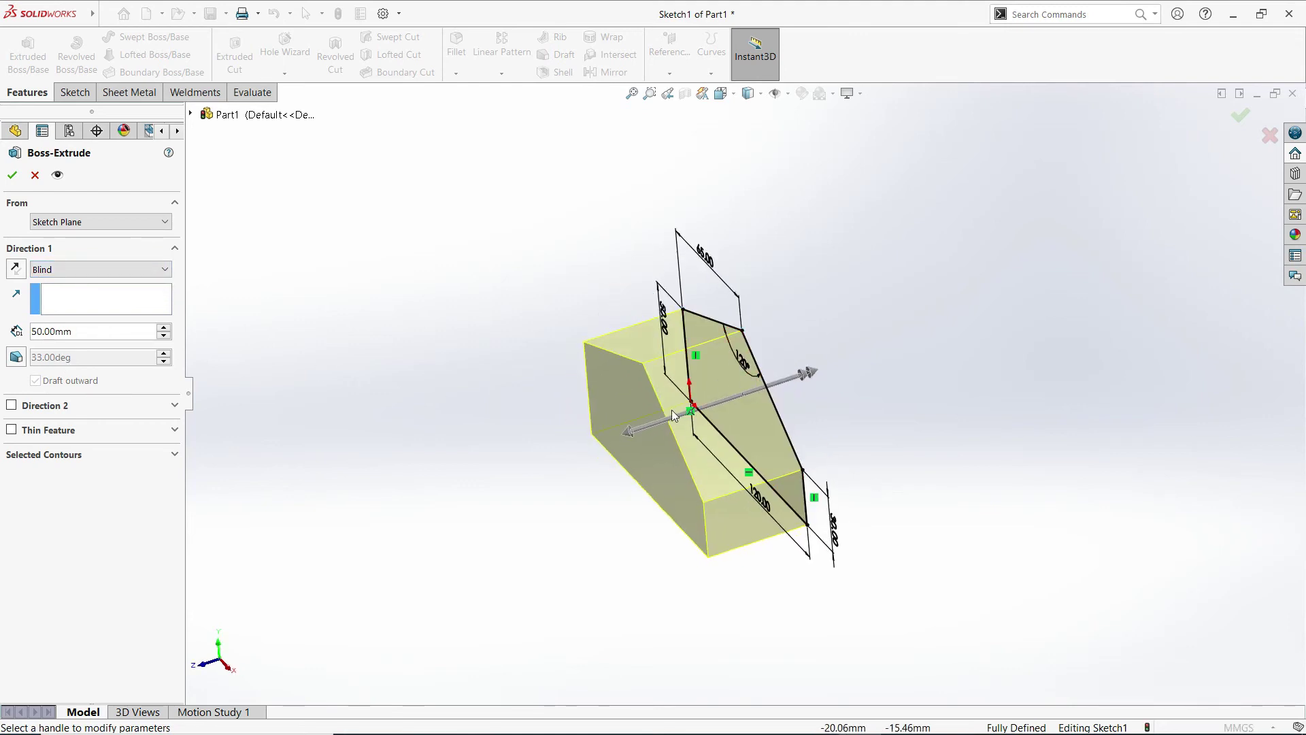
pyautogui.moveTo(305, 433); pyautogui.dragTo(367, 425, button='middle')
pyautogui.click(733, 93)
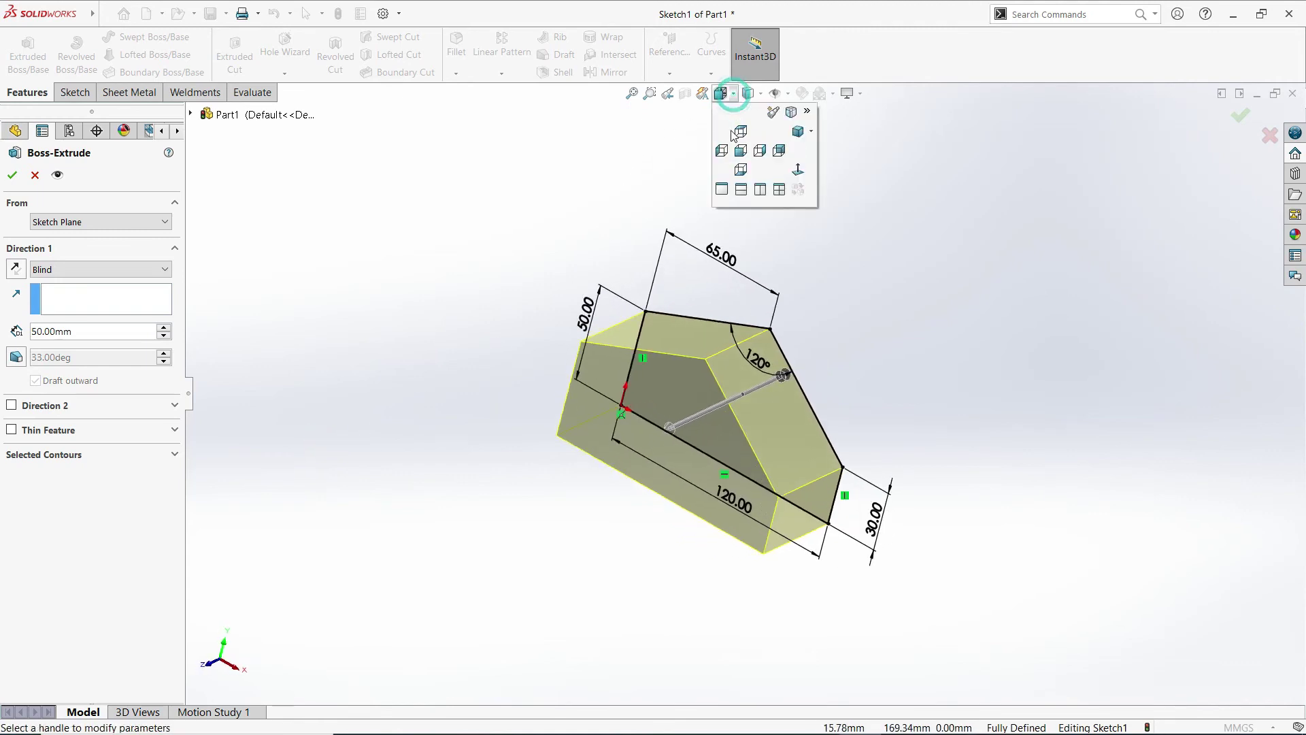
pyautogui.click(812, 135)
pyautogui.click(828, 147)
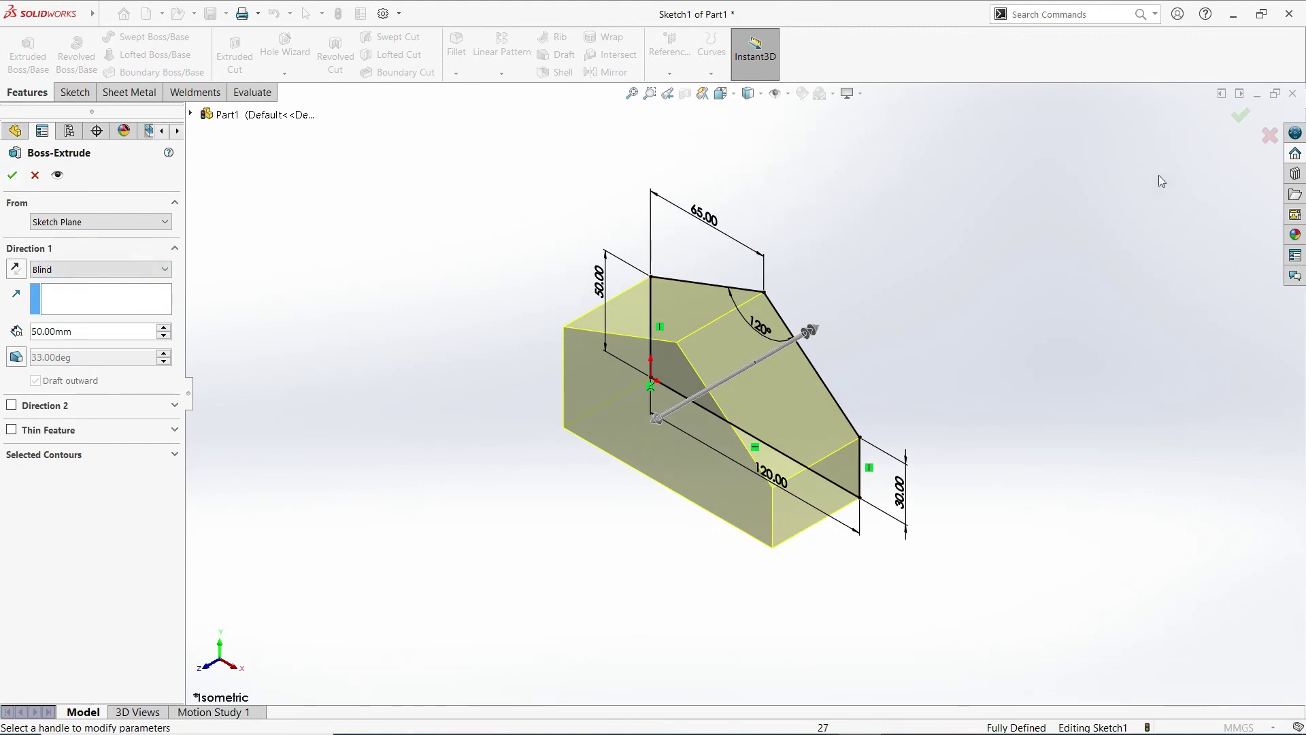
pyautogui.click(1241, 123)
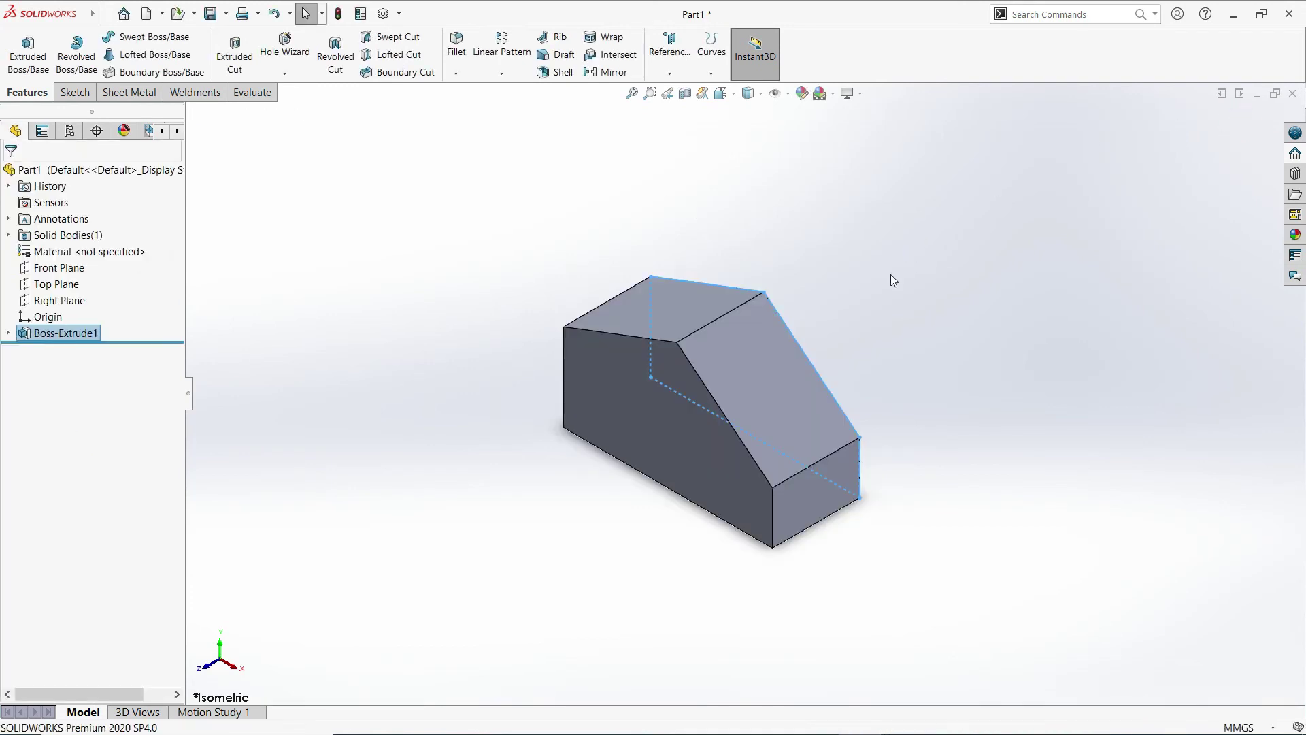
# - Close the part document without saving its changes
pyautogui.moveTo(803, 431); pyautogui.dragTo(729, 525, button='middle')
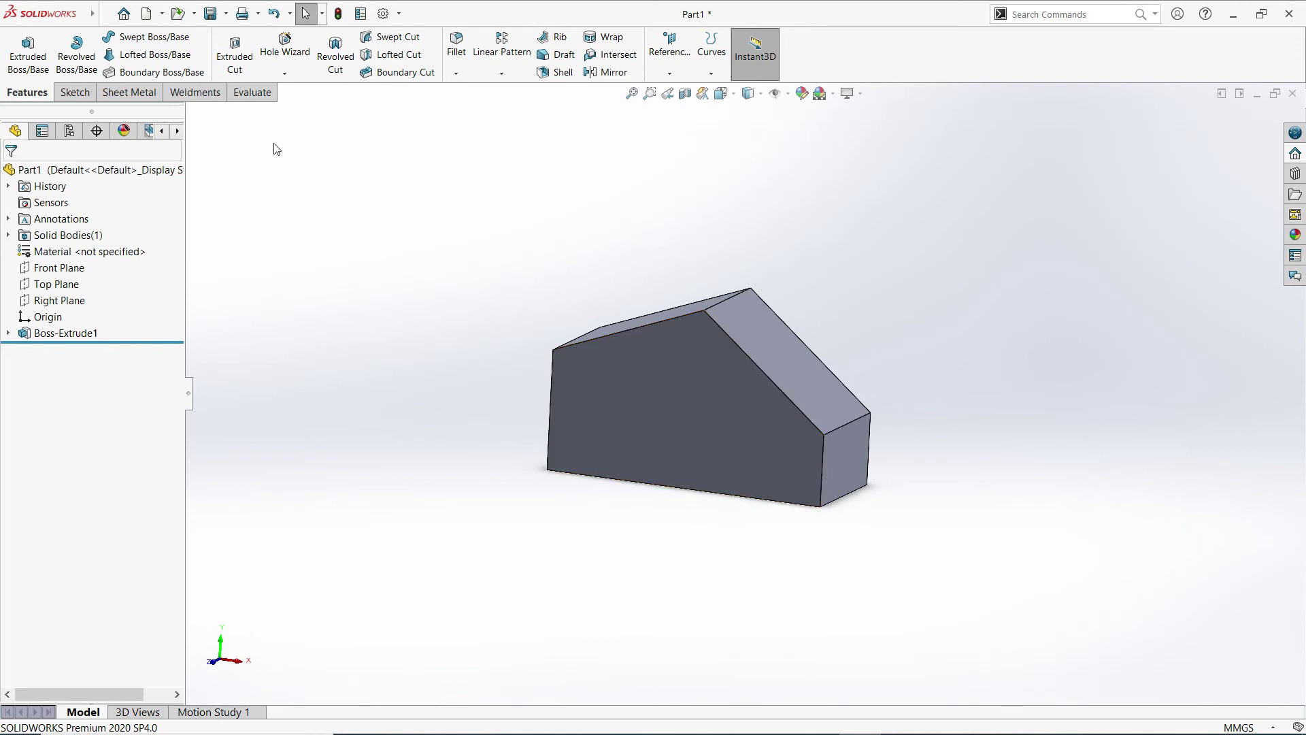
pyautogui.click(1292, 94)
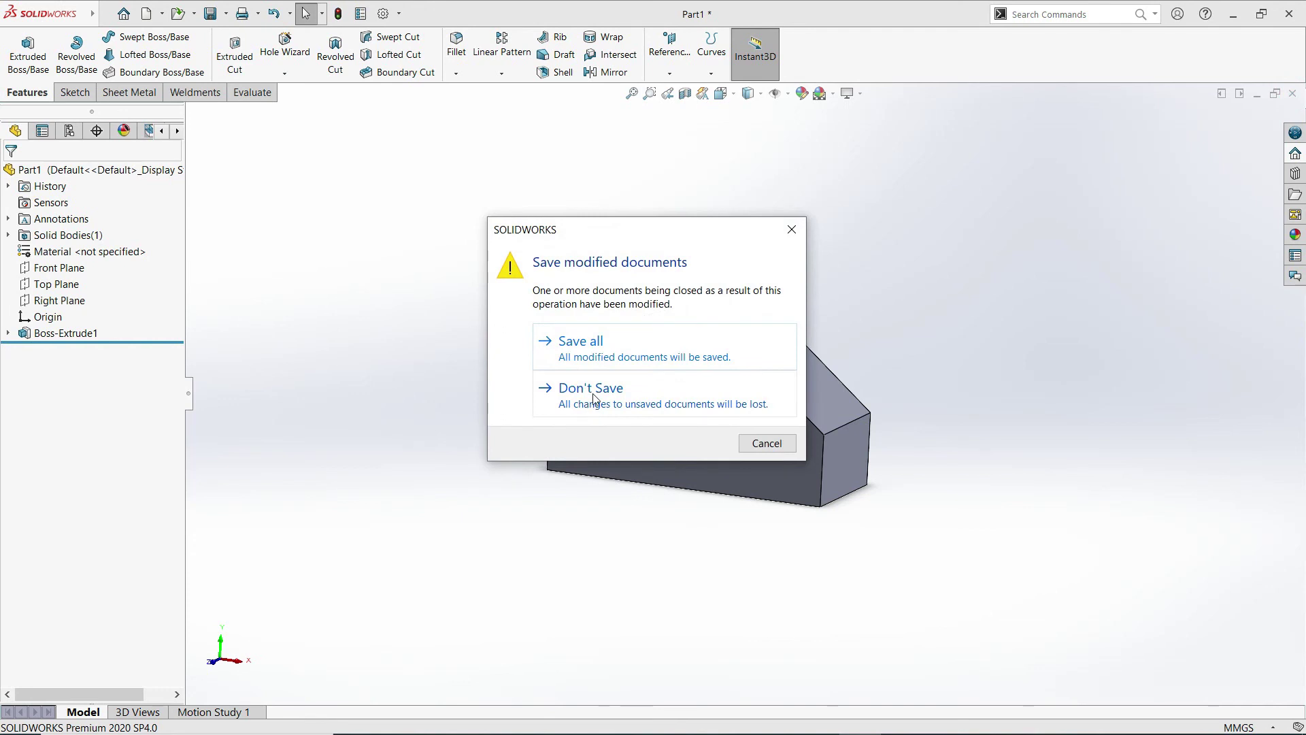
pyautogui.click(594, 395)
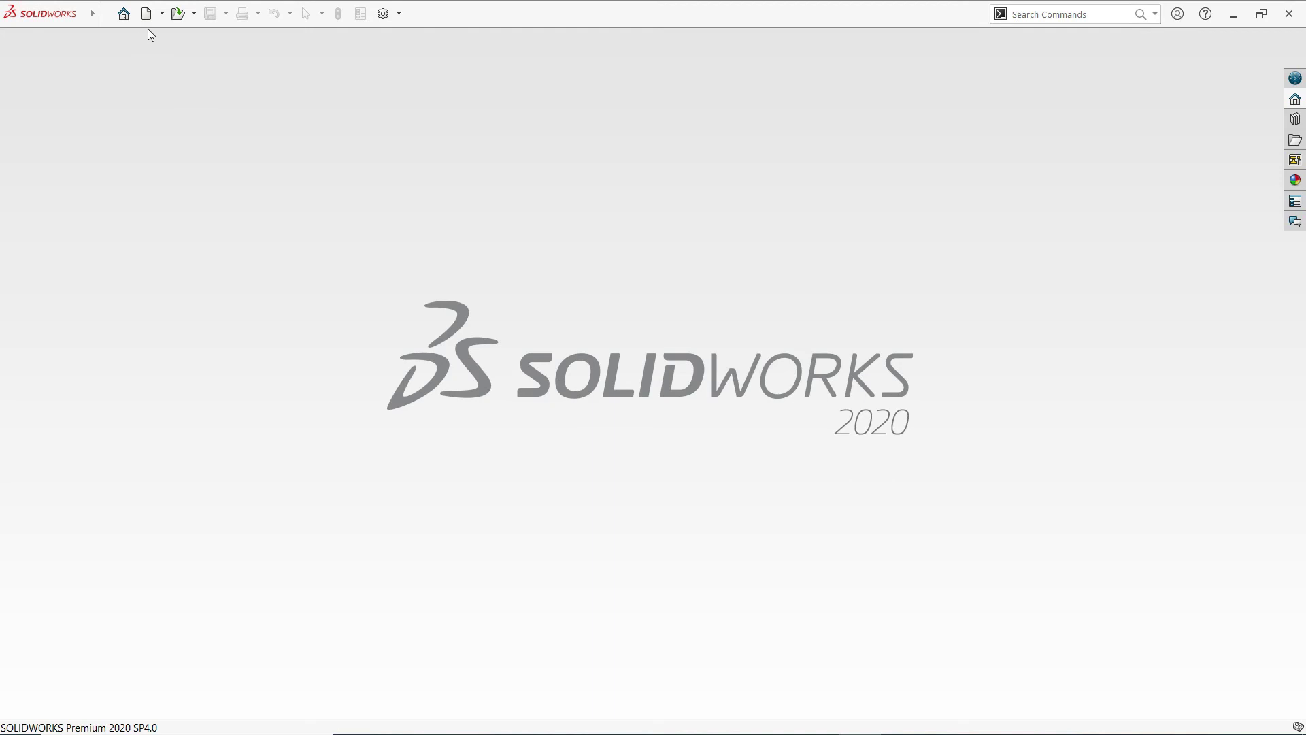
# - Create a new part document and set its unit system to CGS (centimeter, gram, second)
pyautogui.click(169, 35)
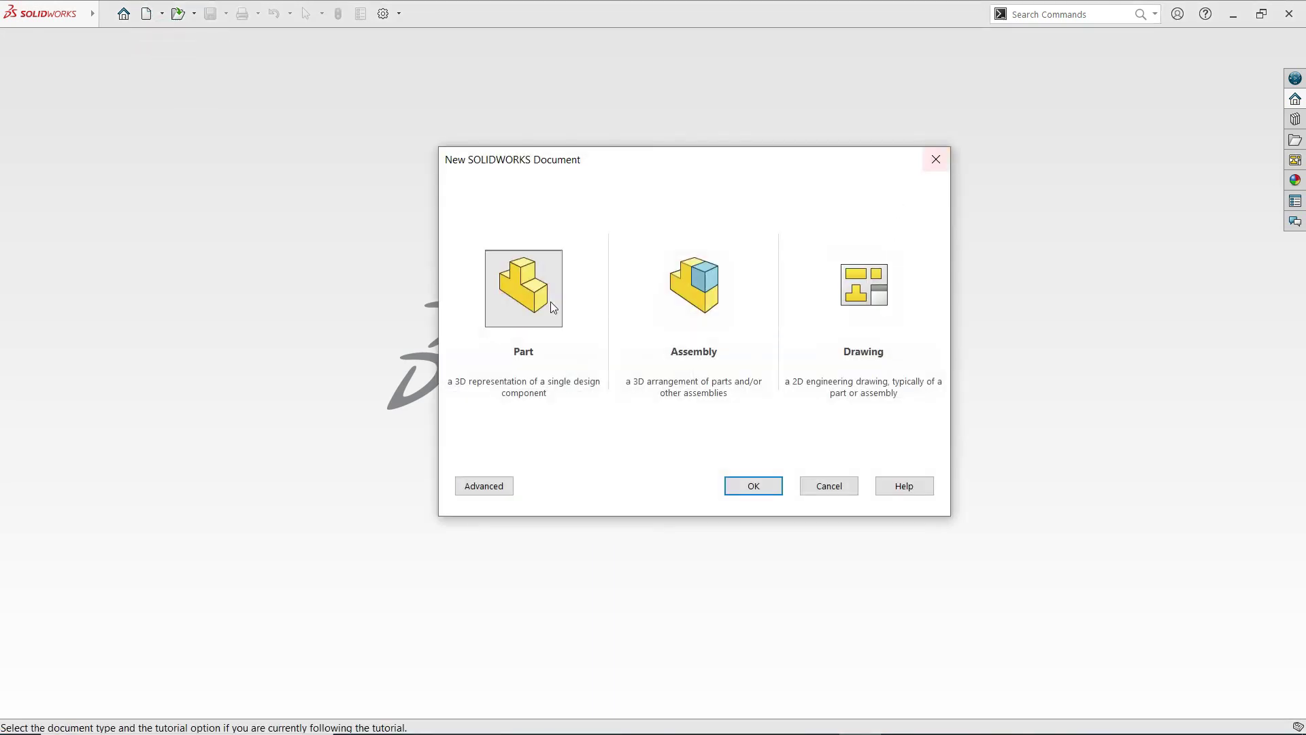
pyautogui.click(739, 485)
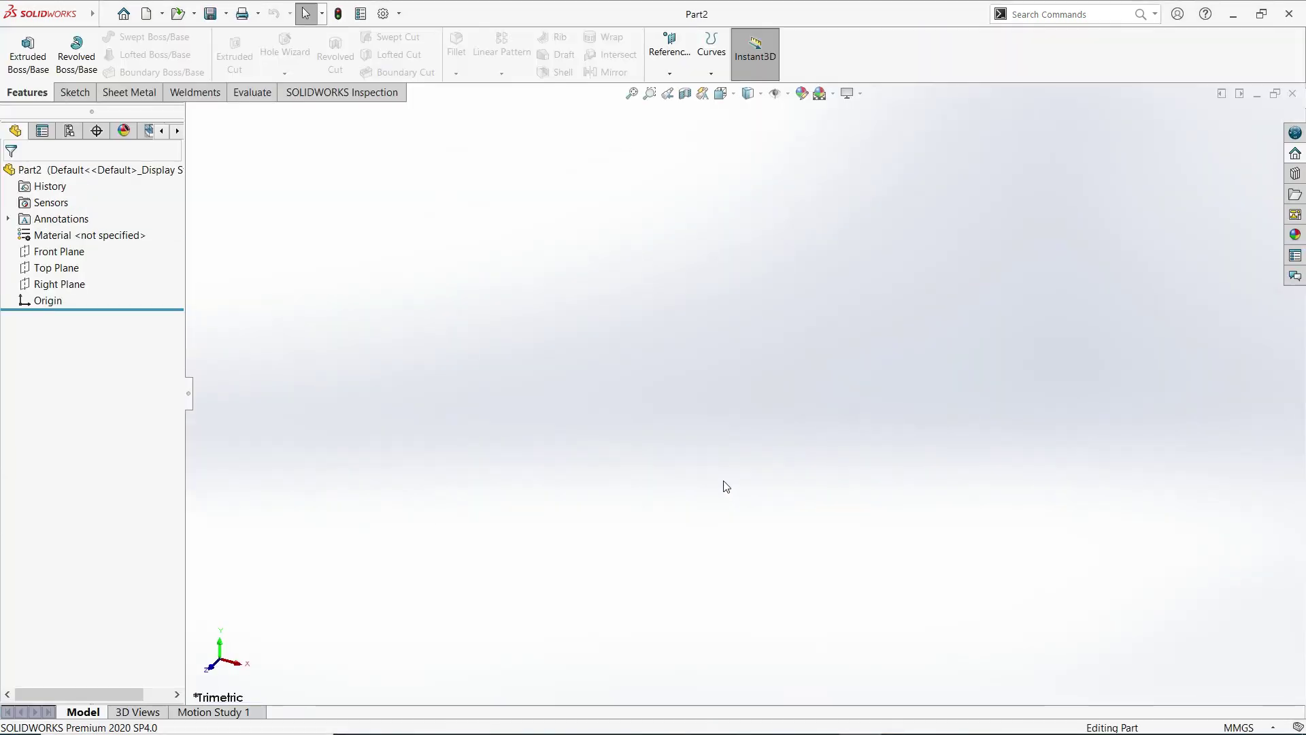
pyautogui.click(1264, 728)
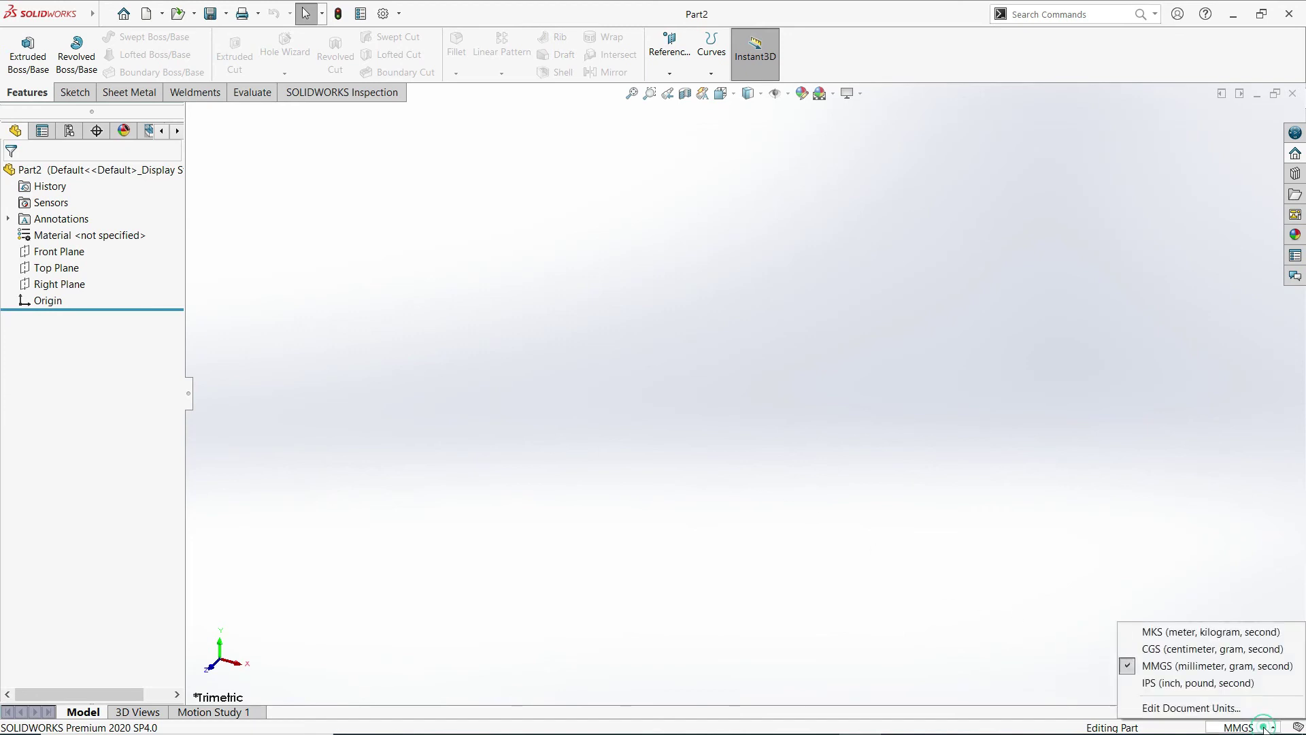
pyautogui.click(1160, 650)
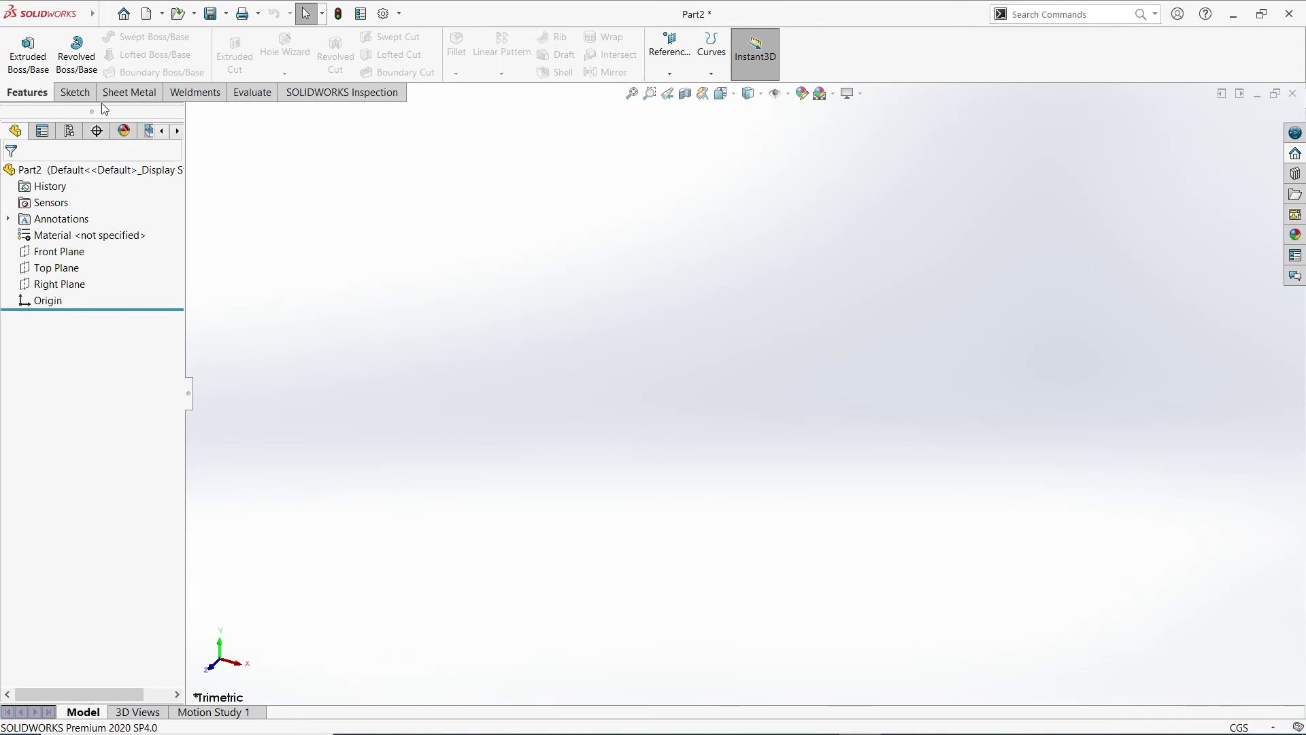
# - Start a sketch on the Top Plane and draw a circle of about 5.41 cm radius centred on the origin
pyautogui.click(76, 93)
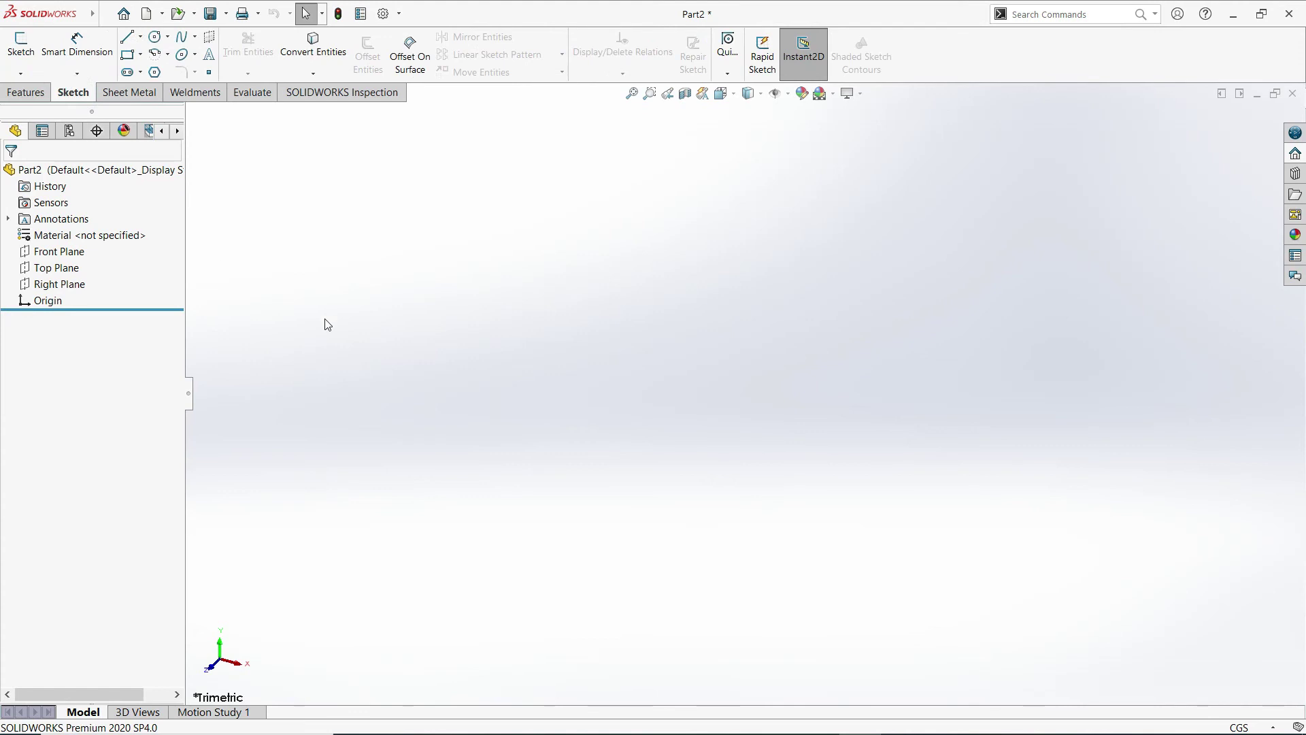
pyautogui.click(21, 56)
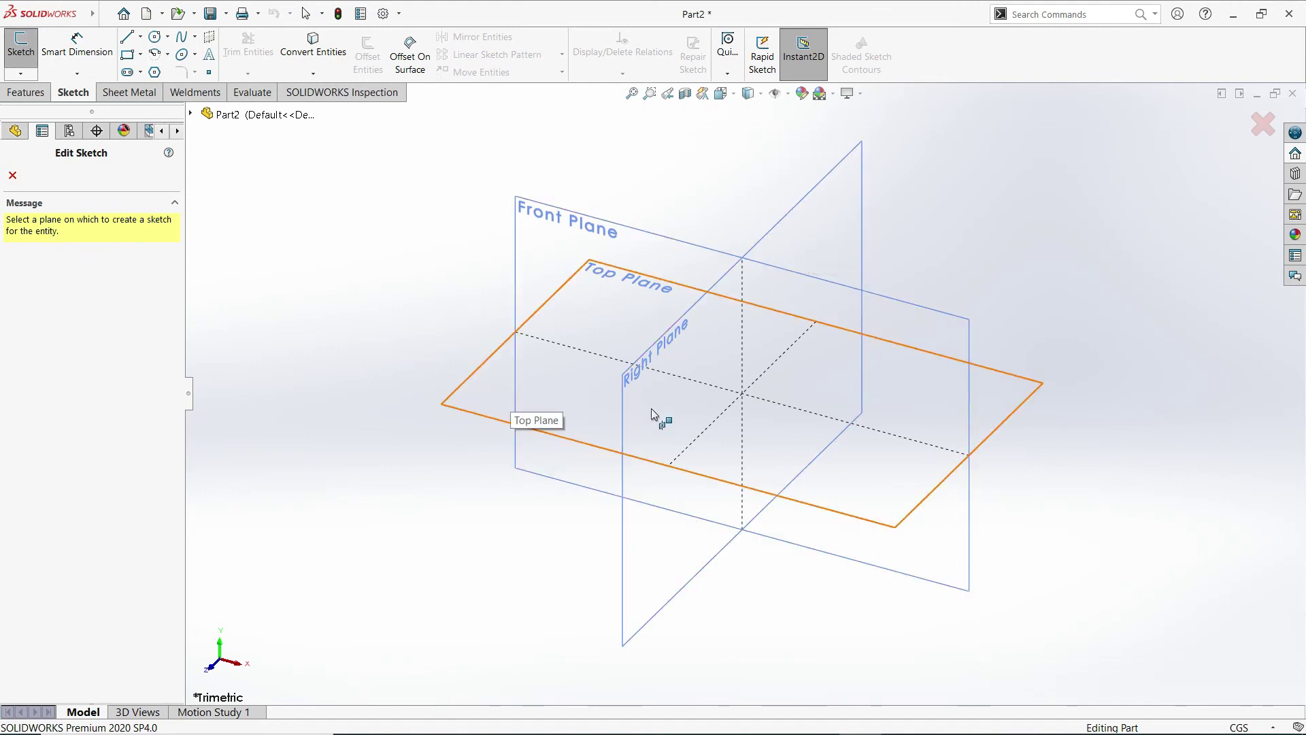
pyautogui.click(492, 393)
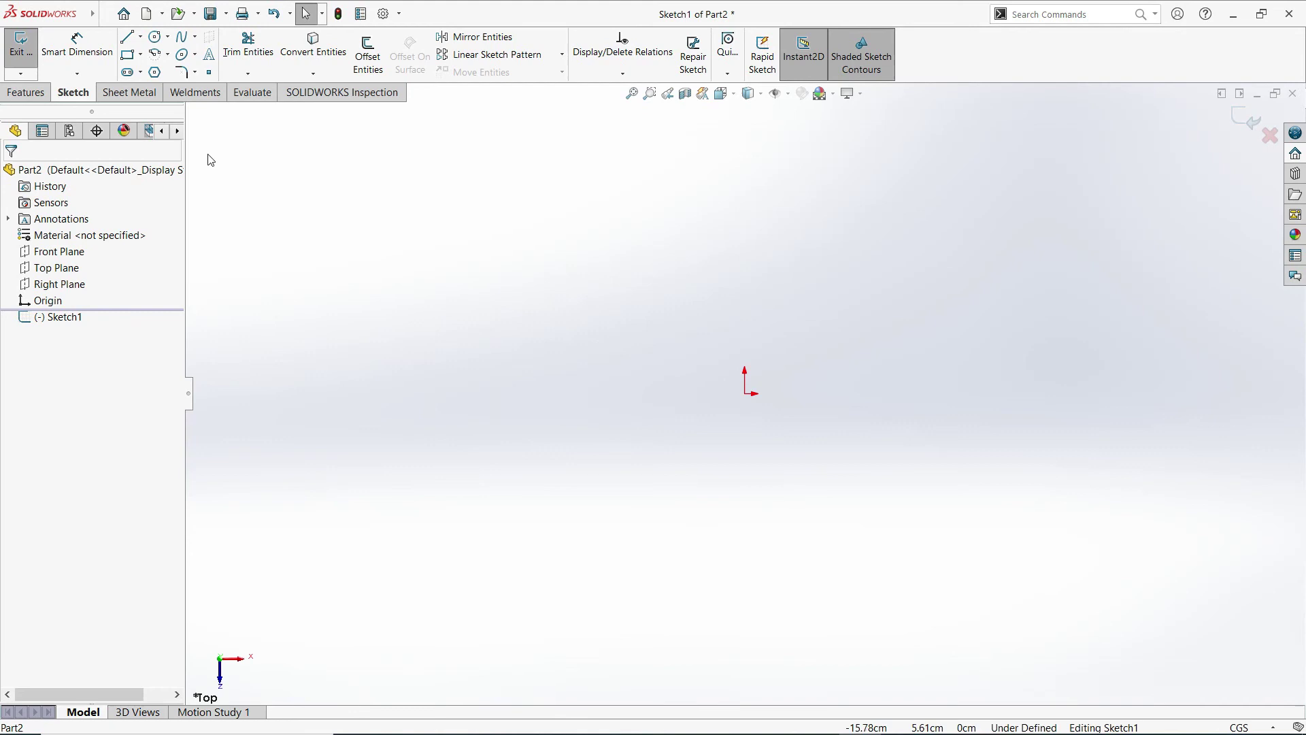
pyautogui.click(167, 39)
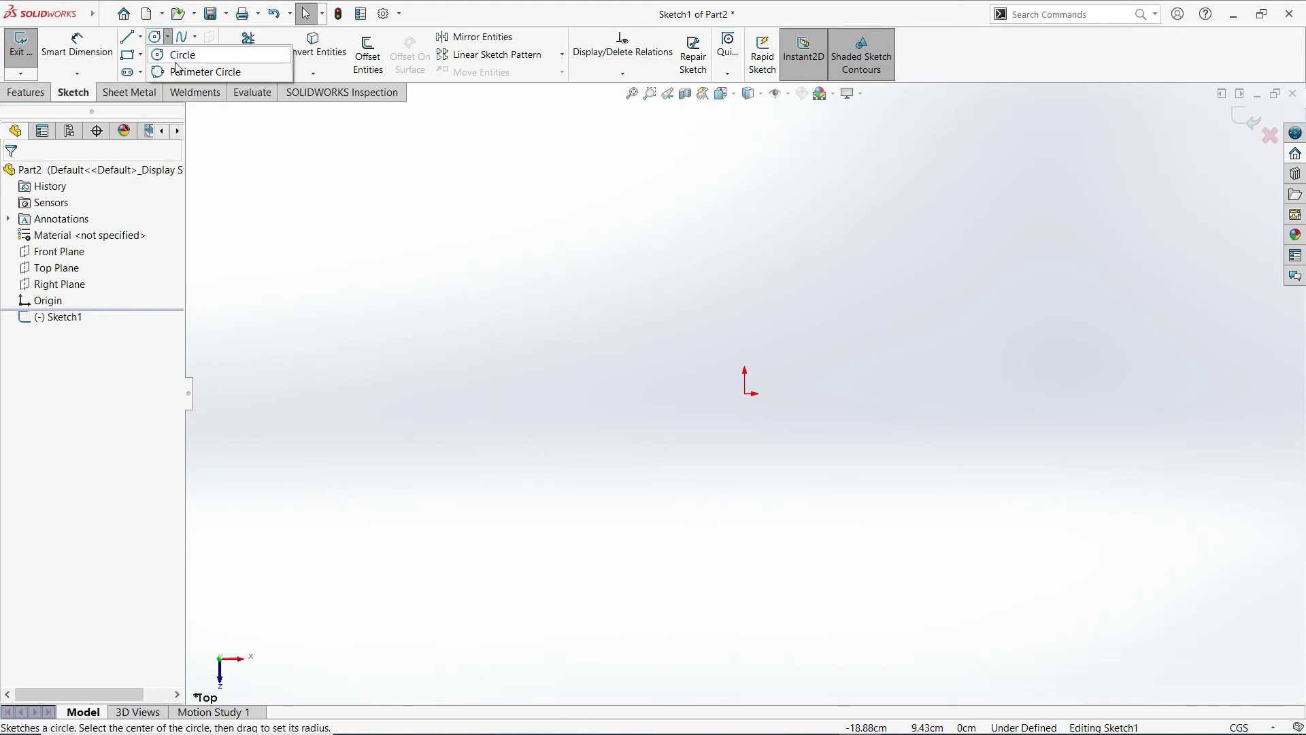
pyautogui.click(163, 58)
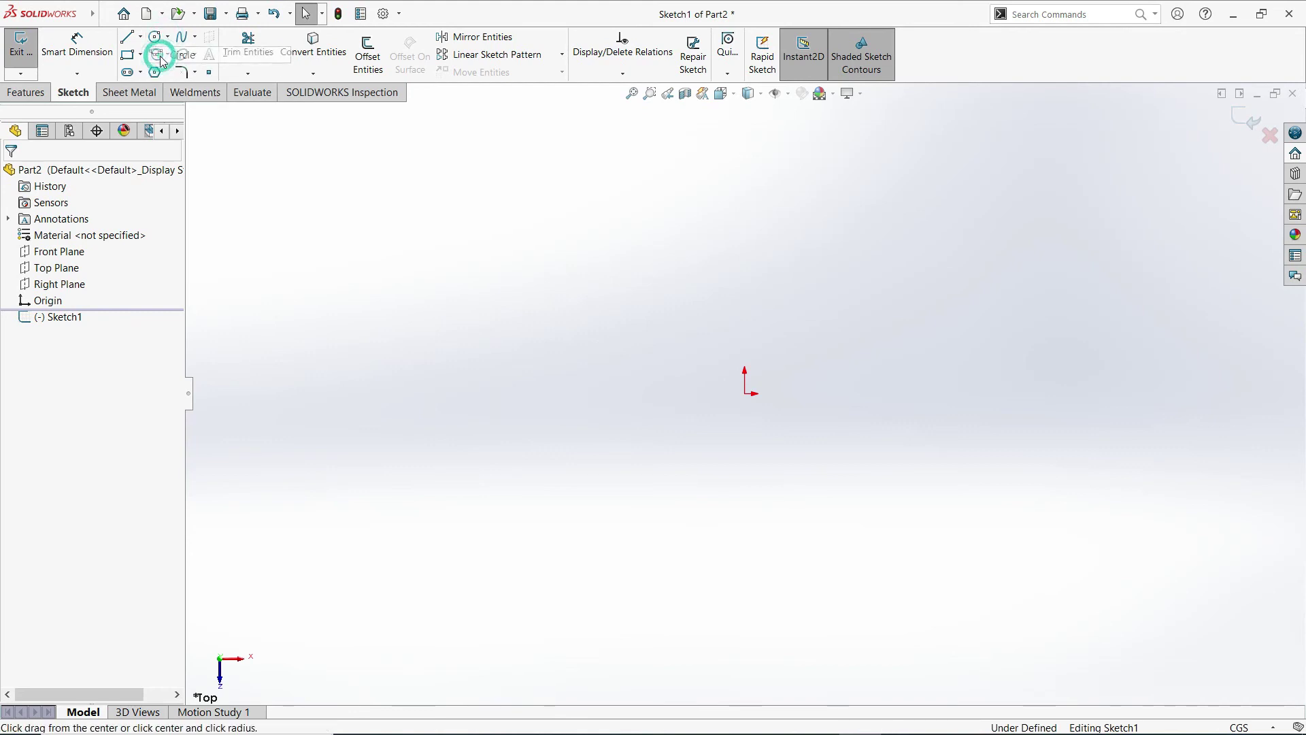
pyautogui.click(746, 395)
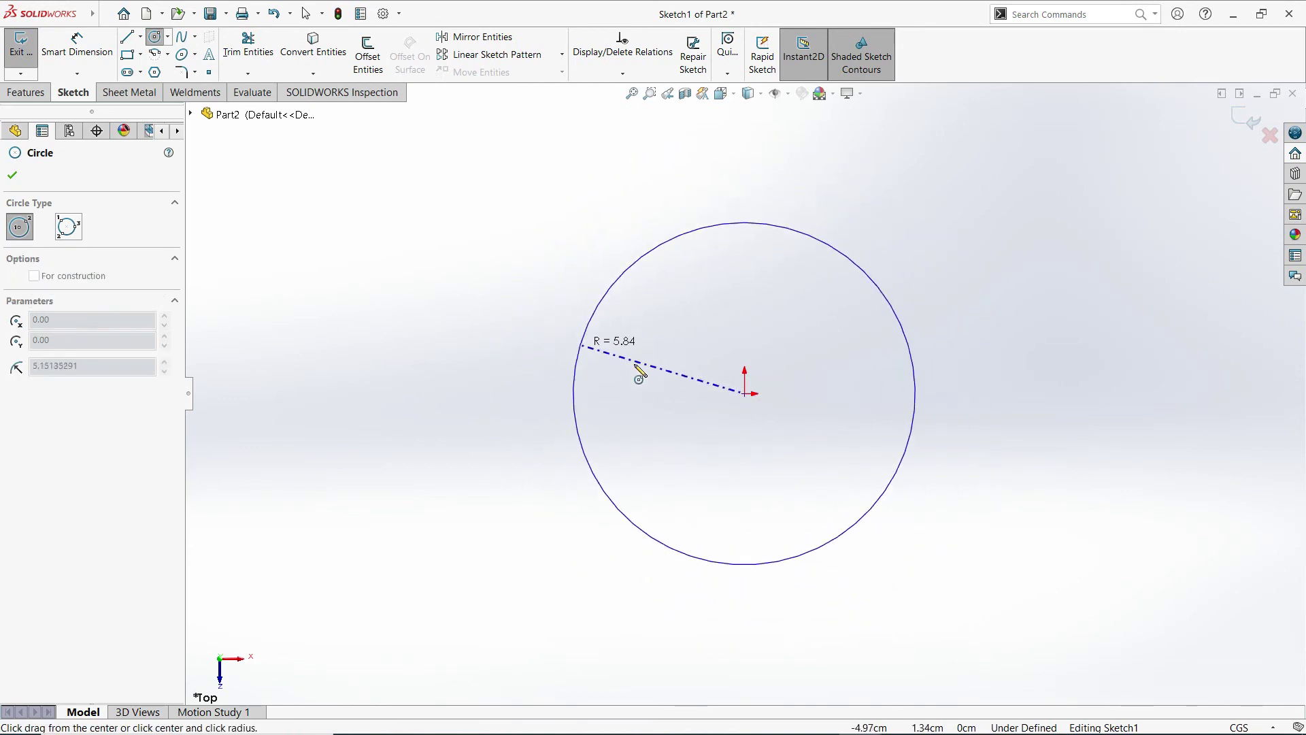
pyautogui.click(598, 344)
pyautogui.scroll(2, 756, 367)
pyautogui.scroll(-2, 772, 369)
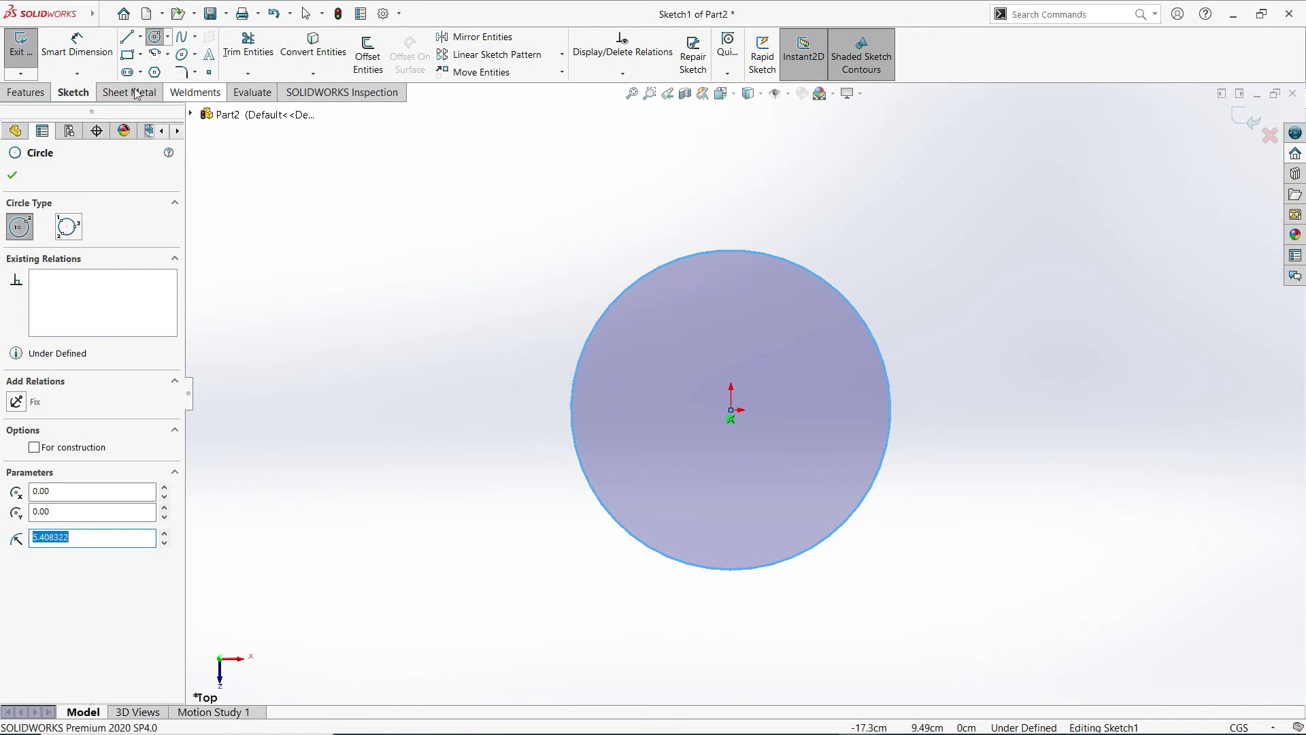
# - Dimension the circle's diameter as 20 cm and leave the dimension command
pyautogui.click(75, 57)
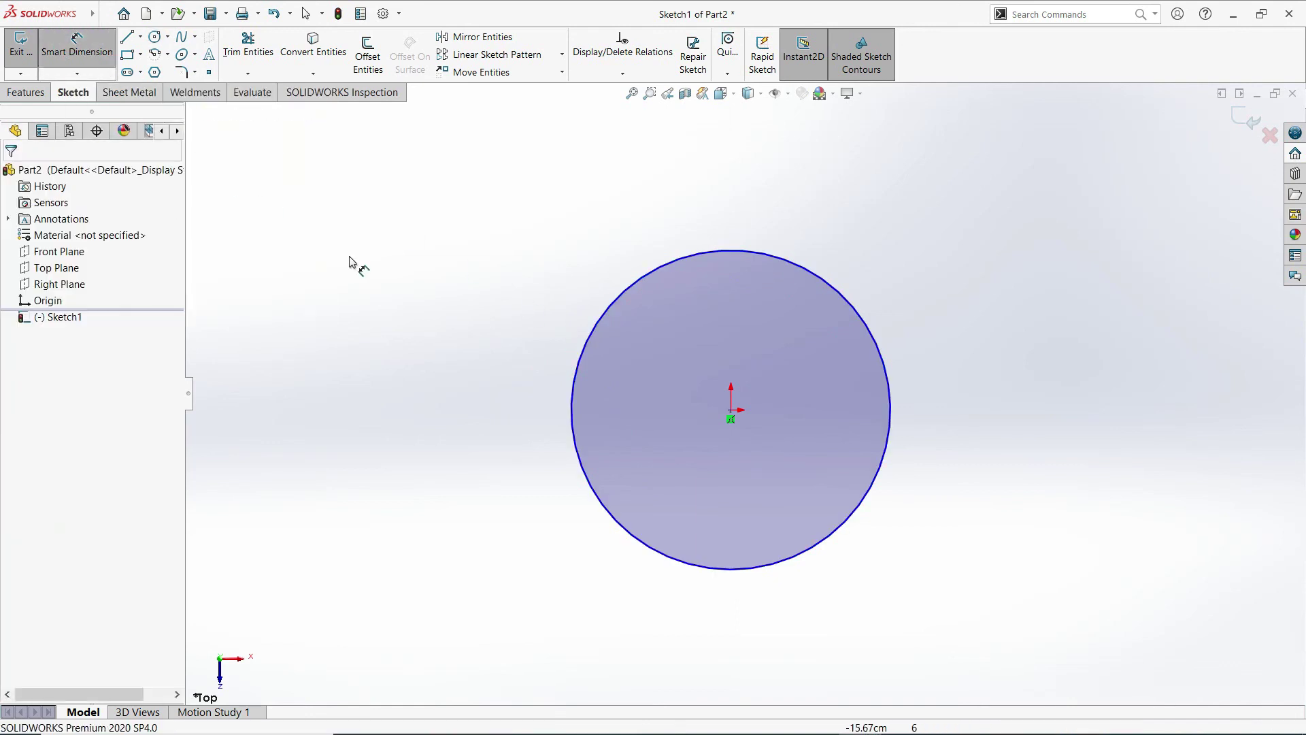
pyautogui.click(873, 337)
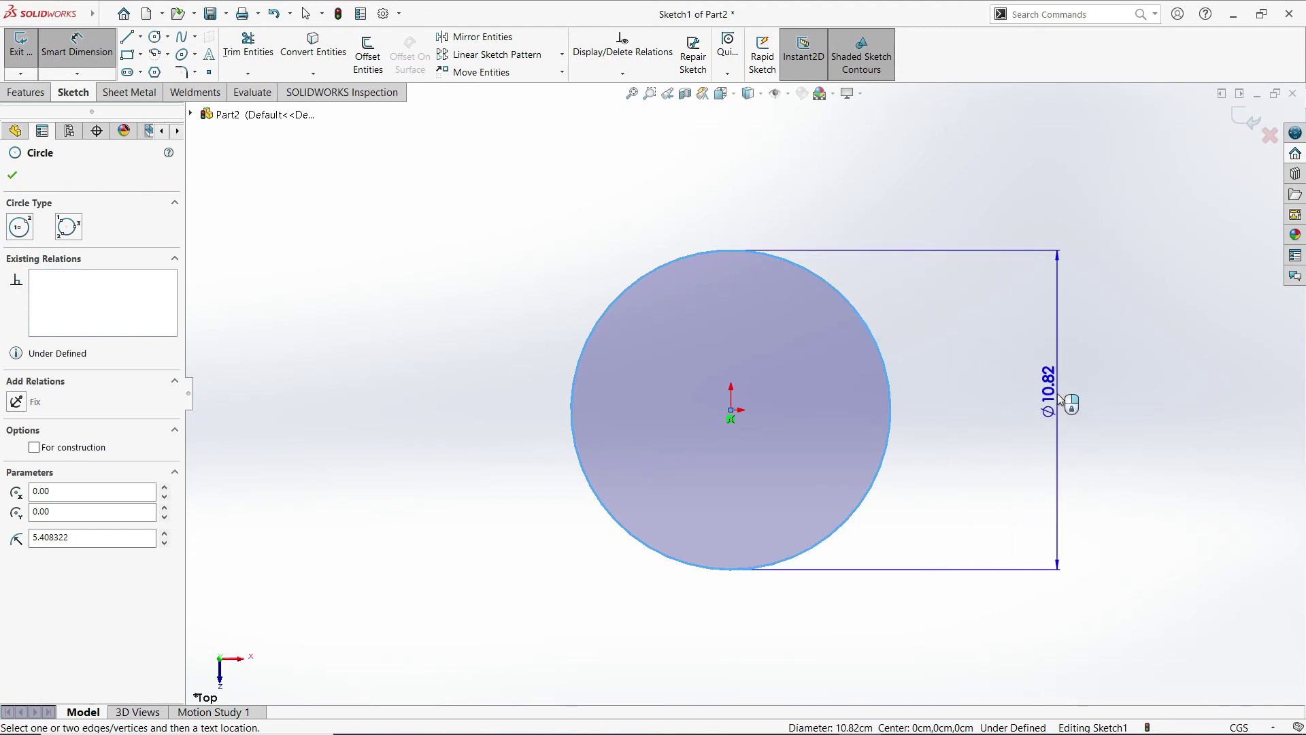
pyautogui.click(1061, 400)
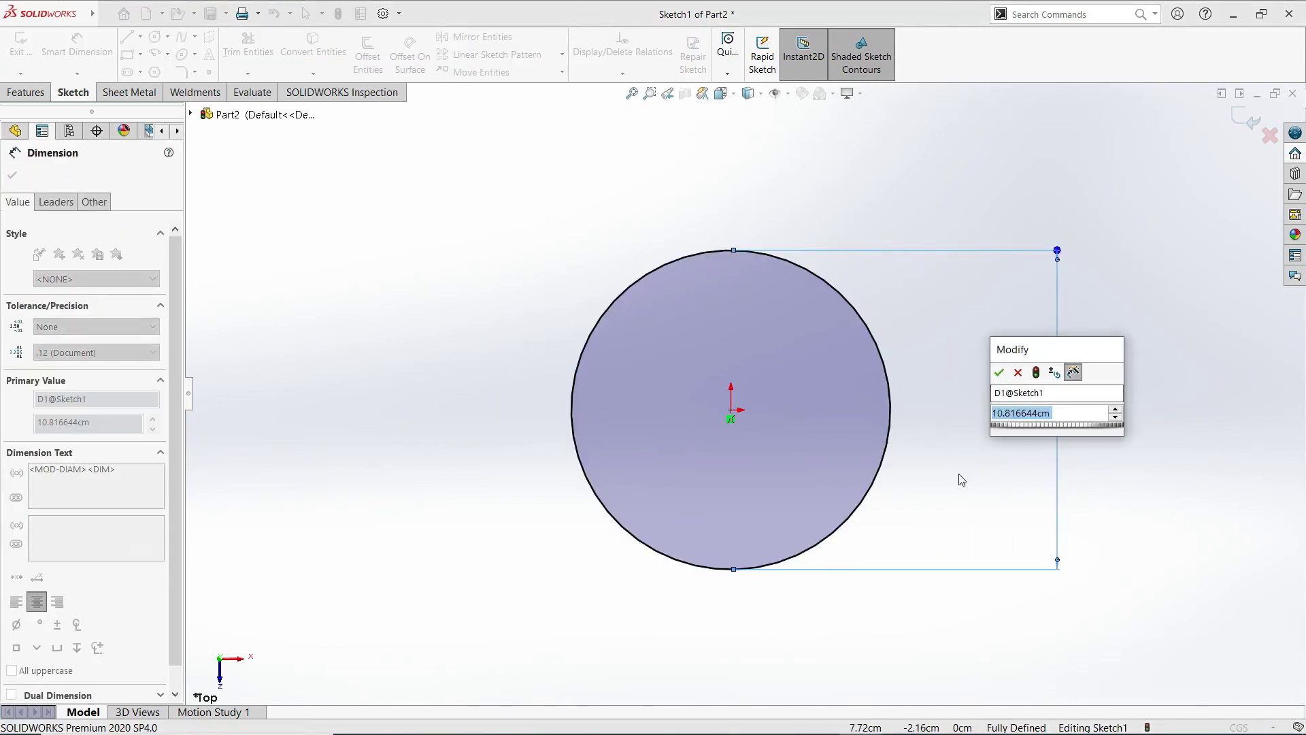
pyautogui.write('20')
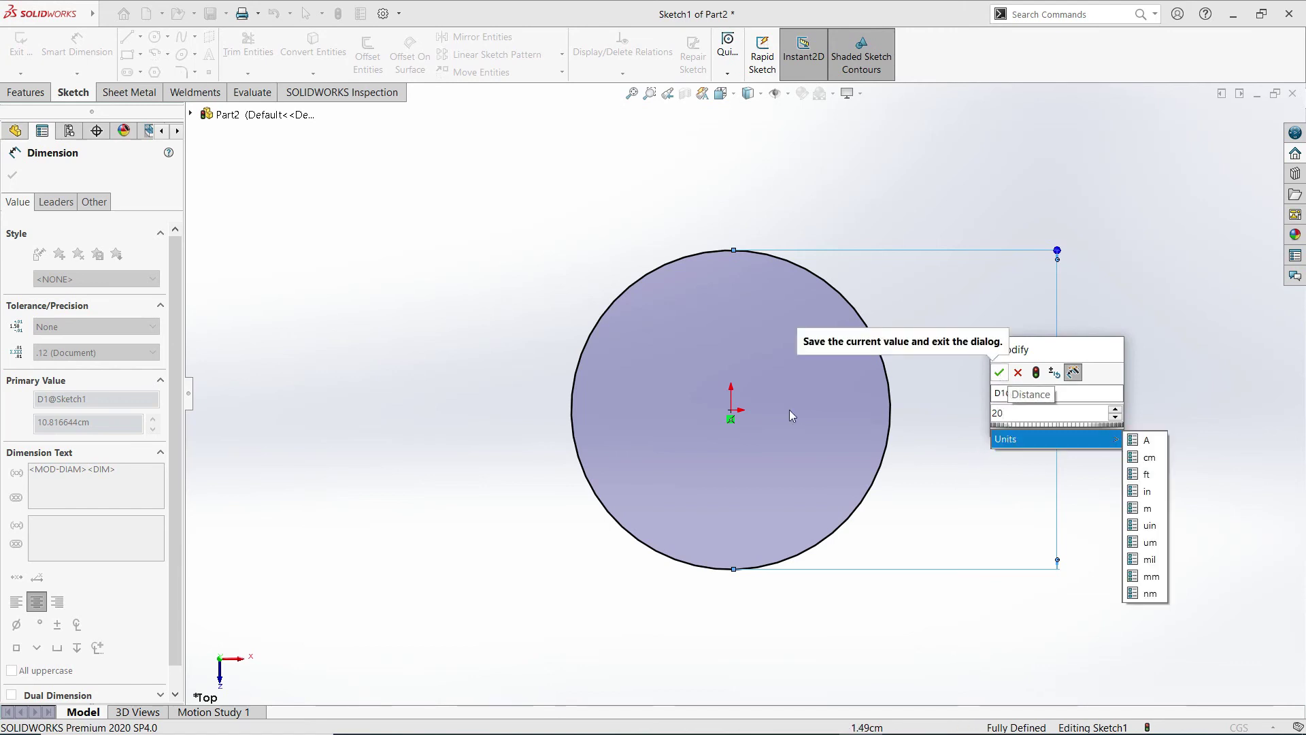
pyautogui.press('Return')
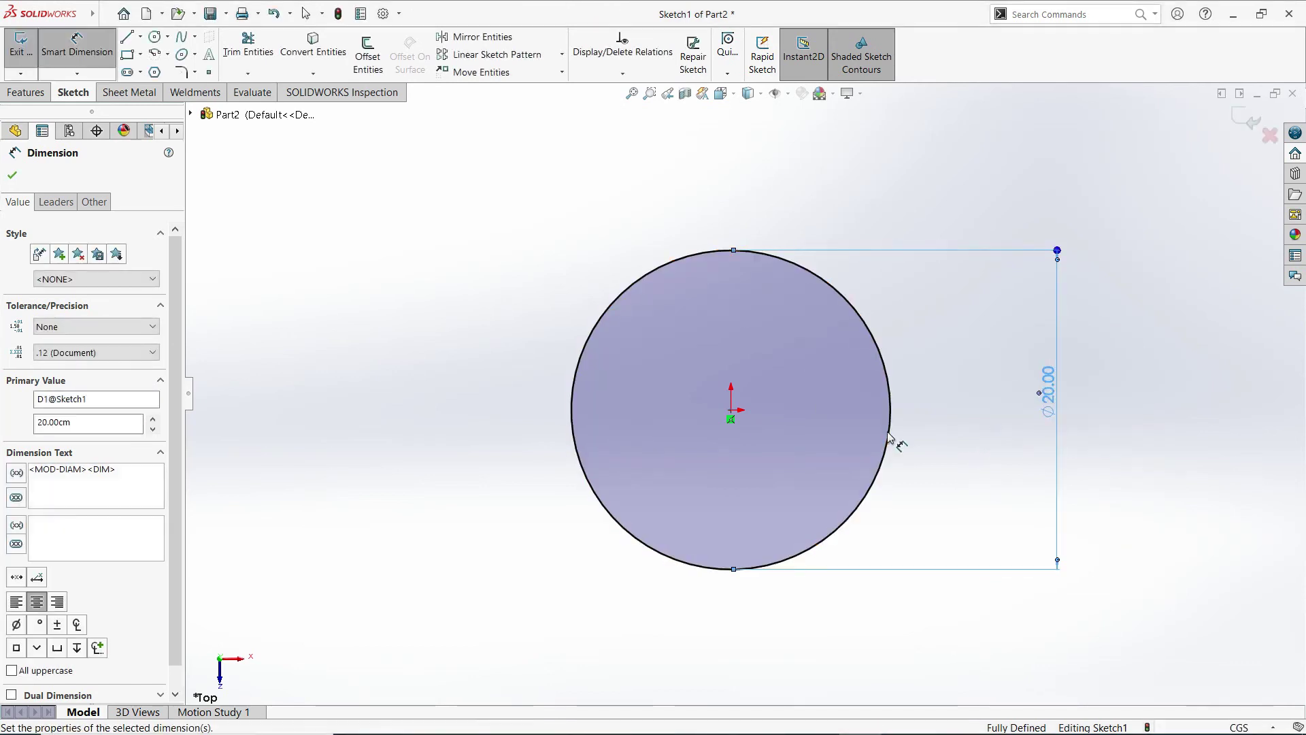
pyautogui.press('Escape')
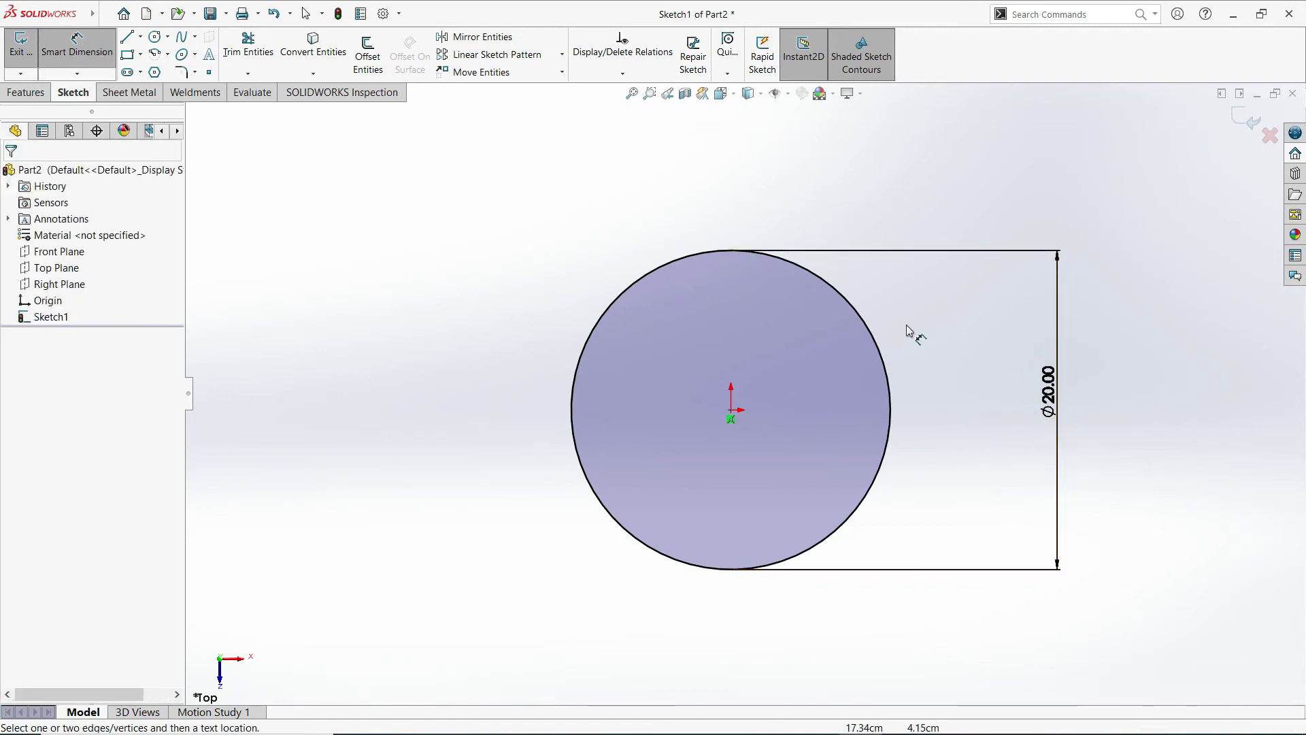
# - Start a blind boss extrusion of the circle and pull its depth upward in the view to about 12.2 cm
pyautogui.click(25, 92)
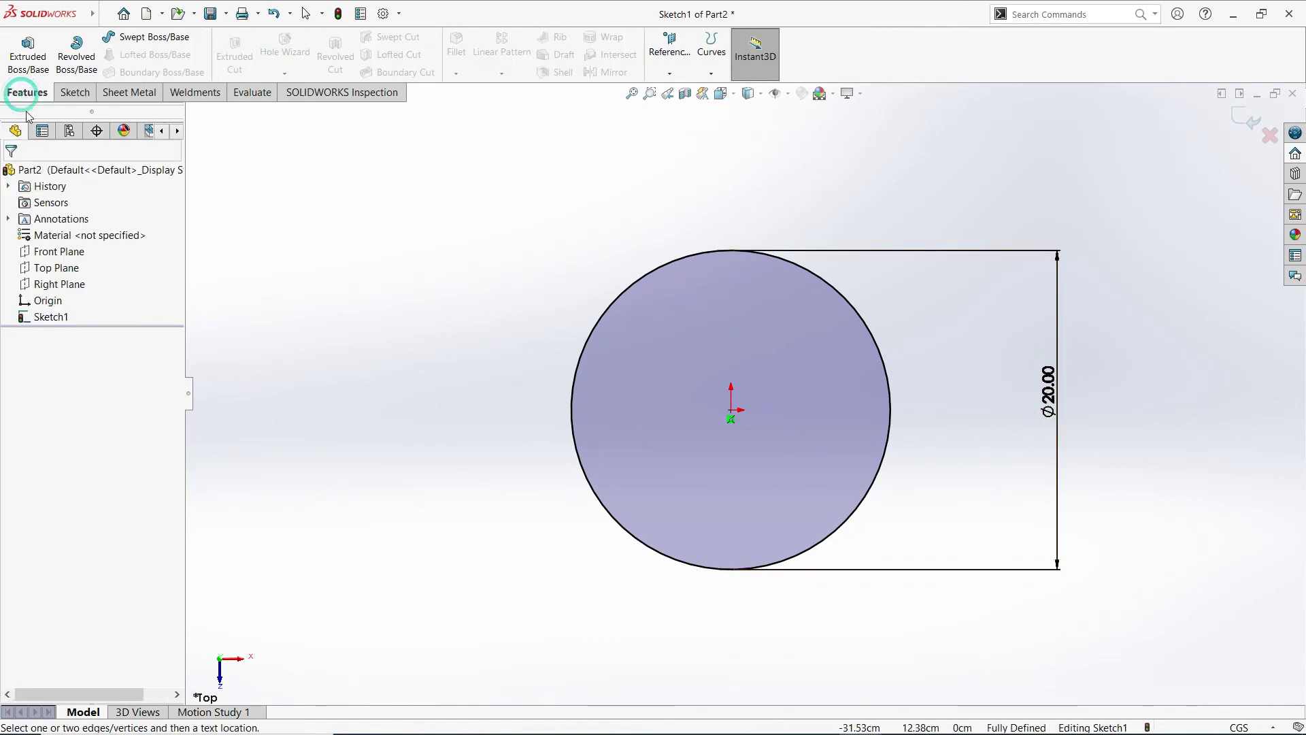
pyautogui.click(37, 64)
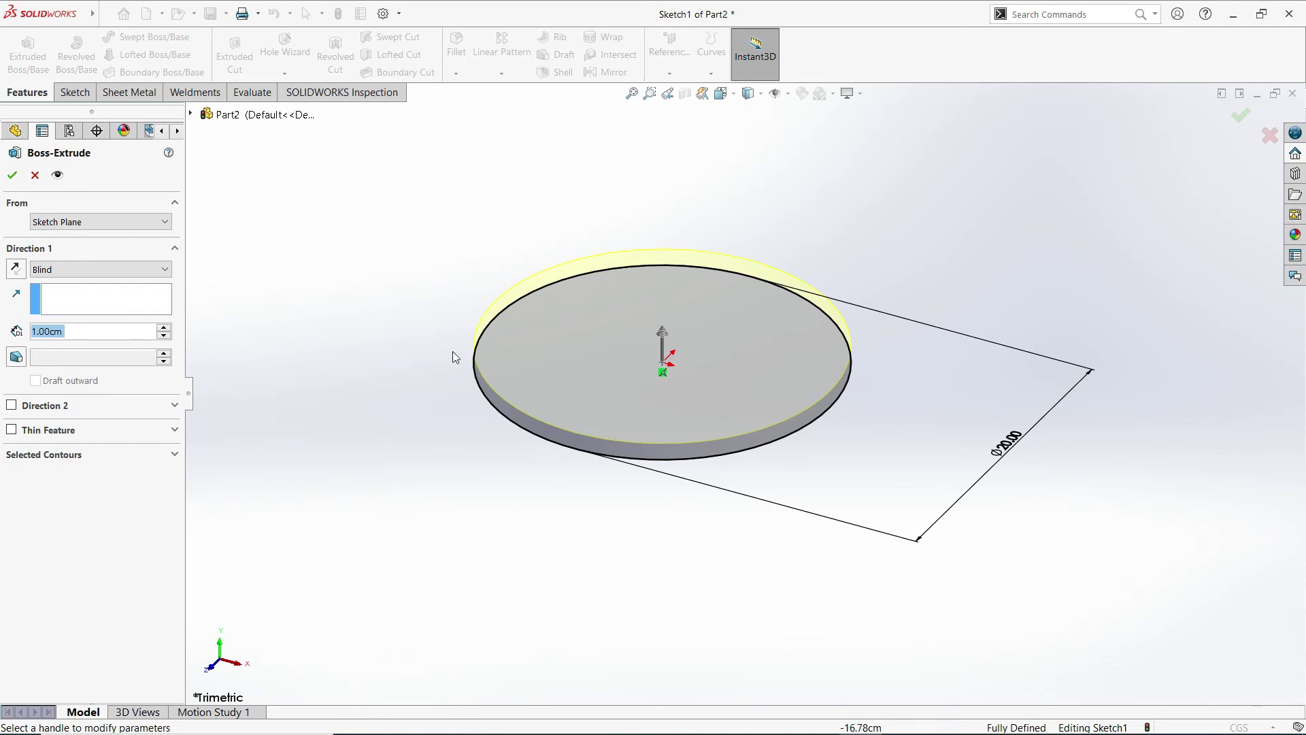
pyautogui.click(663, 338)
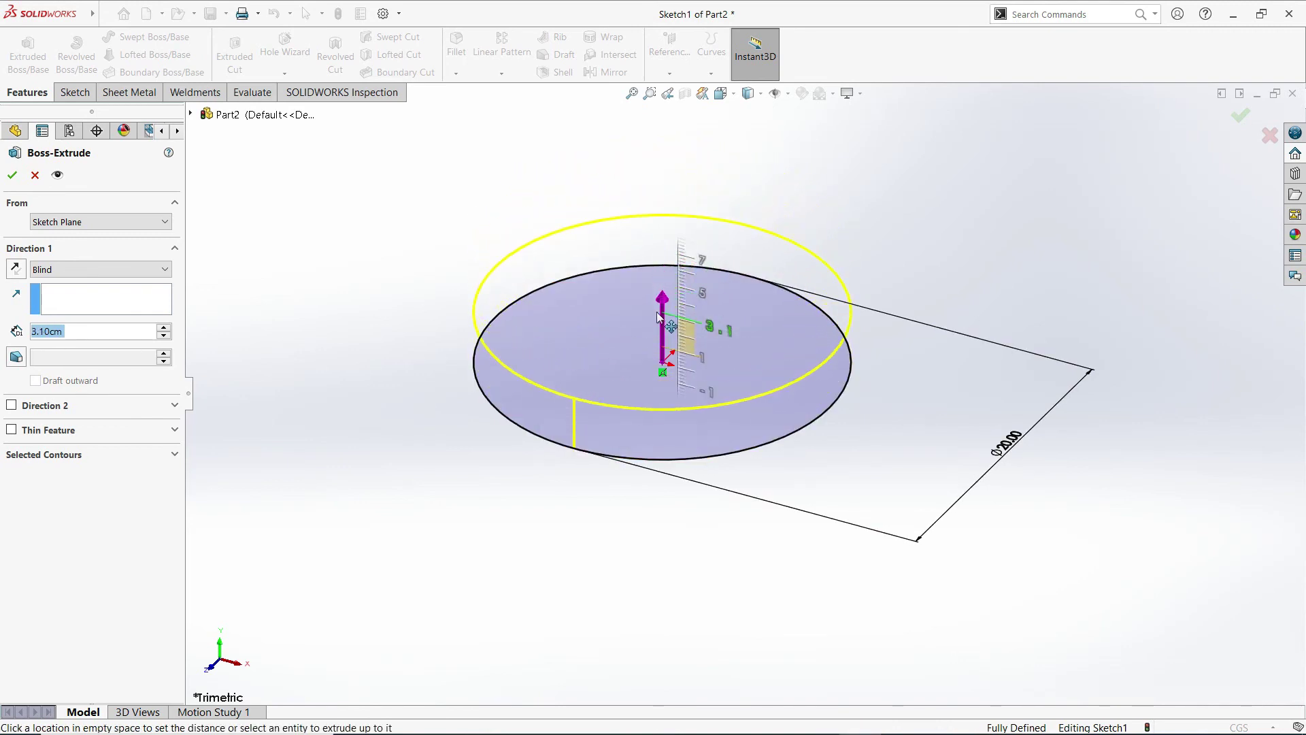
pyautogui.click(663, 256)
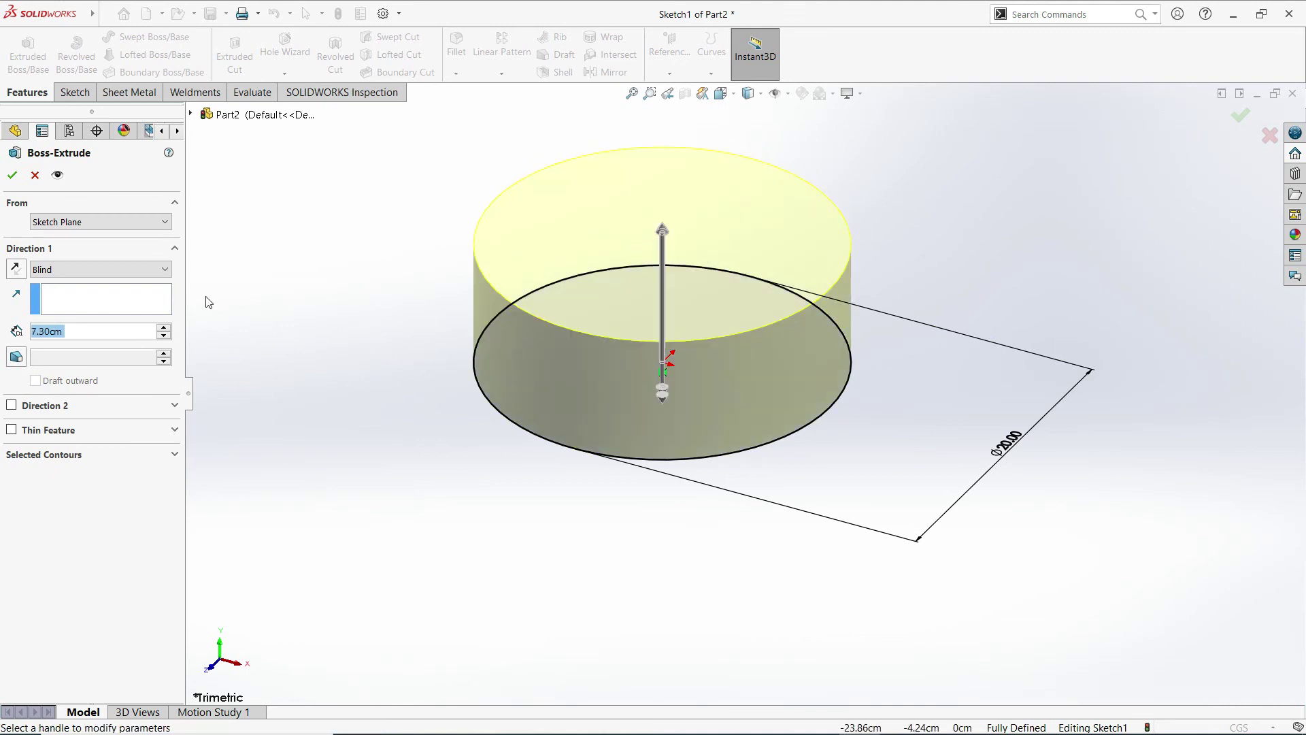
pyautogui.click(664, 231)
pyautogui.click(665, 178)
# - Set the blind extrusion depth of the circle to 25 cm
pyautogui.click(67, 332)
pyautogui.moveTo(91, 332); pyautogui.dragTo(18, 331)
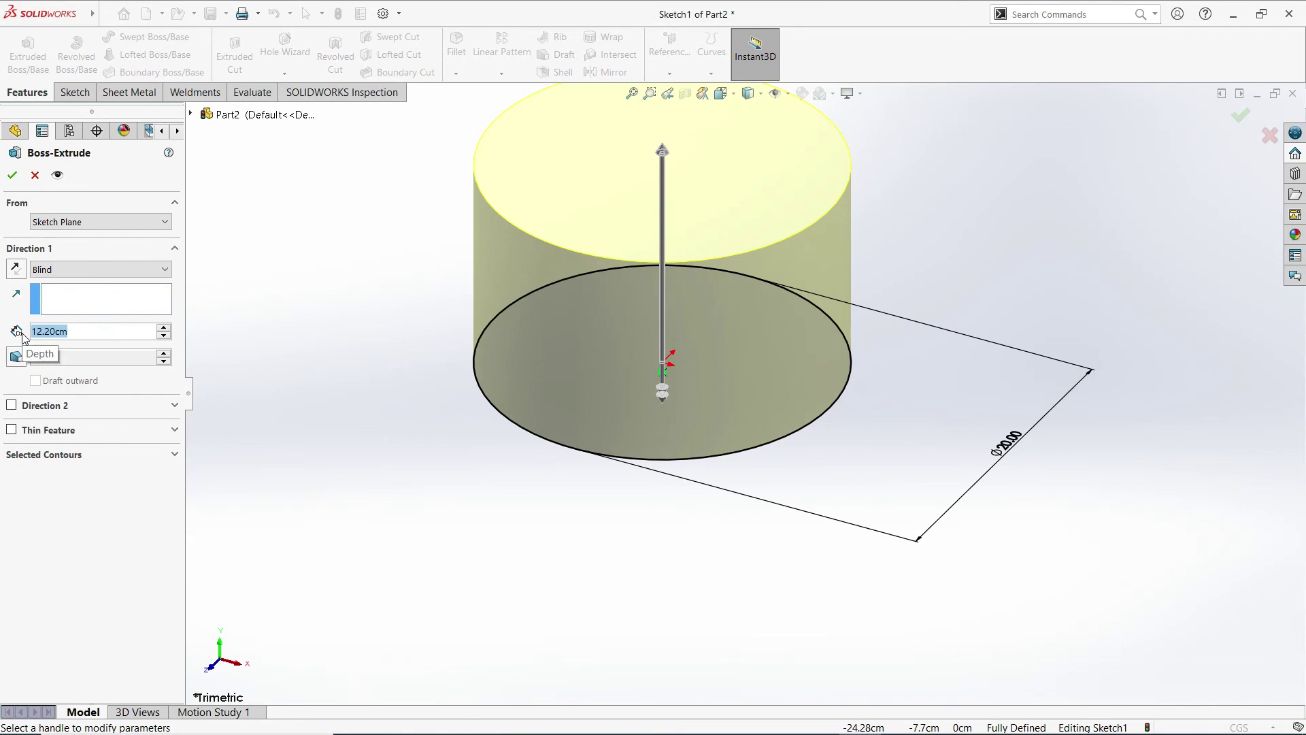
pyautogui.write('25')
pyautogui.press('Return')
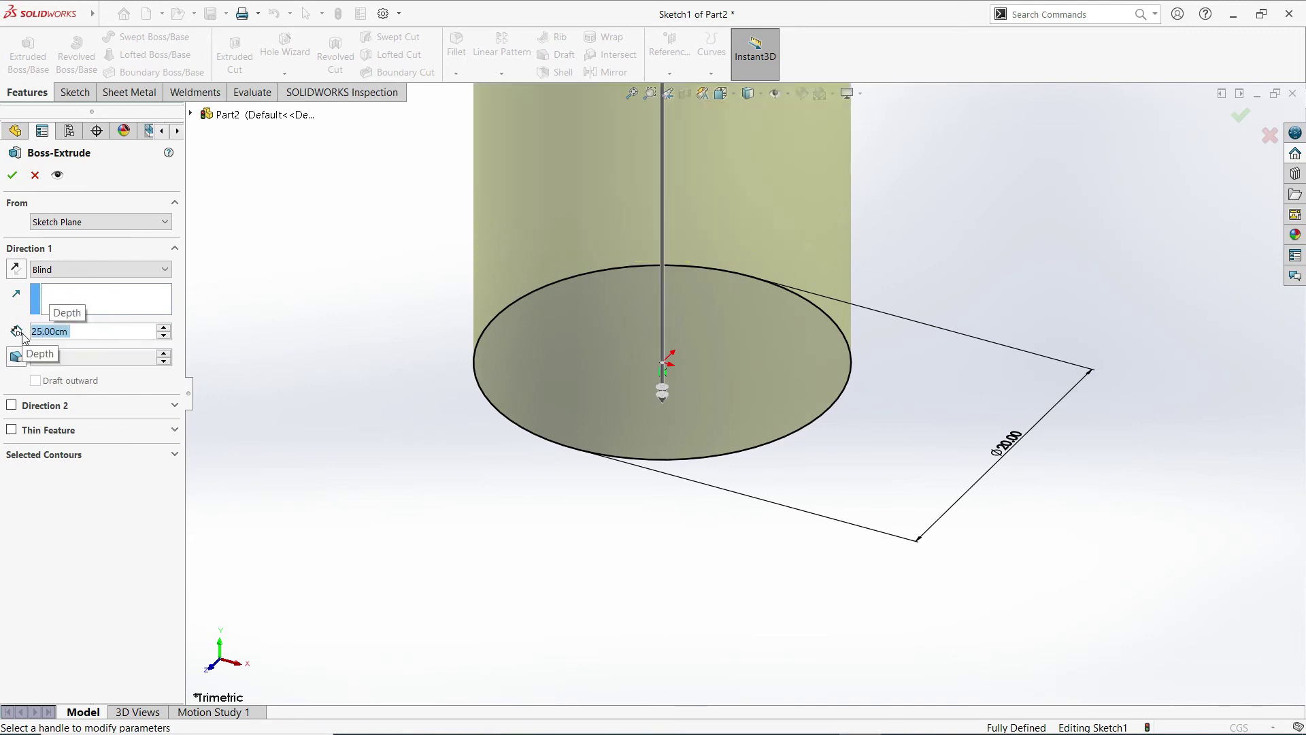
pyautogui.scroll(4, 579, 442)
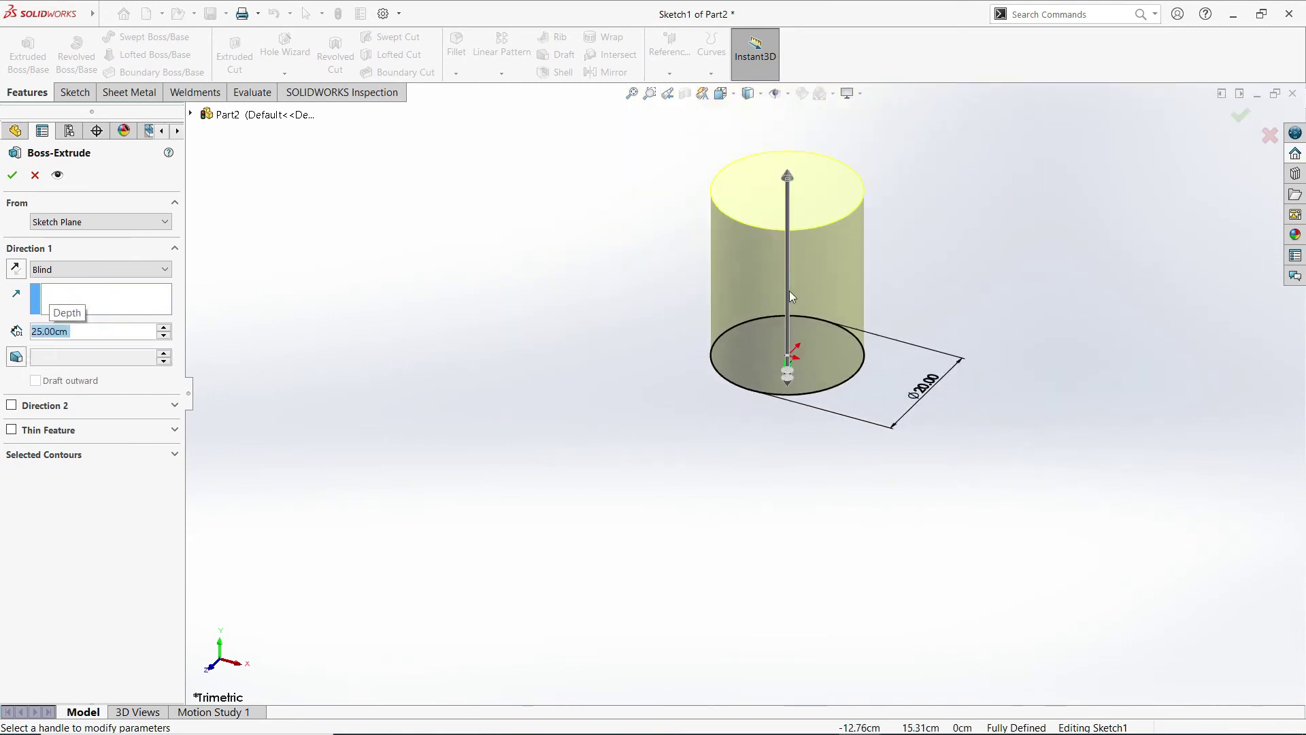
pyautogui.scroll(-2, 855, 248)
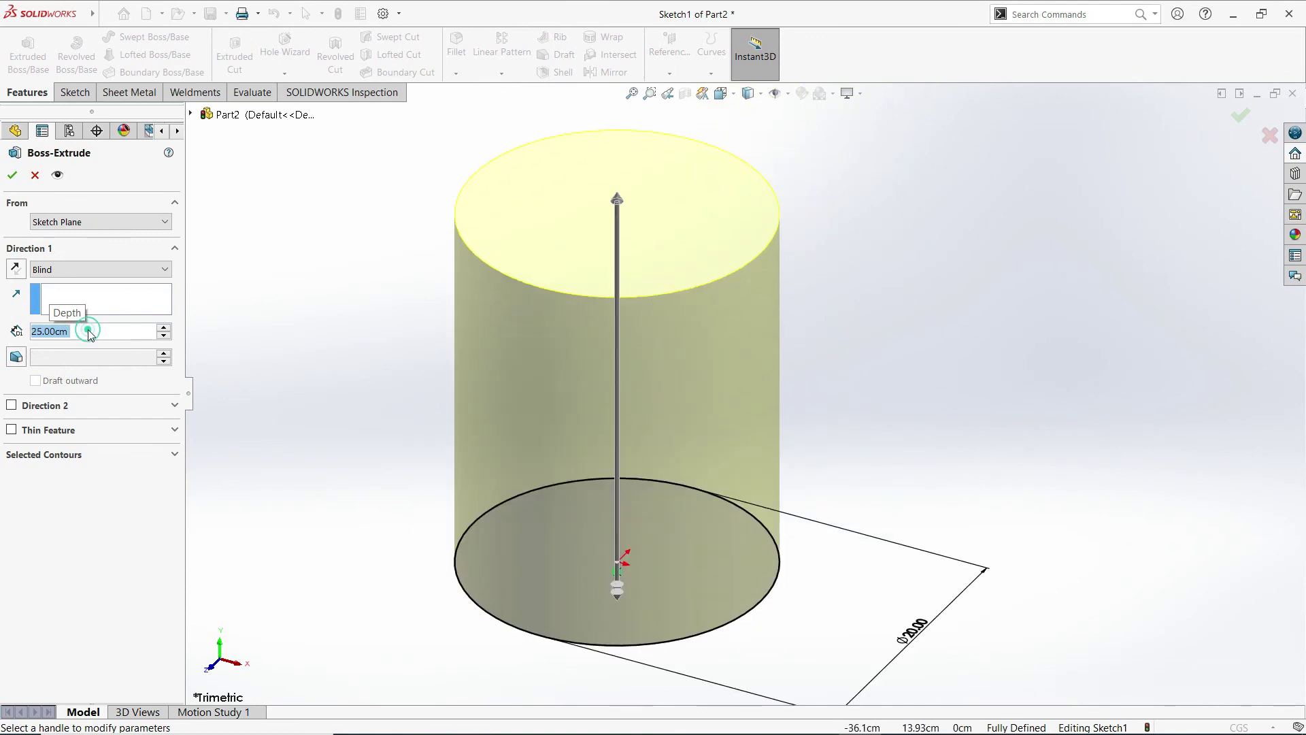
# - Set the blind extrusion depth to 30 cm and accept the cylinder
pyautogui.write('3')
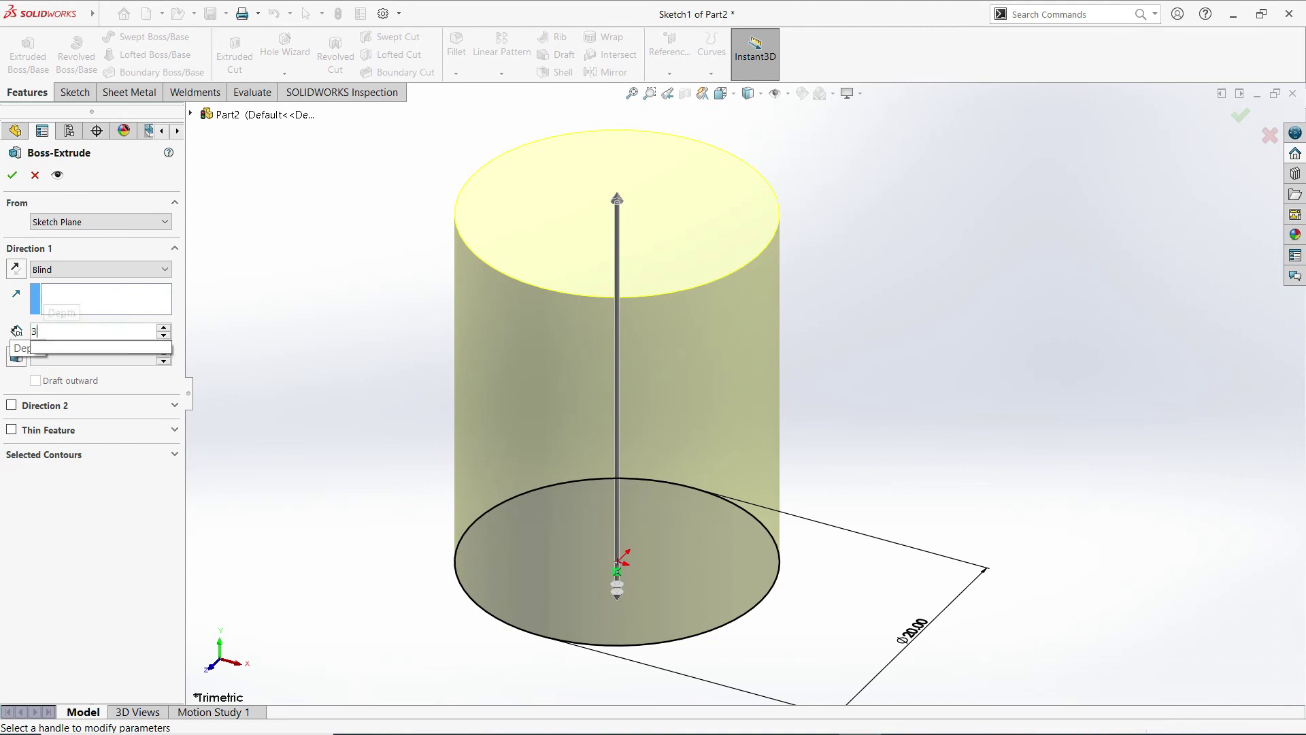
pyautogui.write('0')
pyautogui.press('Return')
pyautogui.scroll(2, 675, 304)
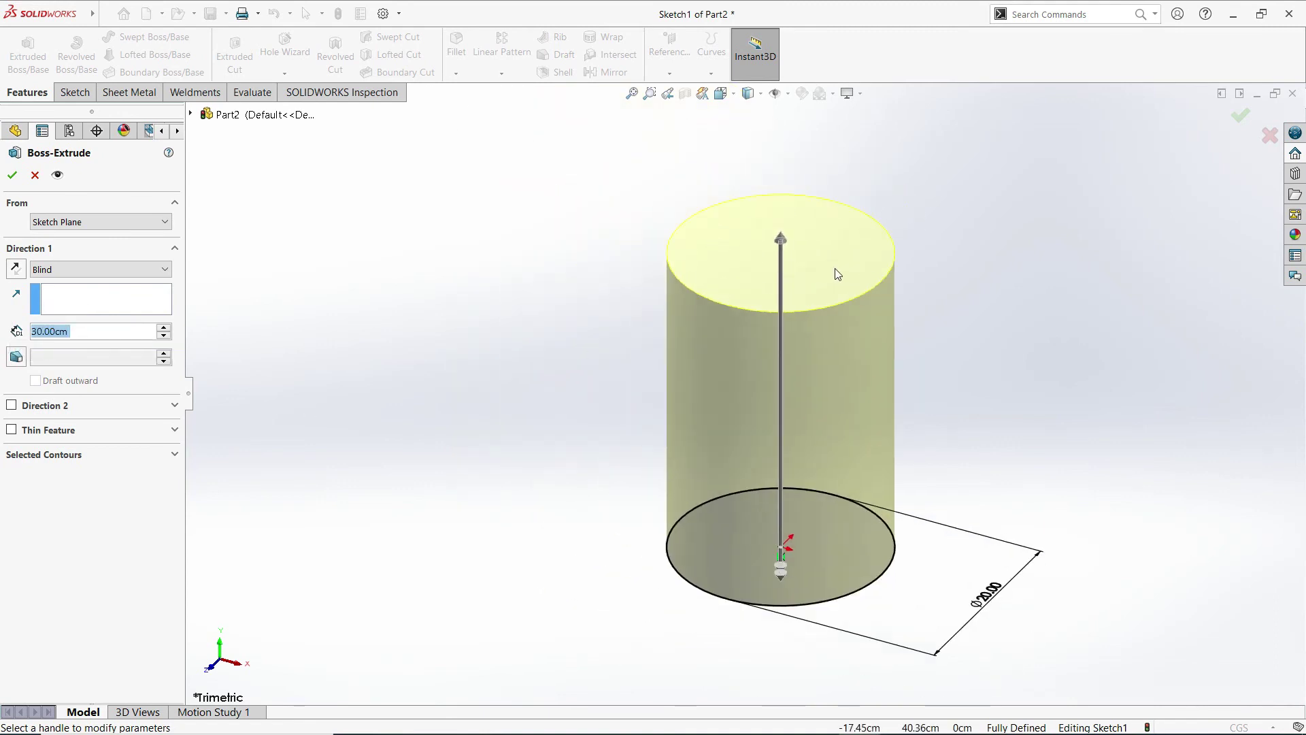
pyautogui.click(13, 177)
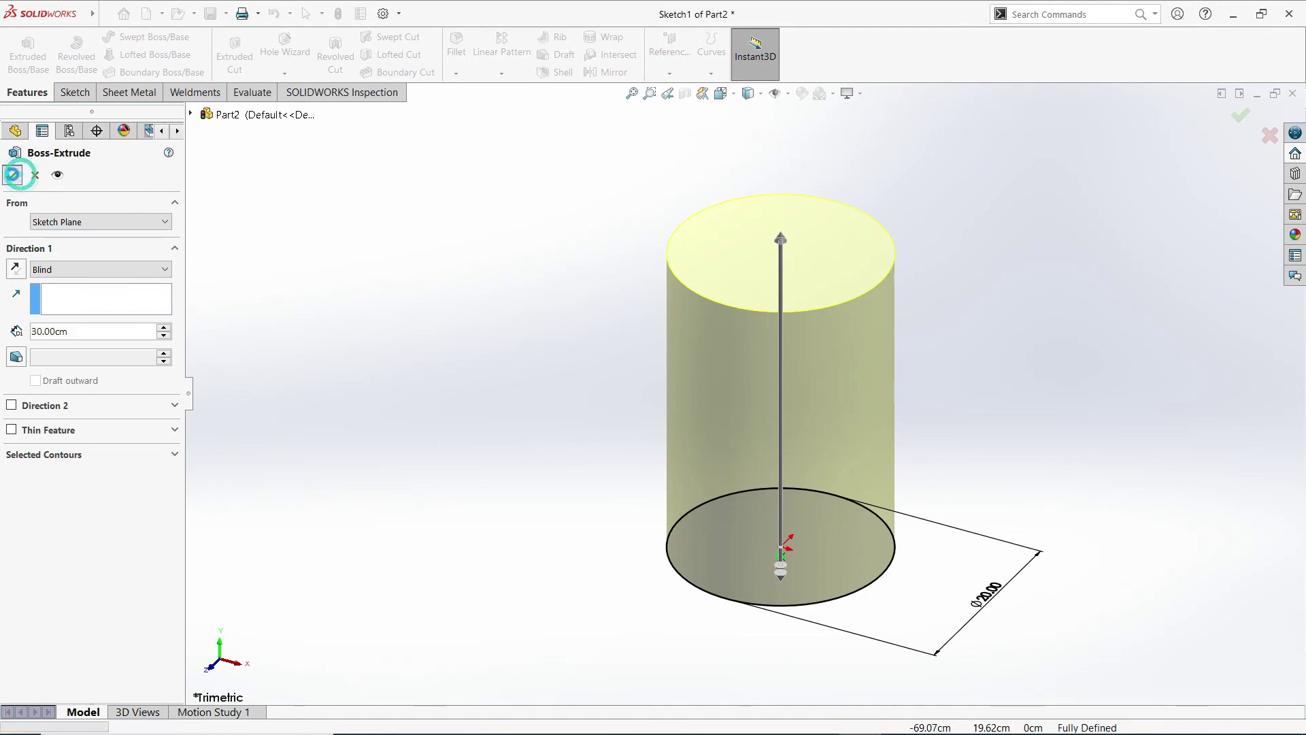
pyautogui.click(581, 387)
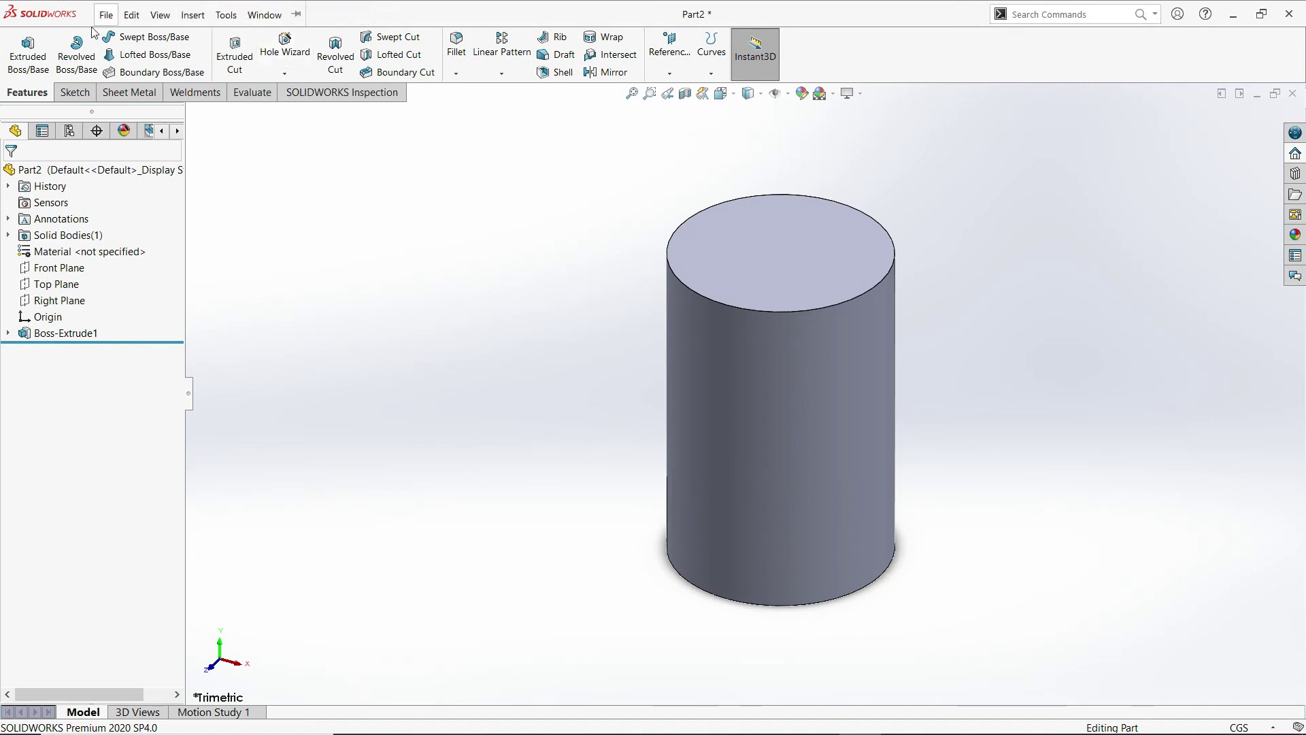
# - Close the cylinder part without saving its changes
pyautogui.click(107, 14)
pyautogui.click(156, 310)
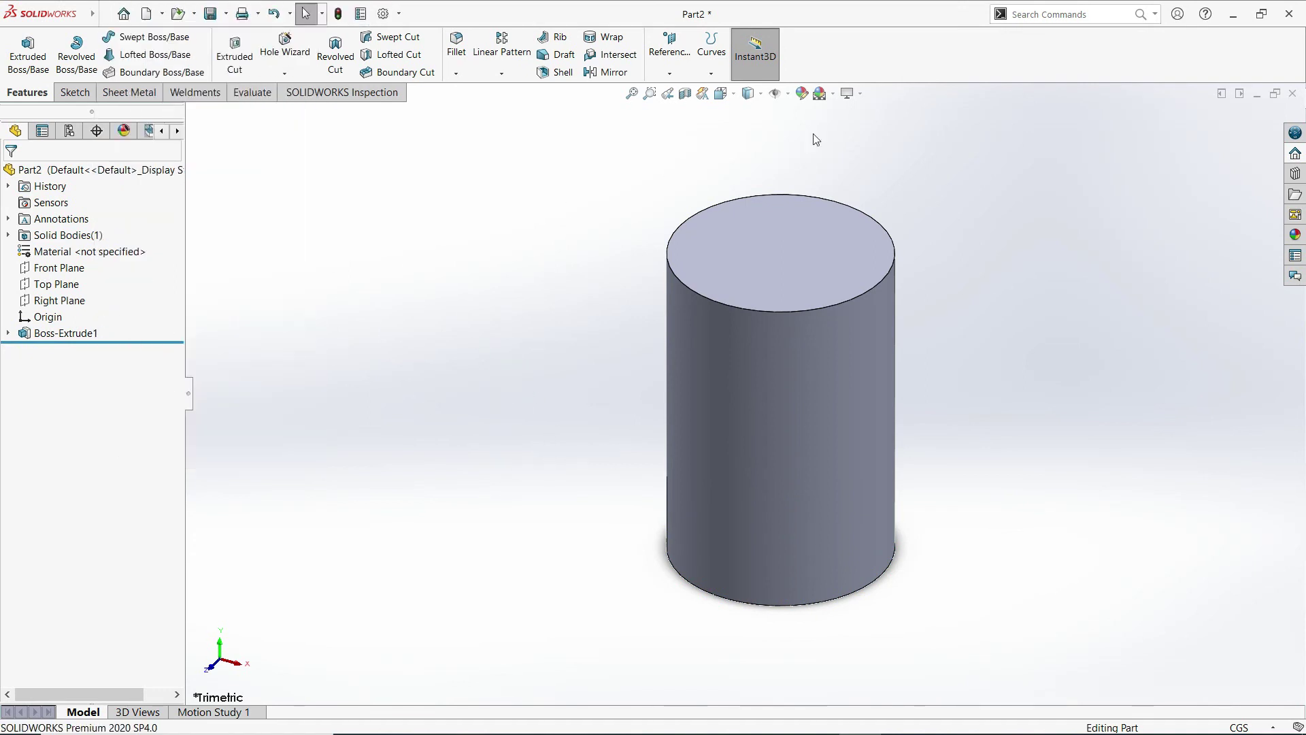
pyautogui.click(1294, 94)
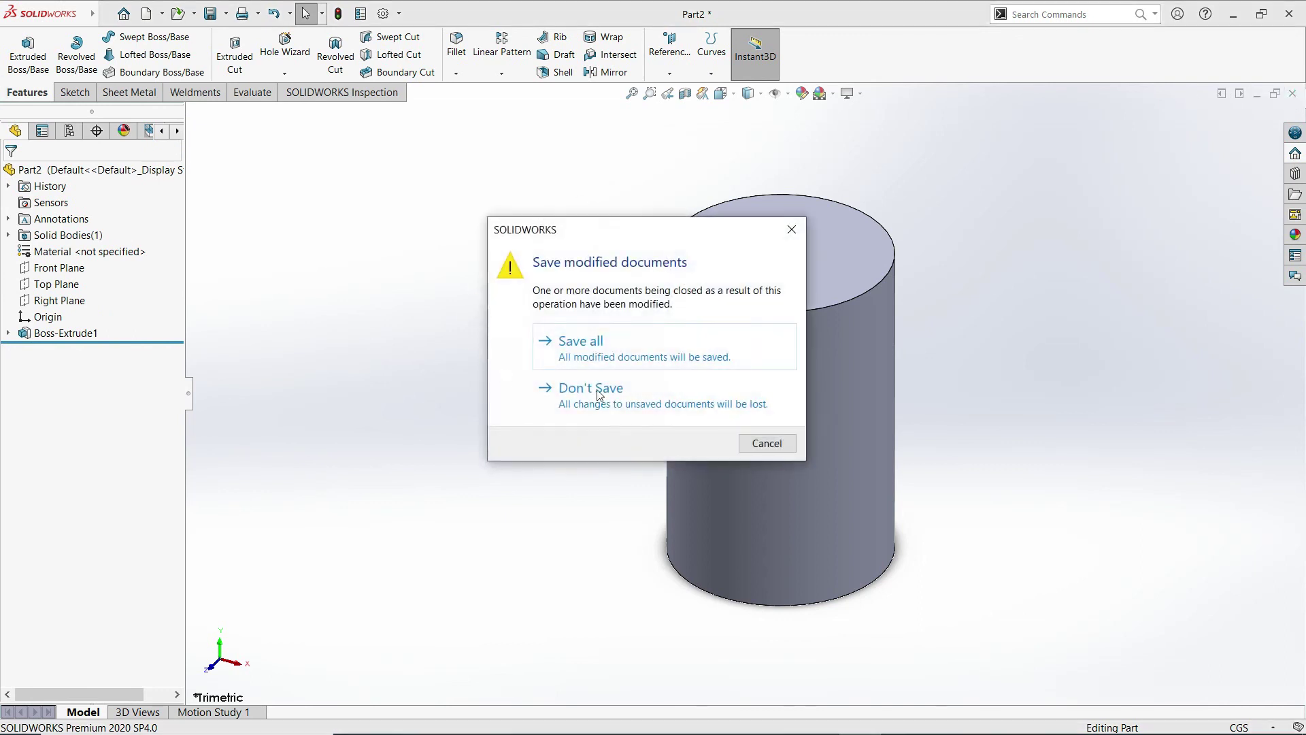
pyautogui.click(568, 393)
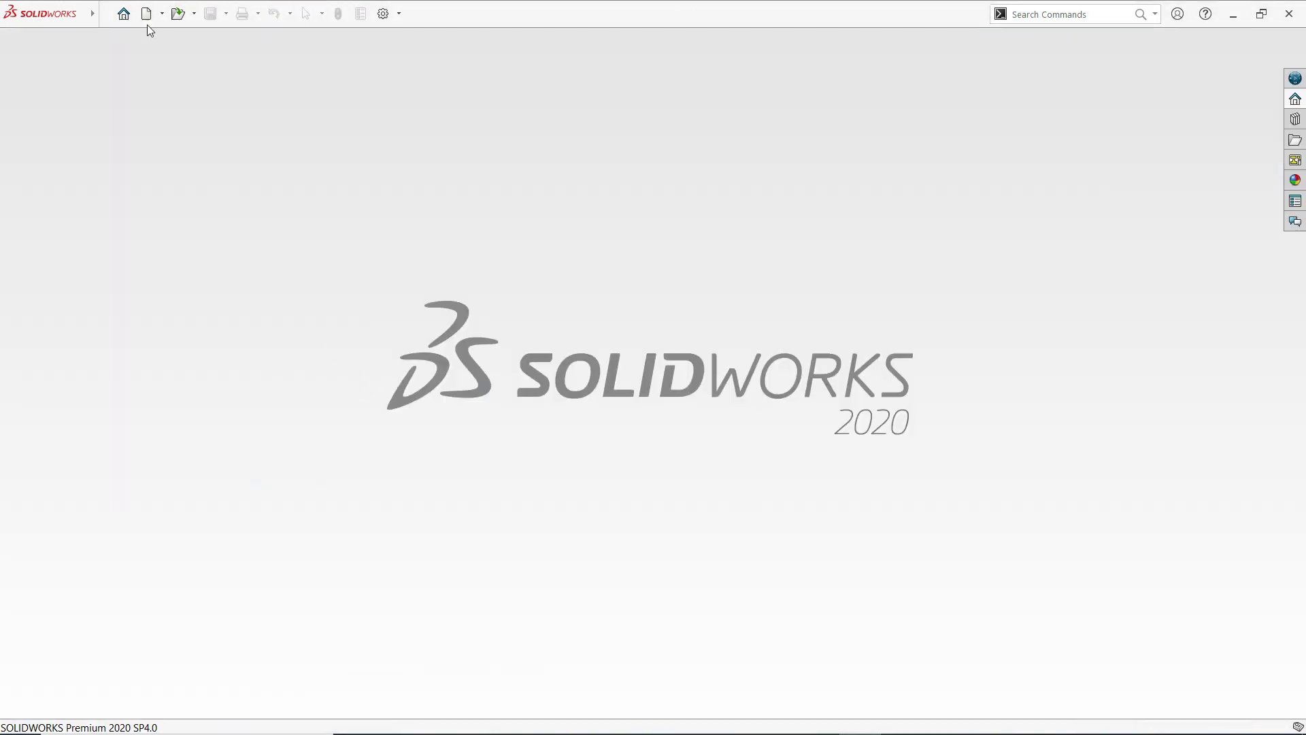
# - Create another new part document and bring up the sketching tools
pyautogui.click(146, 15)
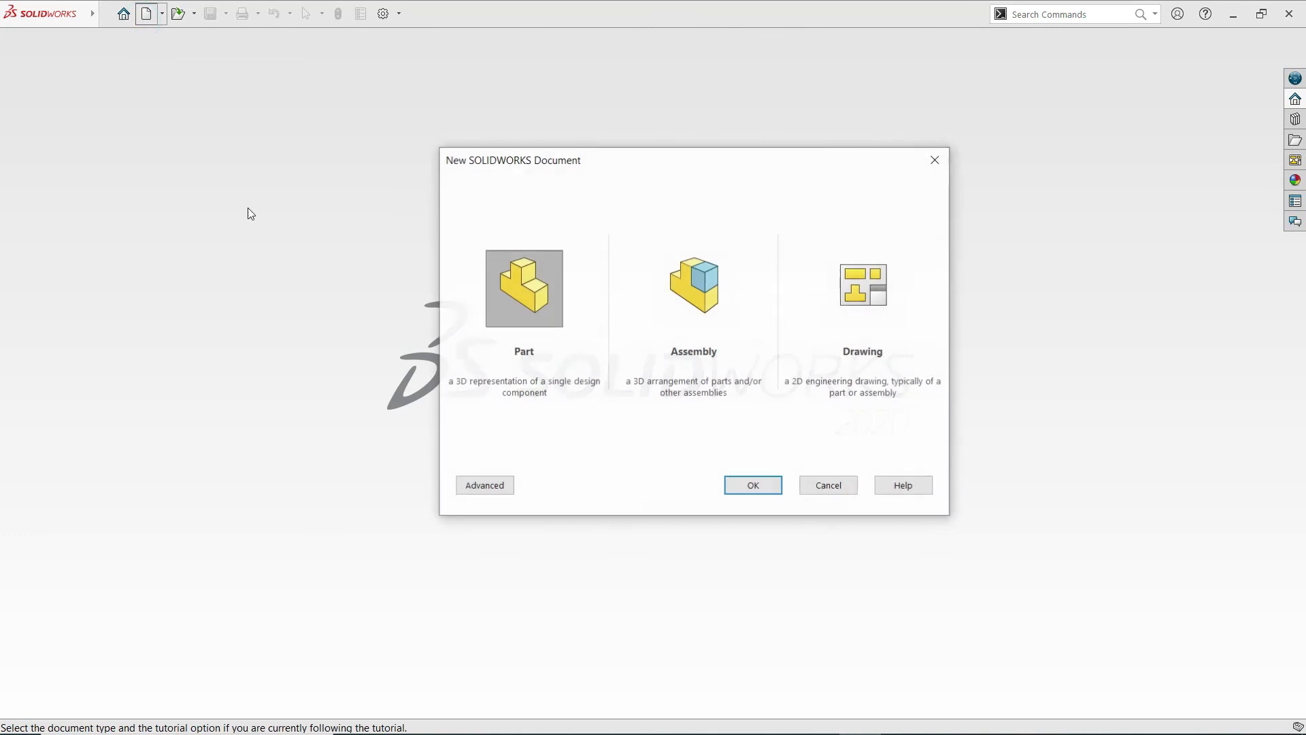
pyautogui.click(755, 487)
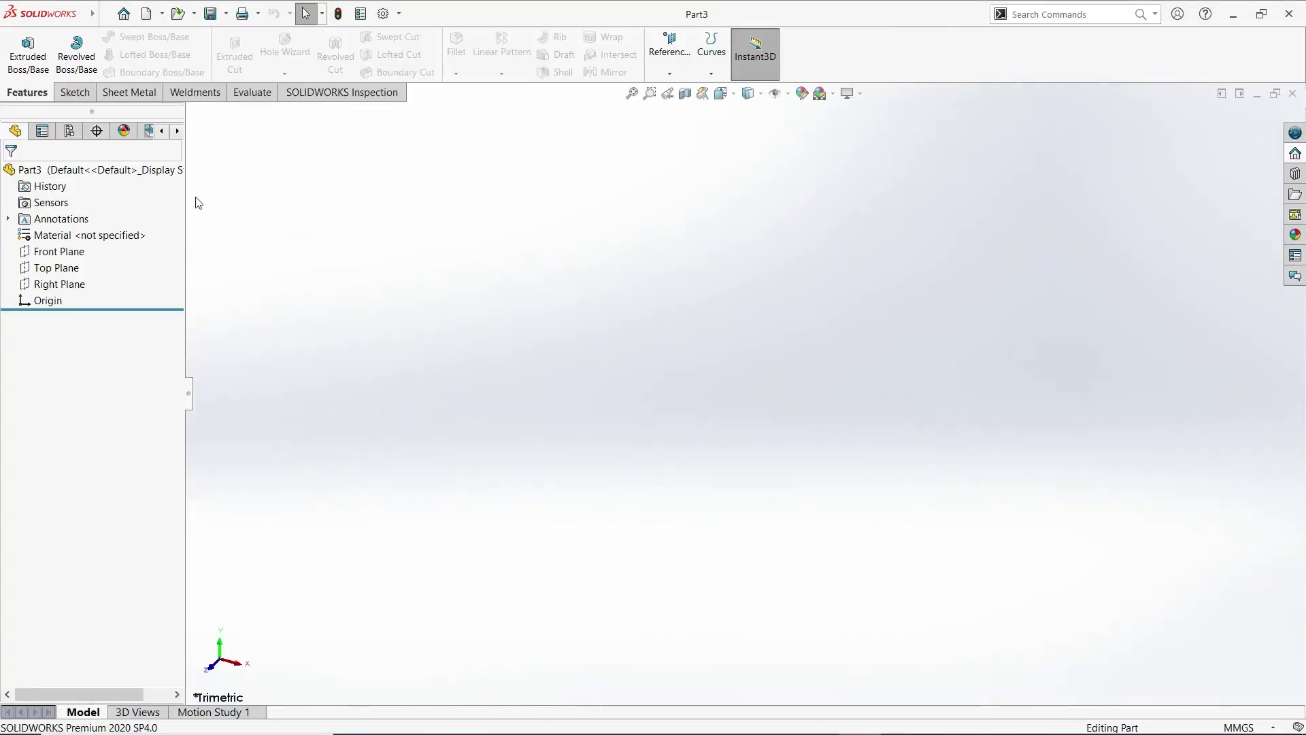
pyautogui.click(75, 93)
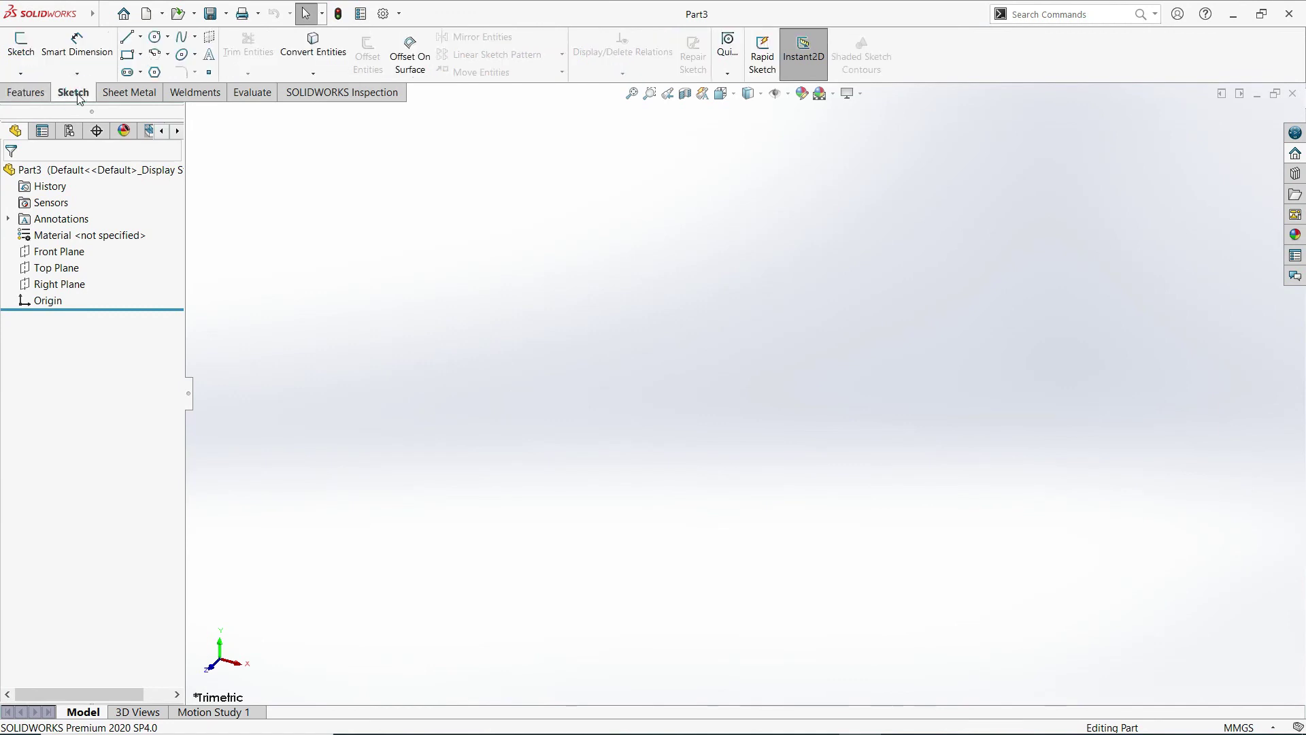
# - Start a sketch on the Right Plane and draw a center rectangle from the origin, about 219 mm wide and 98 mm tall
pyautogui.click(21, 44)
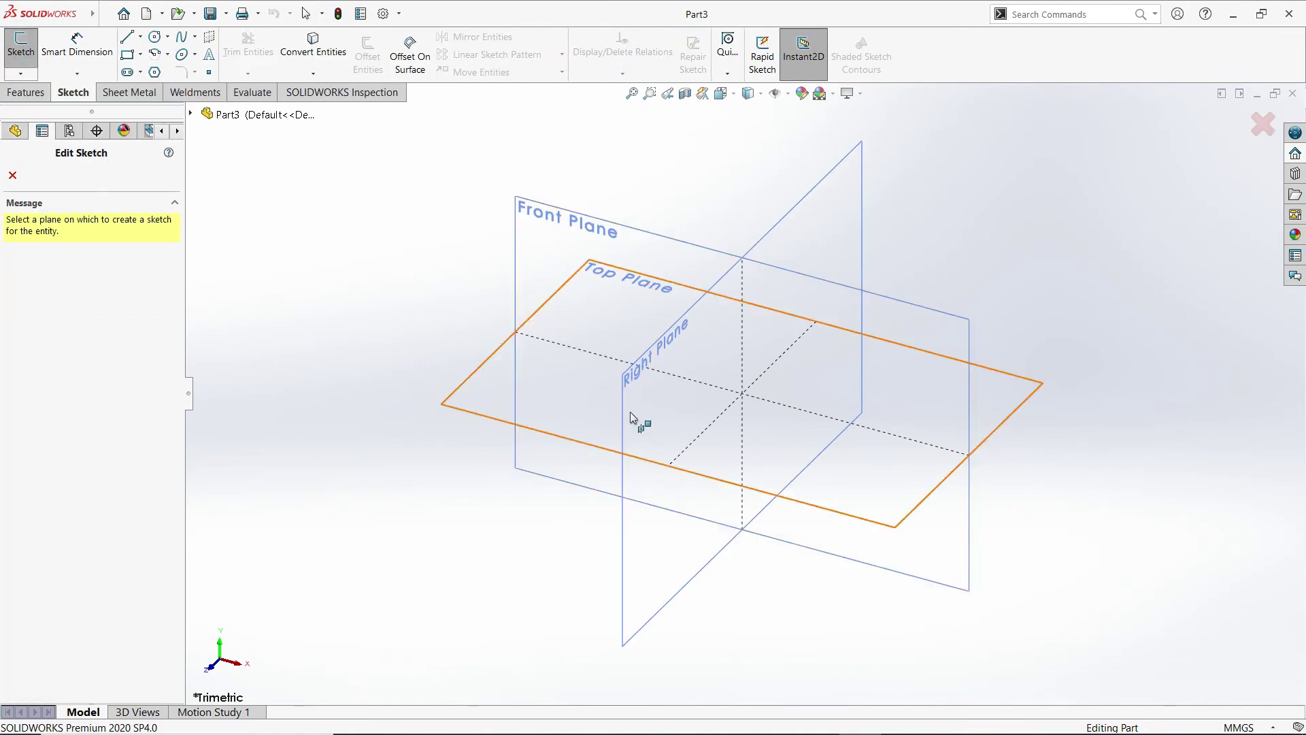
pyautogui.click(650, 368)
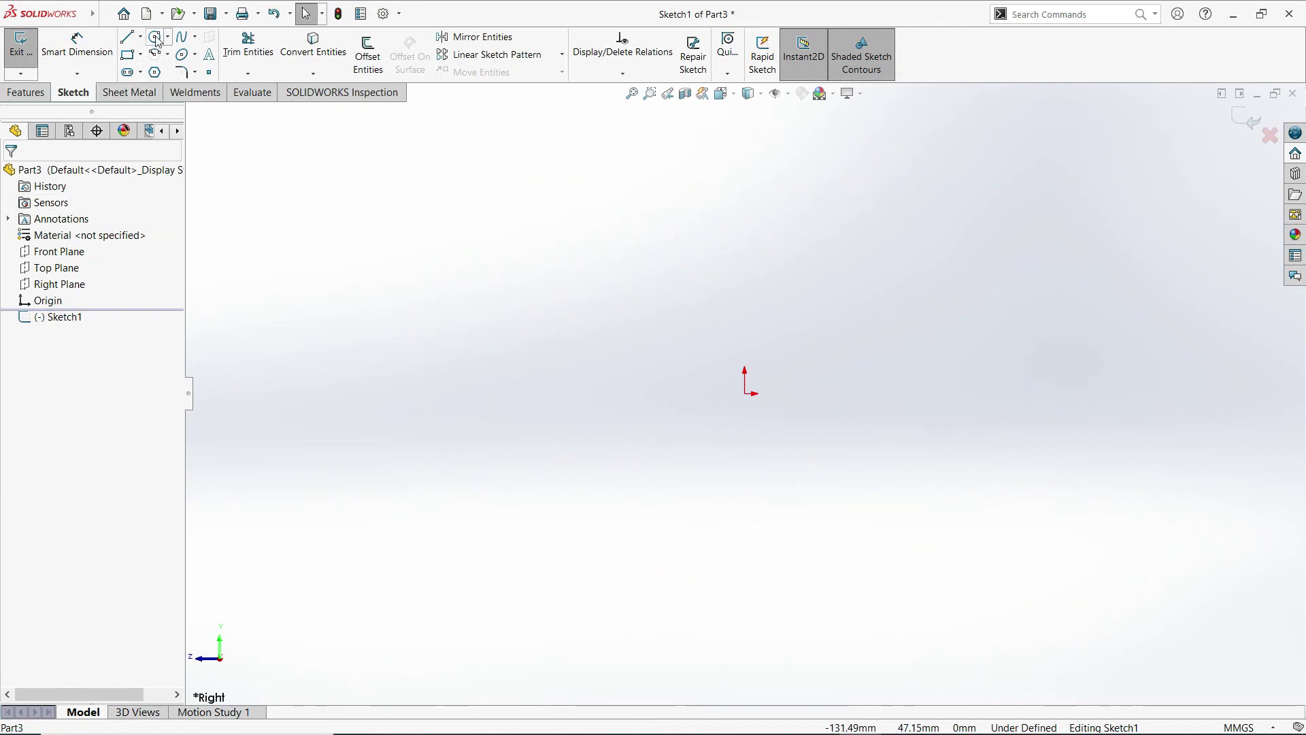
pyautogui.click(142, 55)
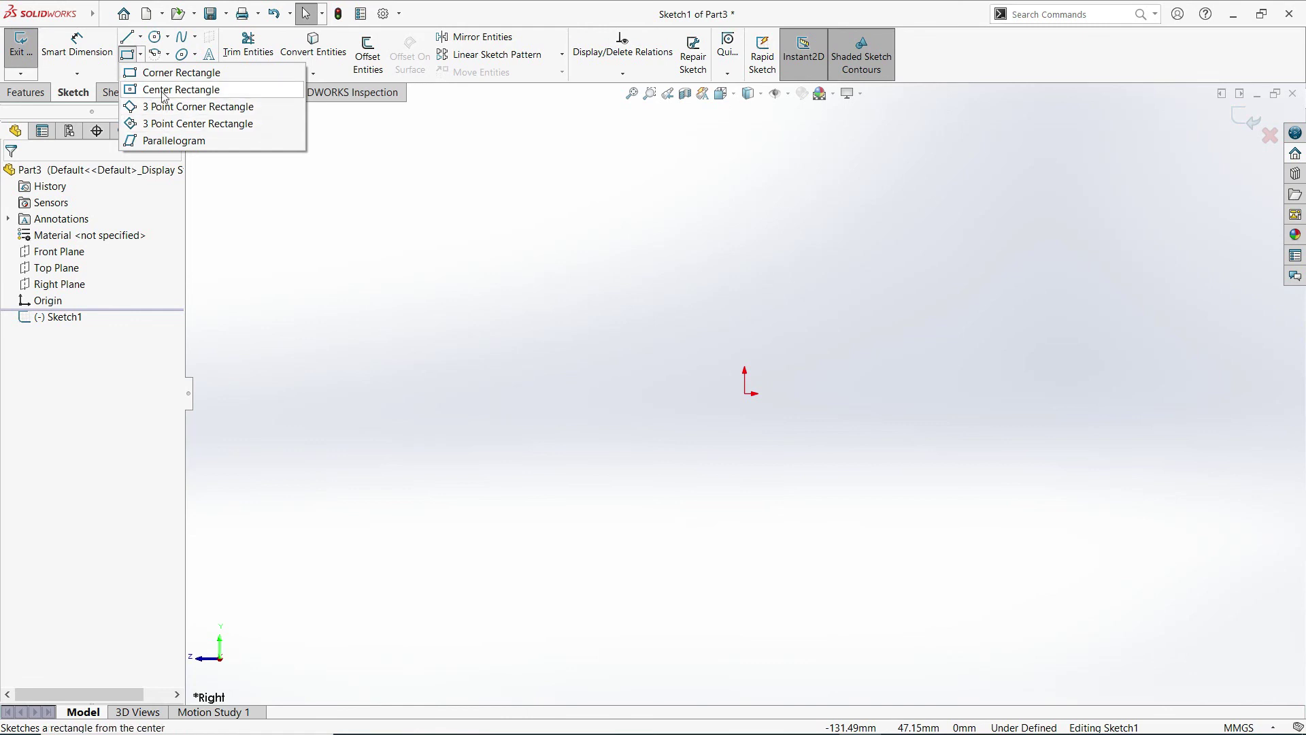
pyautogui.click(168, 94)
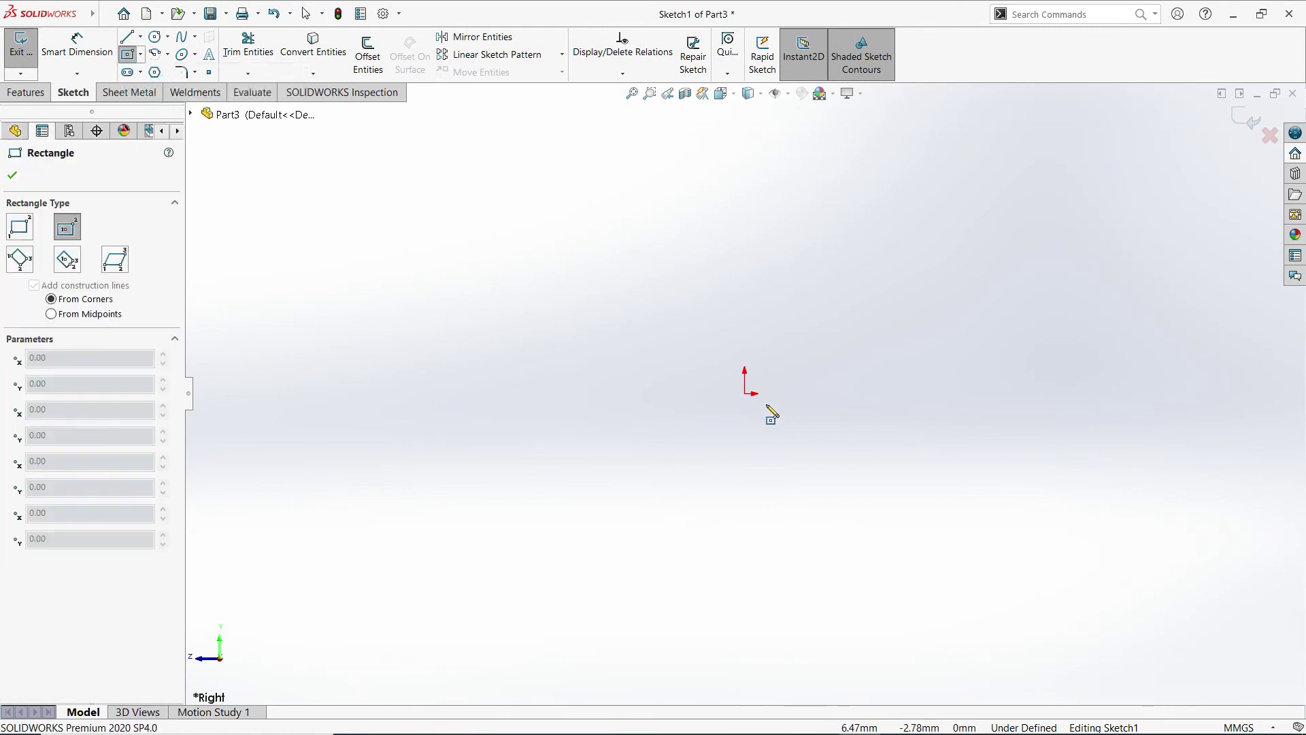
pyautogui.click(140, 56)
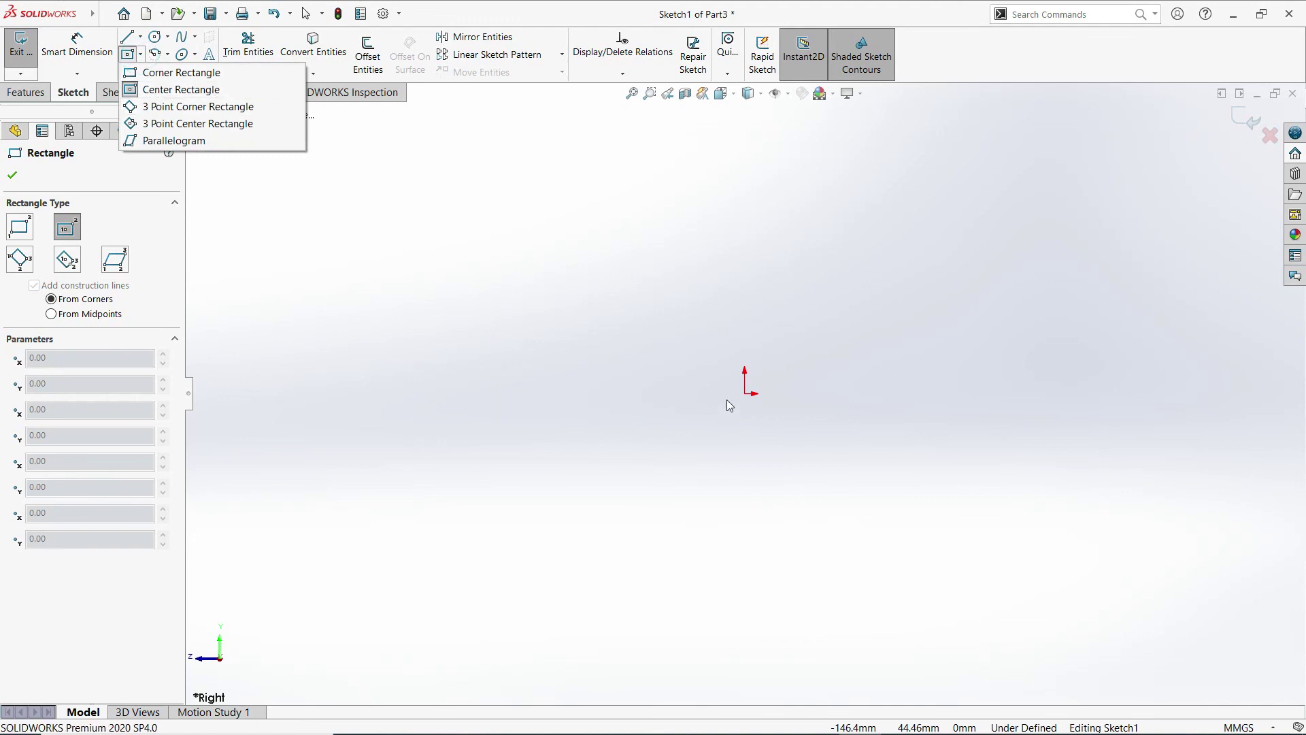
pyautogui.click(134, 91)
pyautogui.click(141, 54)
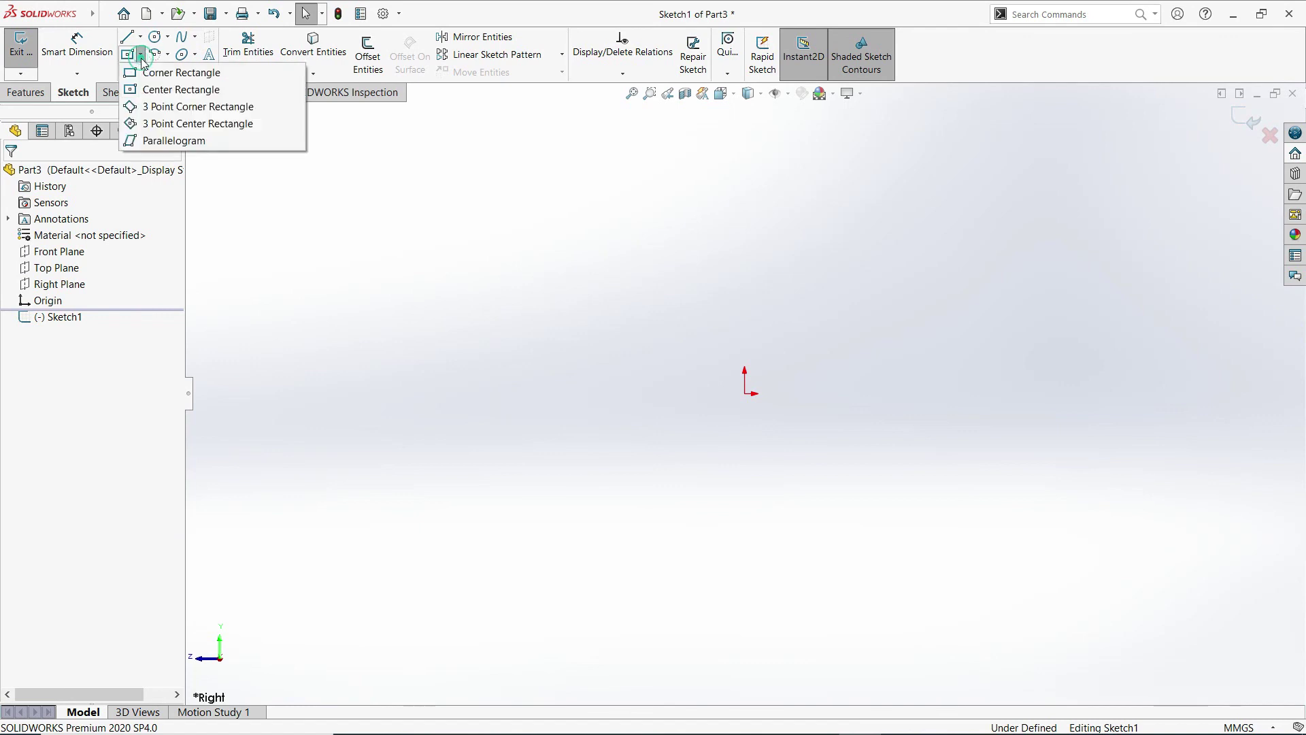
pyautogui.click(139, 88)
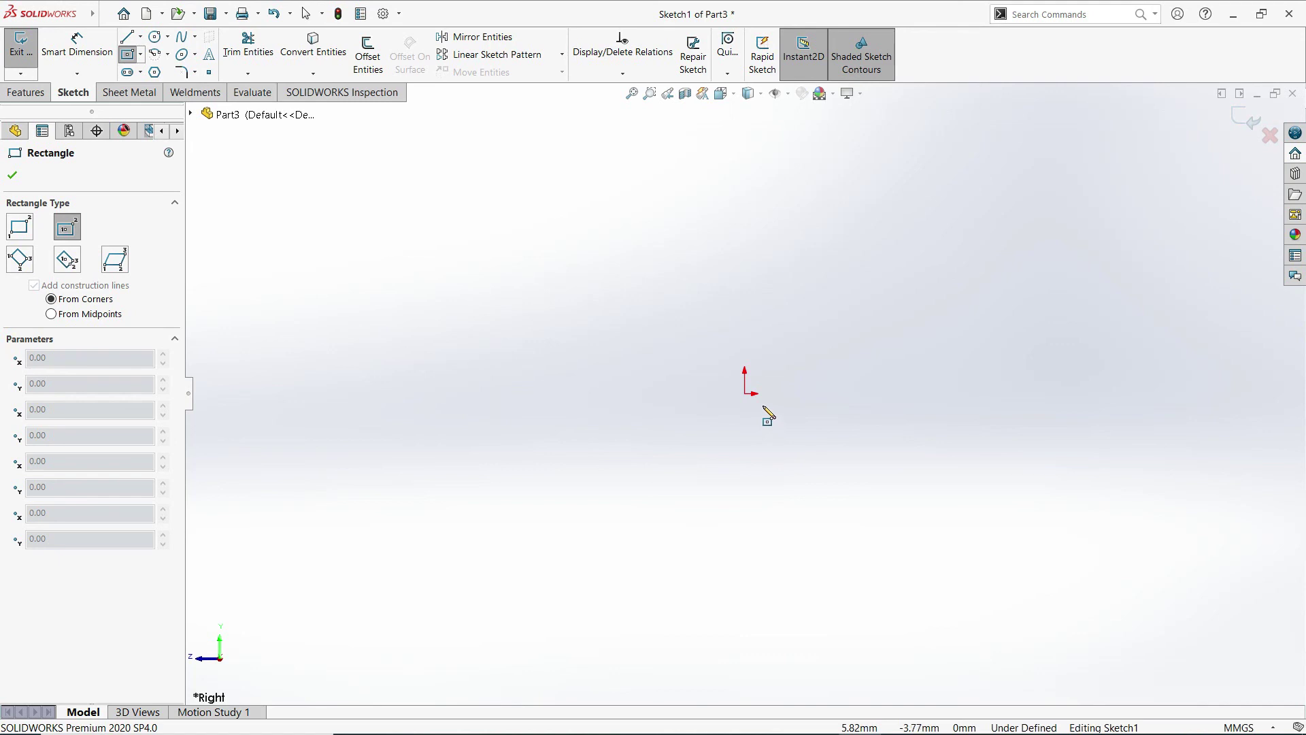
pyautogui.click(747, 396)
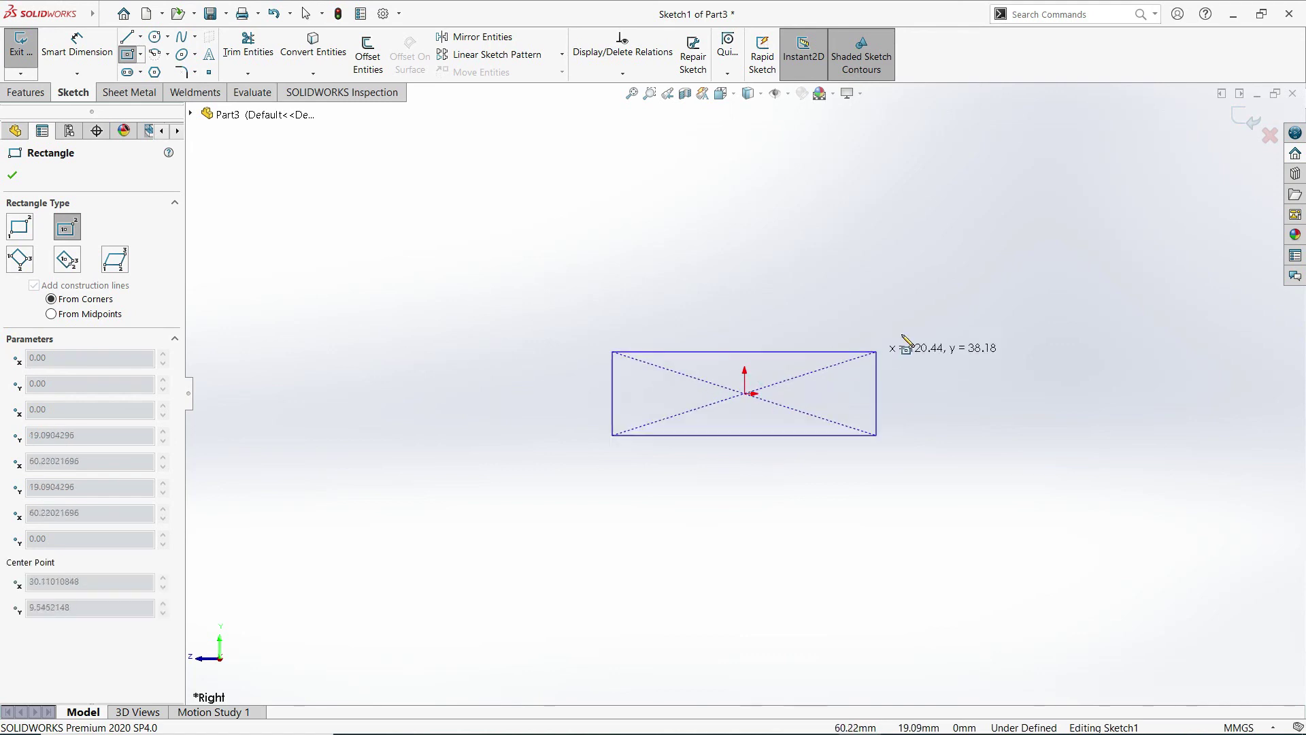
pyautogui.click(985, 287)
# - Dimension the rectangle to 200 mm wide and 100 mm tall with Smart Dimension
pyautogui.click(77, 46)
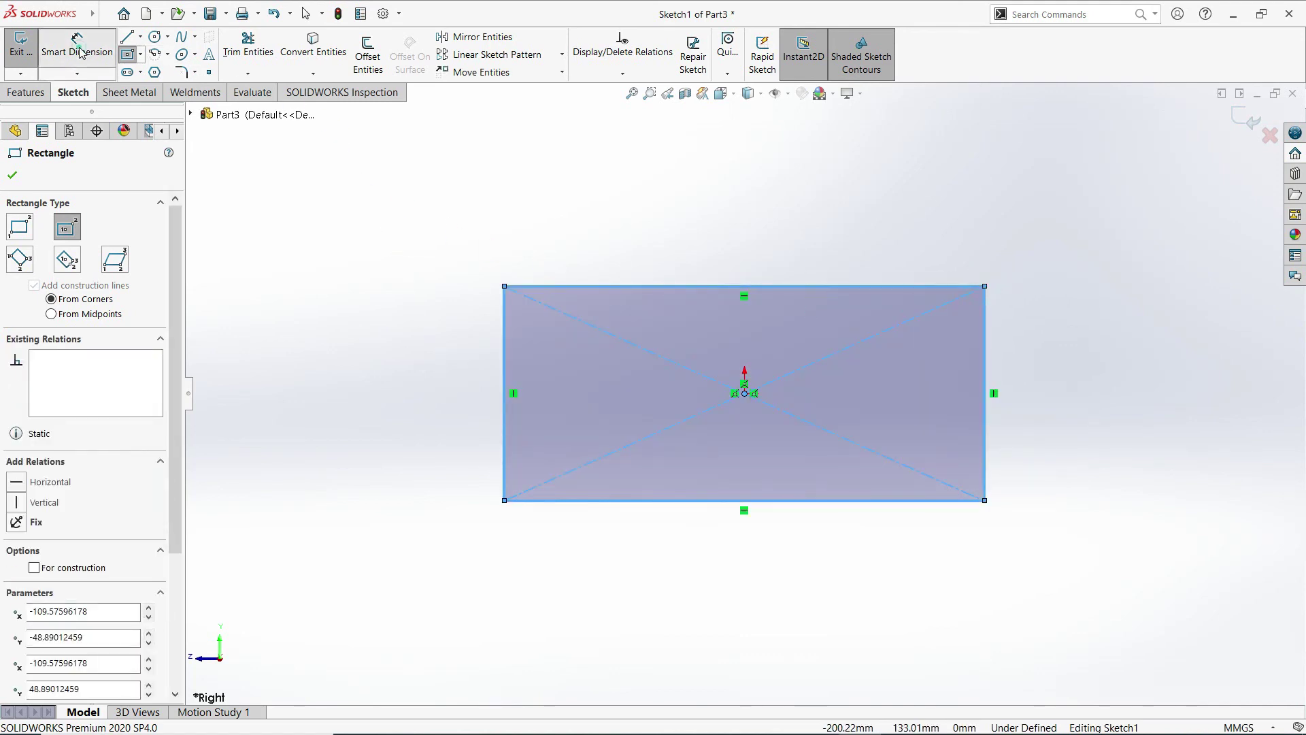
pyautogui.click(761, 507)
pyautogui.click(750, 602)
pyautogui.write('200')
pyautogui.press('Return')
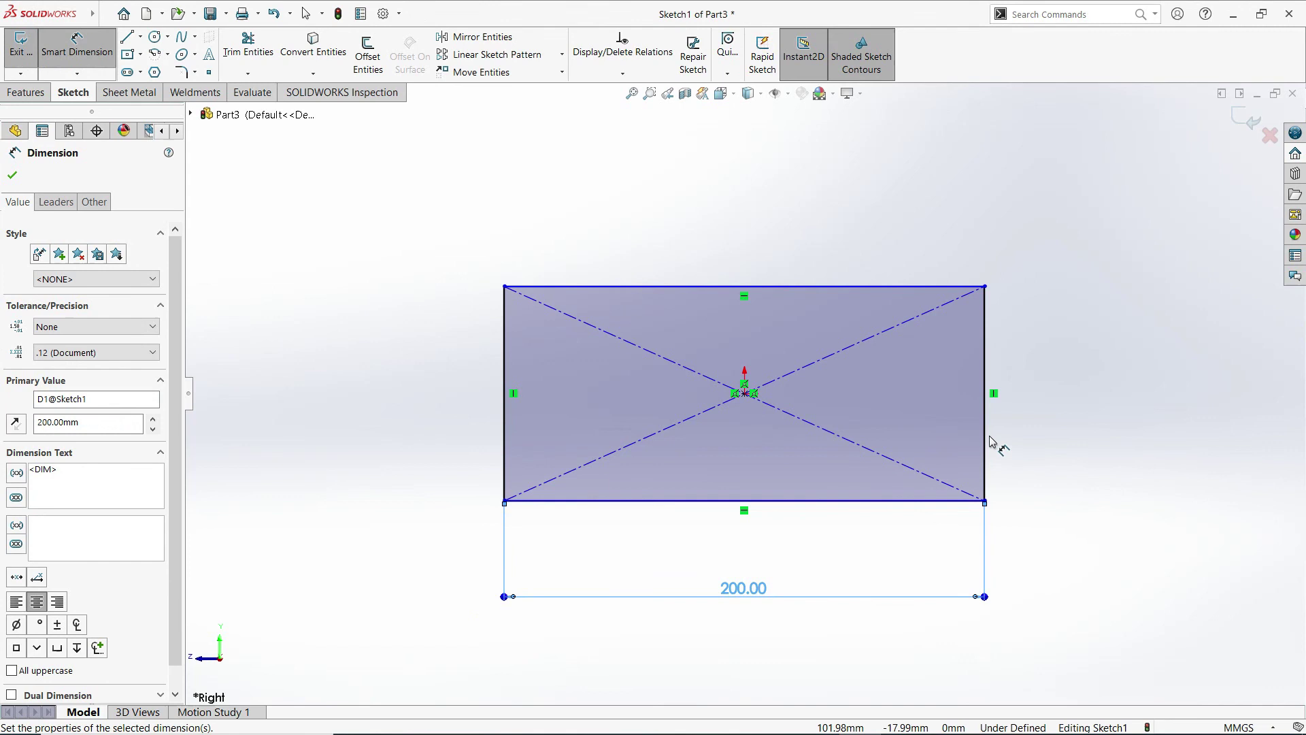
pyautogui.click(987, 439)
pyautogui.click(1077, 407)
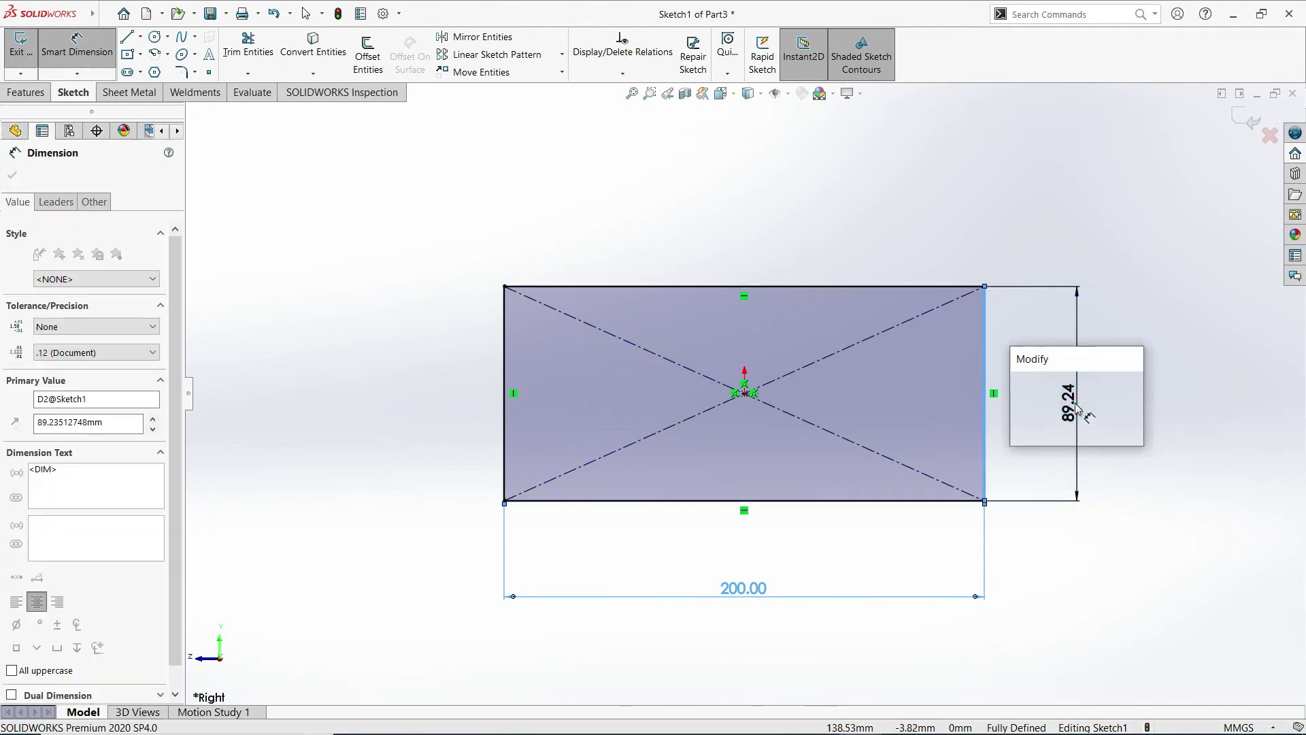
pyautogui.write('100')
pyautogui.press('Return')
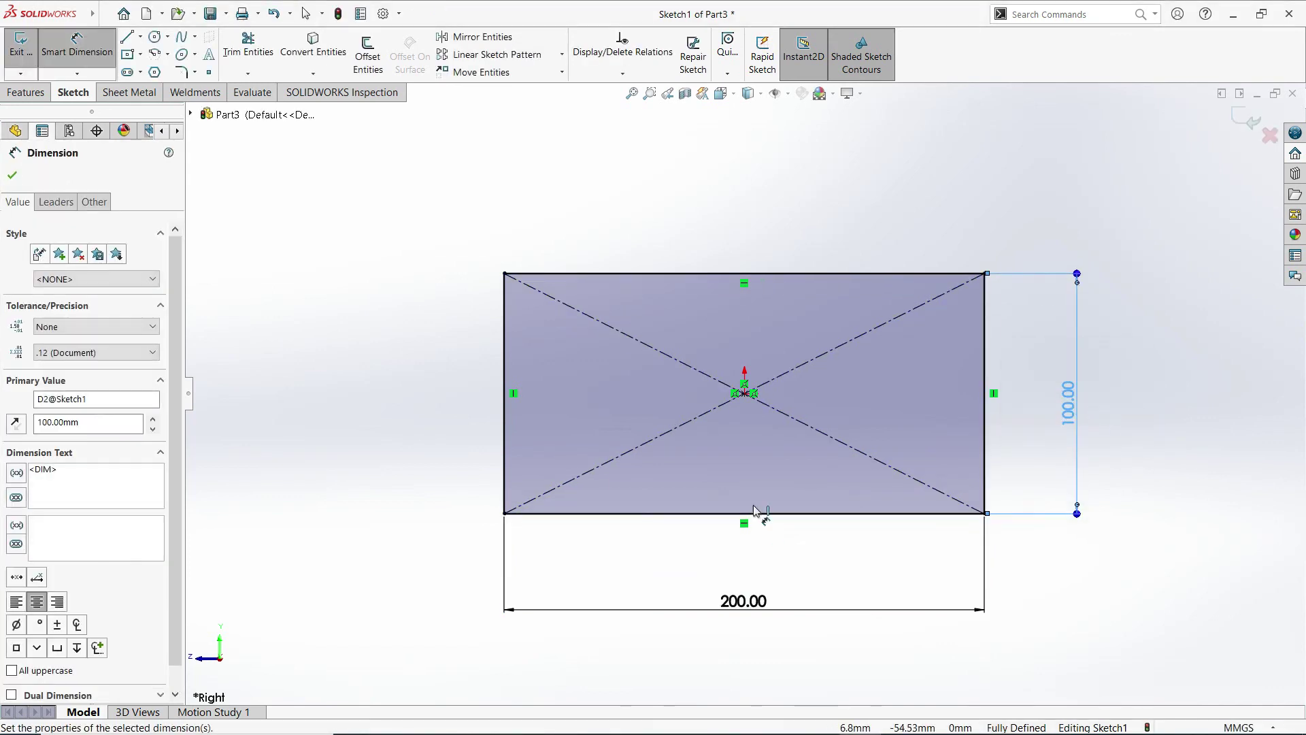
# - Start an Extruded Boss/Base from the rectangle and set its blind depth to 20 mm
pyautogui.click(28, 93)
pyautogui.click(28, 58)
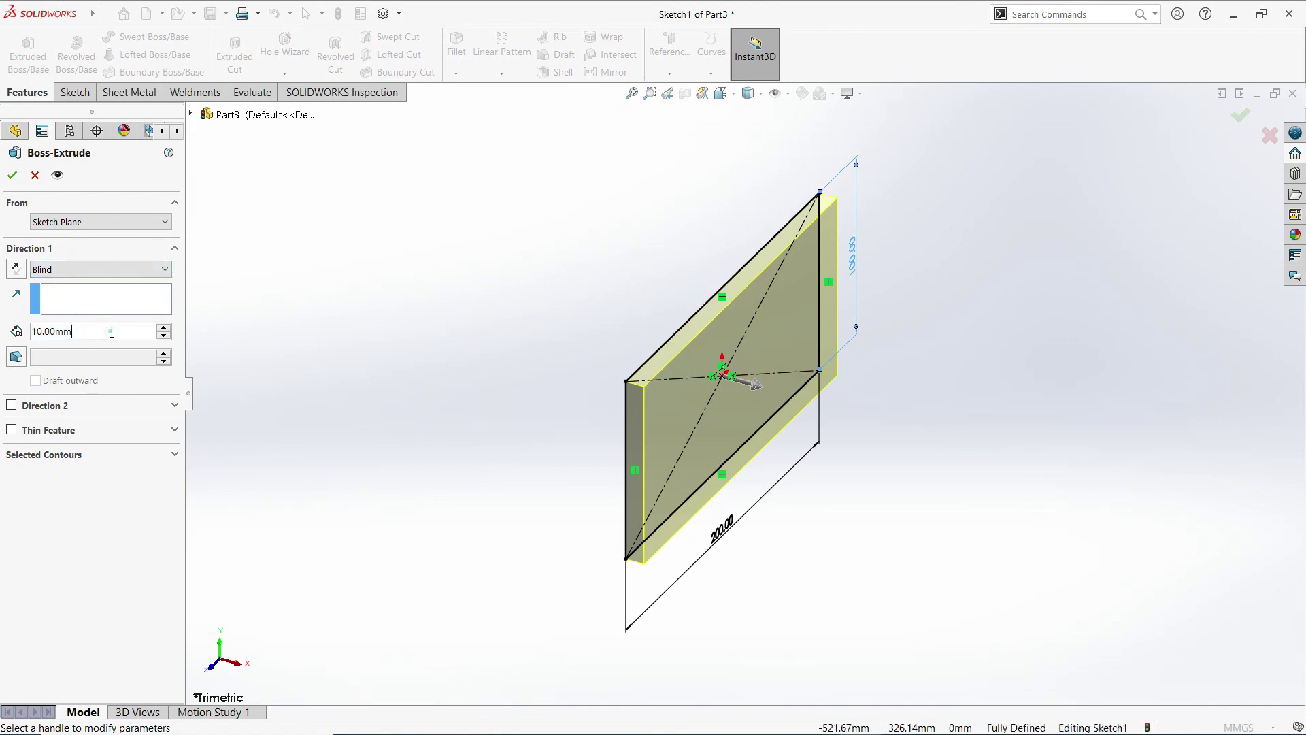
pyautogui.write('20')
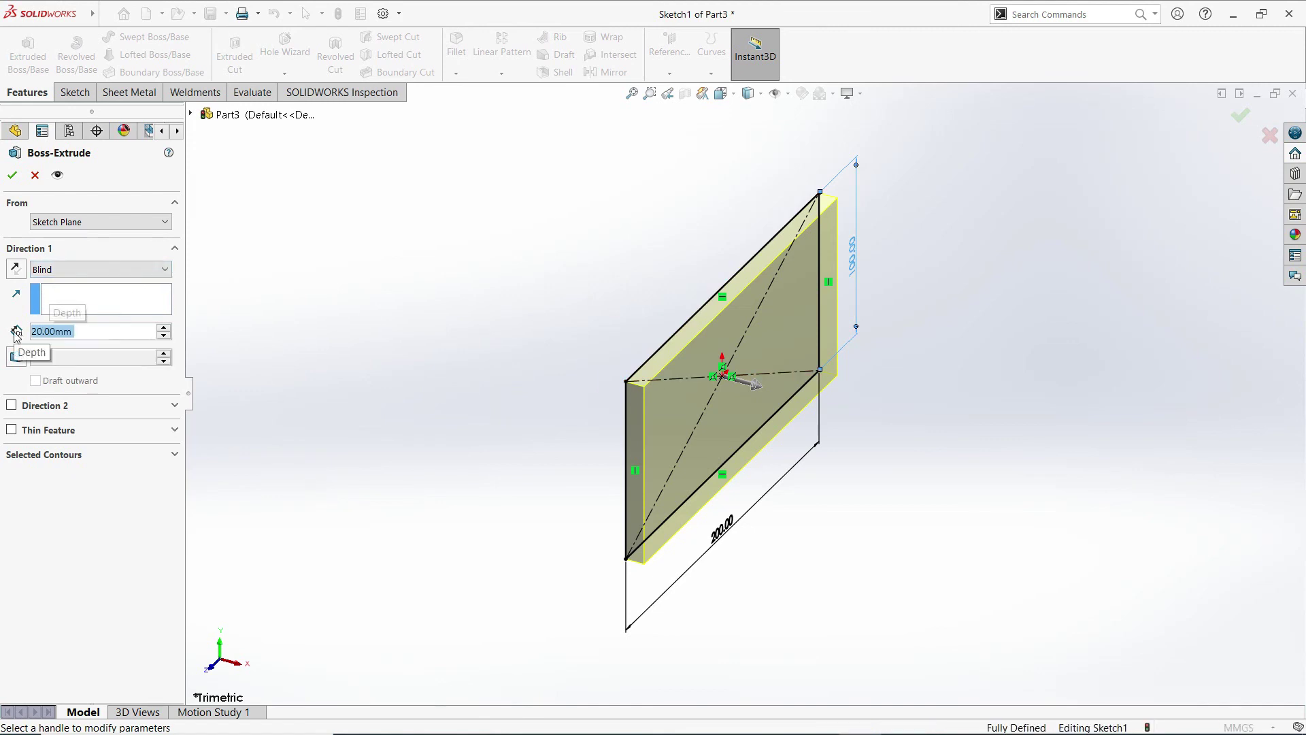
pyautogui.press('Return')
# - Preview the extrusion with the Mid Plane end condition and return it to Blind
pyautogui.click(95, 271)
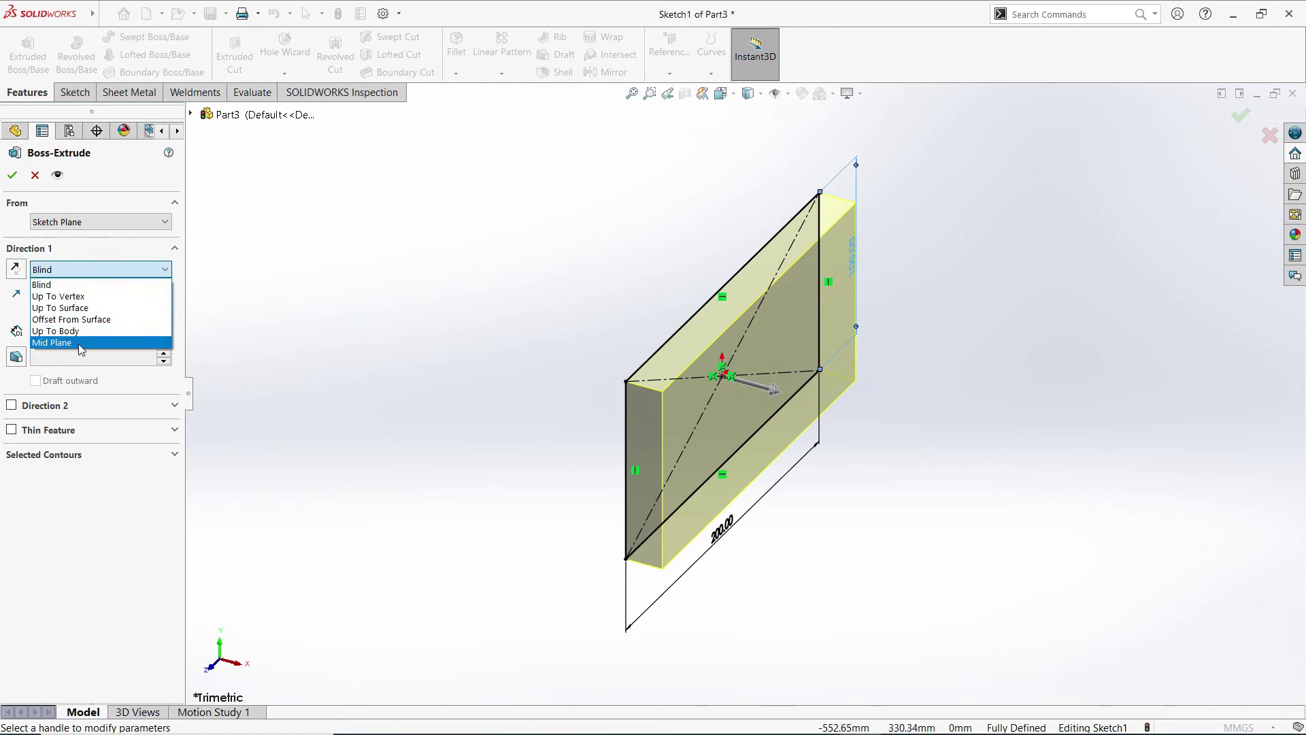
pyautogui.click(62, 343)
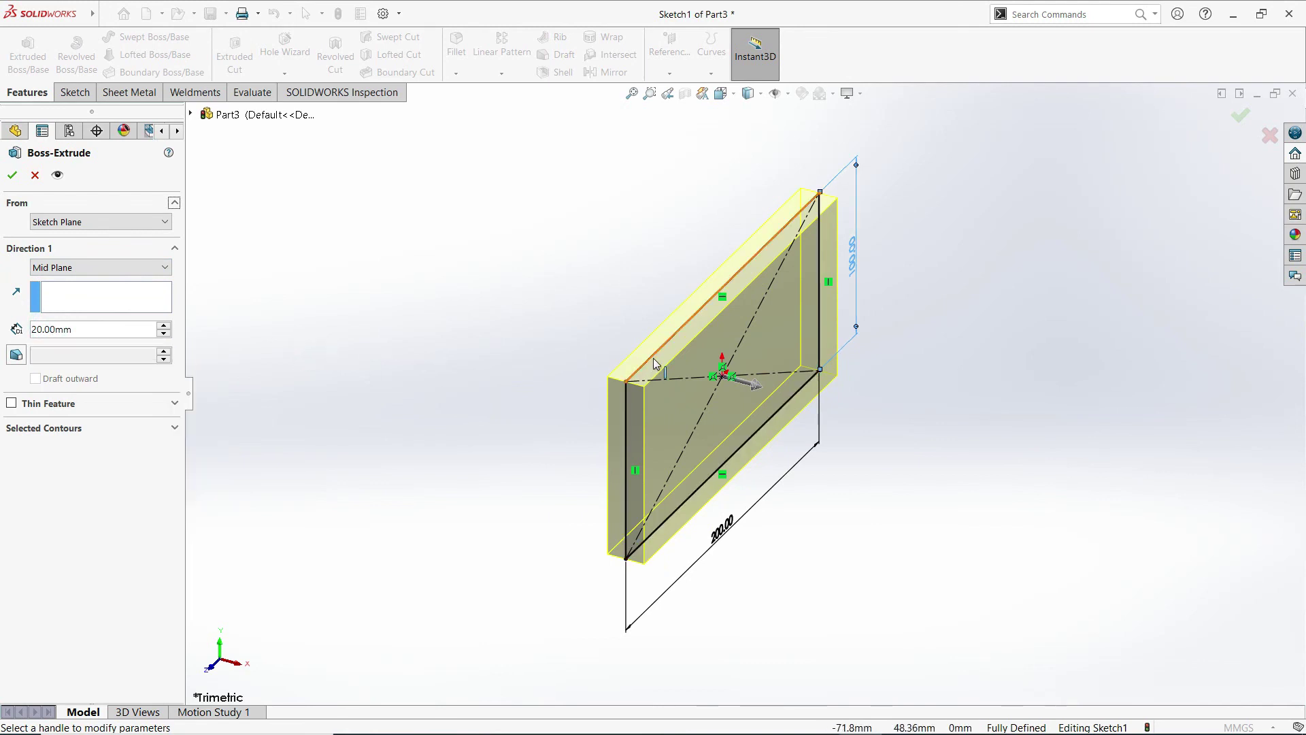
pyautogui.scroll(-4, 652, 353)
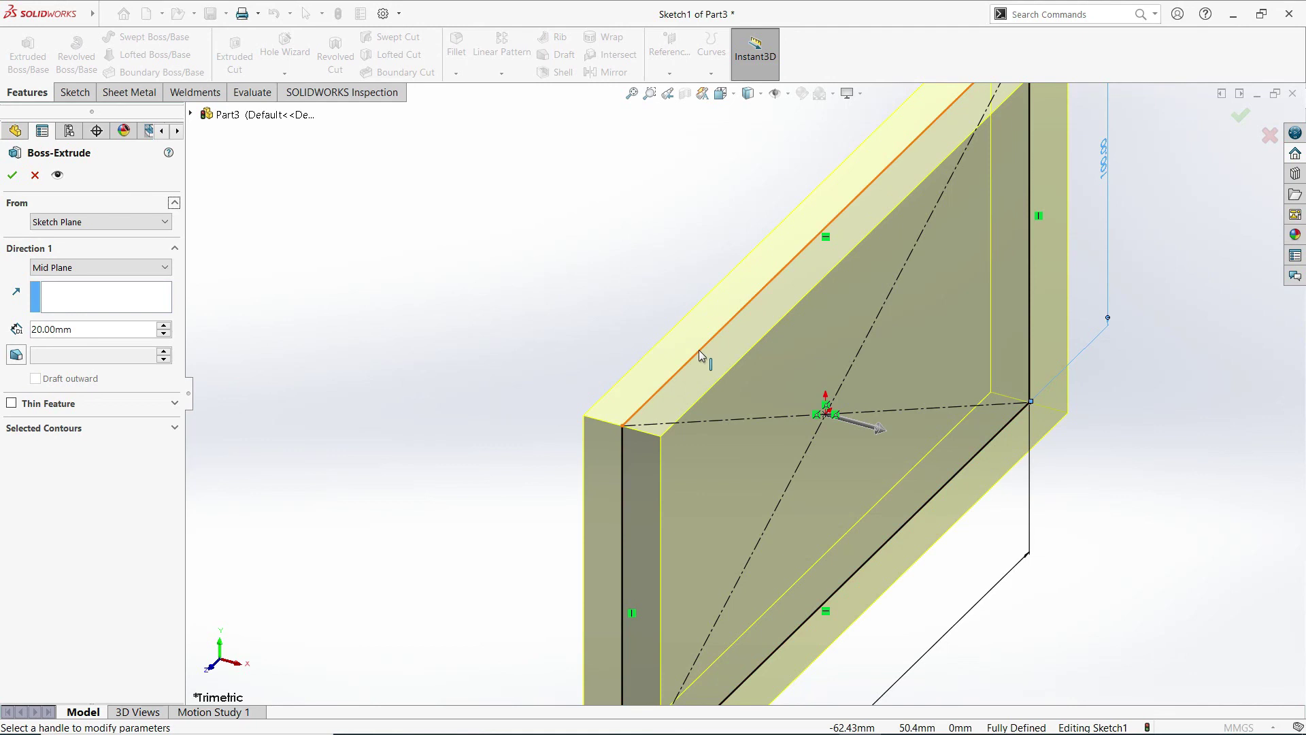
pyautogui.click(74, 268)
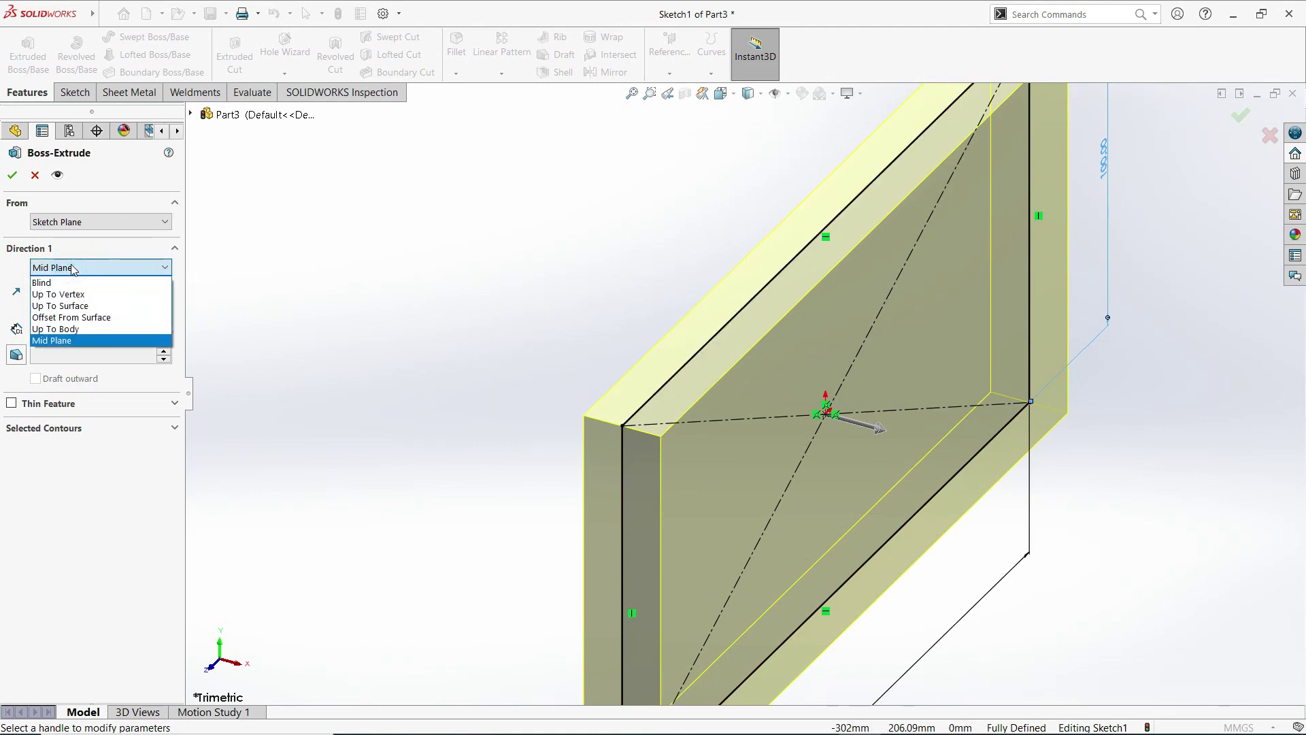
pyautogui.click(62, 282)
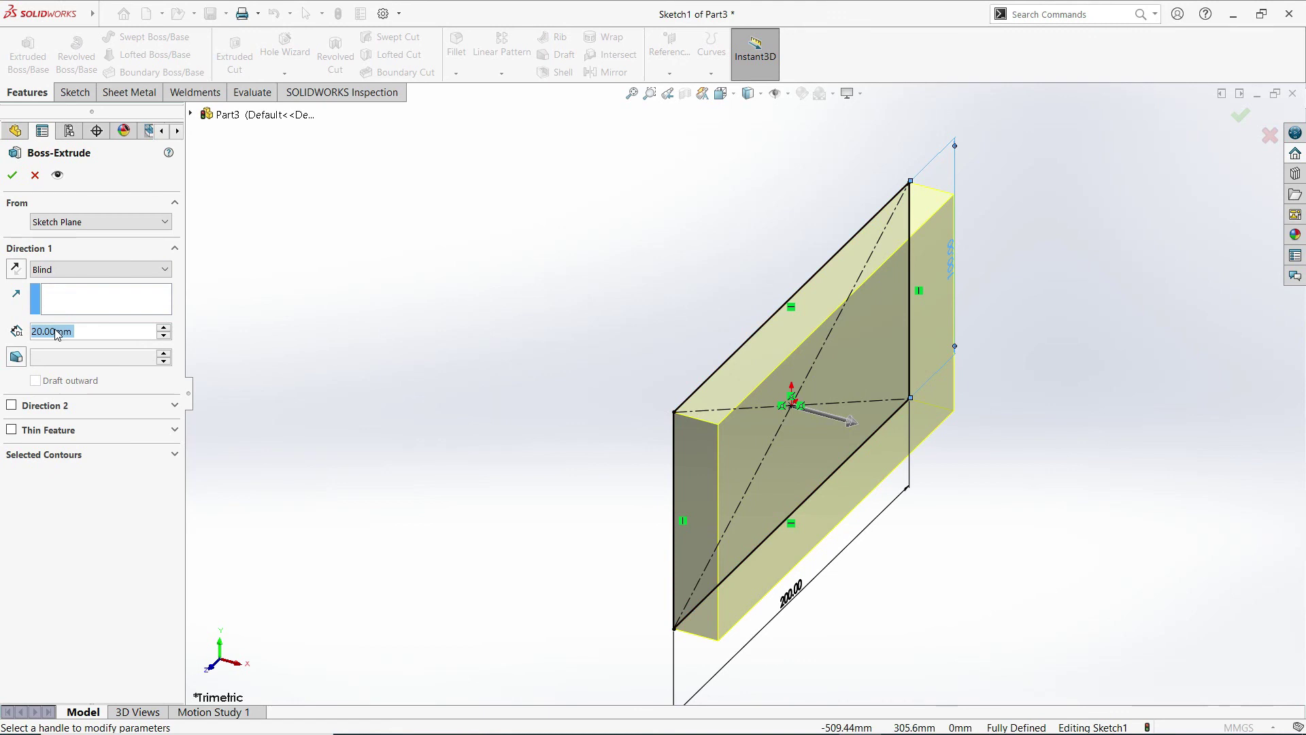
# - Accept the blind extrusion of the rectangle and show the block in isometric view
pyautogui.click(394, 354)
pyautogui.click(12, 176)
pyautogui.click(614, 342)
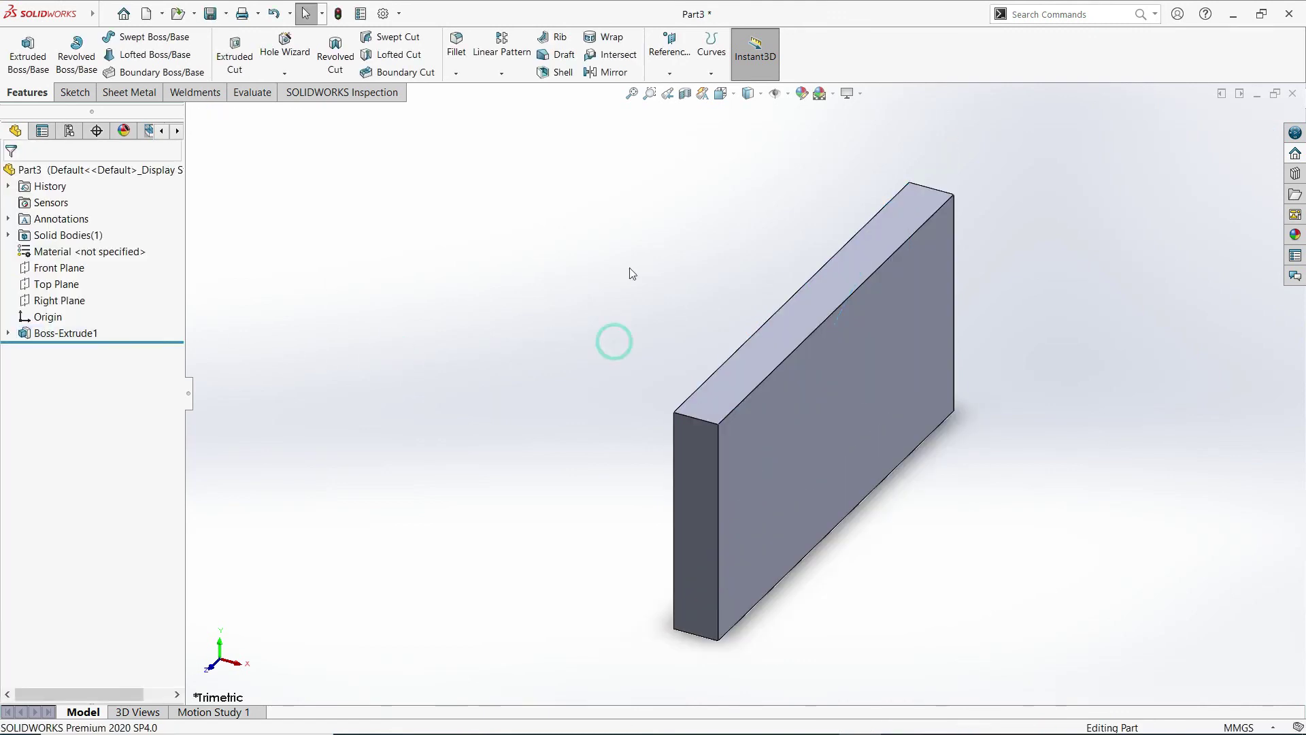
pyautogui.click(762, 97)
pyautogui.click(723, 93)
pyautogui.click(811, 130)
pyautogui.click(825, 146)
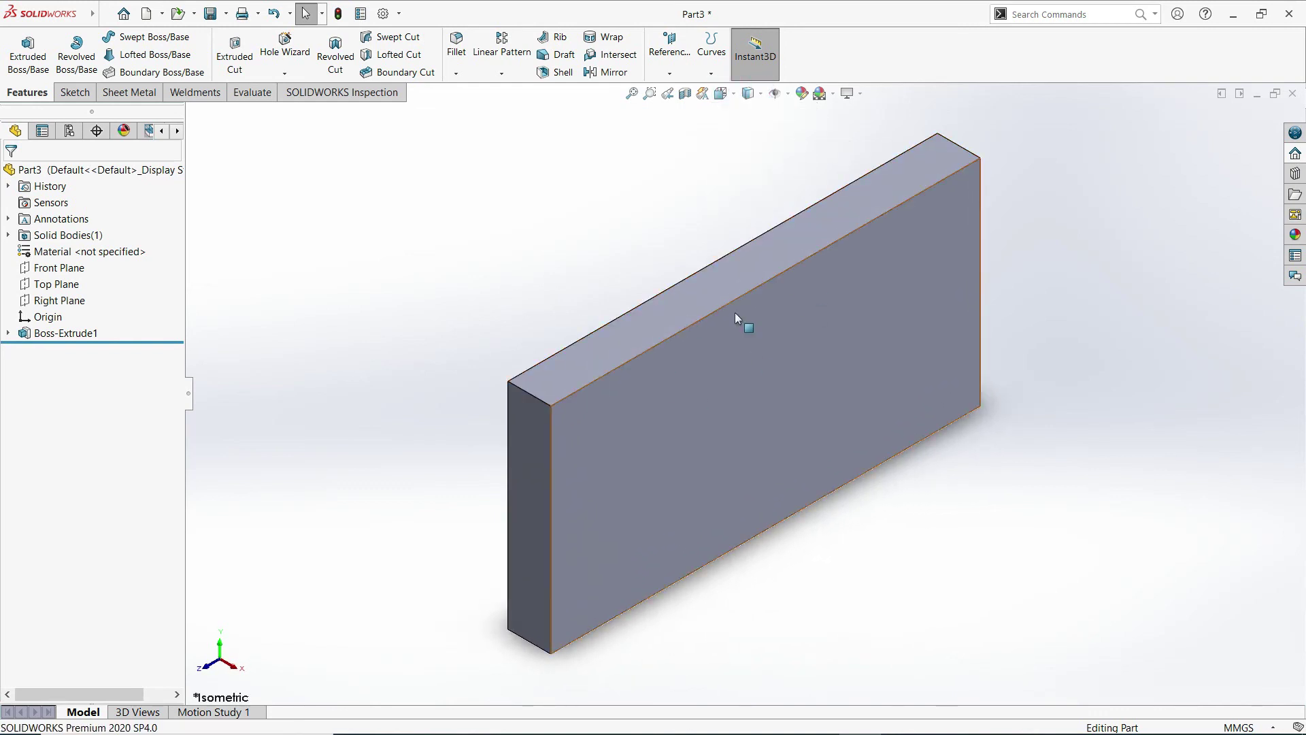
# - View the block in Shaded, Hidden Lines Removed, Hidden Lines Visible and Wireframe display styles, and return to Shaded With Edges
pyautogui.click(762, 98)
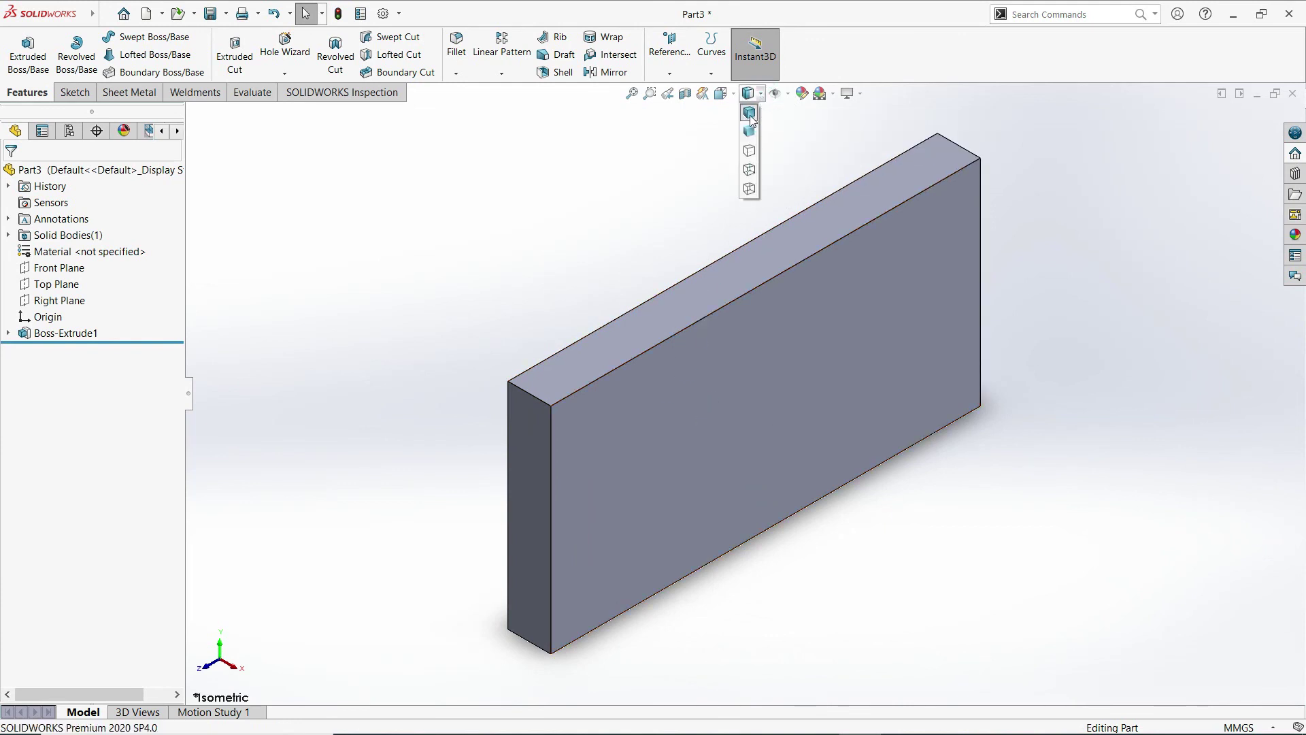
pyautogui.click(750, 136)
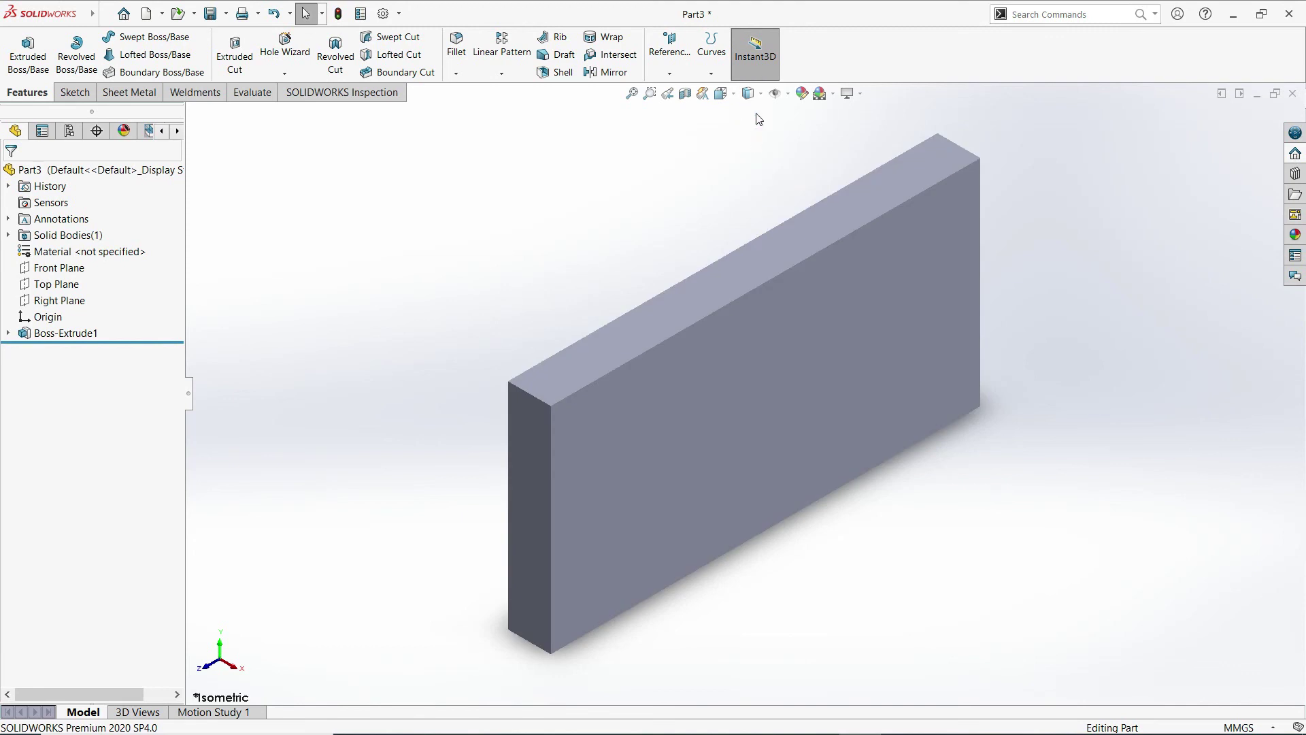
pyautogui.click(750, 93)
pyautogui.click(751, 151)
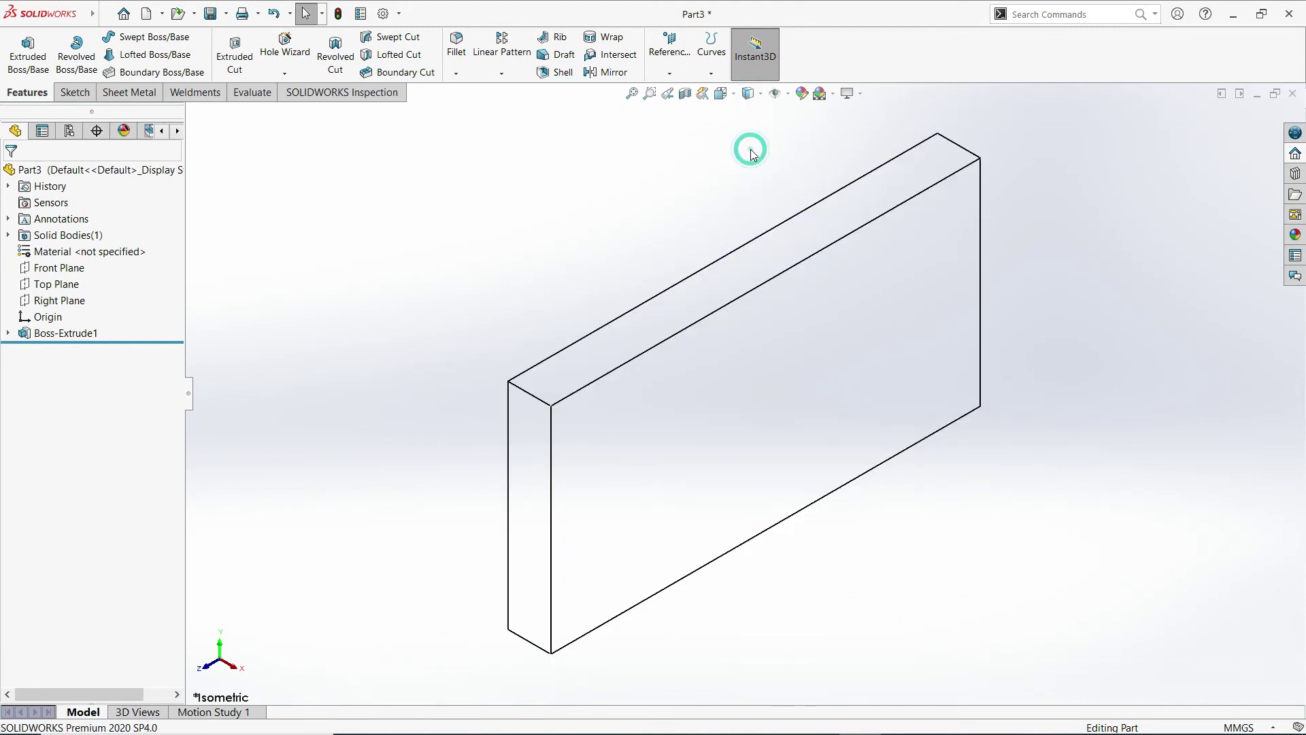
pyautogui.click(750, 94)
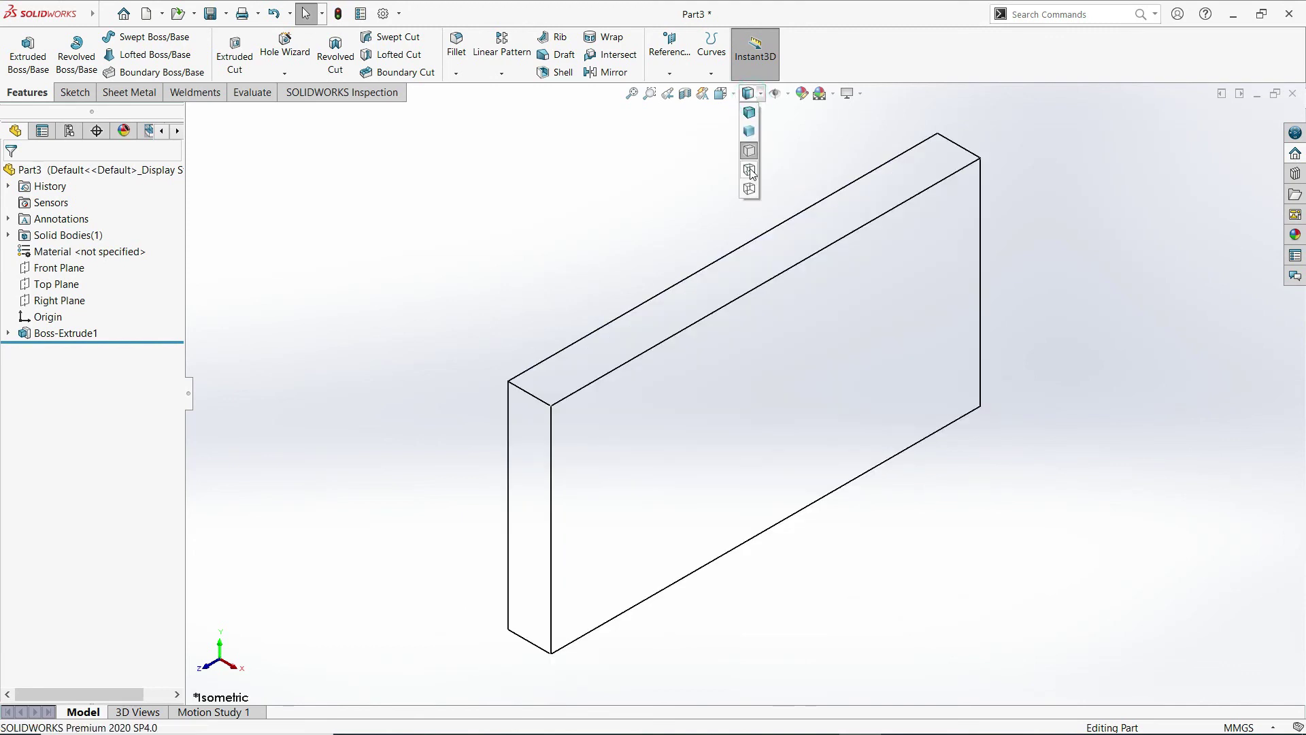
pyautogui.click(750, 171)
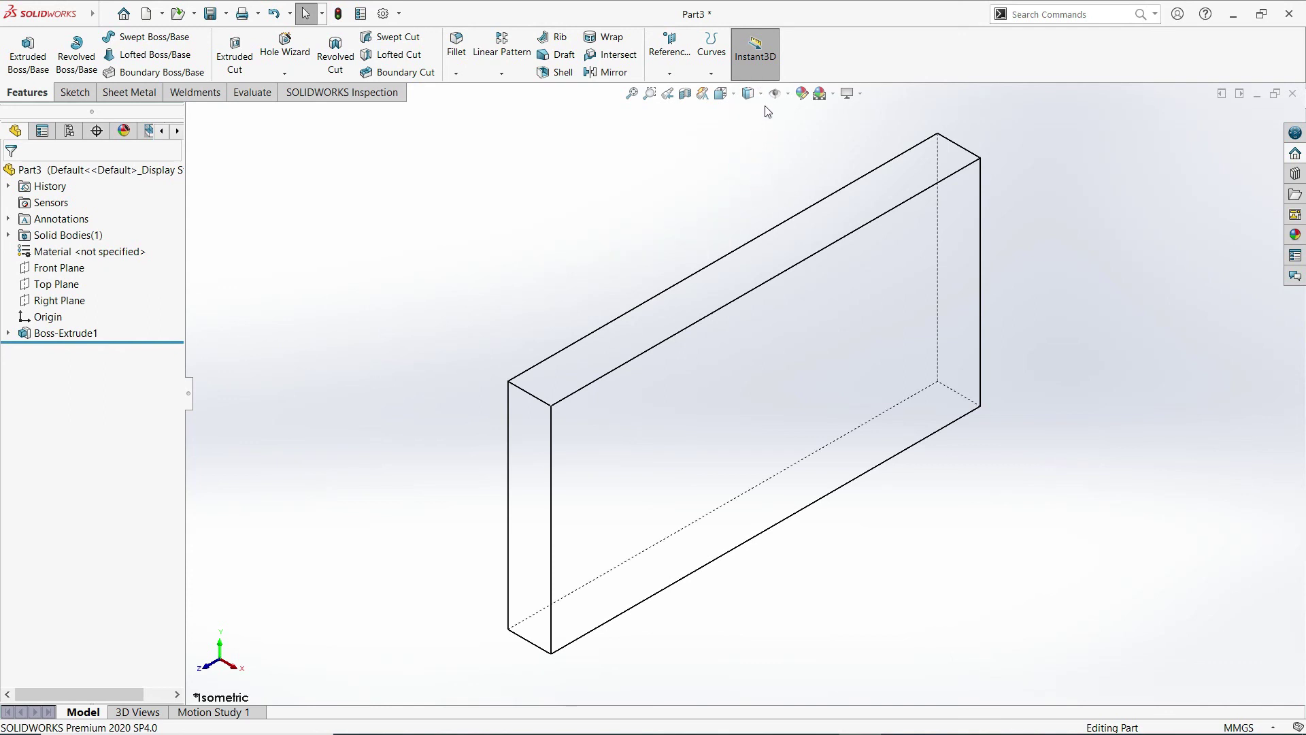
pyautogui.click(750, 93)
pyautogui.click(750, 189)
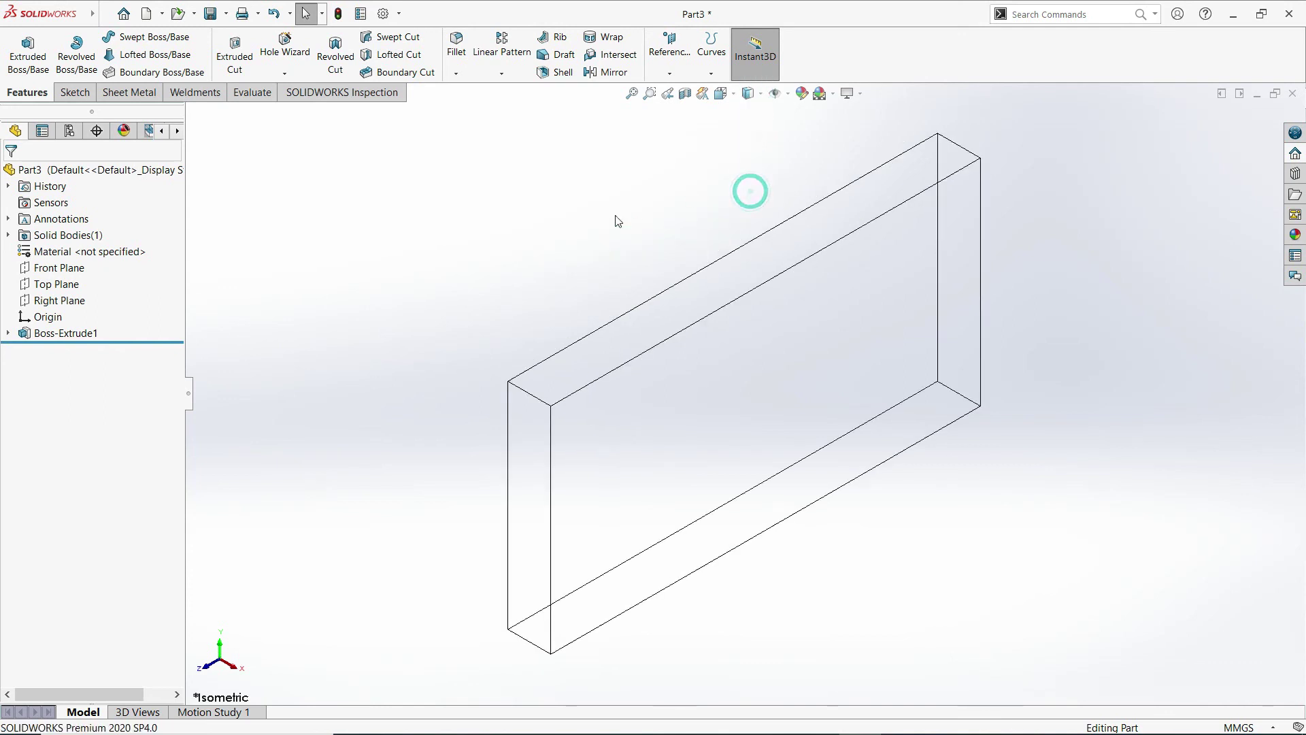
pyautogui.click(753, 95)
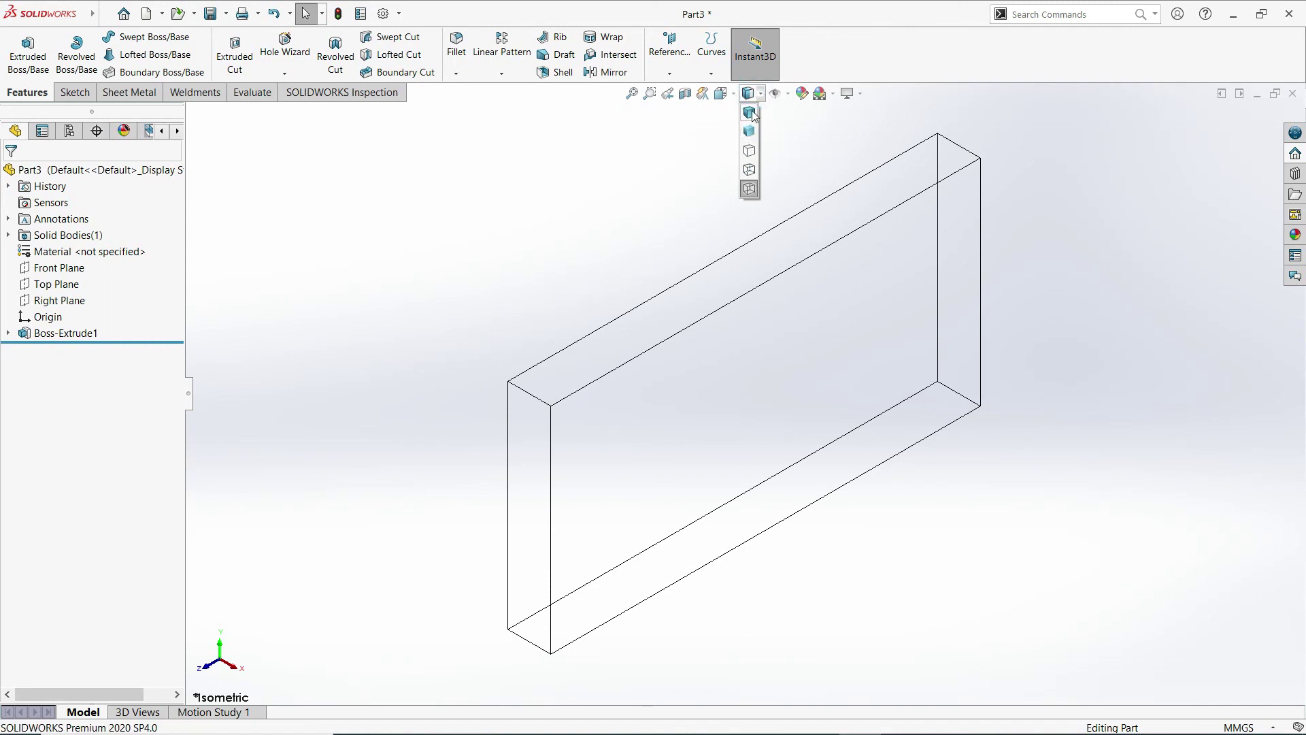
pyautogui.click(749, 112)
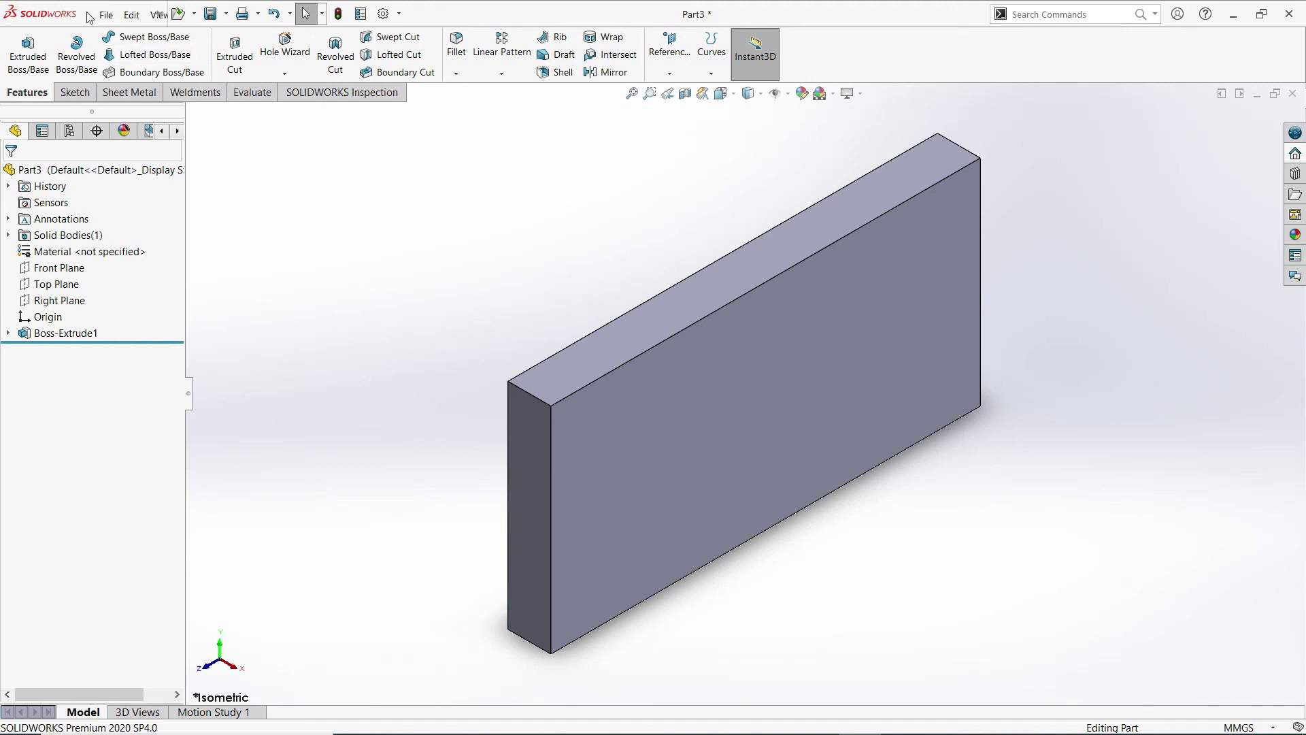
# - Save the part as a SOLIDWORKS Part named Base in the CADRAFTING folder under Documents
pyautogui.click(106, 15)
pyautogui.click(521, 251)
pyautogui.moveTo(67, 10)
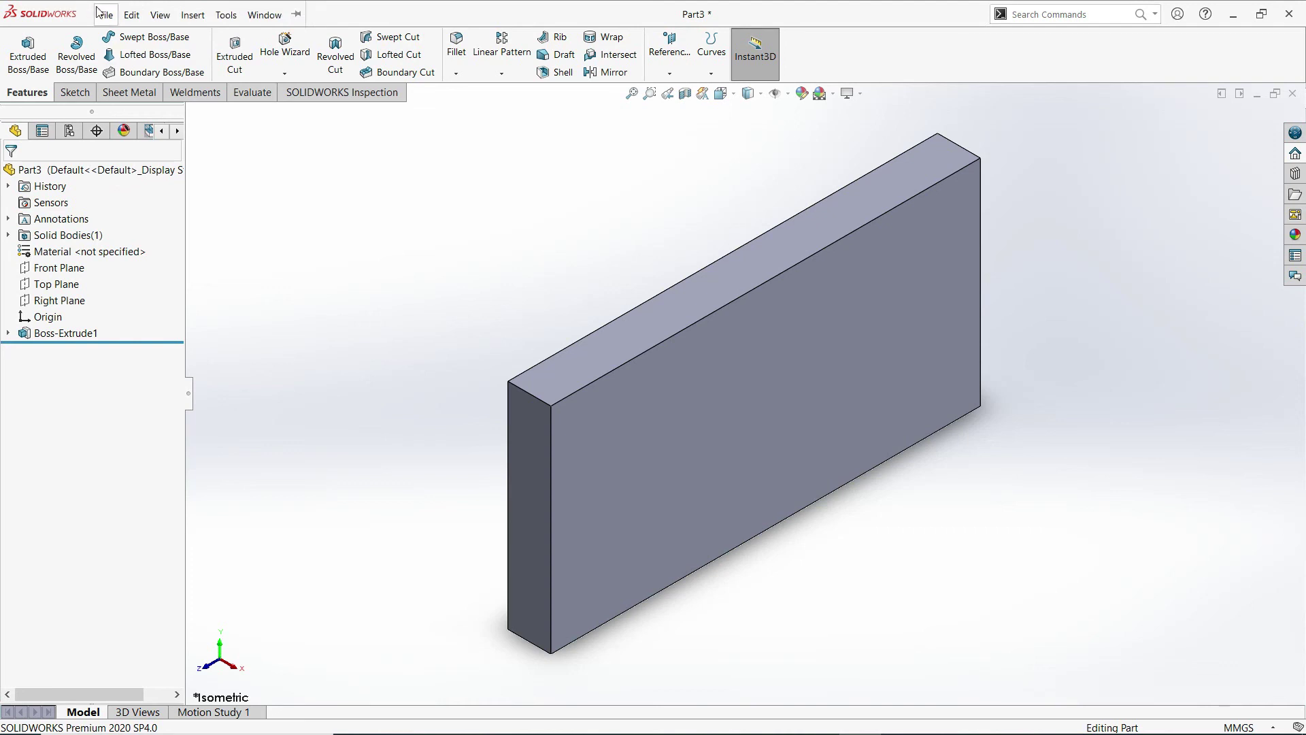
pyautogui.click(106, 15)
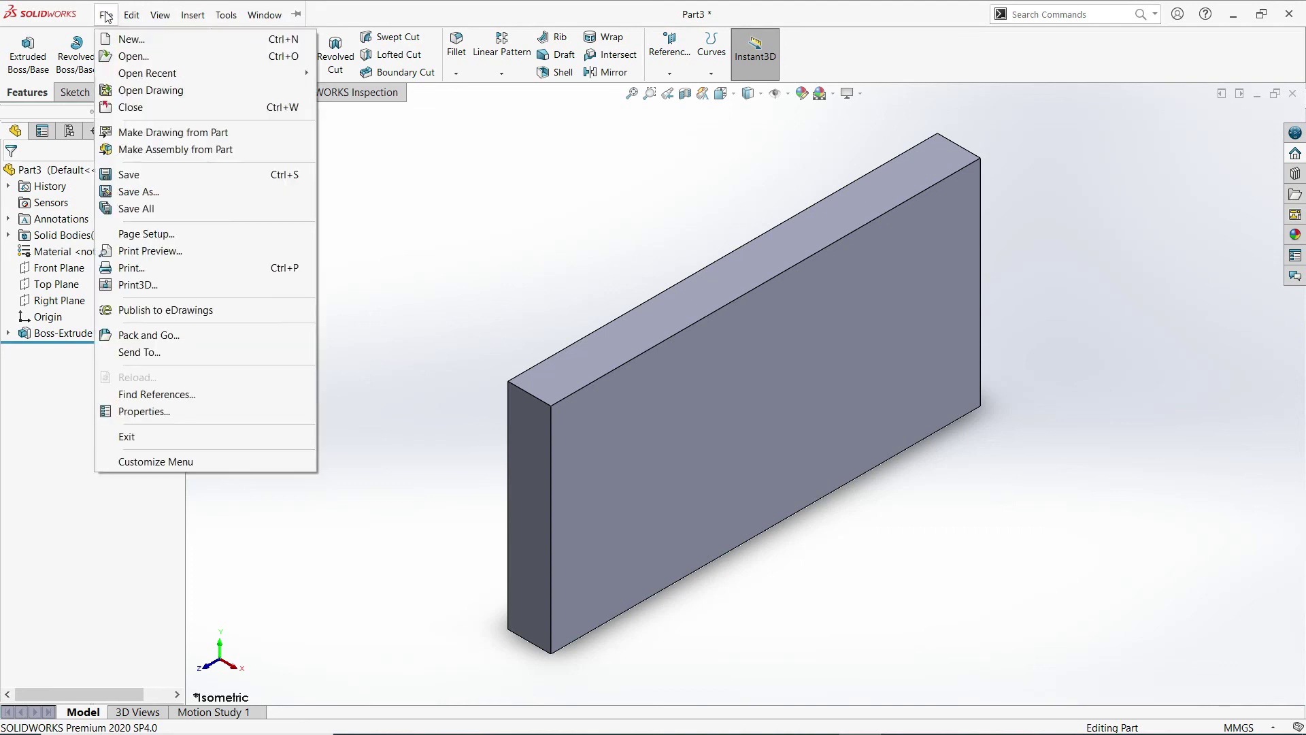
pyautogui.click(140, 192)
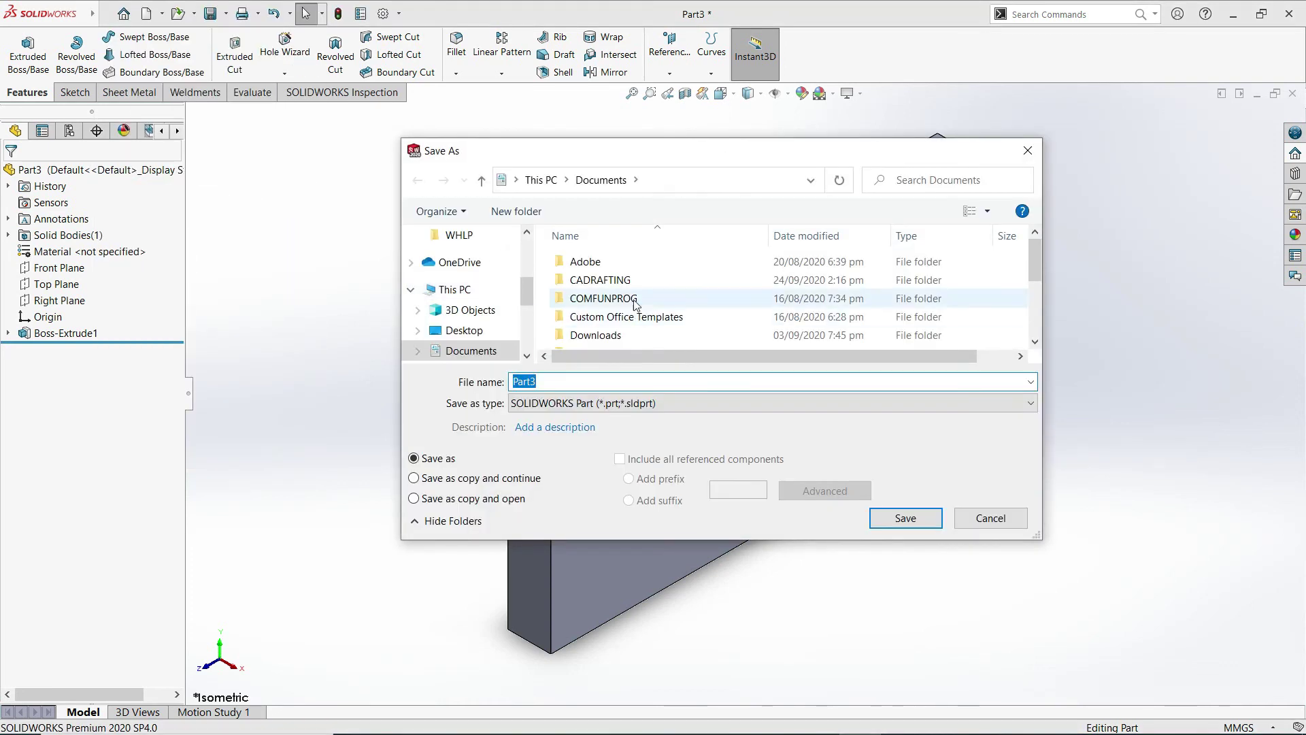
pyautogui.scroll(-3, 634, 304)
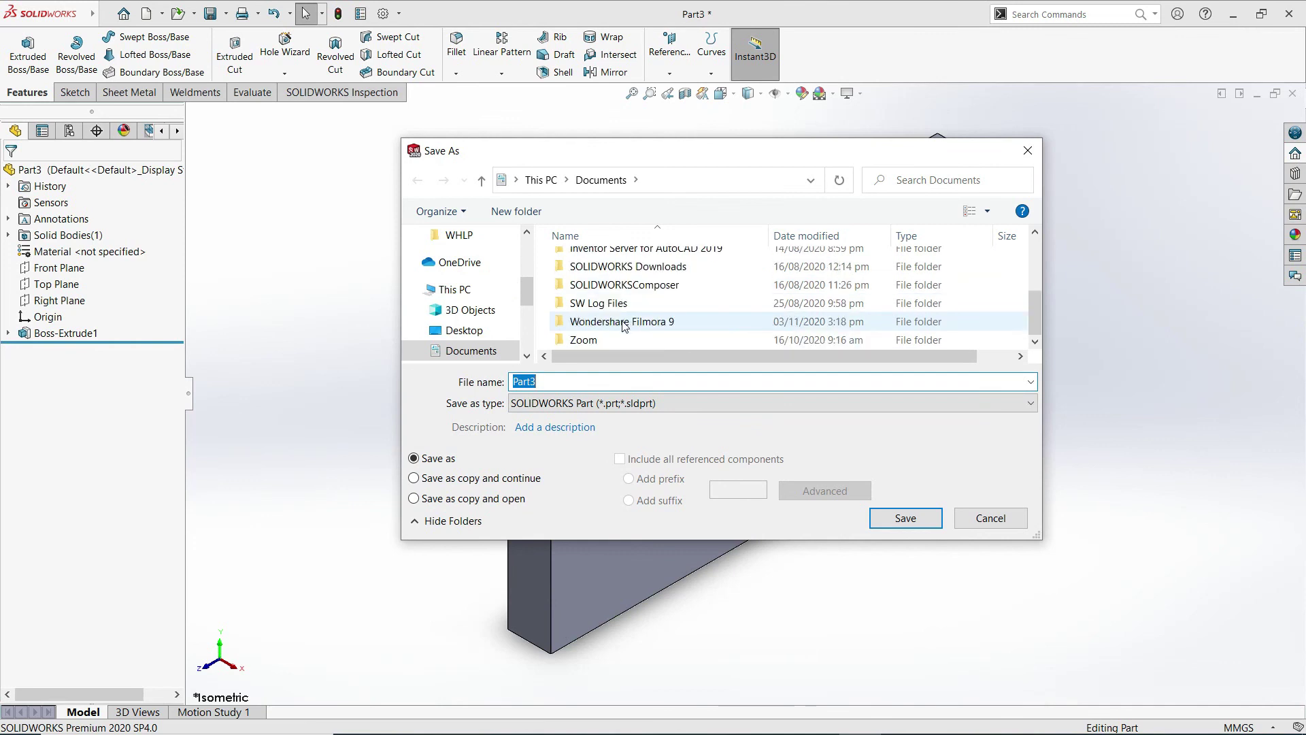
pyautogui.scroll(2, 625, 326)
pyautogui.scroll(-2, 613, 273)
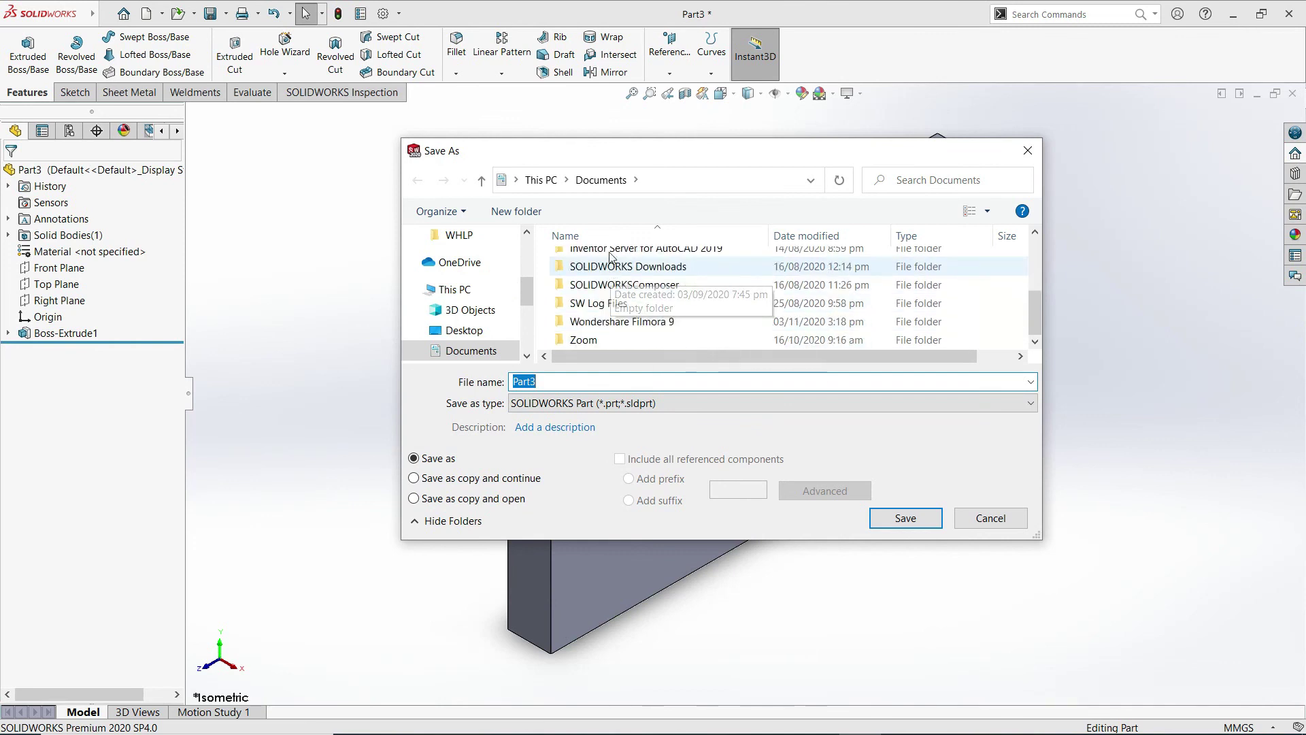
pyautogui.scroll(2, 632, 323)
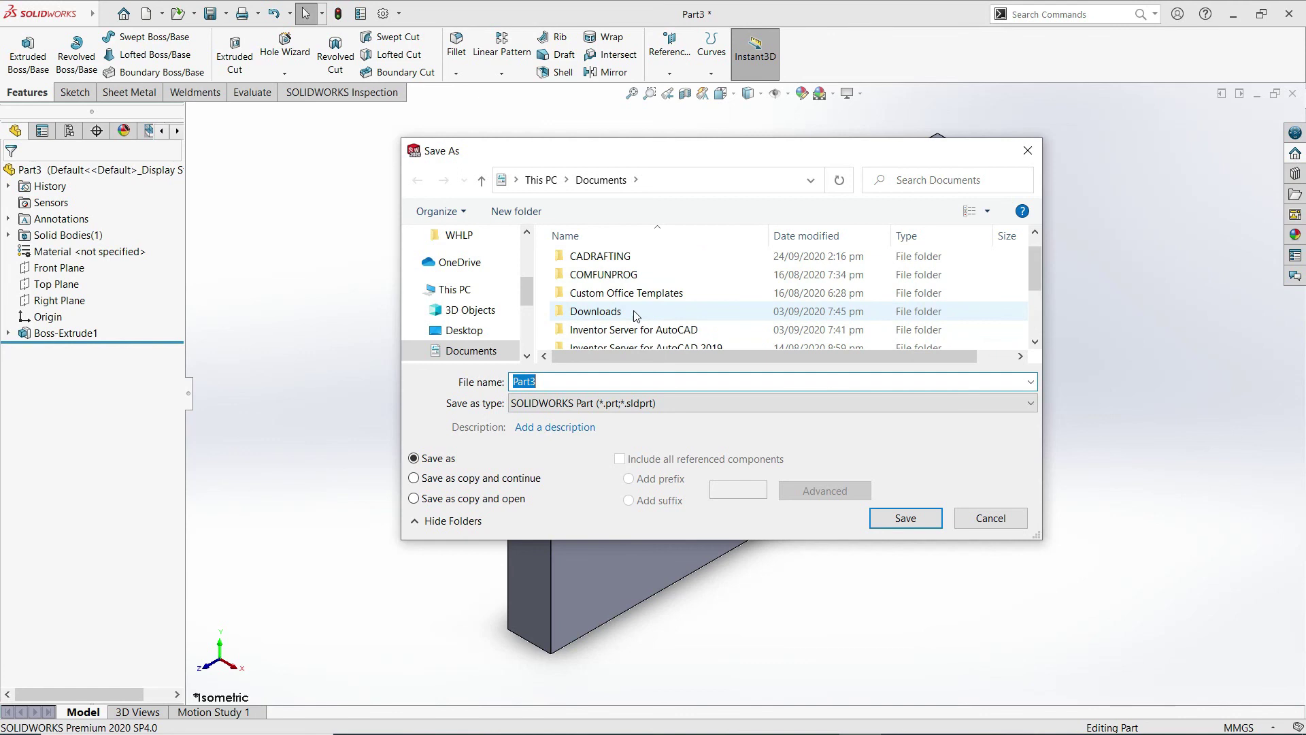
pyautogui.scroll(1, 636, 316)
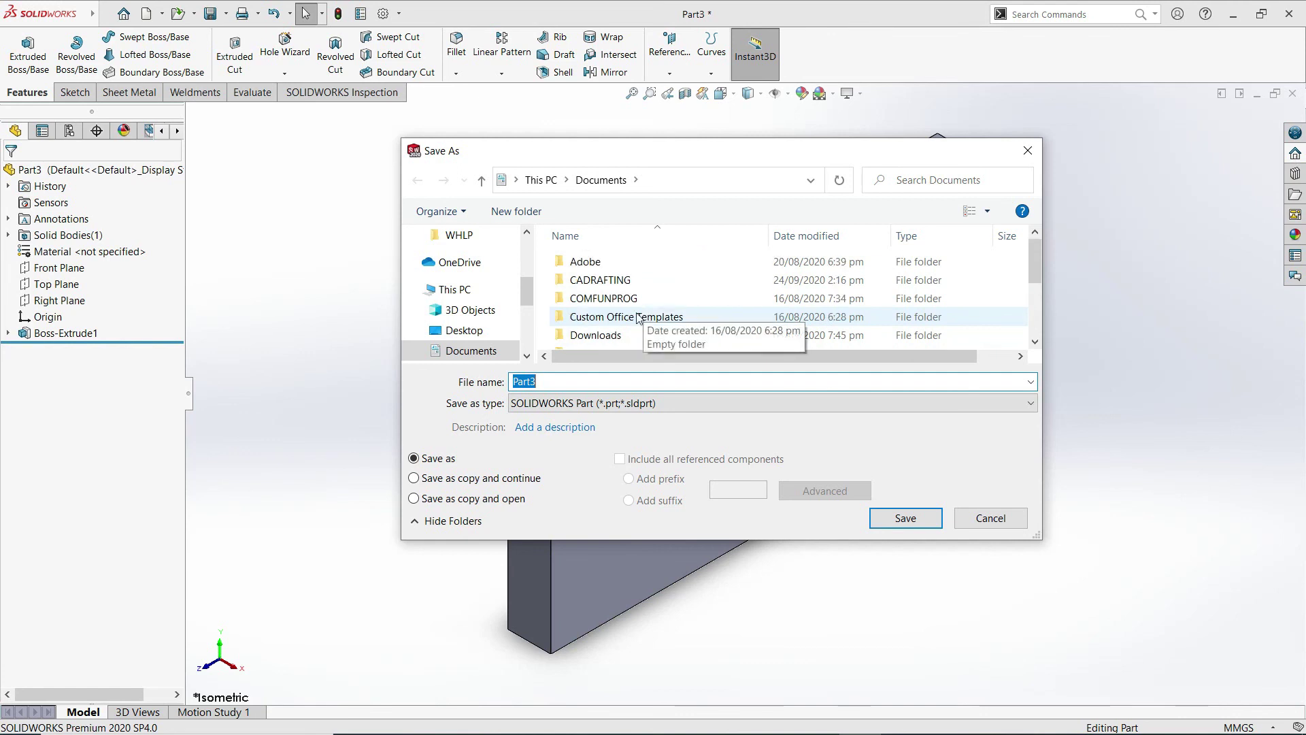
pyautogui.click(584, 286)
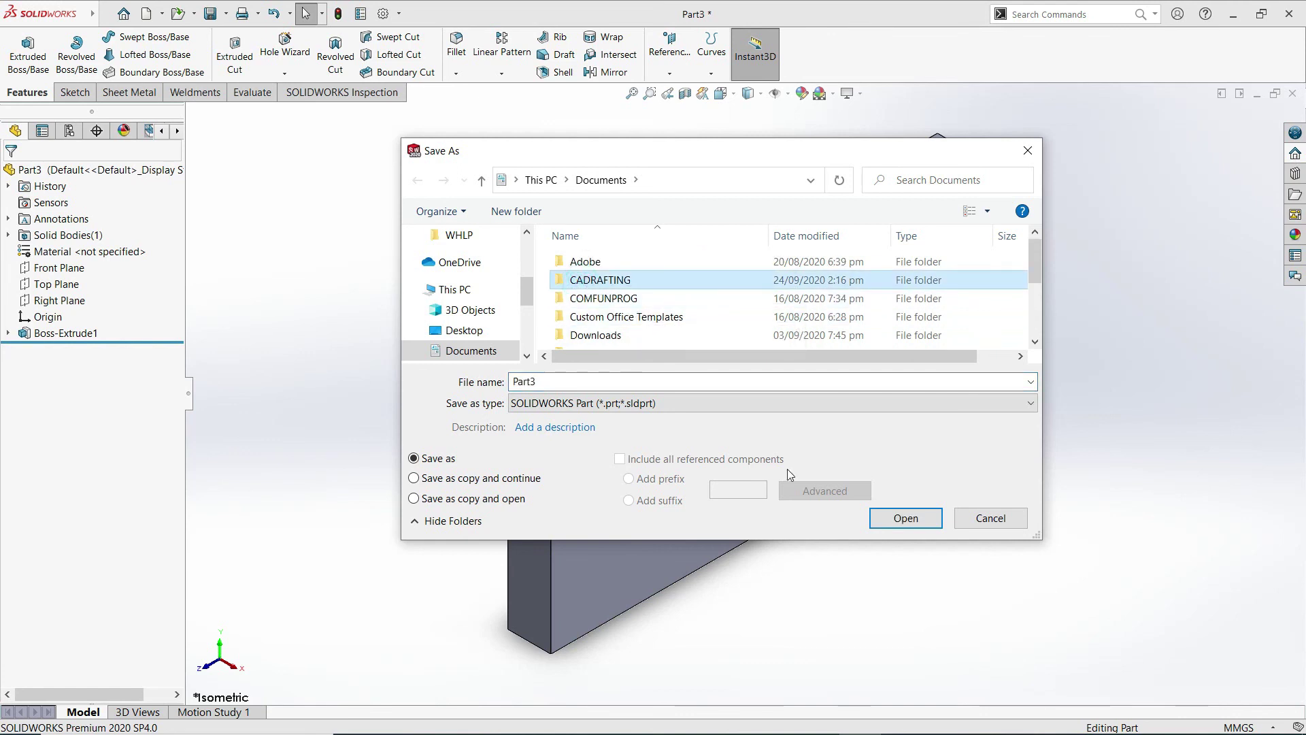
pyautogui.click(901, 518)
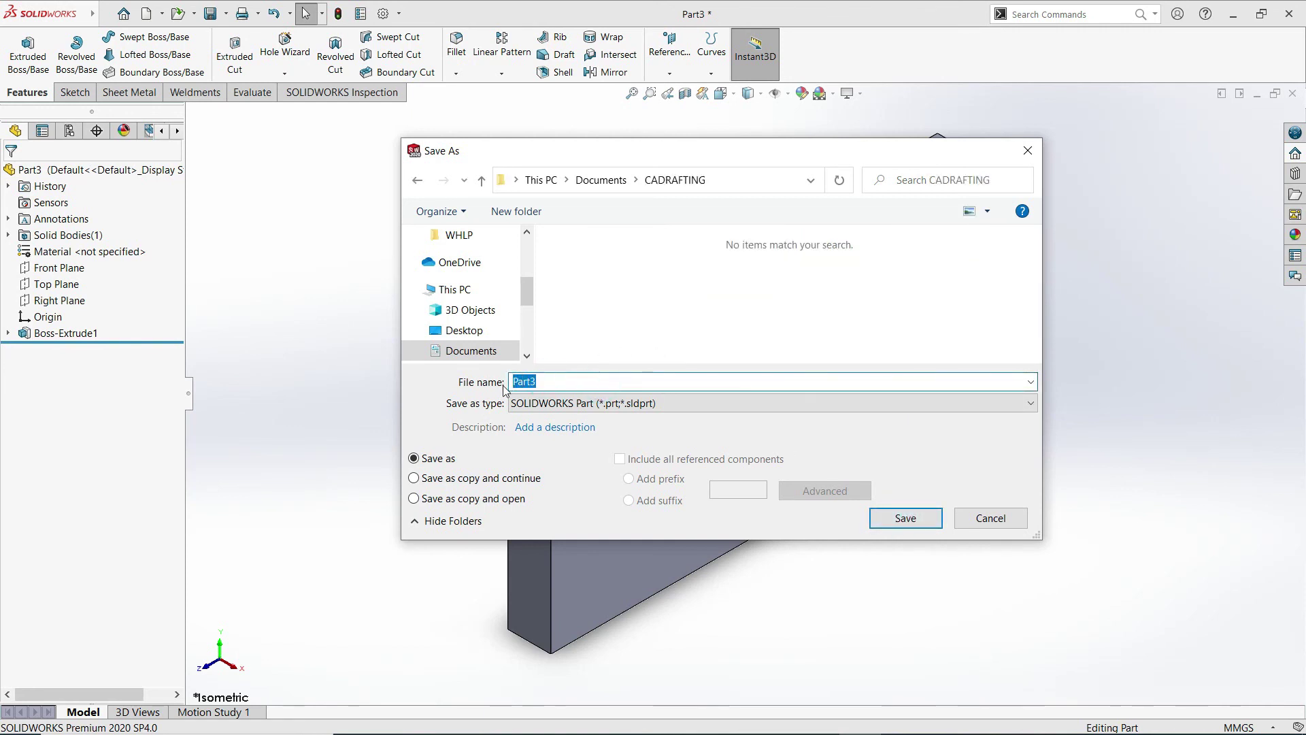
pyautogui.write('Base')
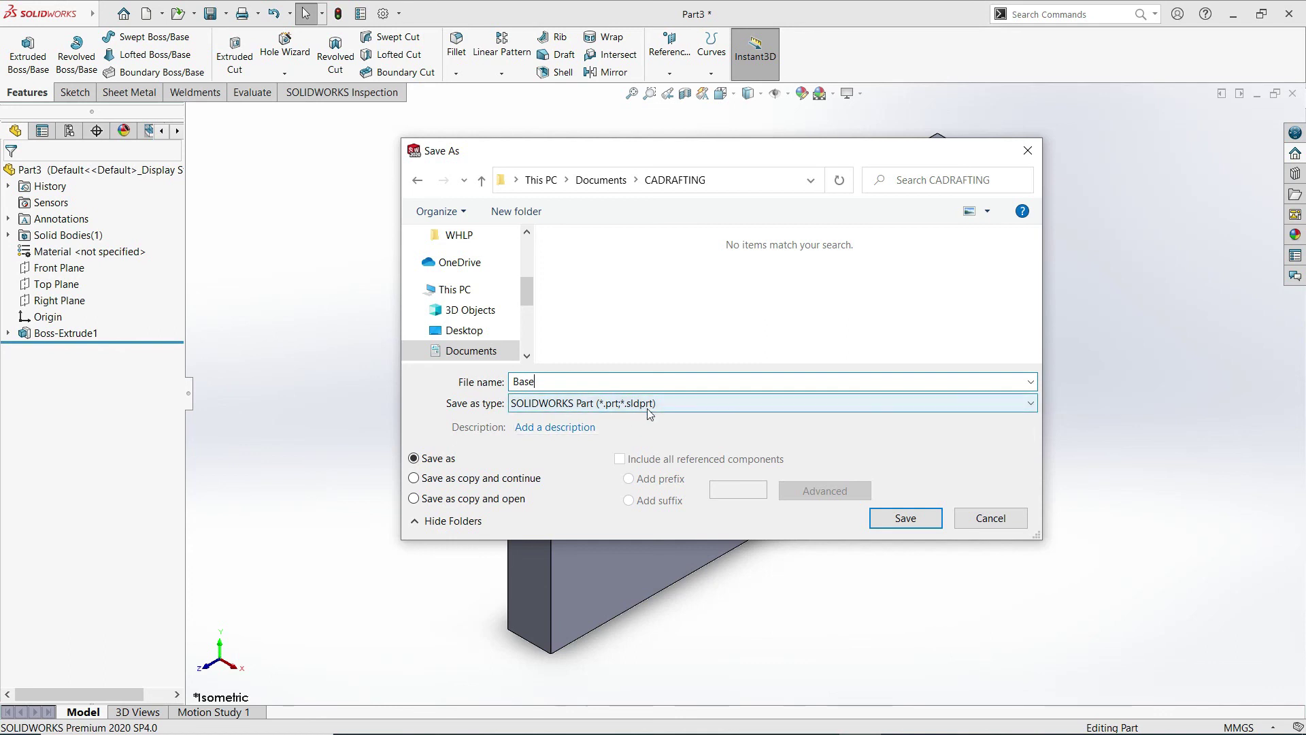
pyautogui.click(902, 519)
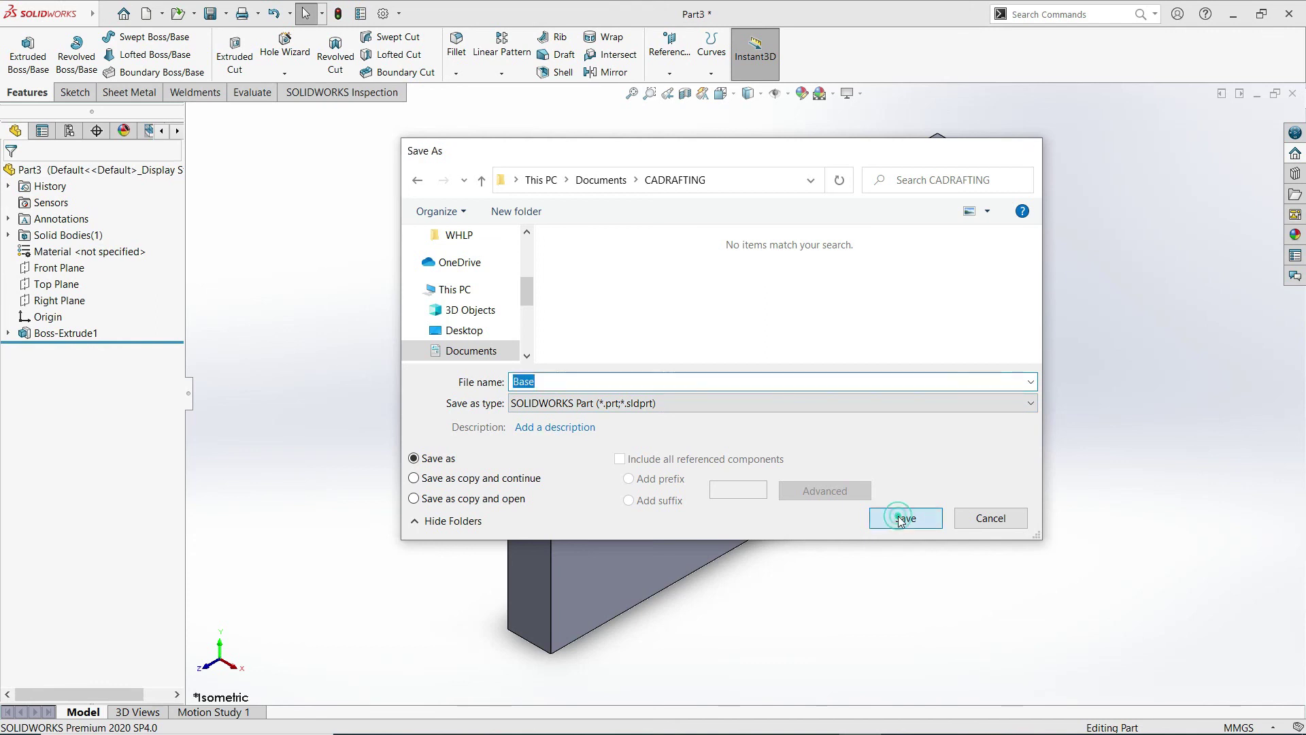